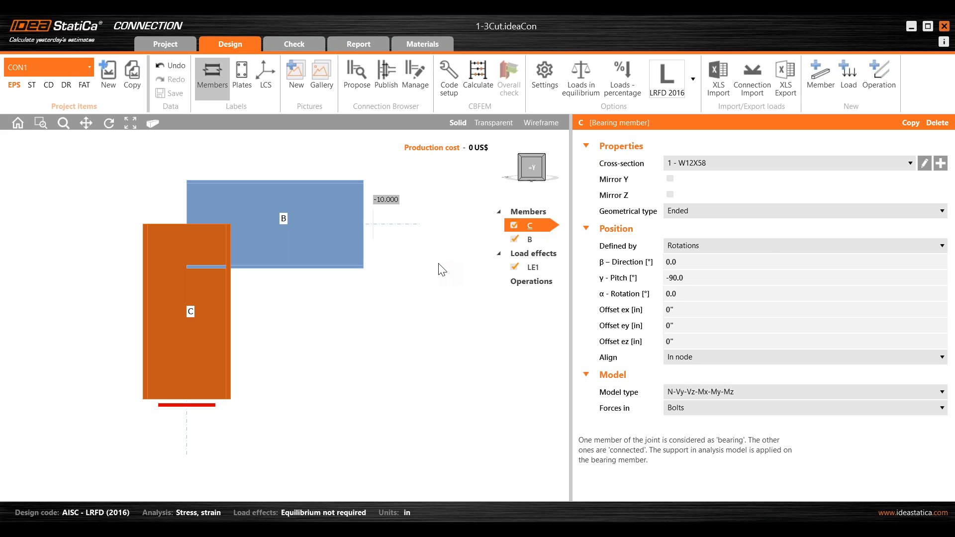
Step: Examine the overlap between beam B and column C in 3D, then in transparent display from the +Y side
middle_click_drag(216, 226, 255, 237)
right_click_drag(208, 218, 243, 259)
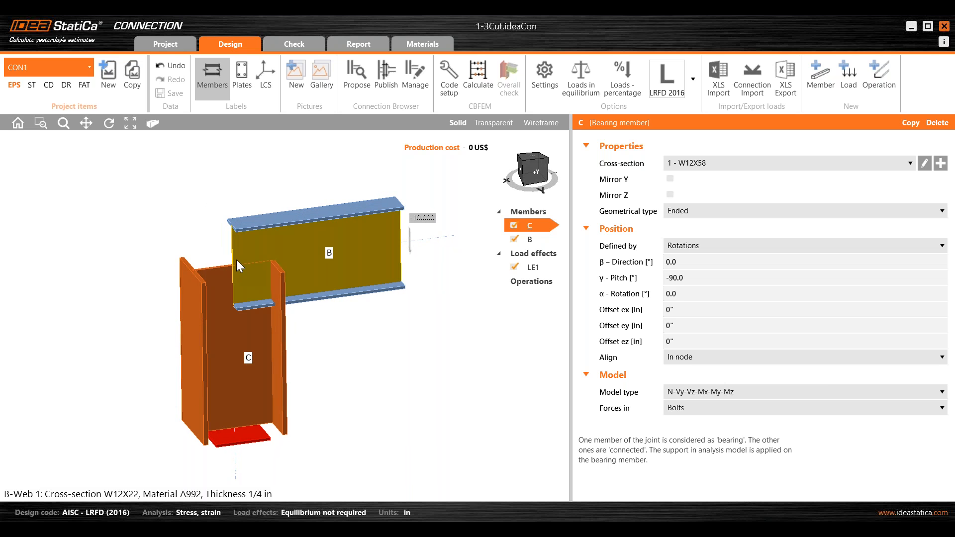
middle_click_drag(233, 267, 245, 263)
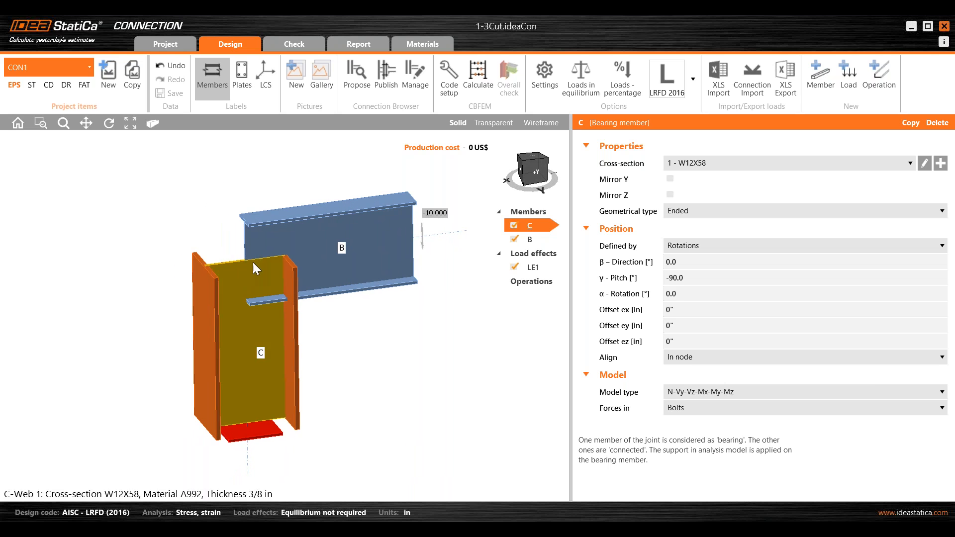
scroll(241, 262, "up", 2)
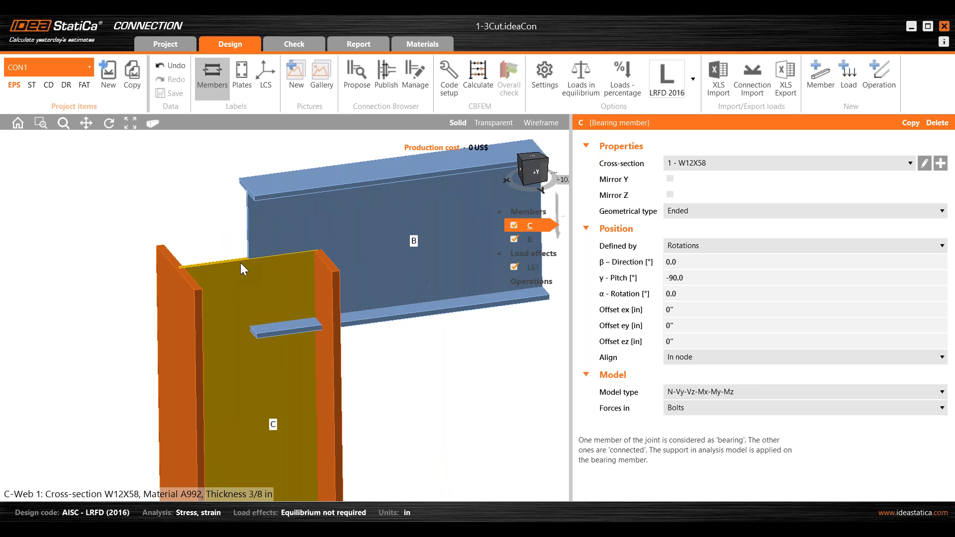
scroll(240, 262, "up", 2)
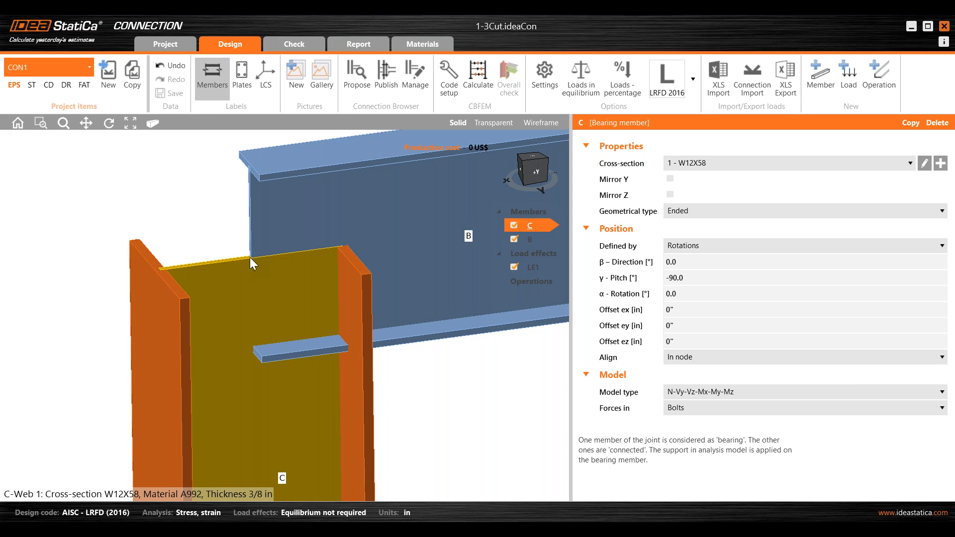
scroll(219, 251, "down", 2)
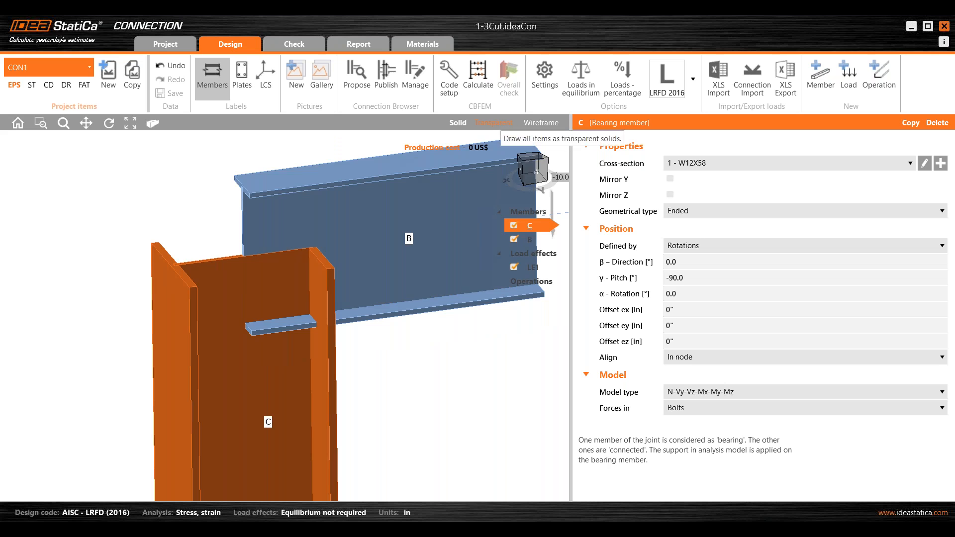
left_click(495, 123)
left_click(536, 179)
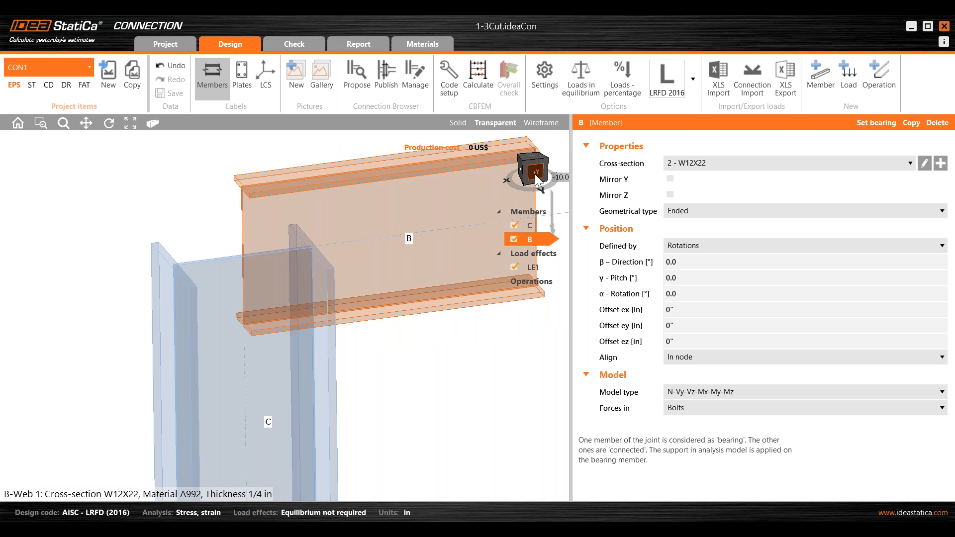
left_click(536, 180)
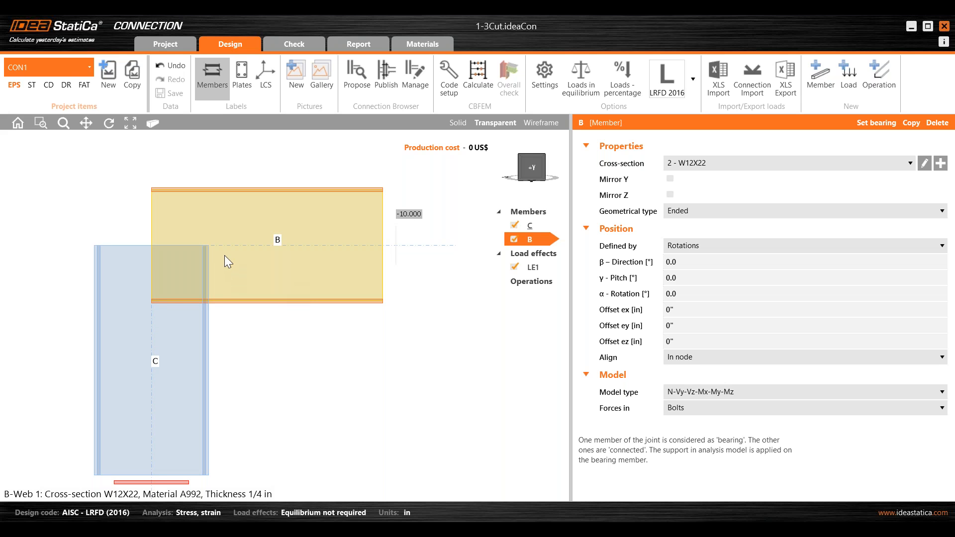
Step: Set the Offset ez of beam B to -6 in
left_click(654, 342)
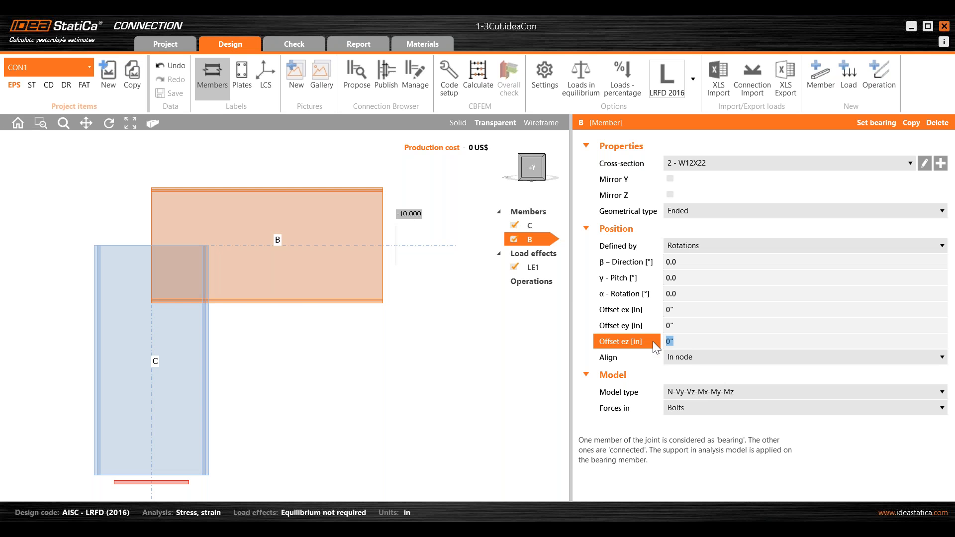
type("-6")
left_click(691, 325)
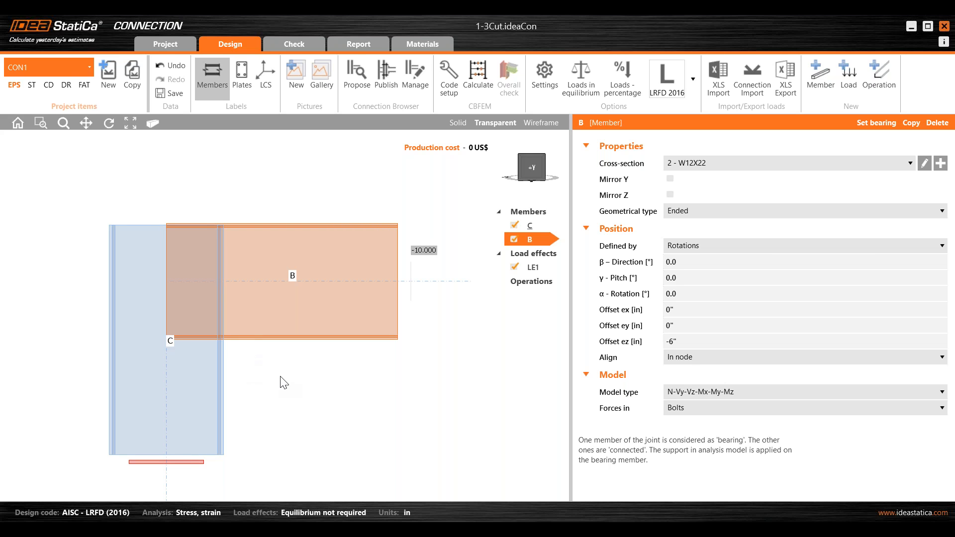
Step: Show the model as wireframe and set the Offset ez of column C to -6 in
left_click(553, 125)
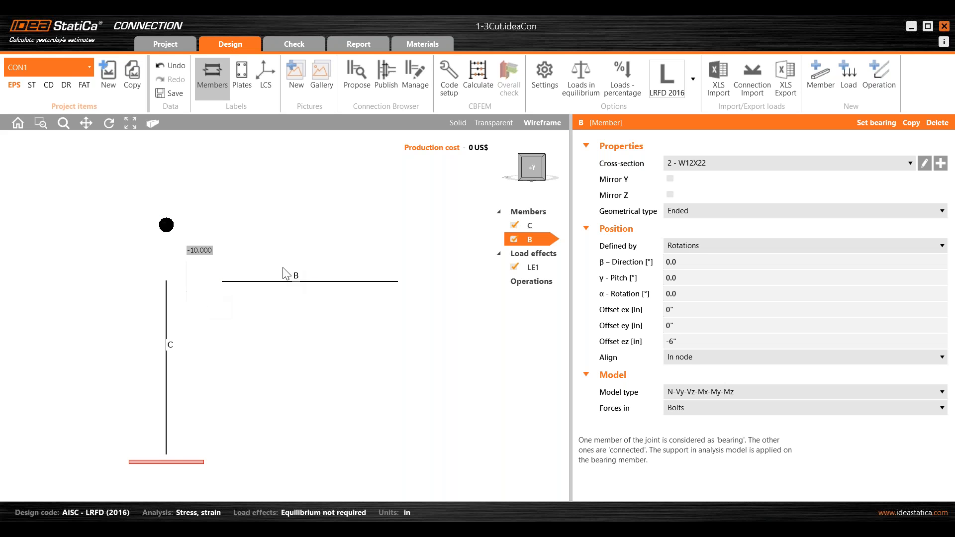
left_click(530, 226)
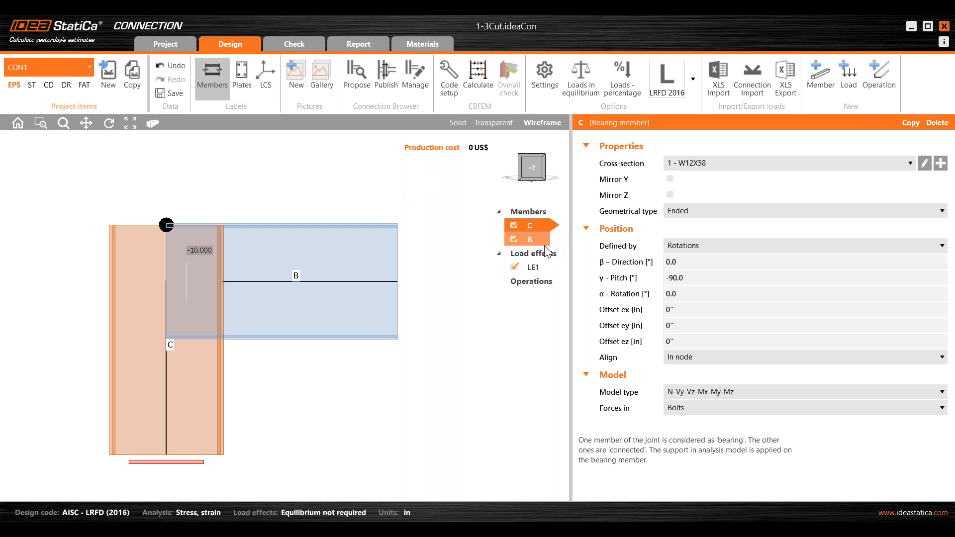
left_click(670, 342)
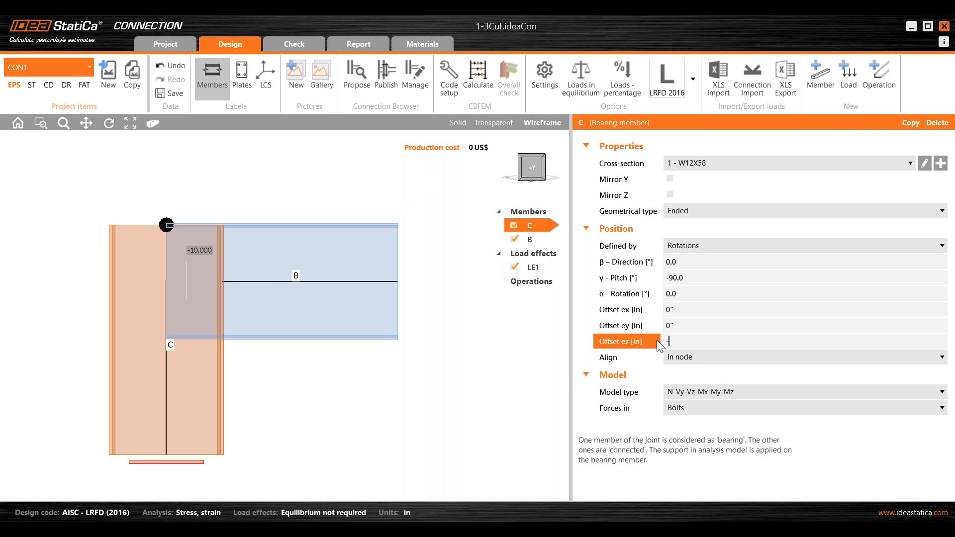
left_click(681, 326)
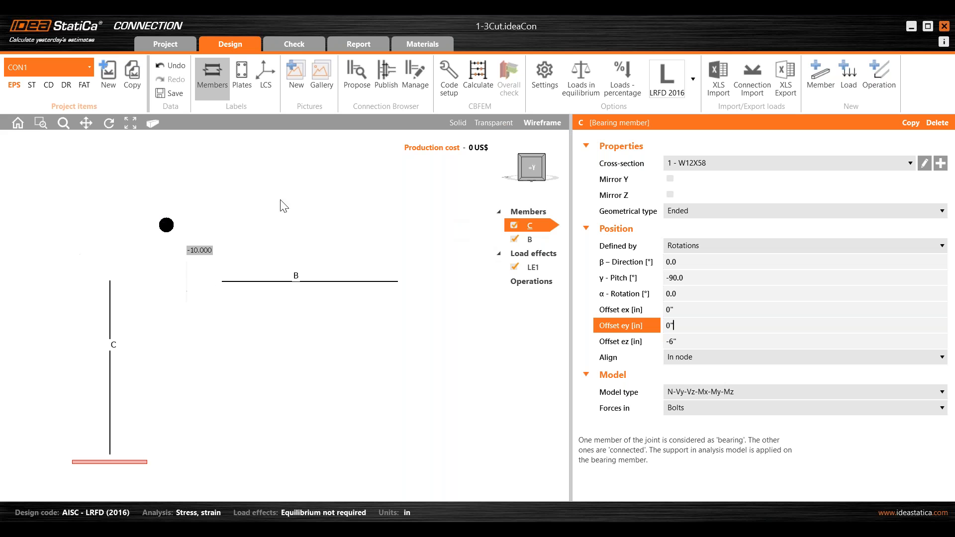
left_click(528, 239)
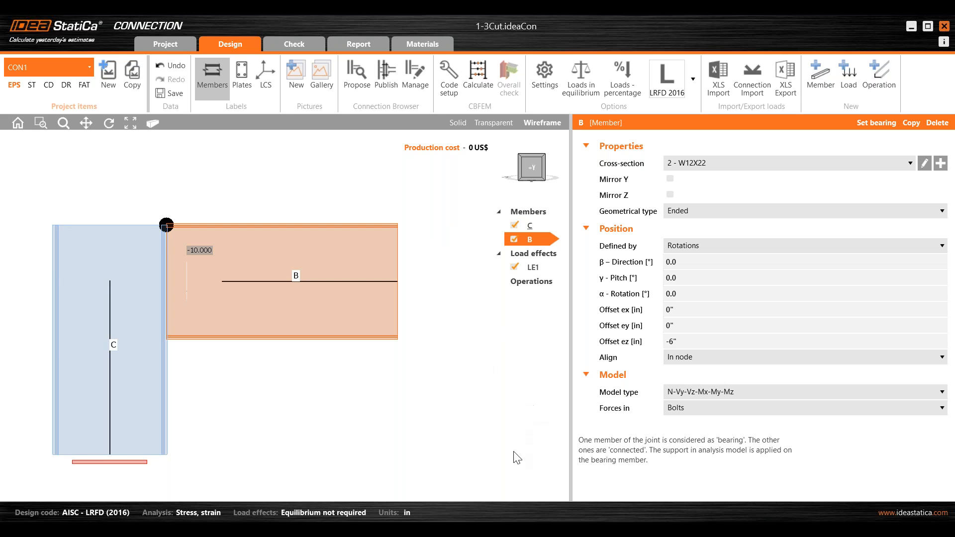
Step: Switch to the running PowerPoint slide show and view the Tips 1-3 slide about avoiding member offsets
mouse_move(532, 524)
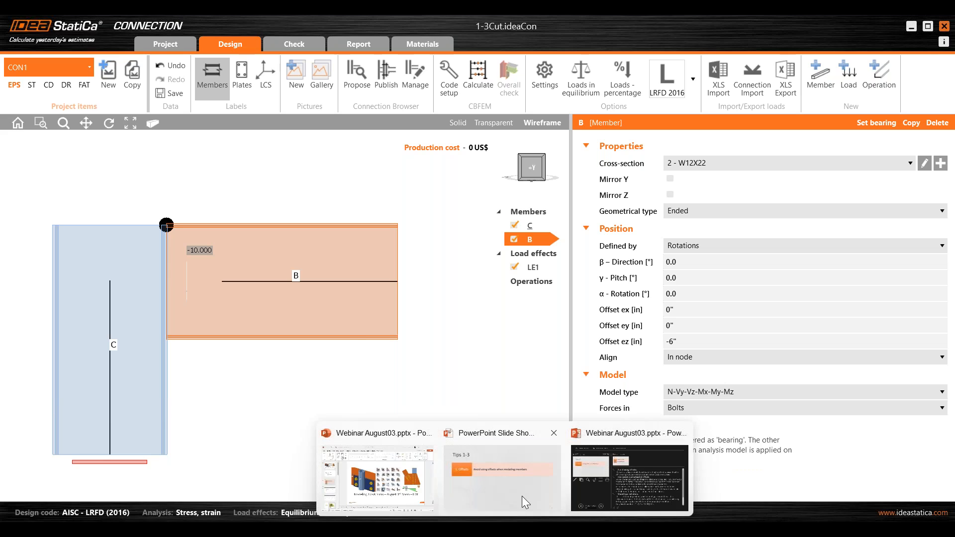
left_click(522, 497)
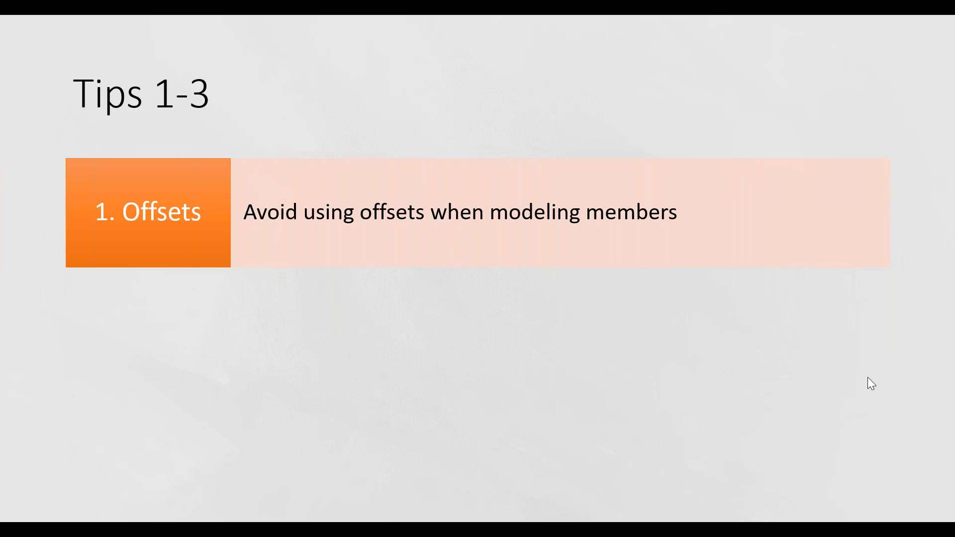
left_click(913, 387)
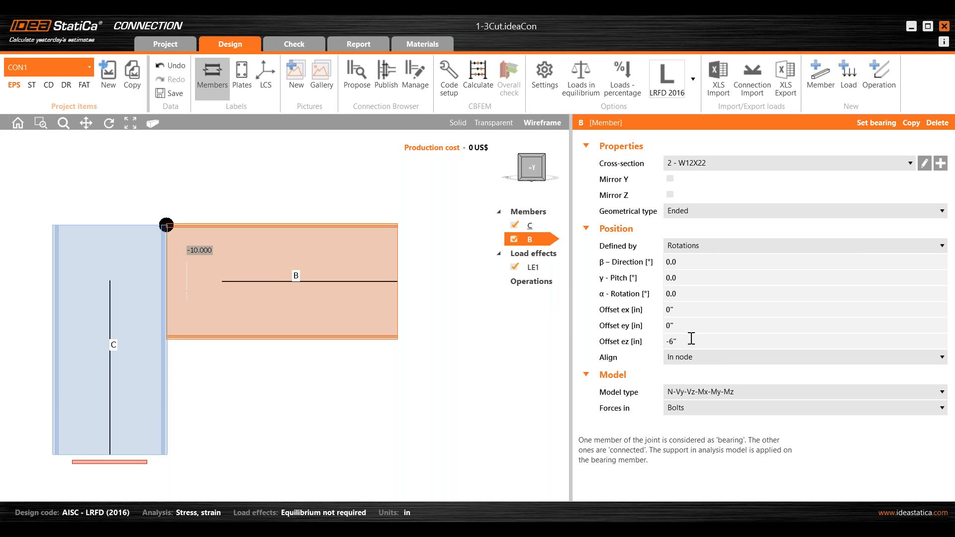
Step: Set the Offset ez of beam B to 0 in
left_click(646, 342)
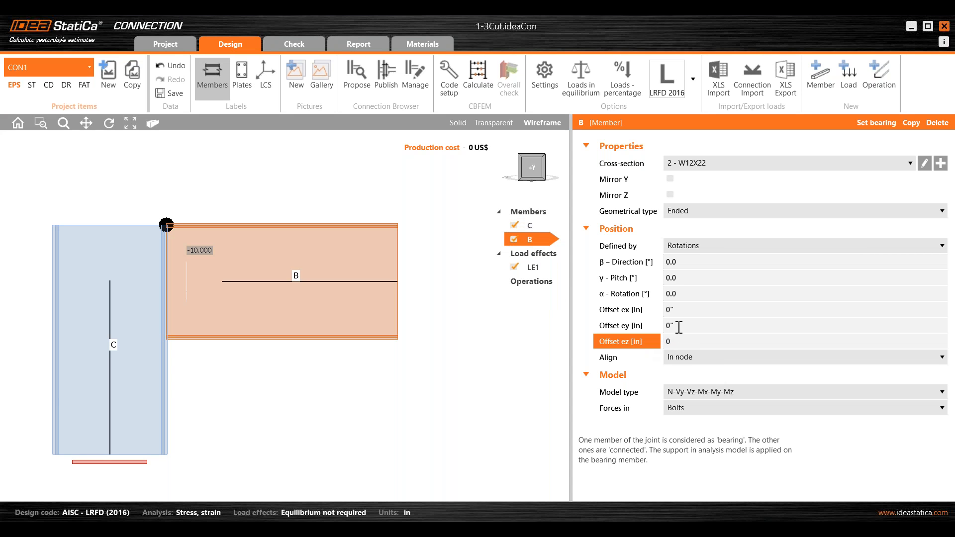
type("0")
key("shift+Tab")
Step: Set the Offset ez of column C to 0 in and show the model in transparent display
left_click(550, 225)
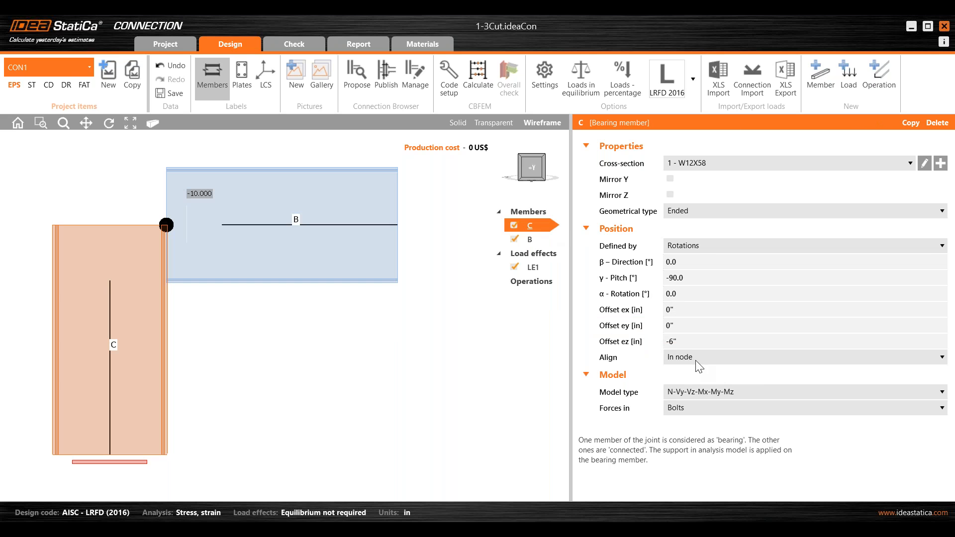
left_click(650, 340)
left_click(679, 325)
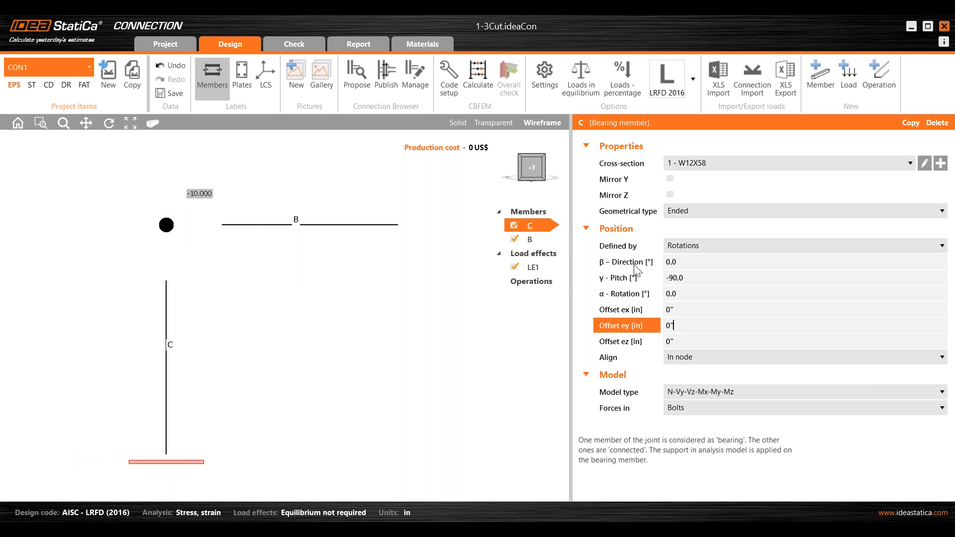
left_click(533, 280)
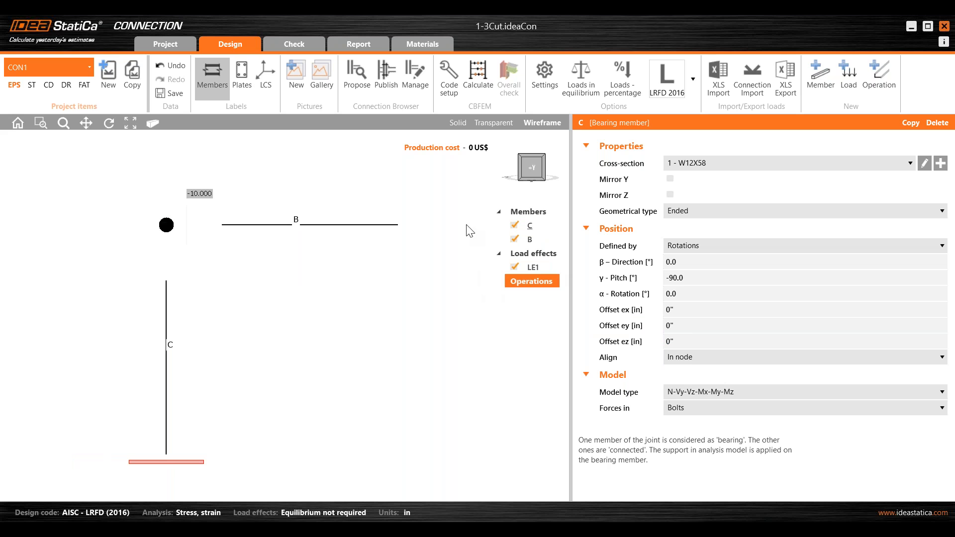
left_click(465, 124)
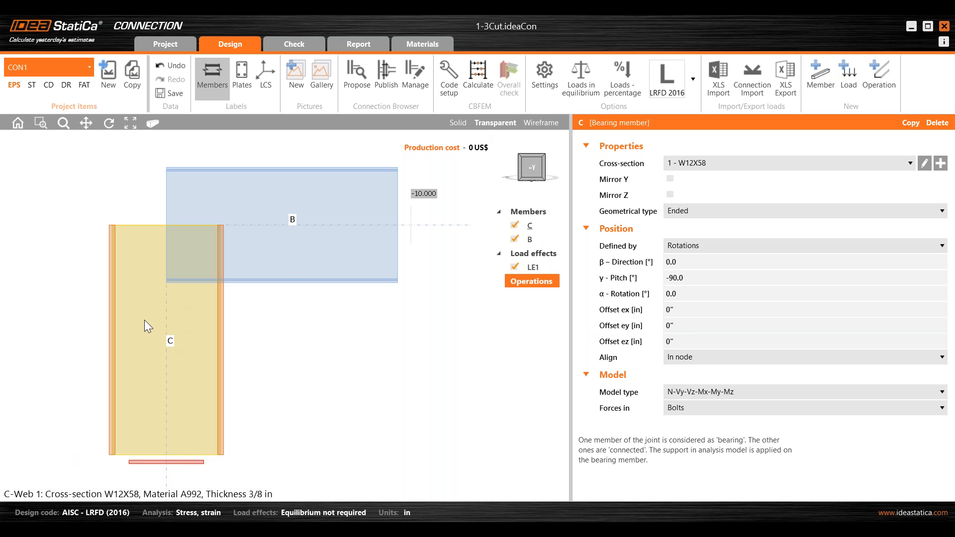
left_click(150, 333)
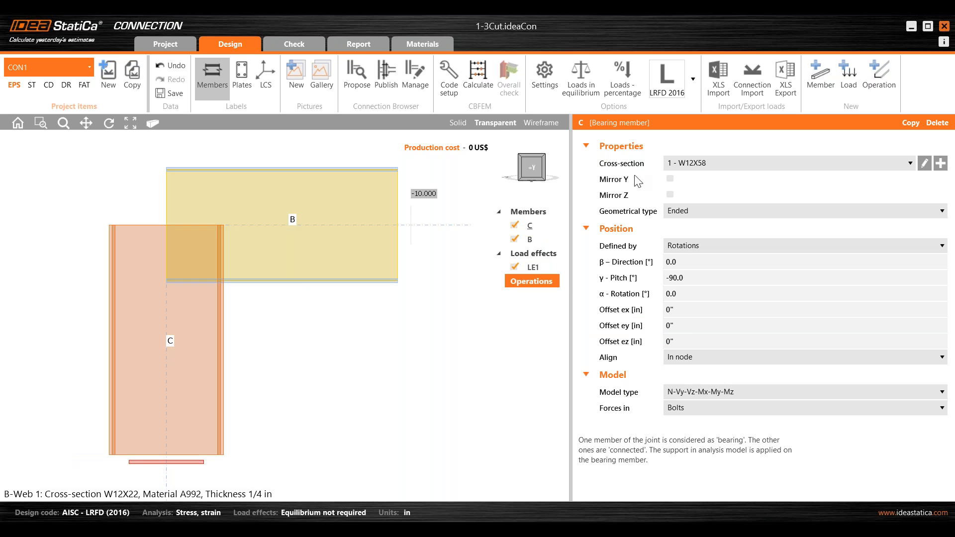
Step: Add a Cut operation that trims member C by member B, with the Farther cutting plane and a 1/2 in offset
left_click(879, 74)
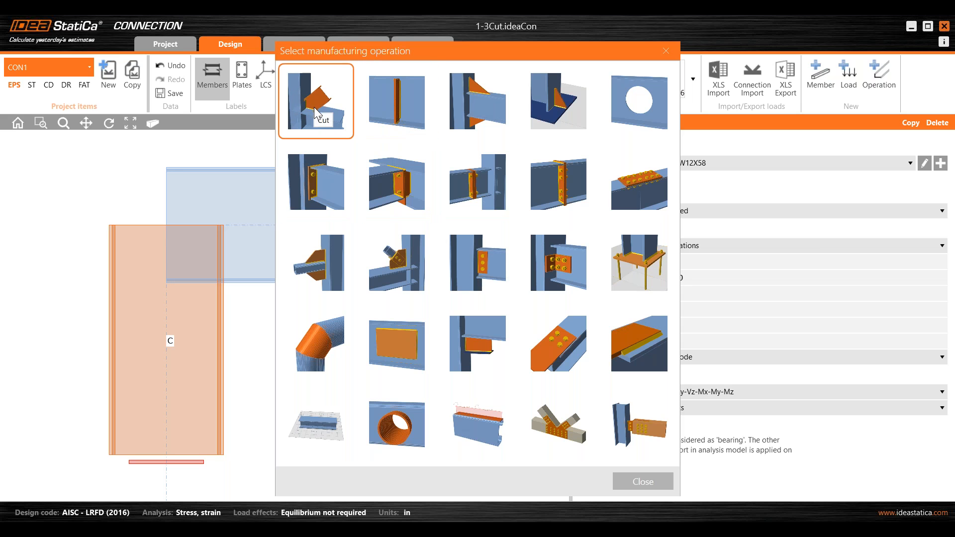
left_click(305, 92)
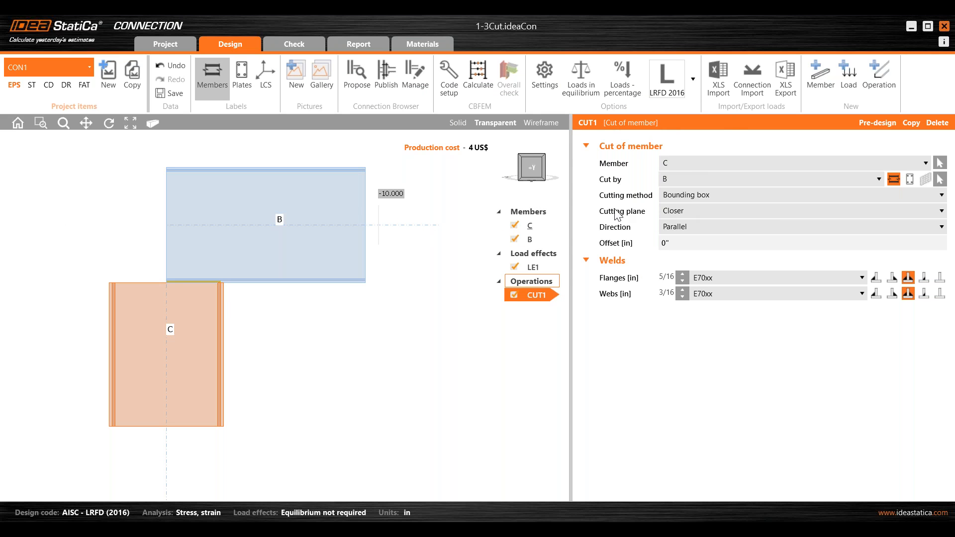
left_click(678, 211)
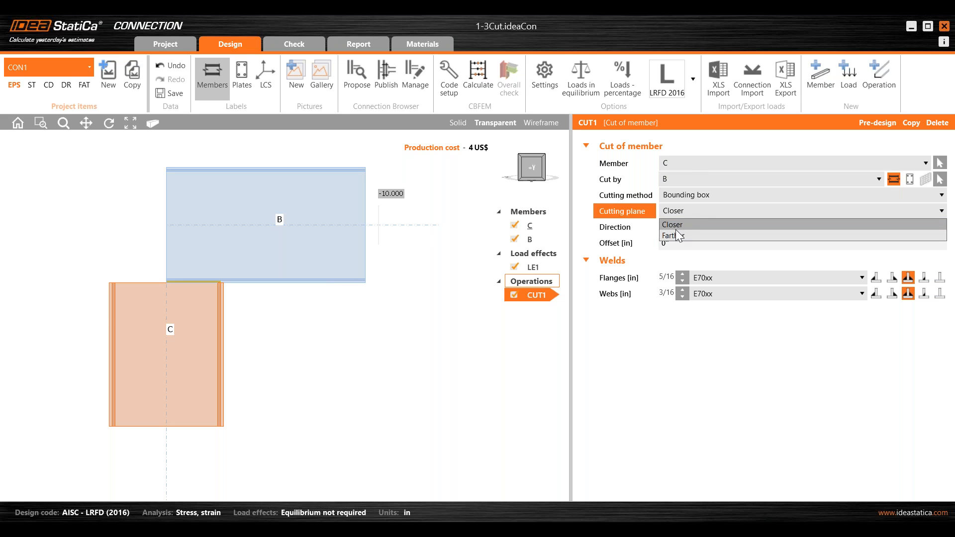
left_click(674, 236)
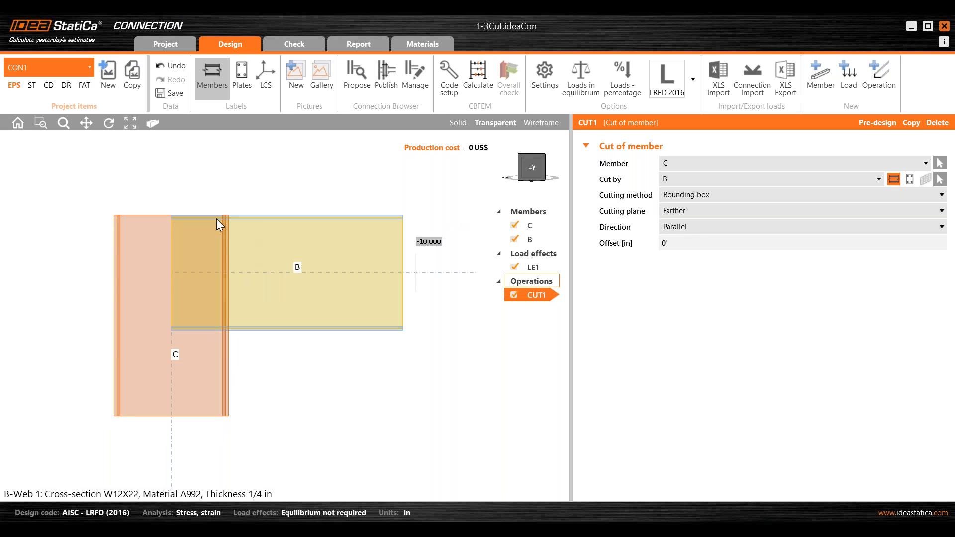
type("1/2")
left_click(674, 294)
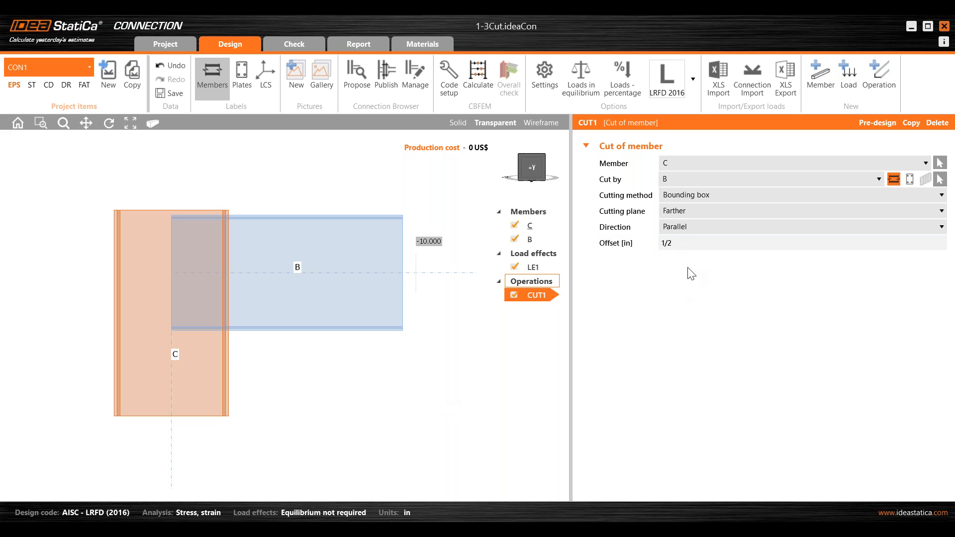
scroll(252, 222, "up", 4)
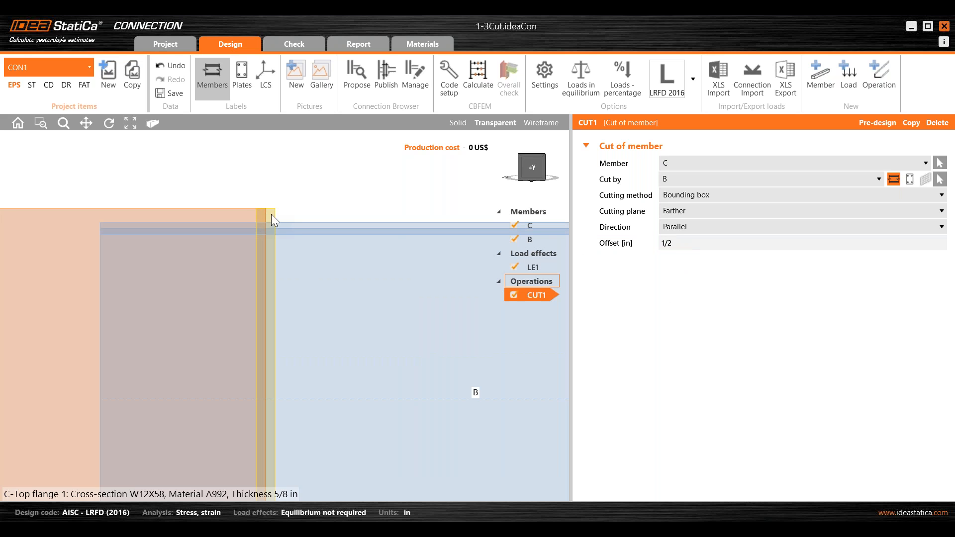
scroll(286, 222, "down", 4)
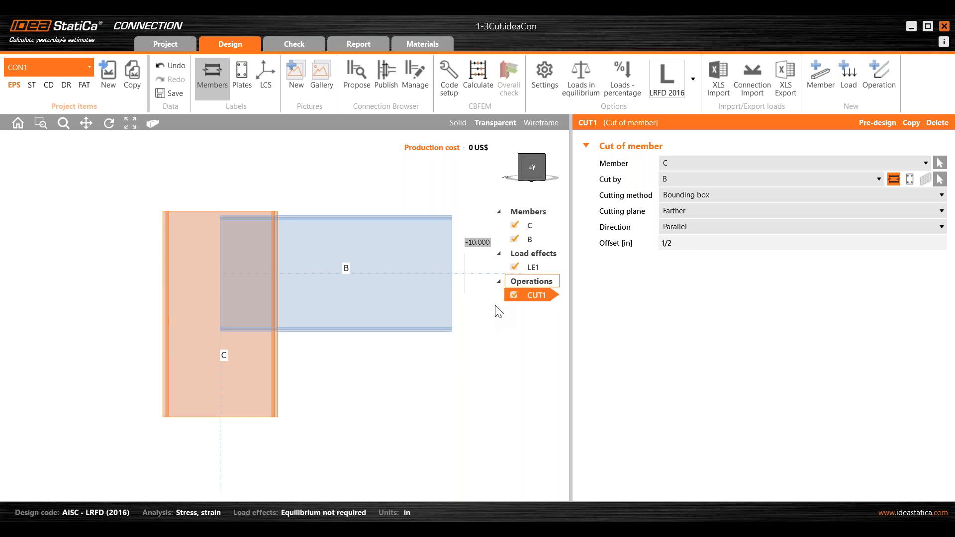
Step: Add a fin plate on the web of member B connected to member C, and check the joint in wireframe display
left_click(879, 77)
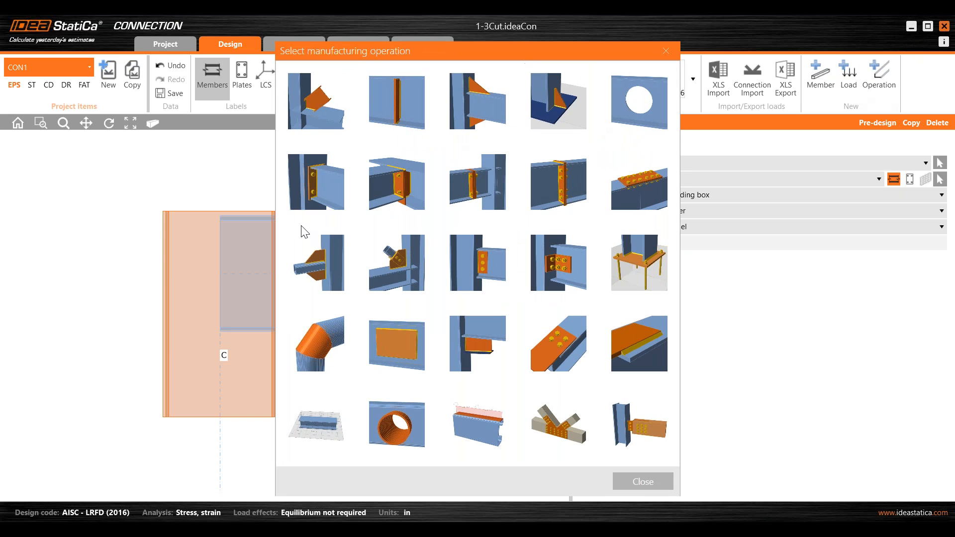
left_click(473, 266)
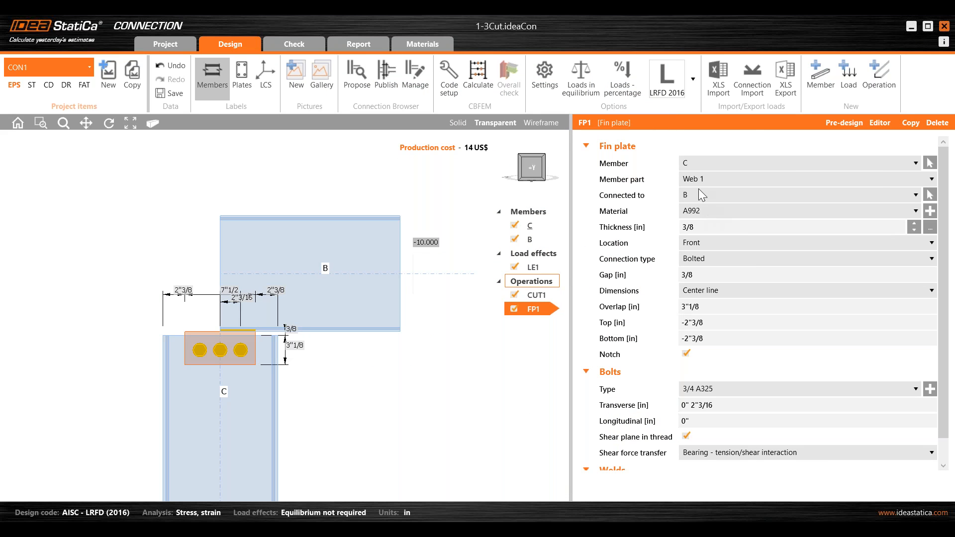
left_click(698, 194)
left_click(694, 207)
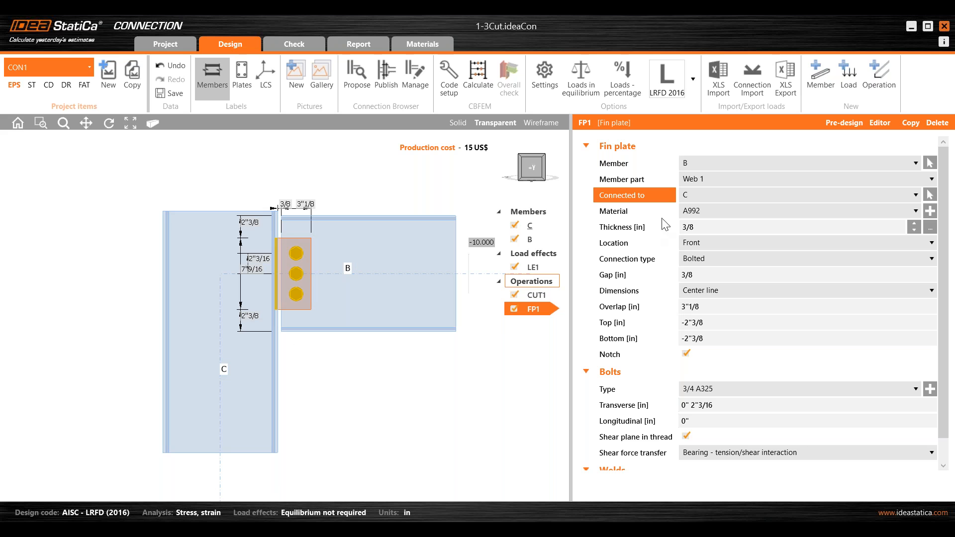
left_click(545, 126)
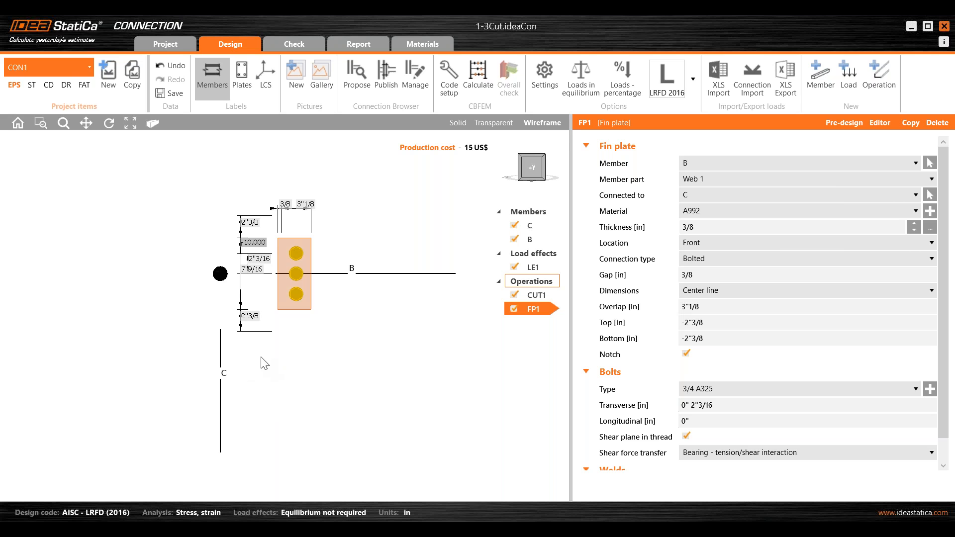
left_click(493, 123)
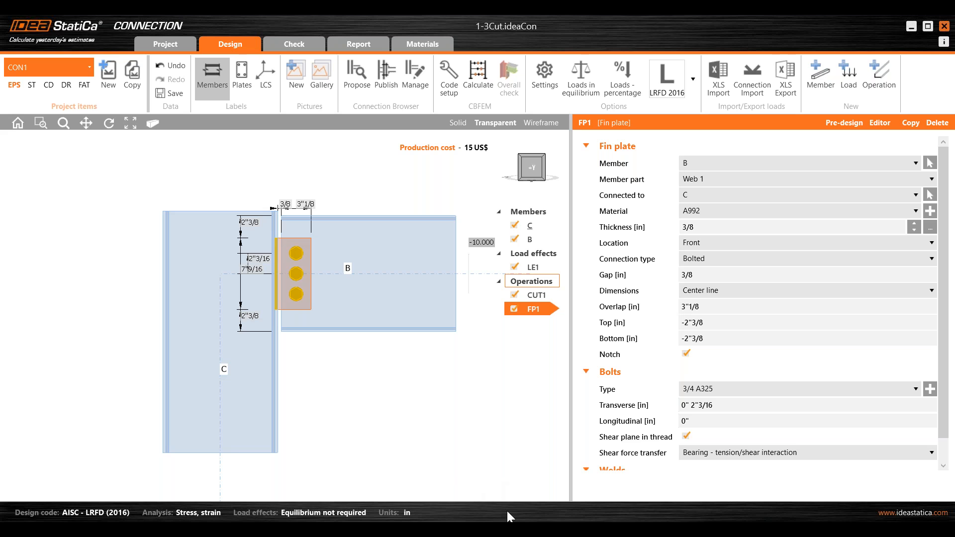
Step: Switch to the PowerPoint slide show and reveal the third tip on the Tips 1-3 slide
mouse_move(502, 529)
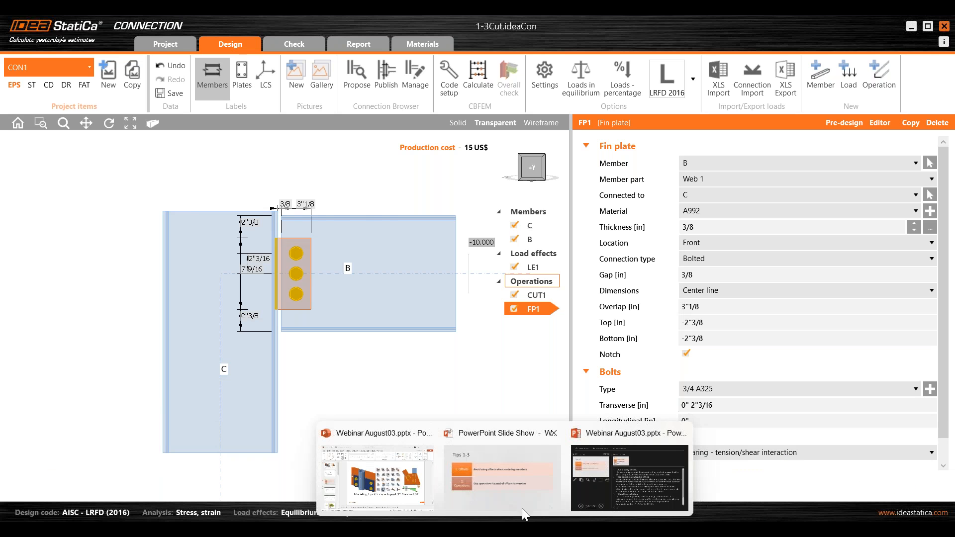
left_click(522, 507)
left_click(916, 419)
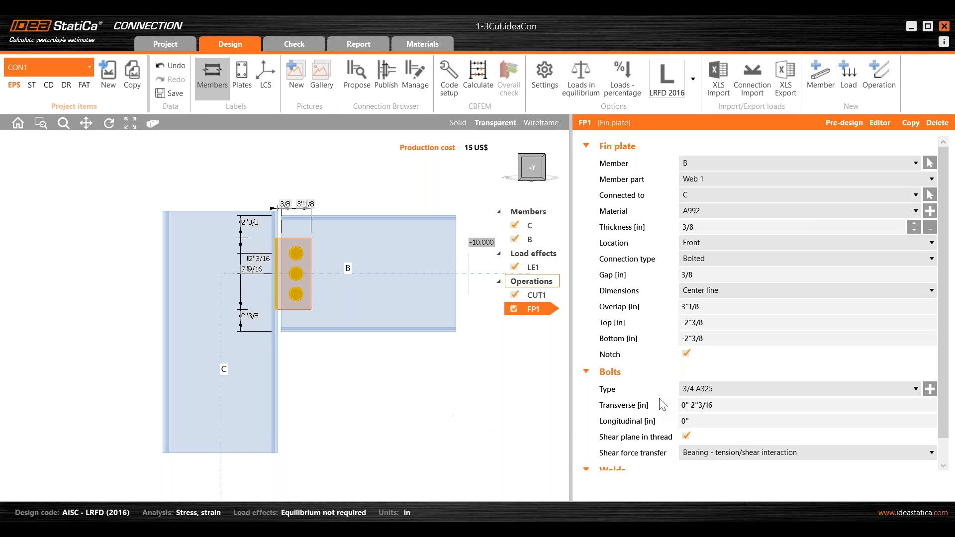
Step: Select member C and examine the options available for its model type
left_click(532, 229)
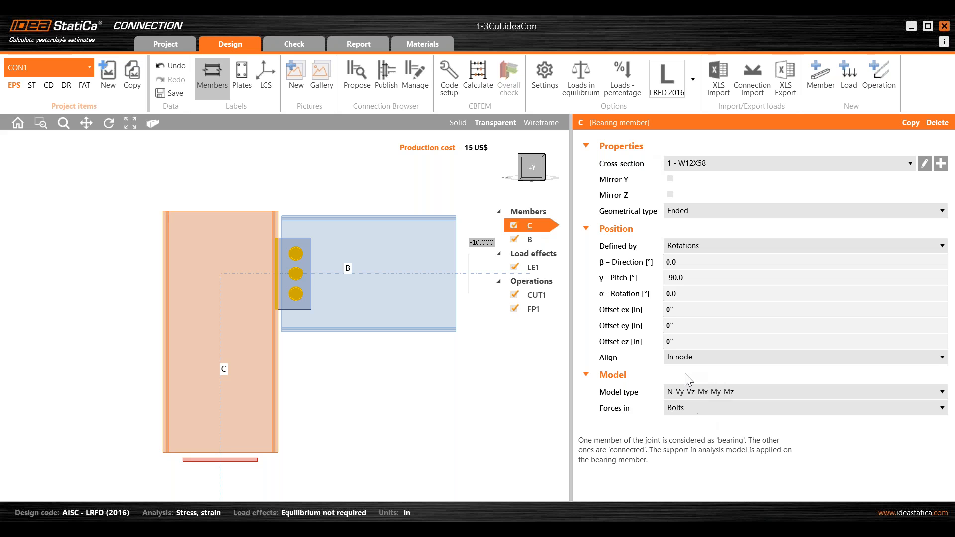
left_click(710, 396)
left_click(710, 396)
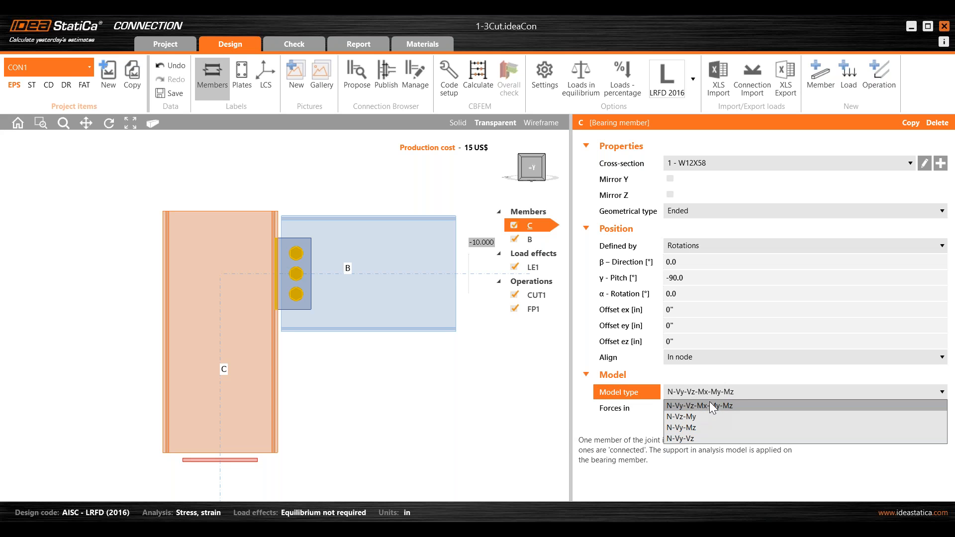
left_click(481, 418)
Step: Switch to the PowerPoint slide show and advance to the Tip 3 Model type slide
mouse_move(479, 529)
mouse_move(507, 528)
left_click(497, 493)
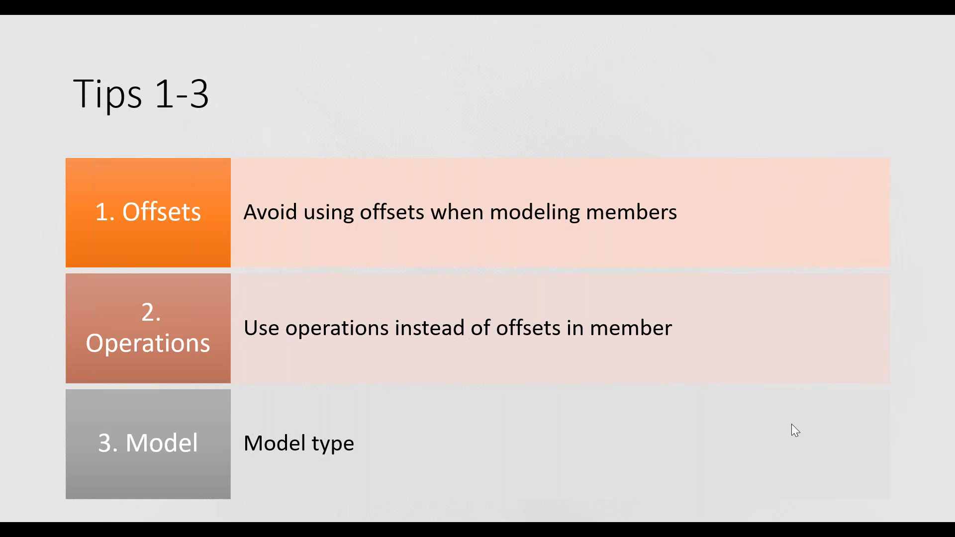
left_click(910, 359)
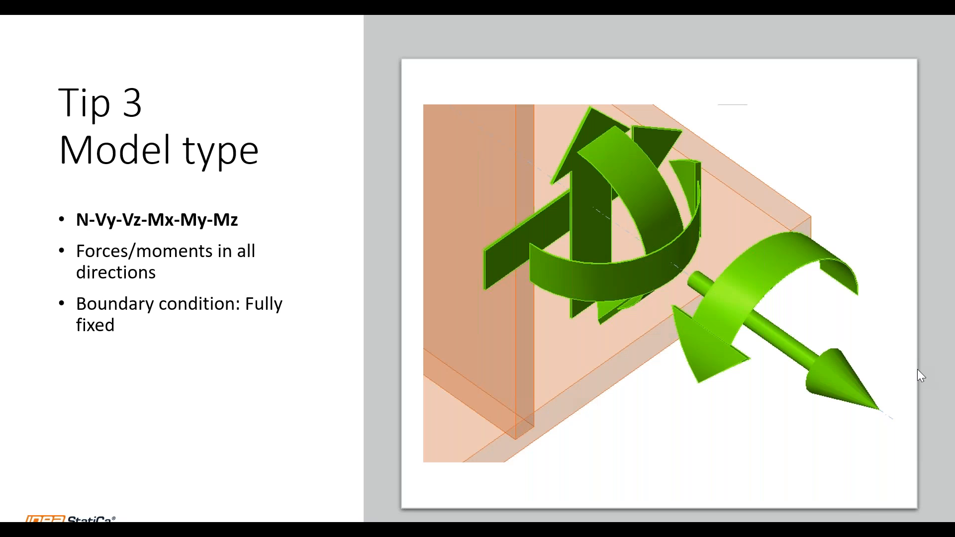
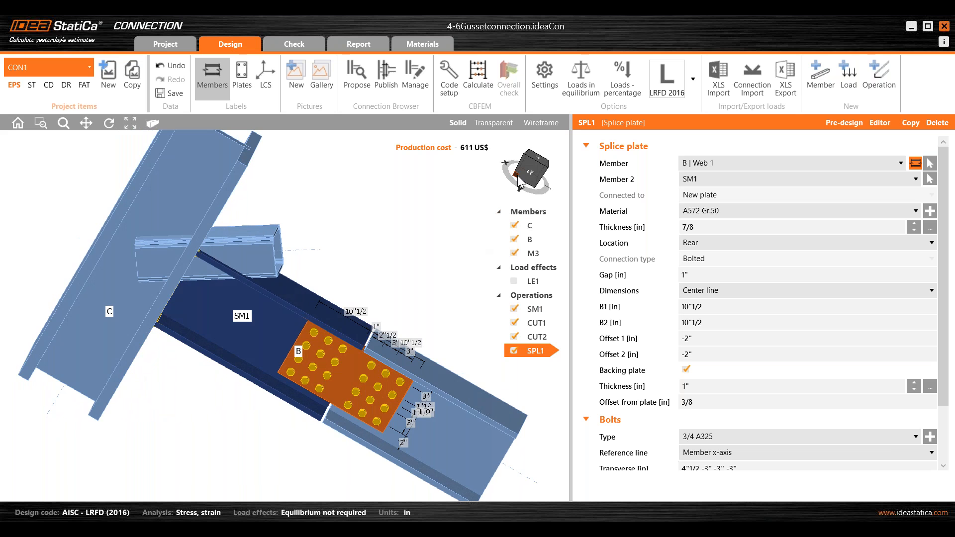
Step: Add a Stiffening plate operation to the gusset connection model
left_click(529, 174)
middle_click_drag(225, 235, 252, 272)
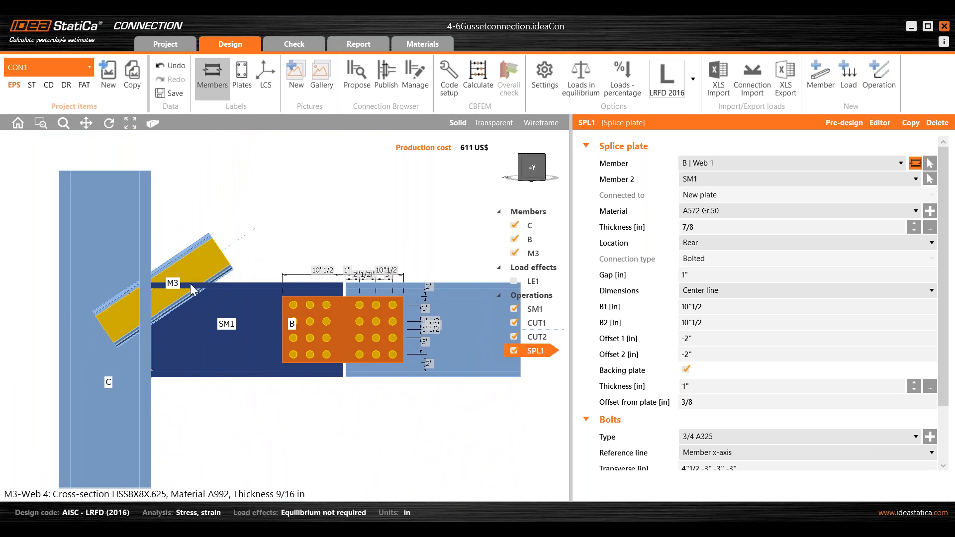
middle_click_drag(251, 212, 231, 250)
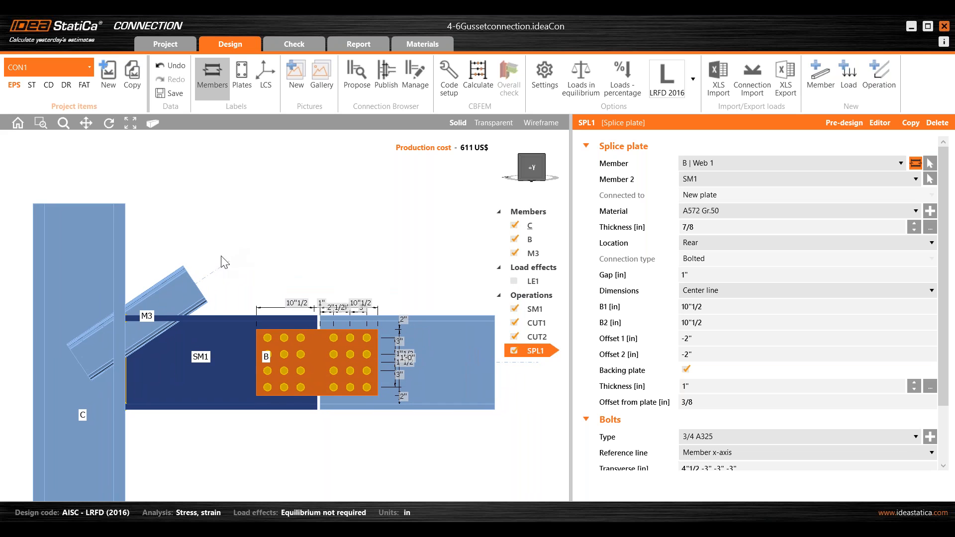
left_click(886, 84)
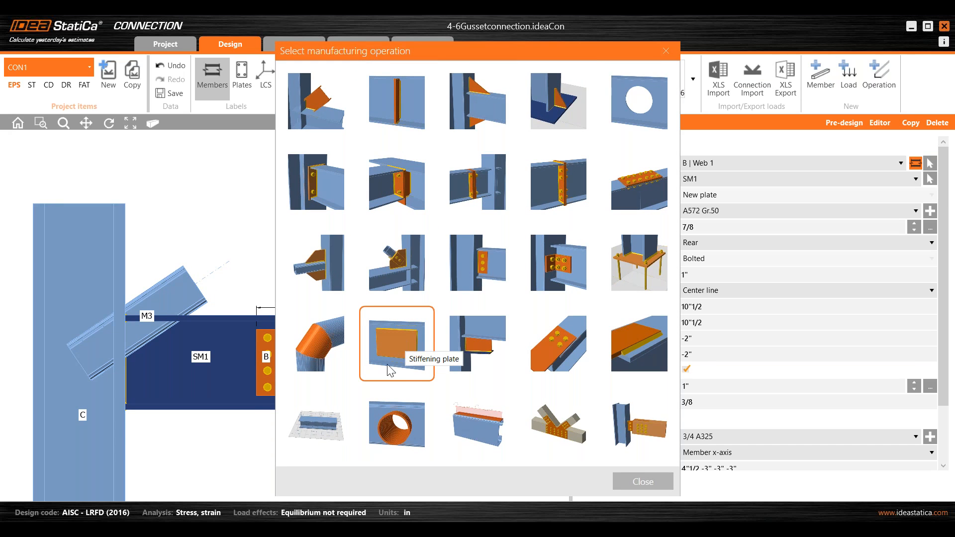
left_click(399, 351)
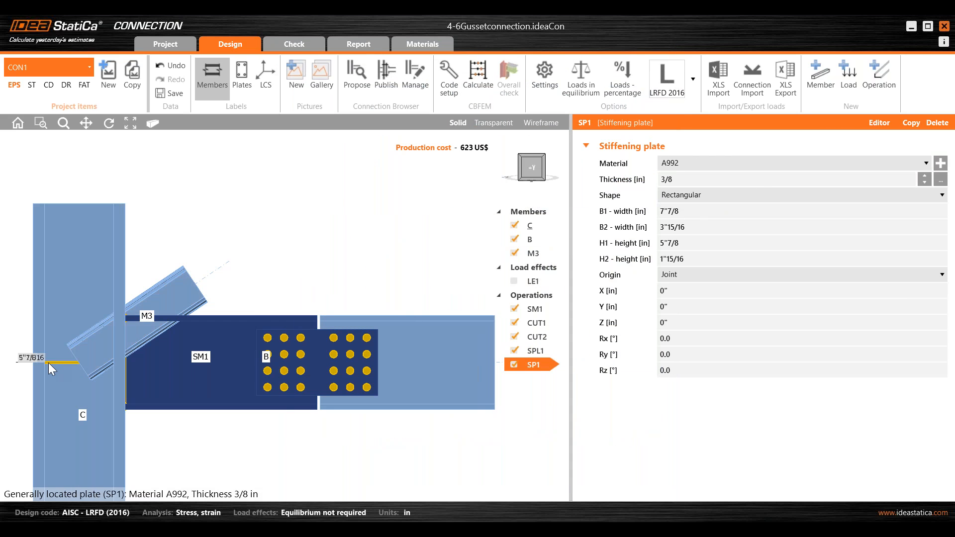
Step: Show the model in transparent display and inspect the new stiffening plate in 3D
left_click(490, 124)
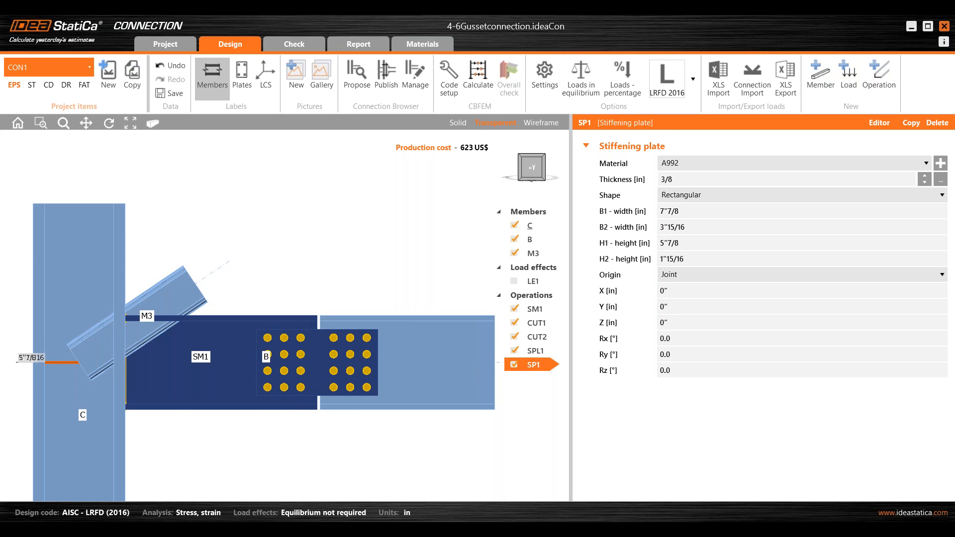
scroll(71, 359, "down", 2)
right_click_drag(192, 242, 185, 288)
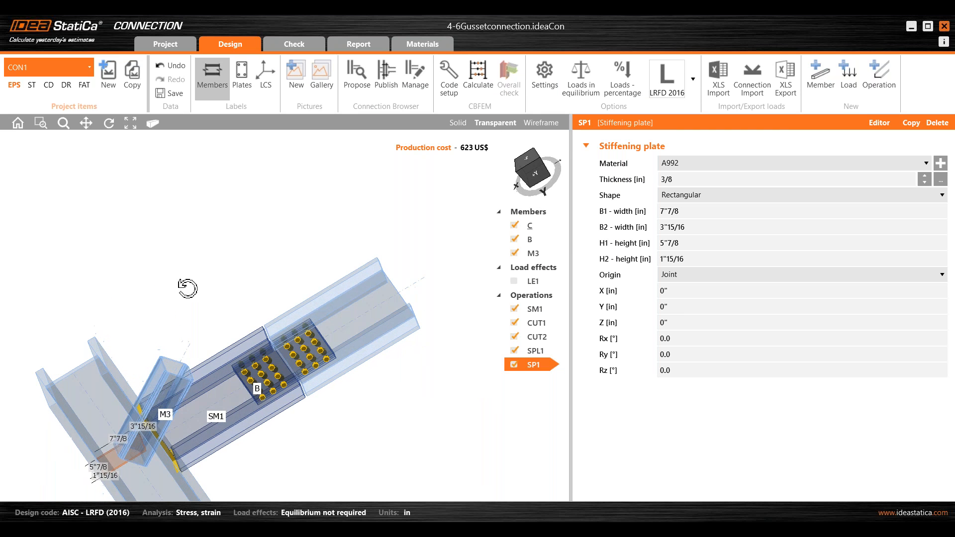
middle_click_drag(105, 327, 135, 221)
right_click_drag(382, 349, 354, 401)
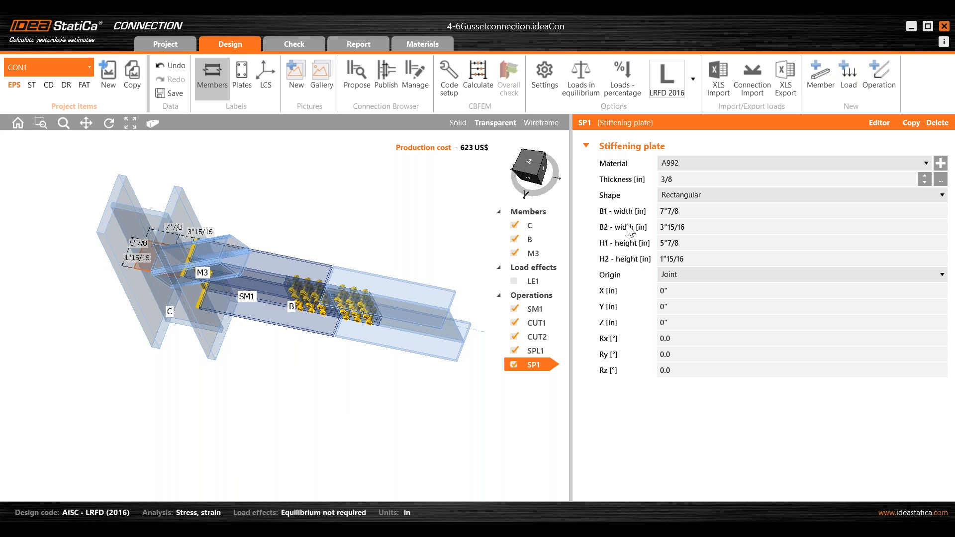
left_click(534, 188)
Step: Set the stiffening plate's shape to Polygon and load Gusset drawing.dxf for its geometry
left_click(703, 194)
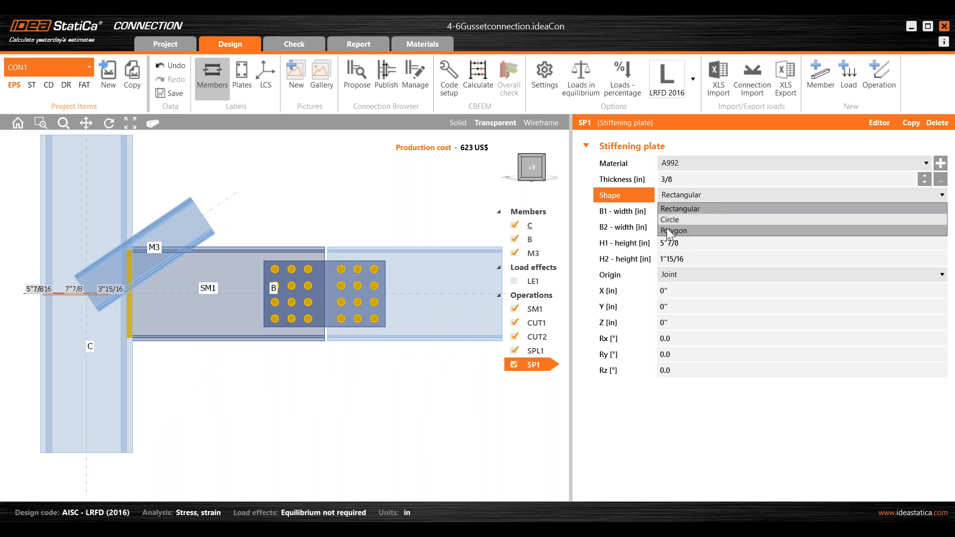
left_click(679, 231)
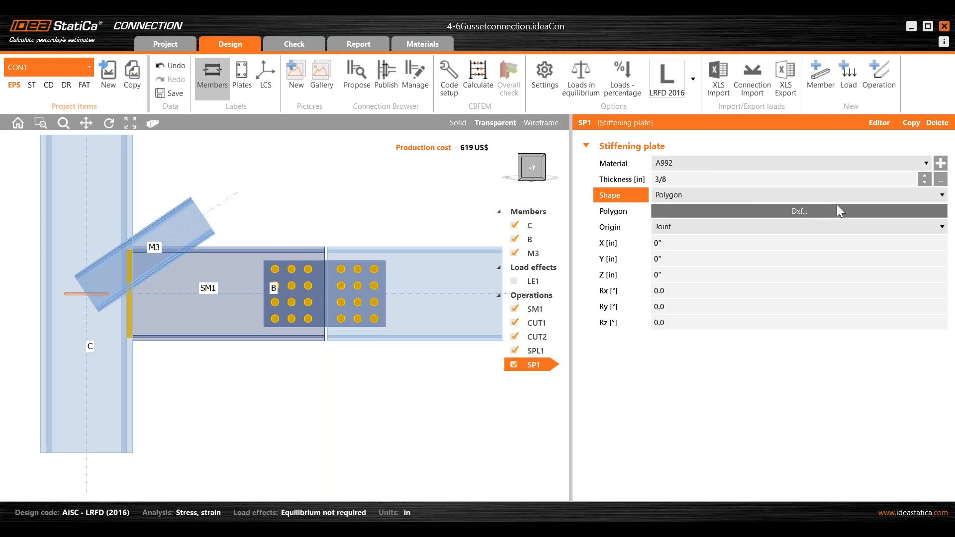
left_click(802, 211)
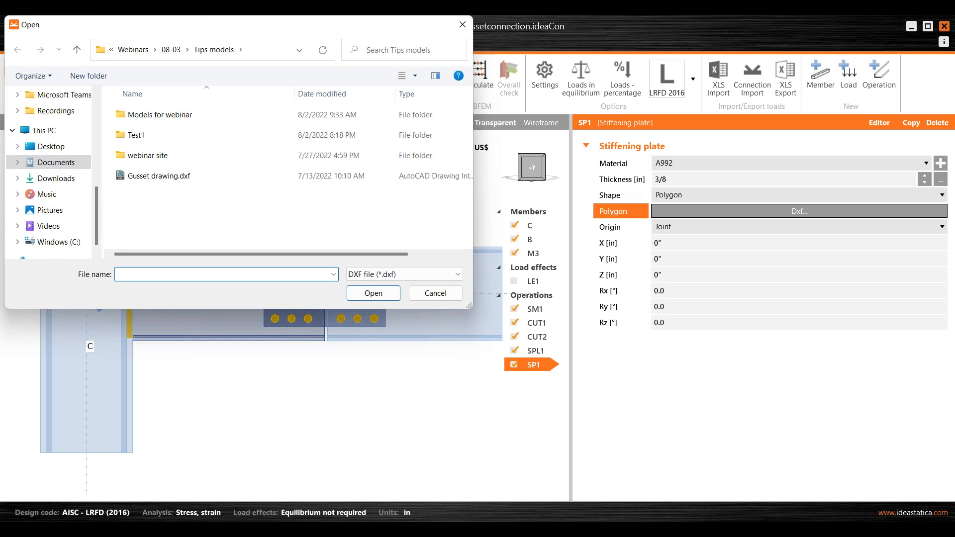
left_click(174, 179)
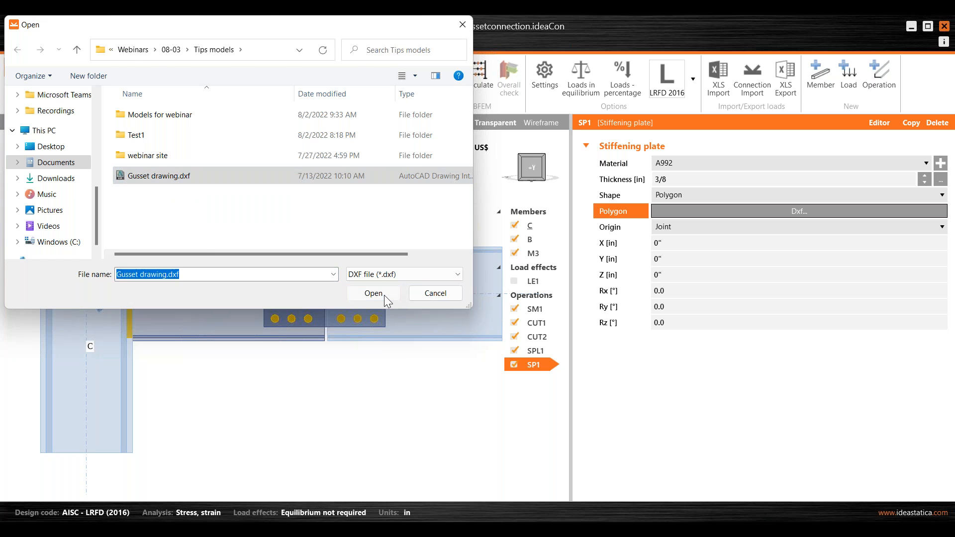
left_click(385, 297)
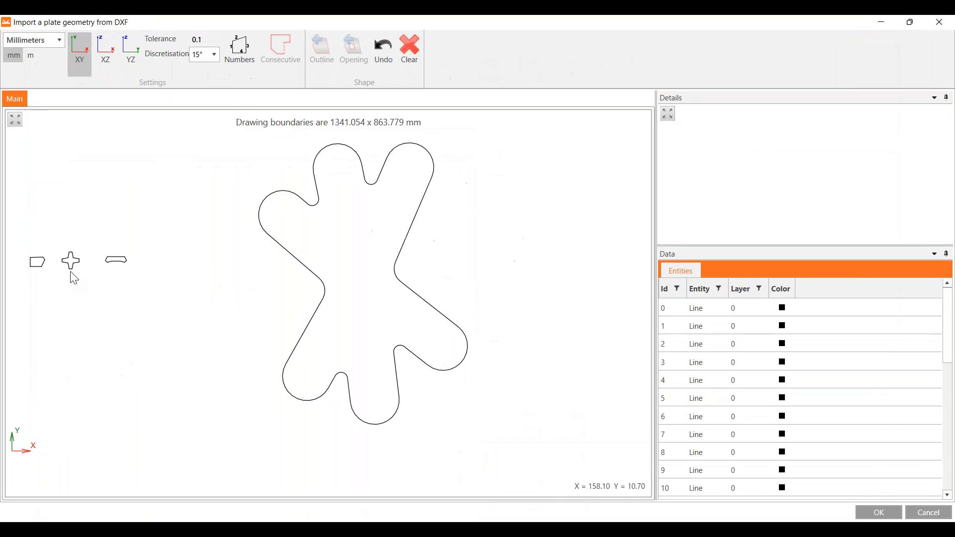
Step: Set the drawing units of the DXF import to Inches
middle_click_drag(171, 335, 214, 341)
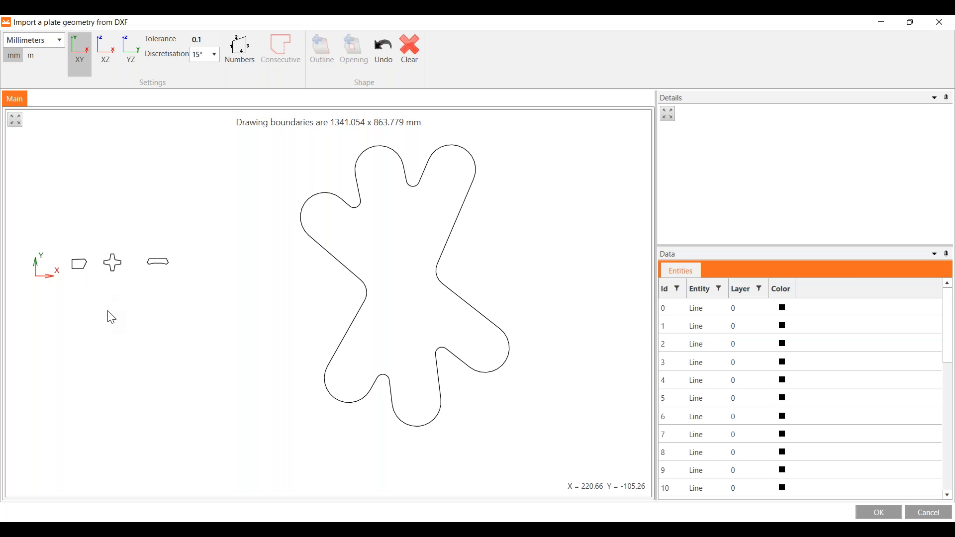
left_click(60, 39)
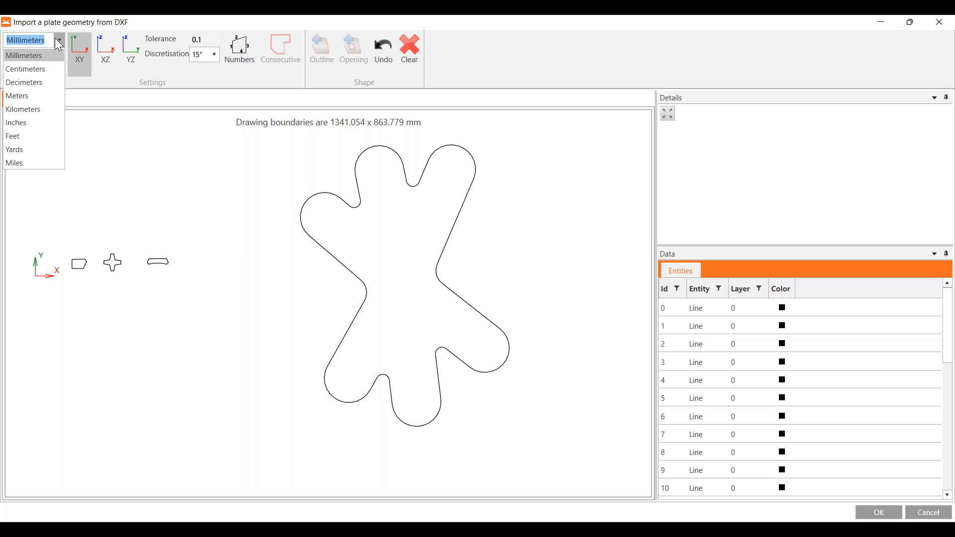
left_click(37, 123)
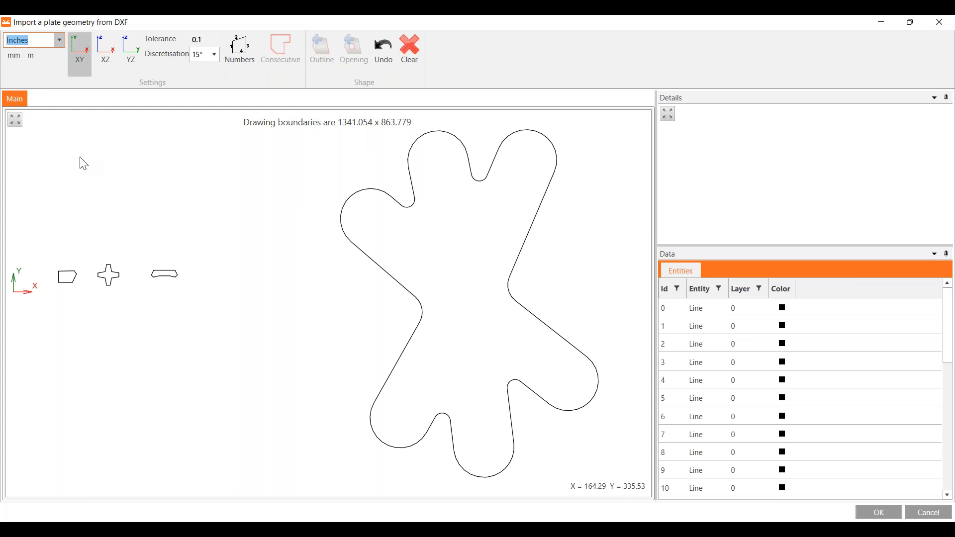
Step: Select the consecutive lines of the five-sided gusset shape, set them as the plate outline, and import it
left_click_drag(87, 219, 141, 211)
scroll(113, 269, "up", 5)
scroll(112, 269, "up", 2)
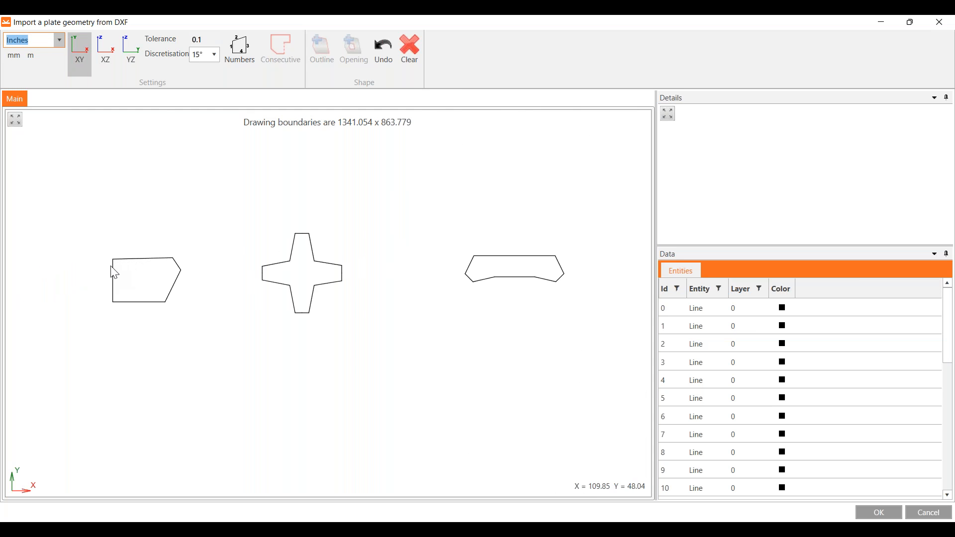
left_click(113, 278)
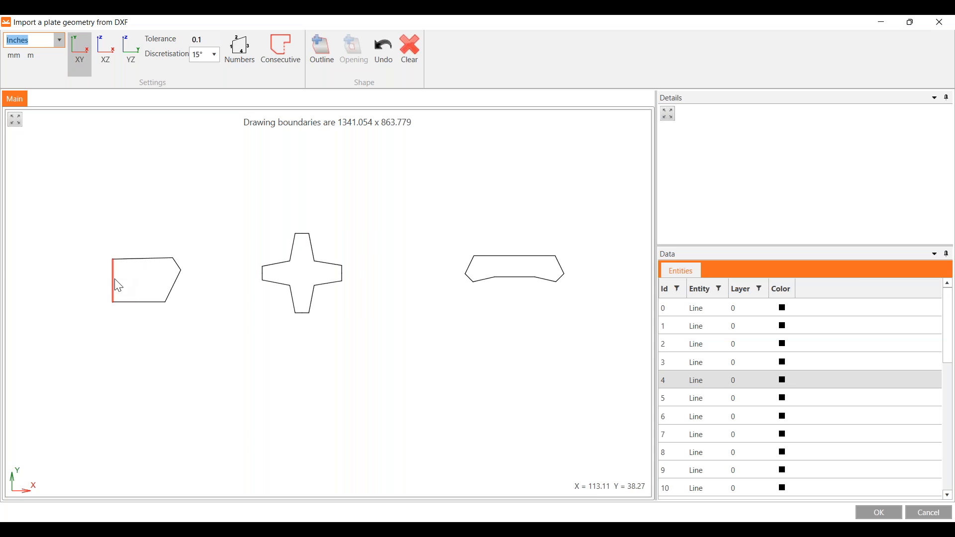
left_click(285, 64)
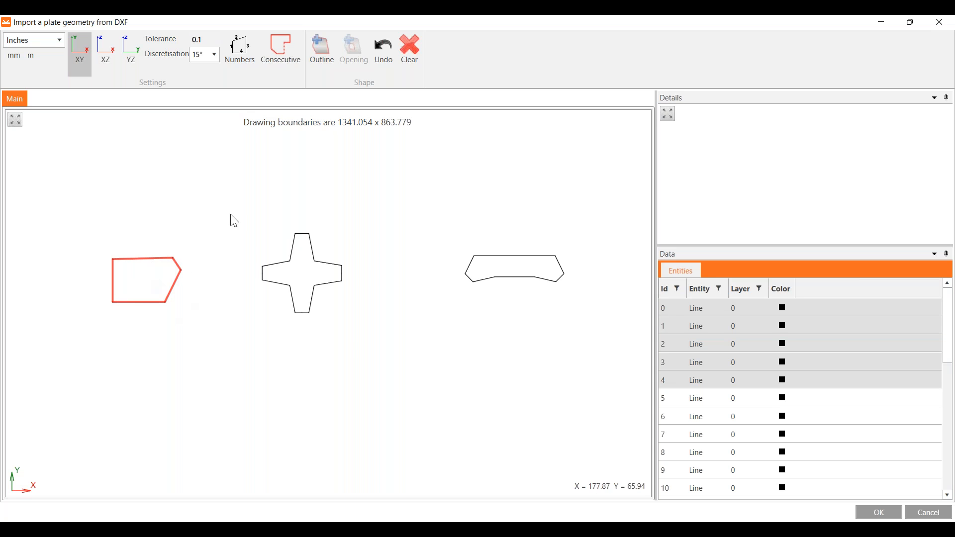
left_click(320, 52)
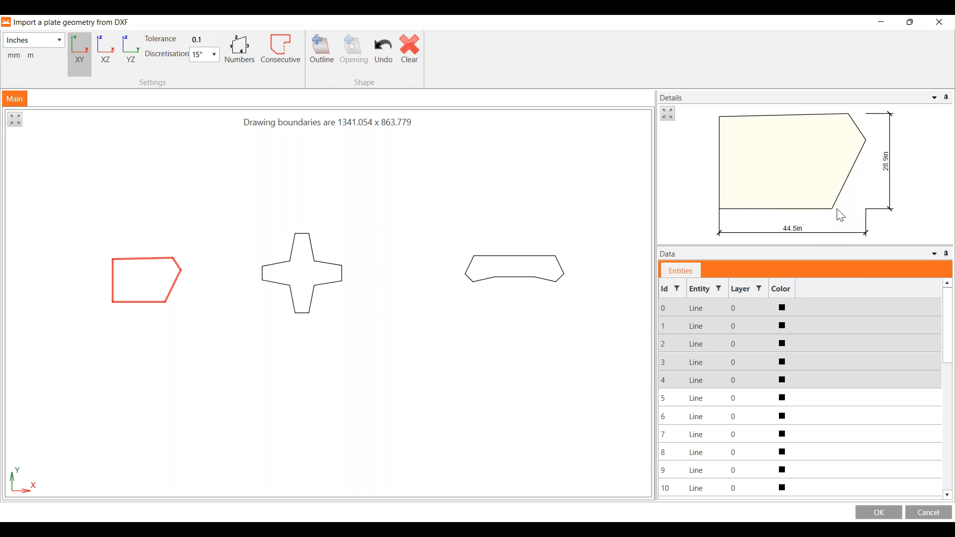
left_click(877, 513)
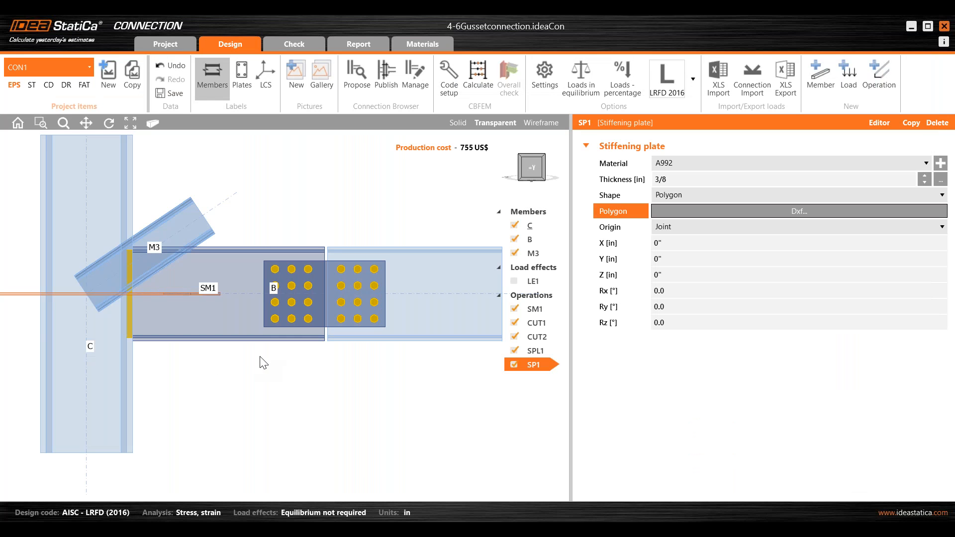
Step: Rotate the imported polygon plate by setting Rx to 90°, keeping Joint as its origin
right_click_drag(312, 240, 237, 241)
middle_click_drag(440, 423, 423, 446)
right_click_drag(457, 418, 441, 435)
middle_click_drag(254, 380, 276, 372)
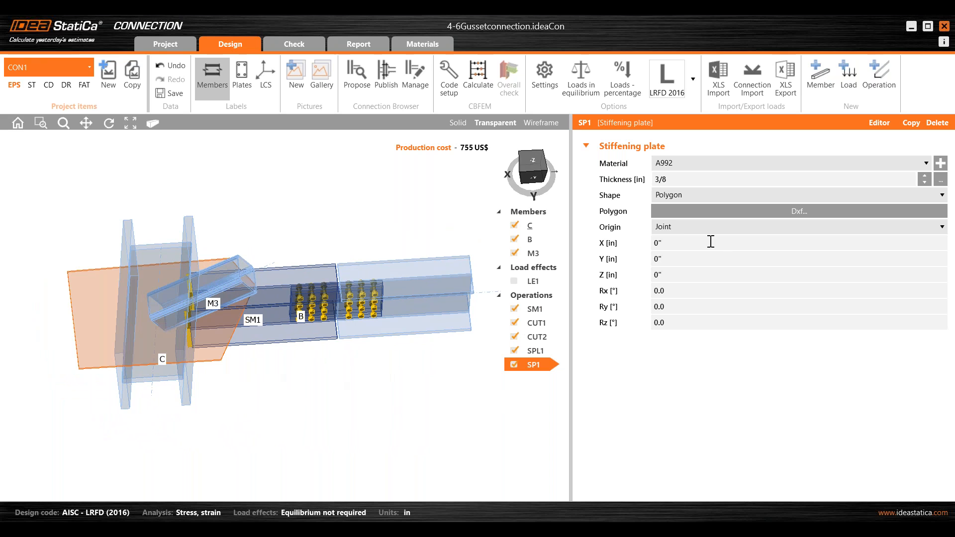
left_click(683, 227)
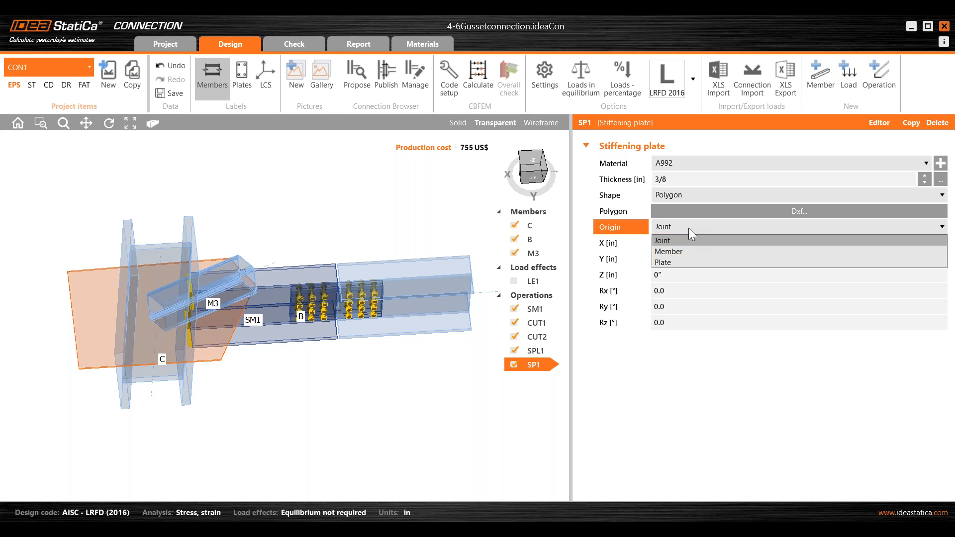
left_click(688, 228)
left_click(686, 308)
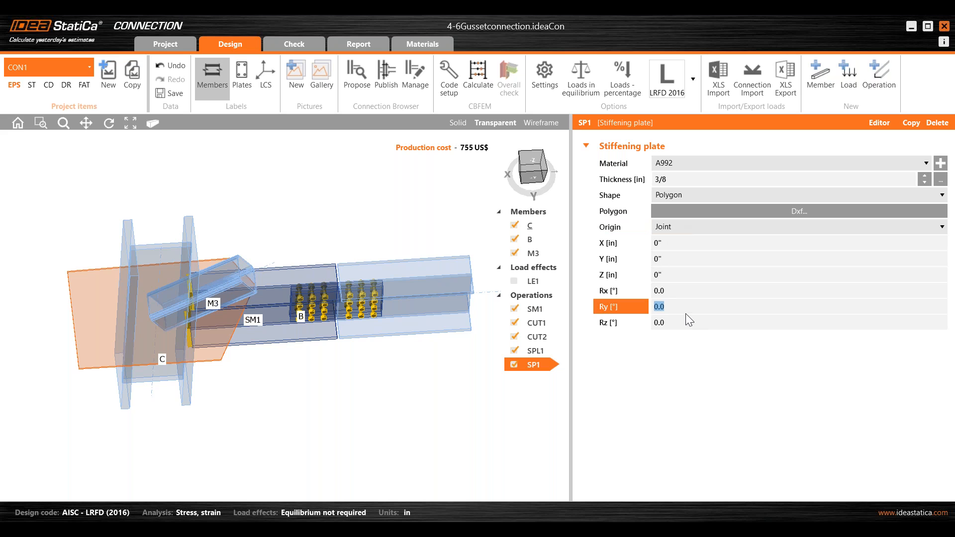
left_click(677, 290)
type("90")
left_click(674, 305)
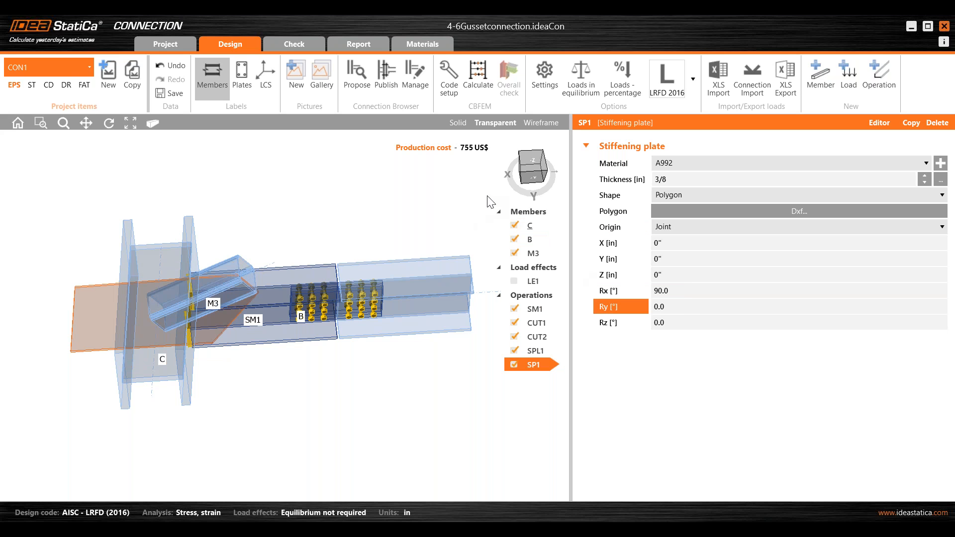
Step: In a front view, set the gusset plate's X position to 2'-4", and refine it to 2'-4"1/2
left_click(534, 182)
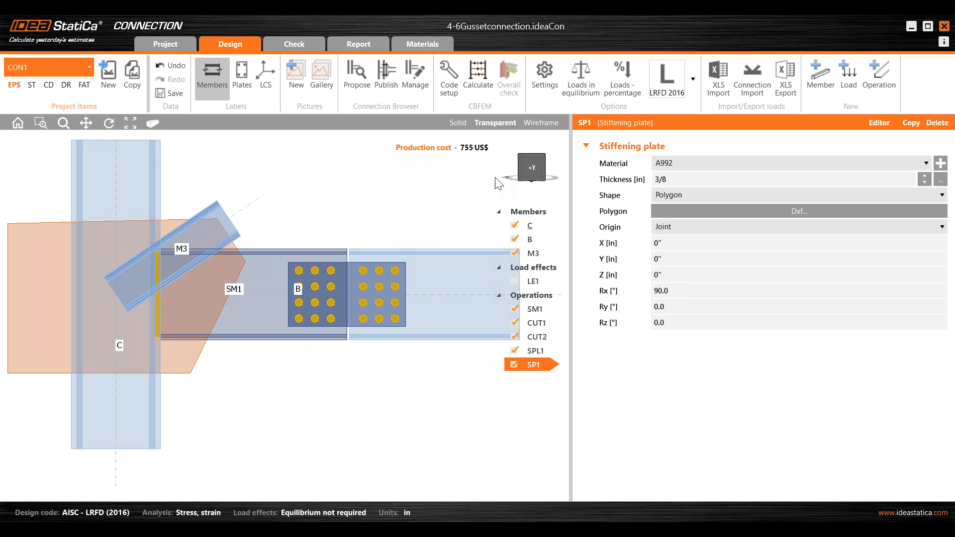
left_click(689, 243)
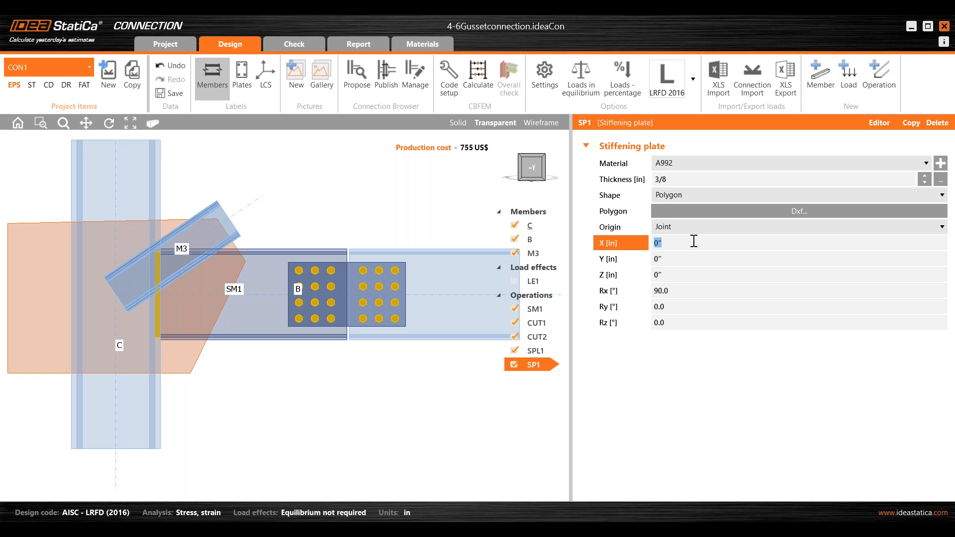
type("2'-4")
left_click(695, 256)
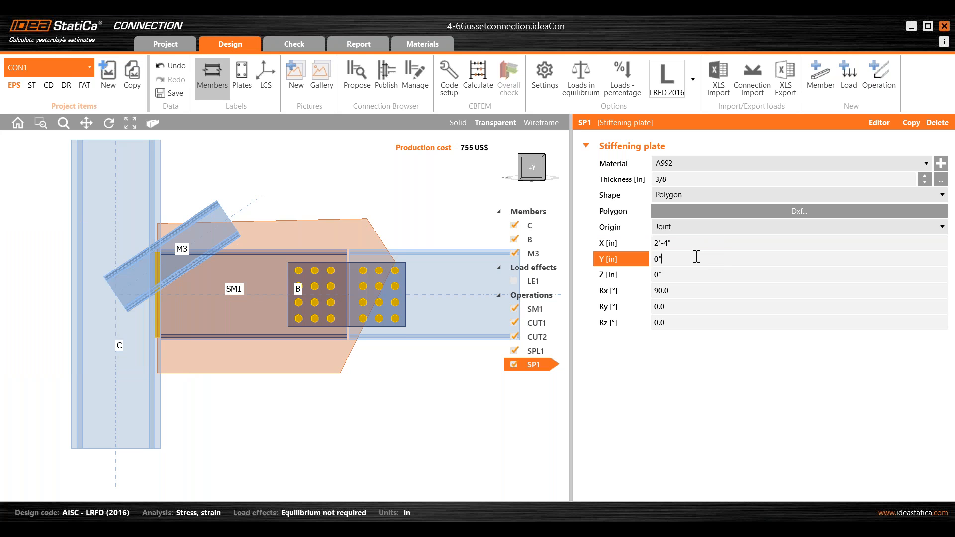
left_click(687, 242)
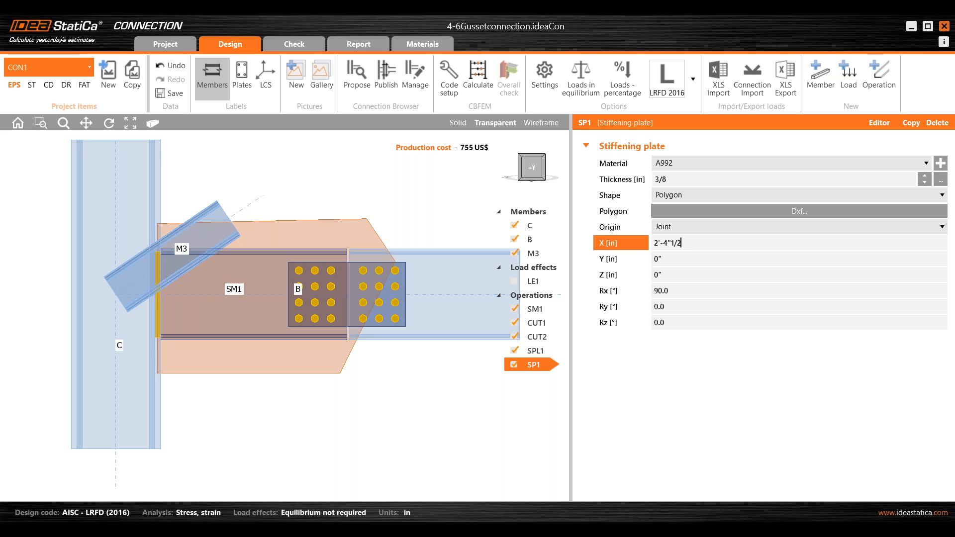
left_click(687, 255)
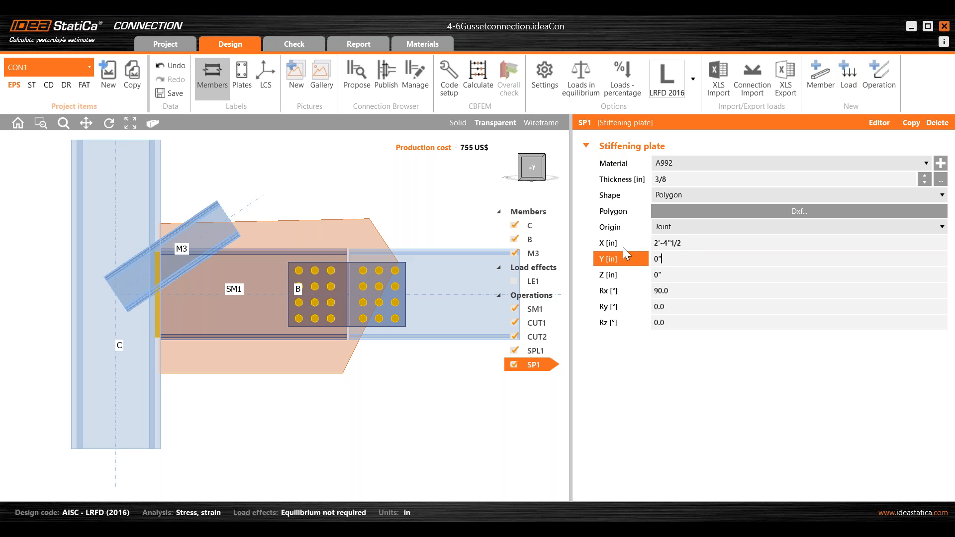
Step: Set the gusset plate's Z position to 1'-11" so its lower edge sits on the beam's top flange
left_click(681, 275)
left_click_drag(684, 275, 646, 286)
type("12")
key("Return")
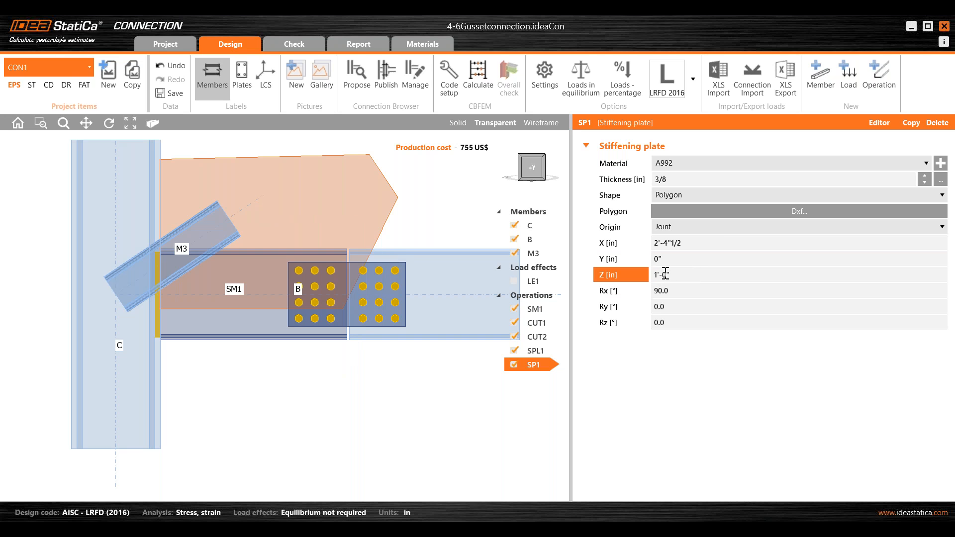
type("11")
left_click(671, 258)
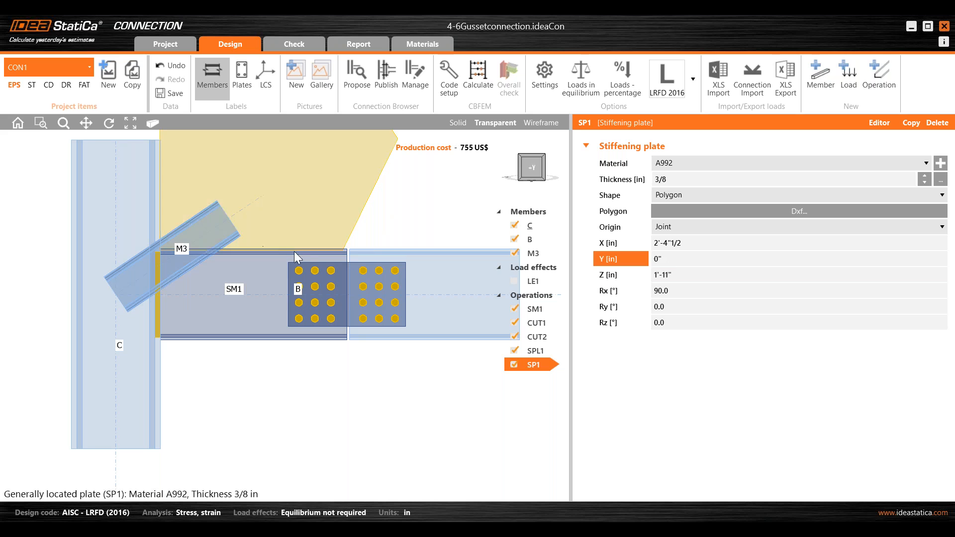
middle_click_drag(389, 202, 391, 262)
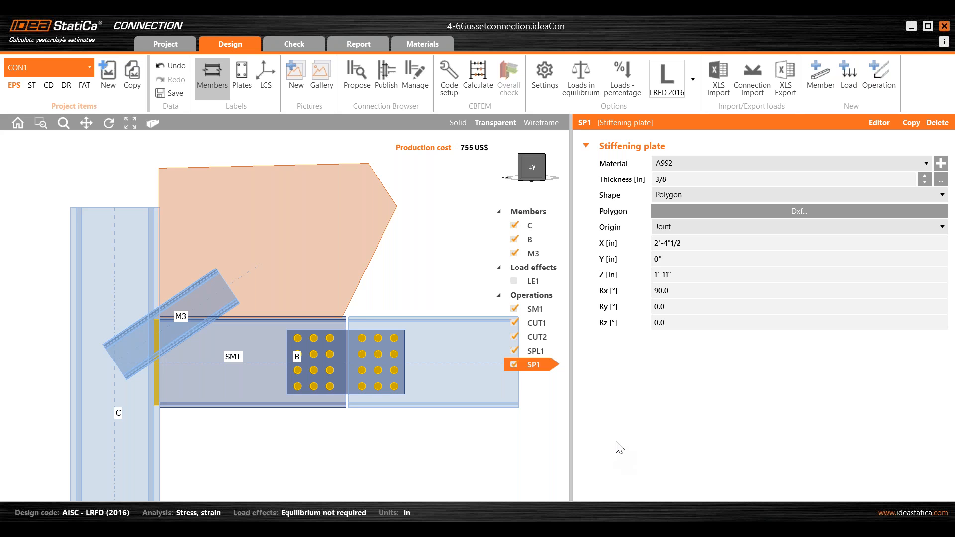
Step: Switch to the PowerPoint slide show and advance past the Tip 4. DXF Drawing slide
mouse_move(505, 529)
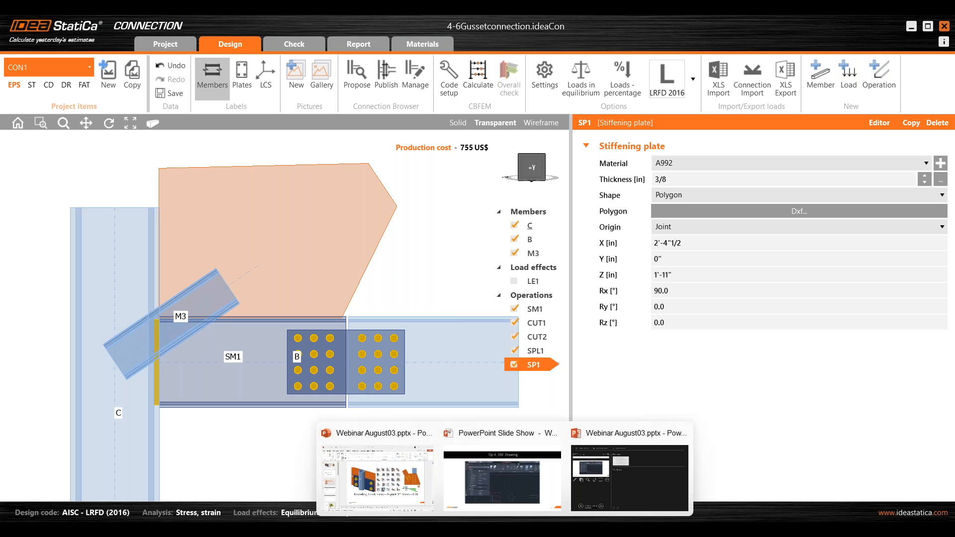
left_click(498, 485)
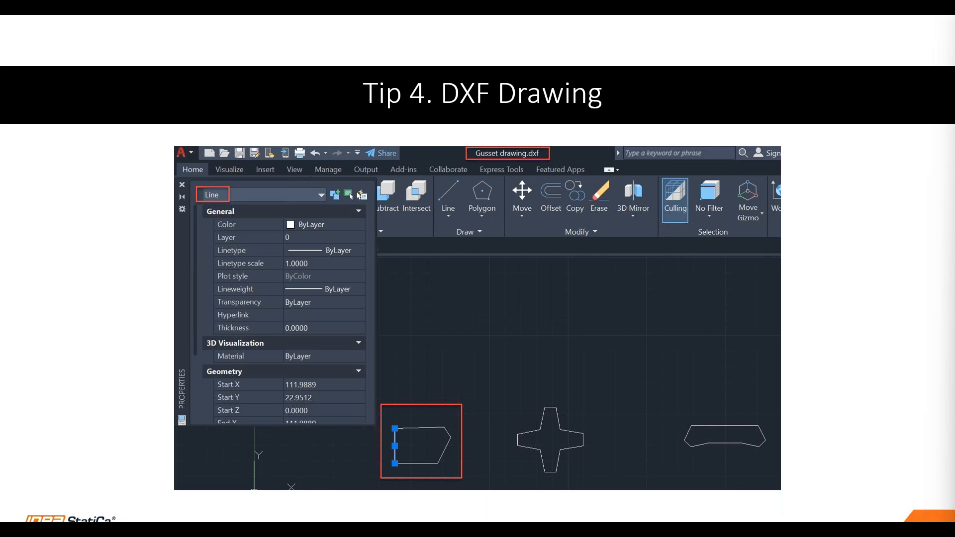
key("Right")
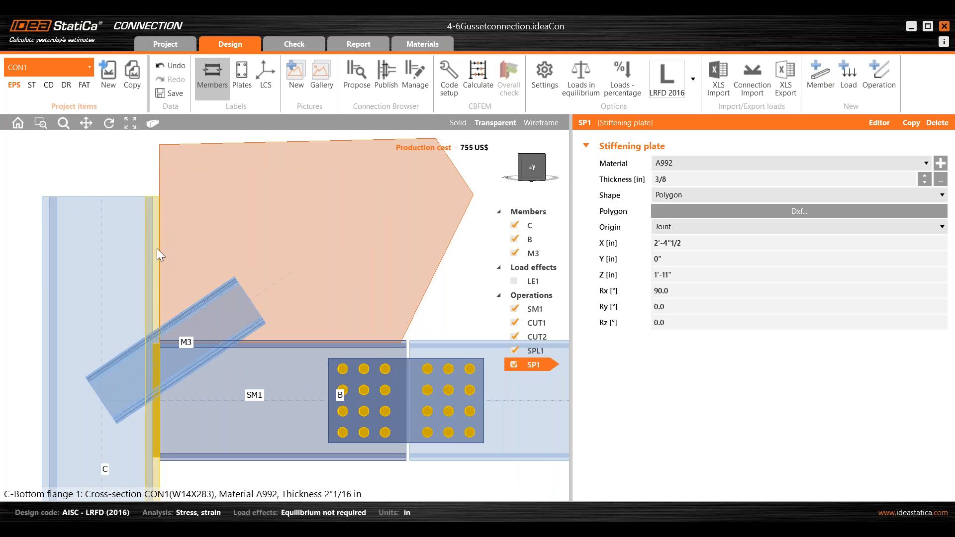
Step: Examine how the gusset plate's vertical edge meets the flange of column C
scroll(192, 222, "up", 5)
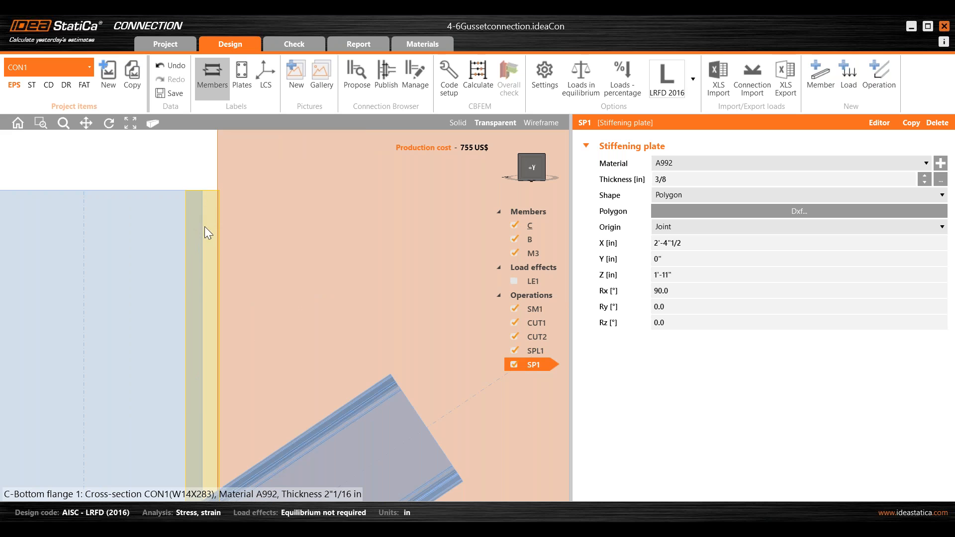
middle_click_drag(216, 246, 282, 236)
scroll(284, 237, "up", 5)
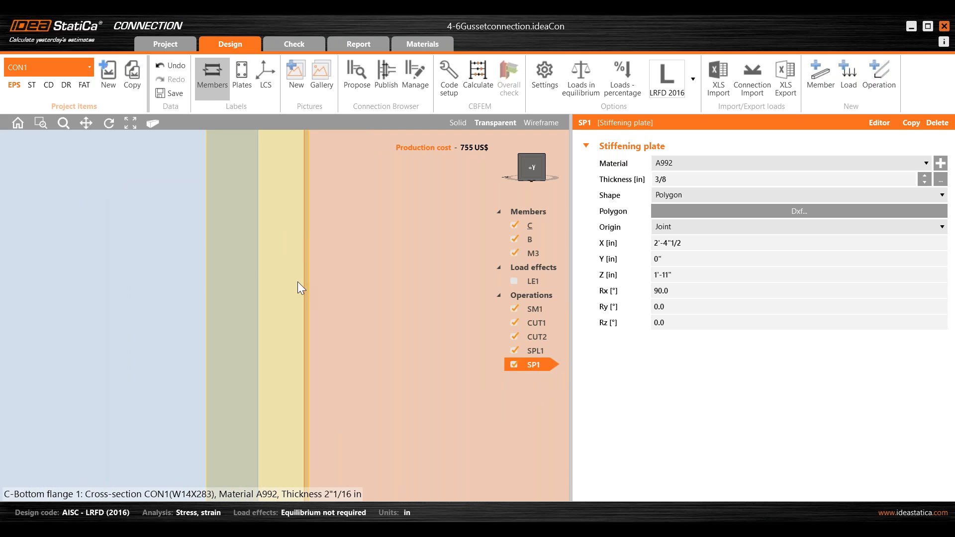
scroll(298, 283, "down", 5)
middle_click_drag(277, 288, 210, 261)
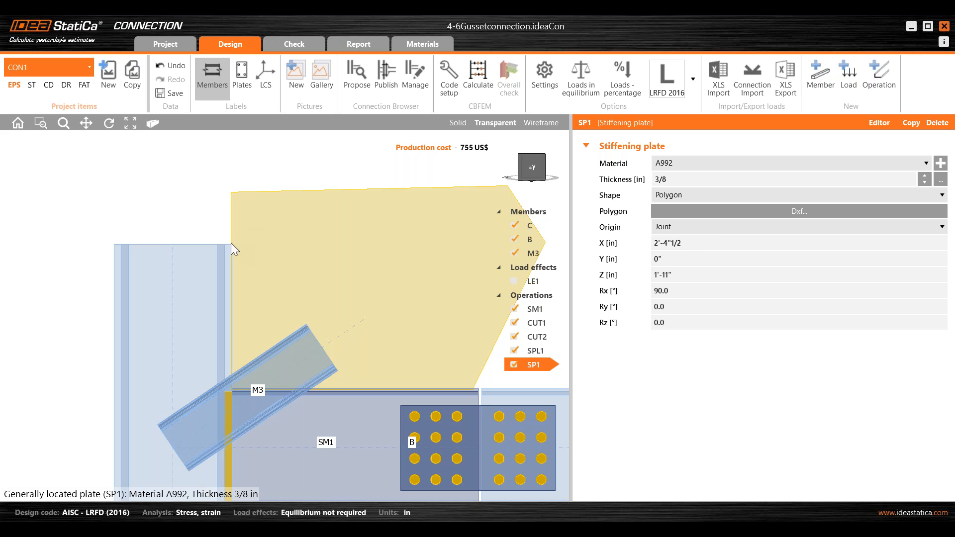
scroll(227, 251, "up", 3)
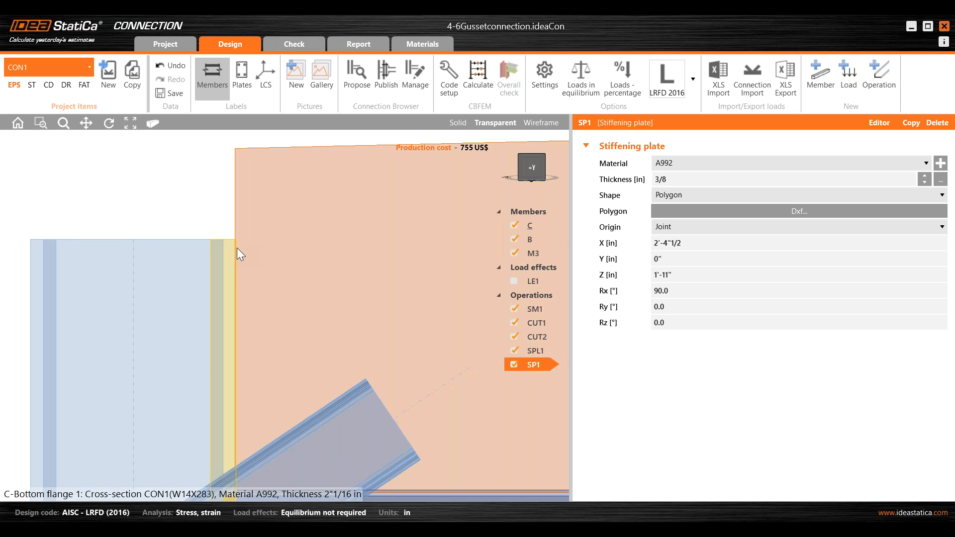
scroll(230, 226, "down", 3)
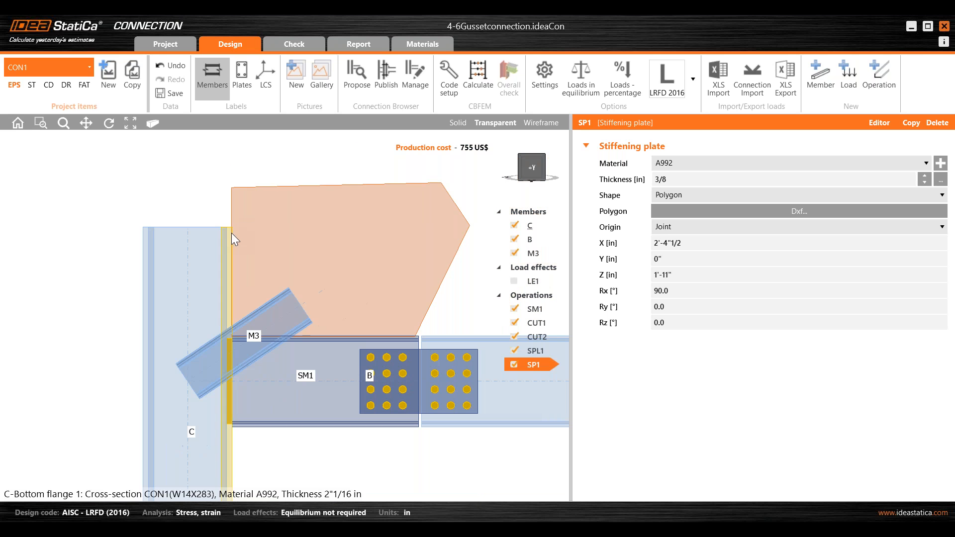
middle_click_drag(450, 312, 422, 320)
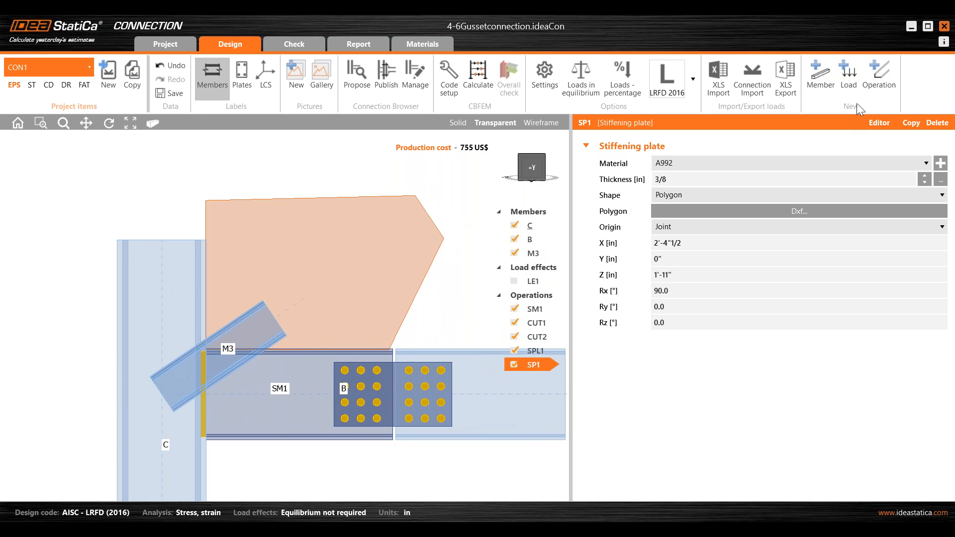
Step: Add a Cut of plate operation that cuts plate SP1 by member C, keeping SP1 as the modified item
left_click(889, 90)
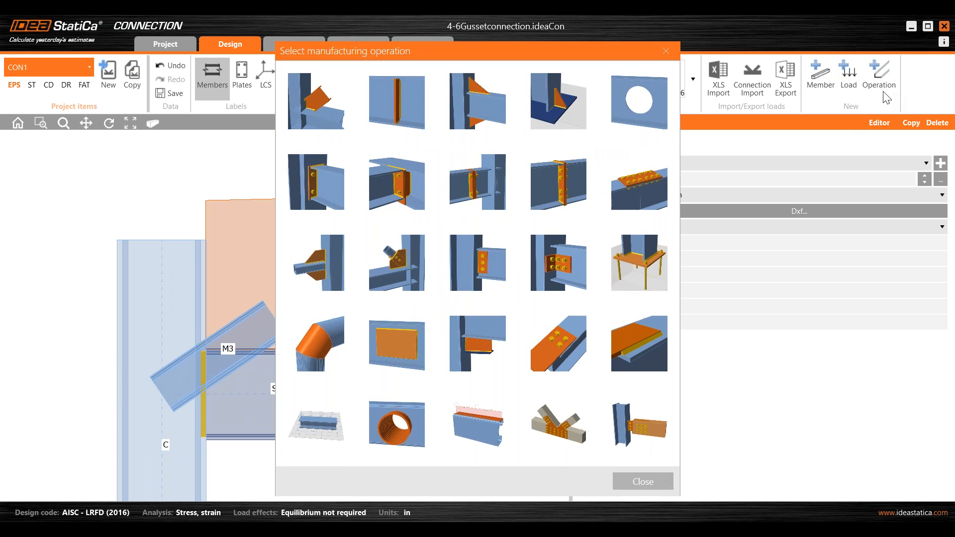
left_click(467, 347)
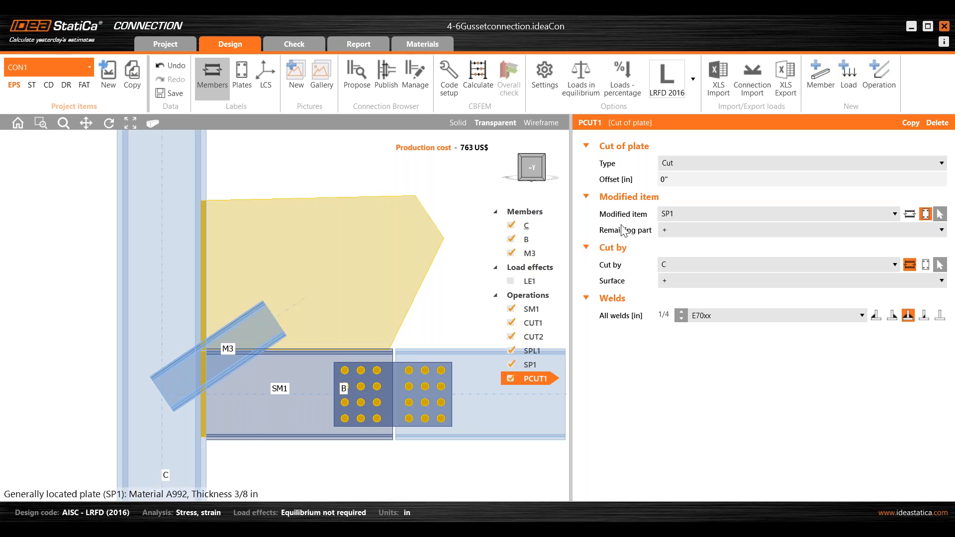
left_click(681, 213)
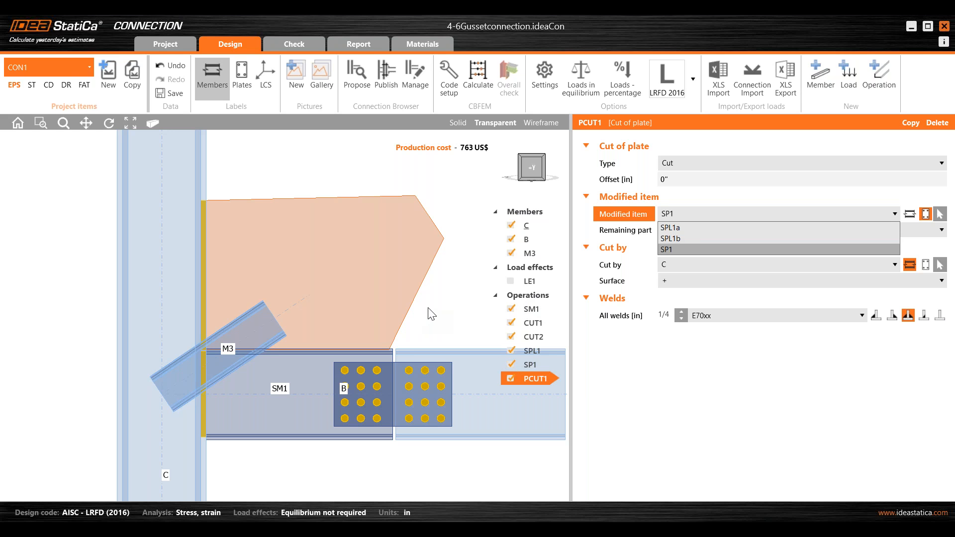
left_click(672, 211)
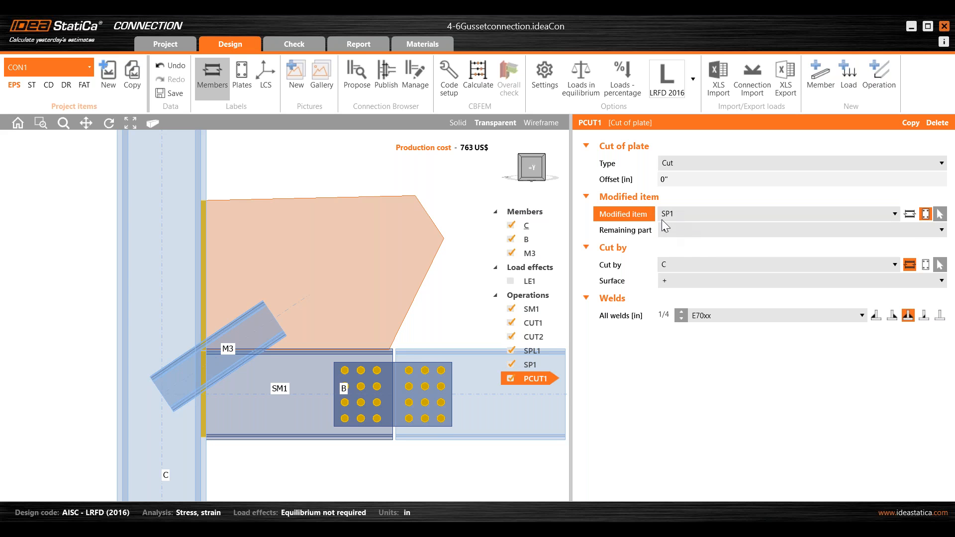
Step: Switch to the PowerPoint slide show and advance the Tips 4-10 list beyond tip 5
mouse_move(504, 530)
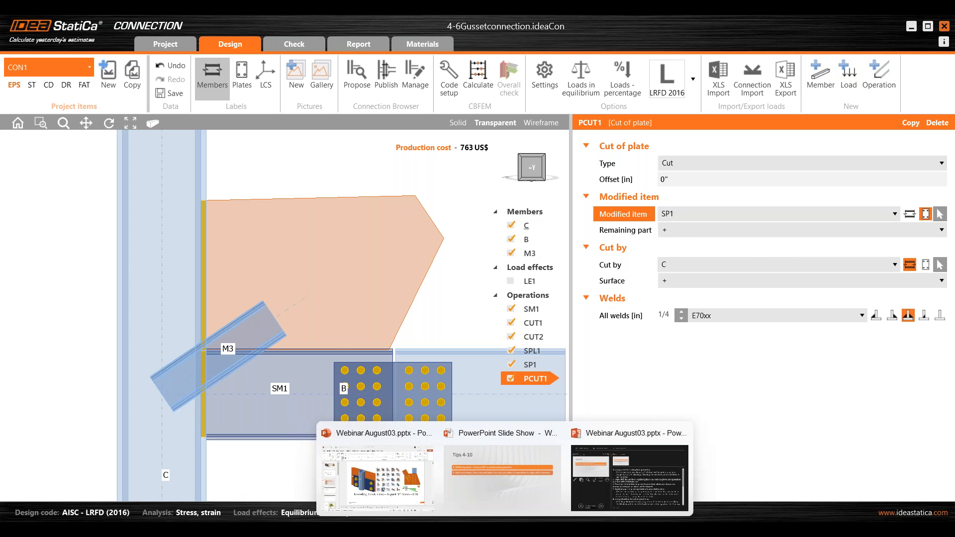
left_click(528, 498)
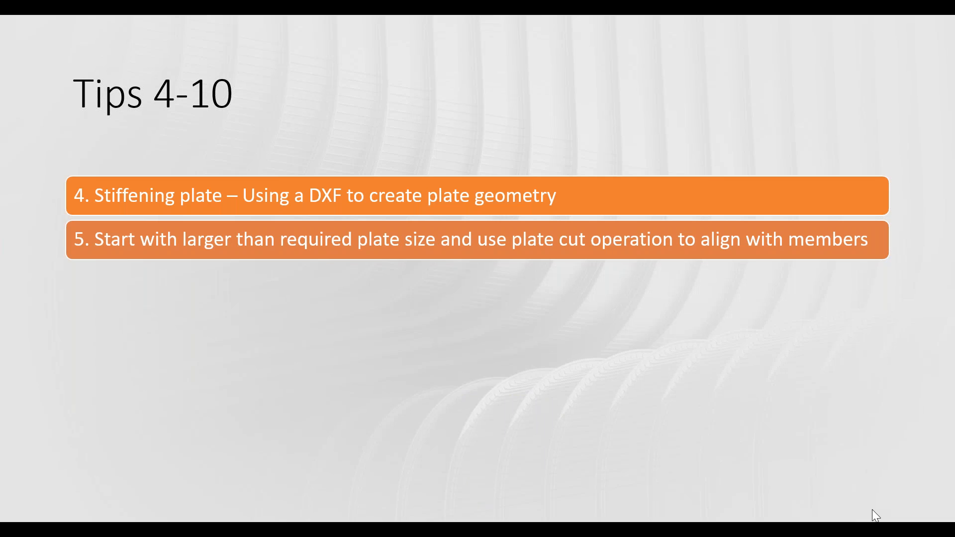
key("Right")
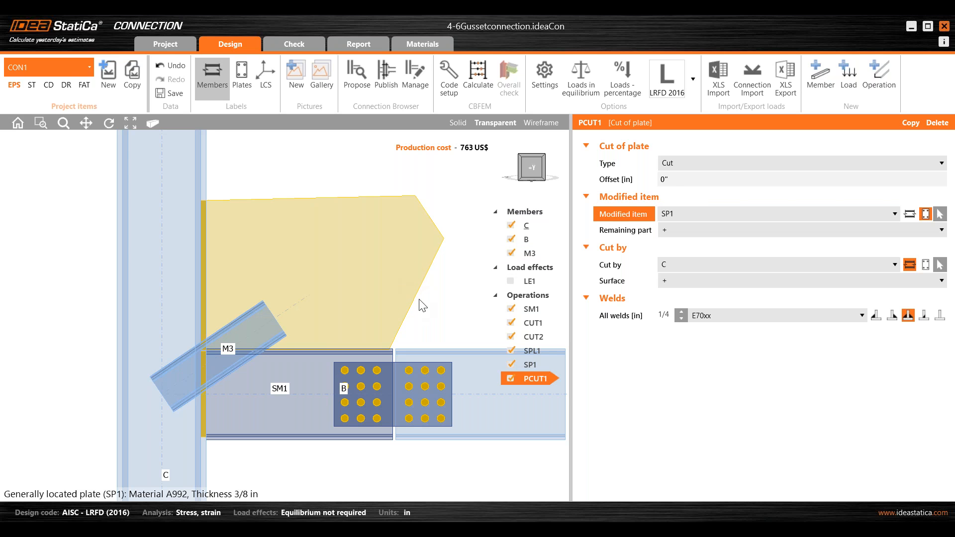
Step: Examine the gusset plate's lower edge along beam stub SM1 and the bolted splice plates from several angles
scroll(379, 277, "down", 3)
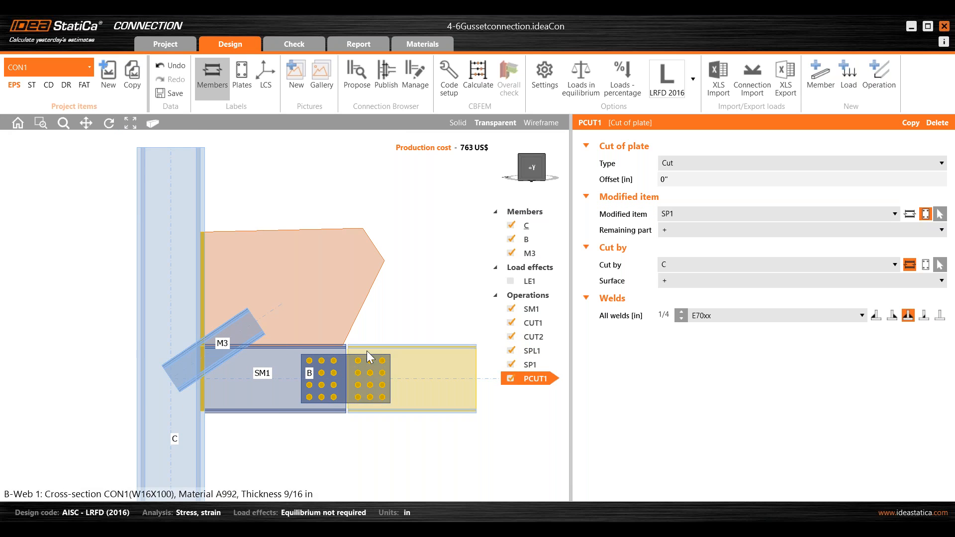
scroll(367, 352, "up", 3)
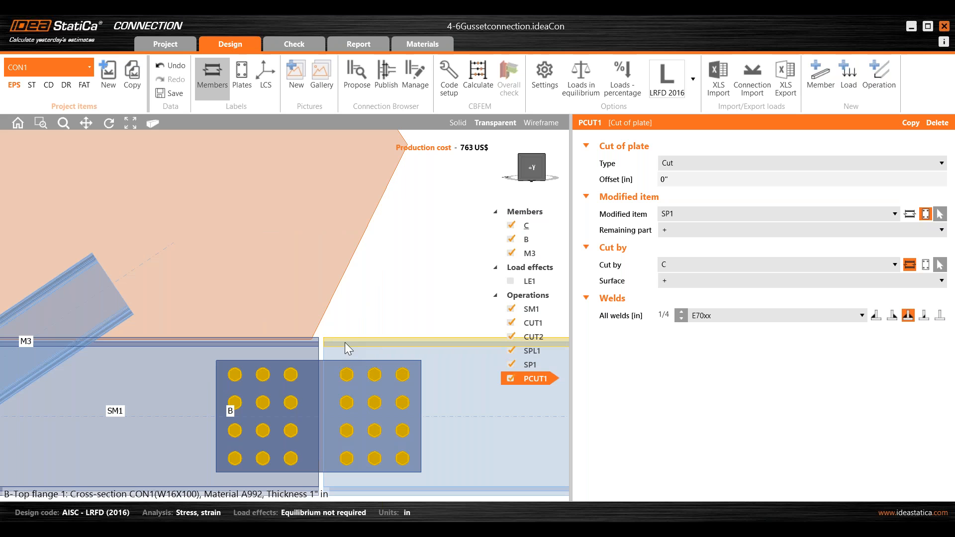
middle_click_drag(340, 342, 340, 359)
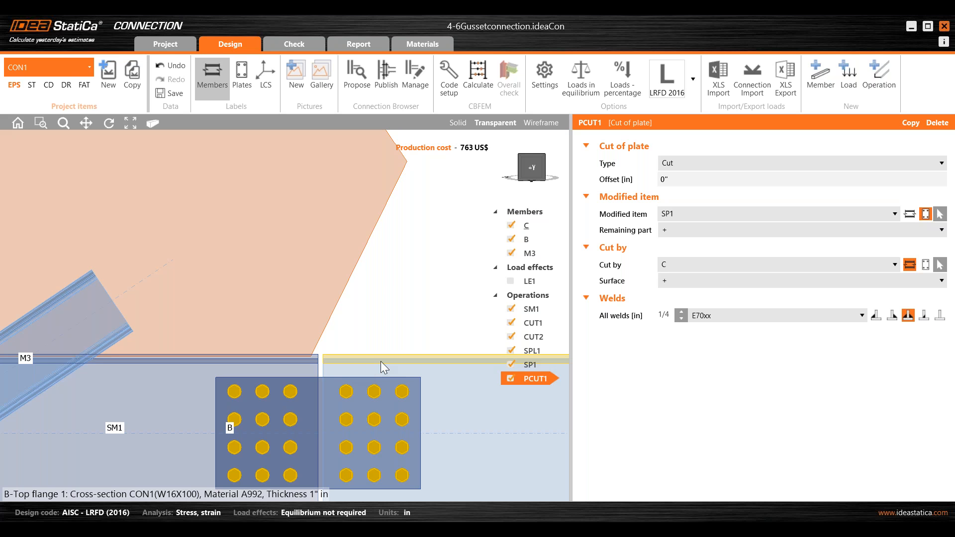
scroll(367, 316, "down", 3)
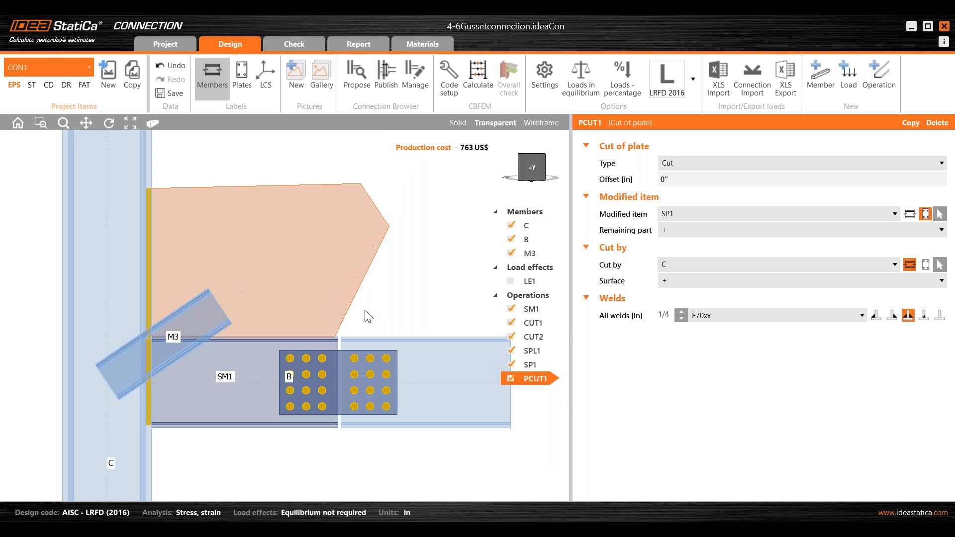
right_click_drag(411, 305, 326, 381)
scroll(325, 393, "up", 2)
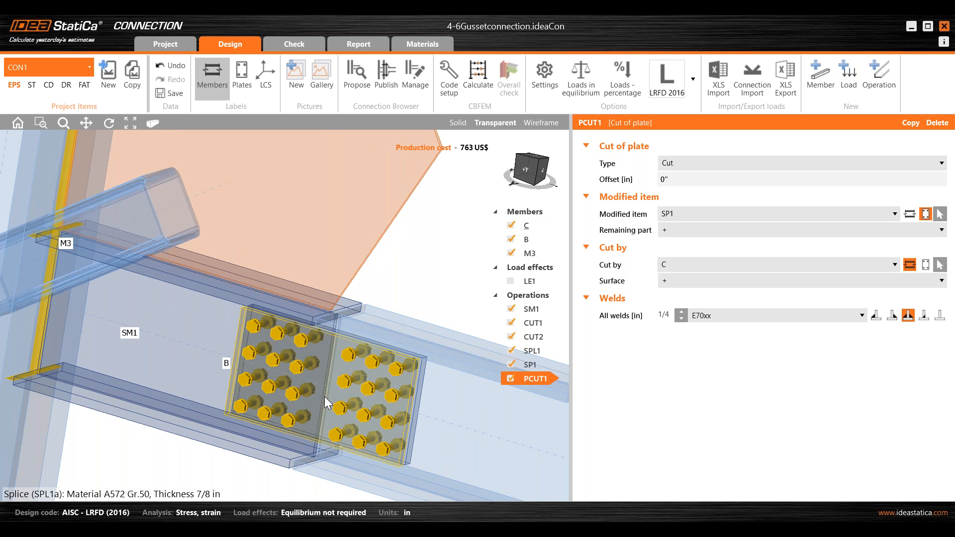
scroll(318, 396, "down", 2)
right_click_drag(359, 395, 245, 393)
scroll(443, 413, "up", 3)
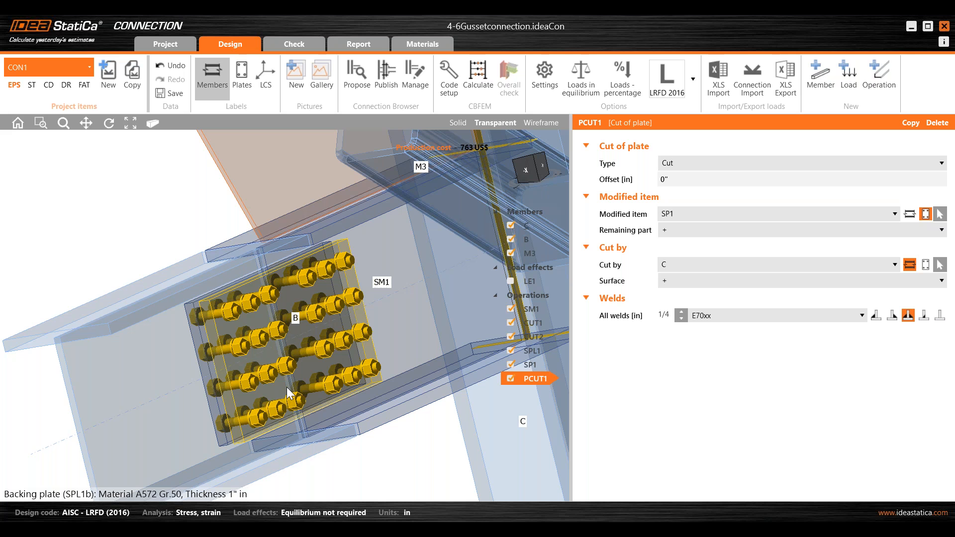
scroll(287, 392, "down", 3)
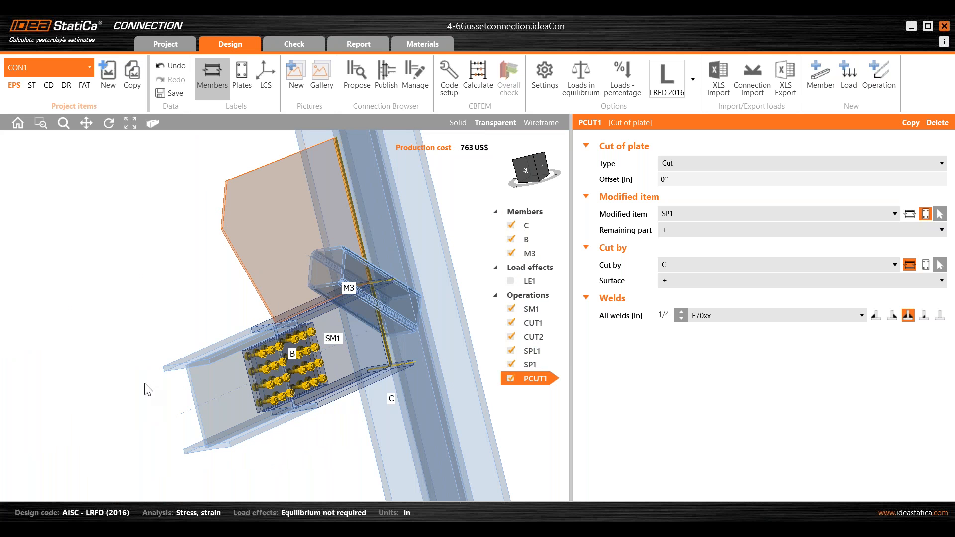
right_click_drag(159, 399, 378, 388)
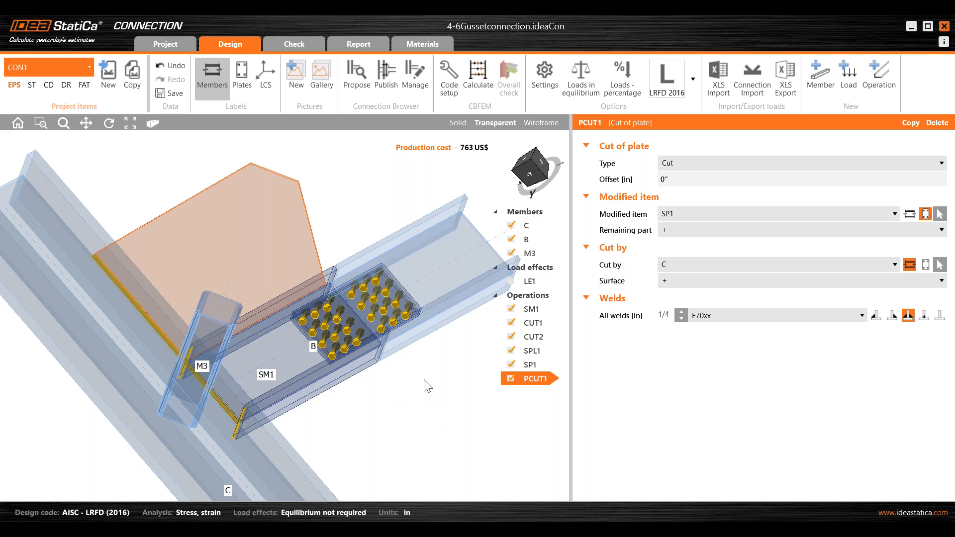
right_click_drag(447, 441, 427, 460)
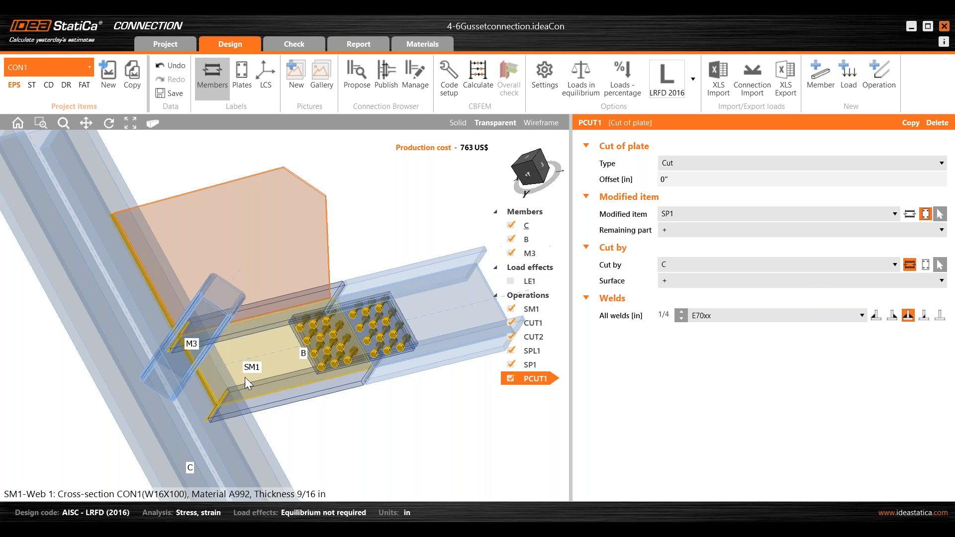
Step: Copy plate cut PCUT1 and set the copy to cut plate SP1 by beam stub SM1
right_click(537, 379)
left_click(545, 386)
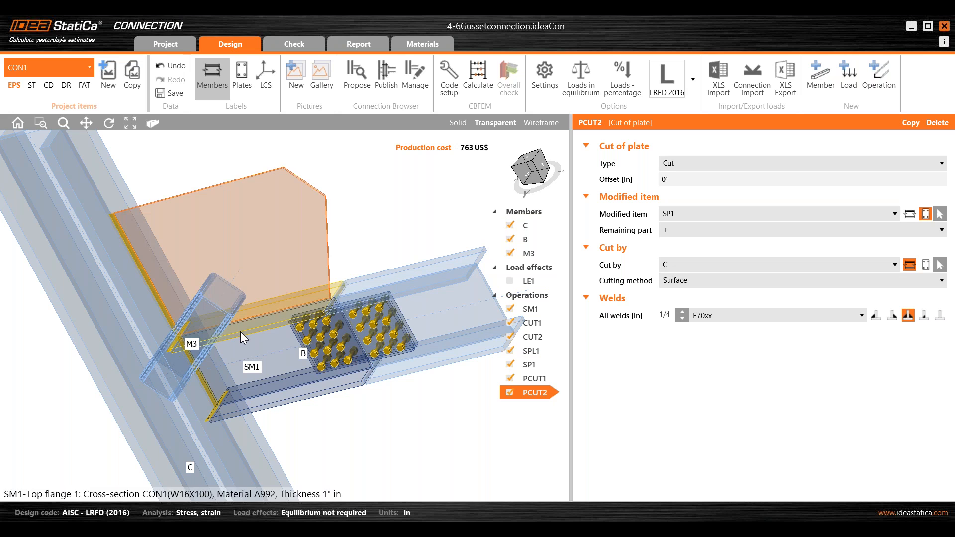
left_click(850, 265)
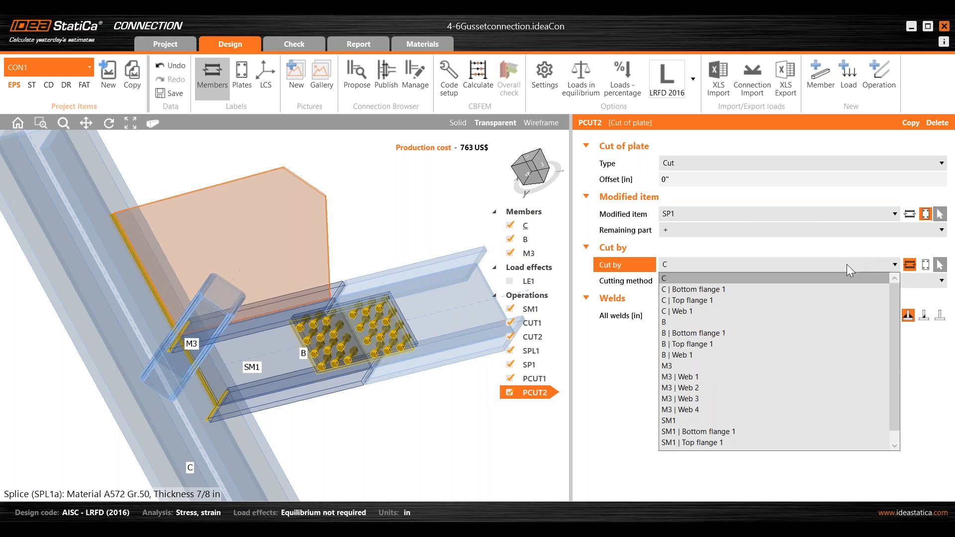
left_click(677, 421)
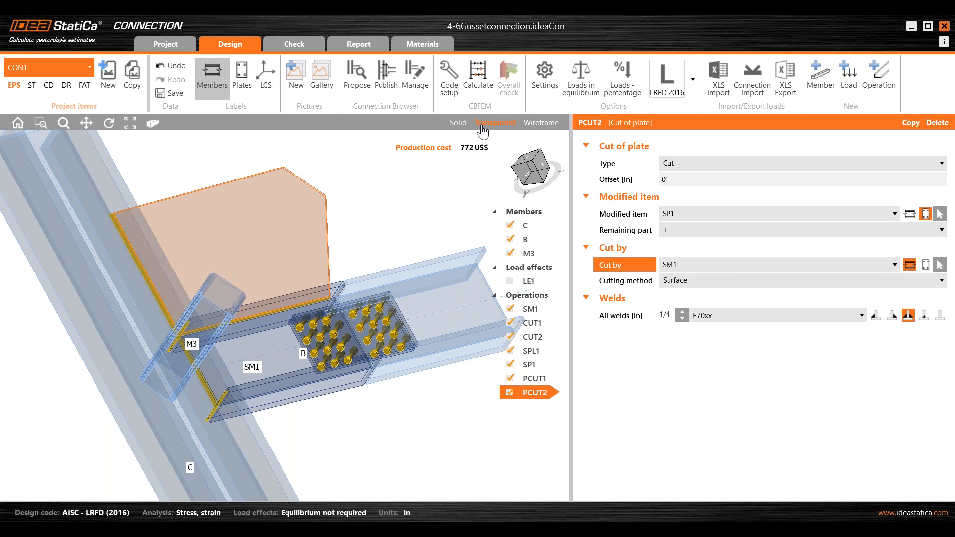
Step: Examine the gusset plate's welded lower edge along SM1 in solid display, from several angles and from the front
left_click(458, 123)
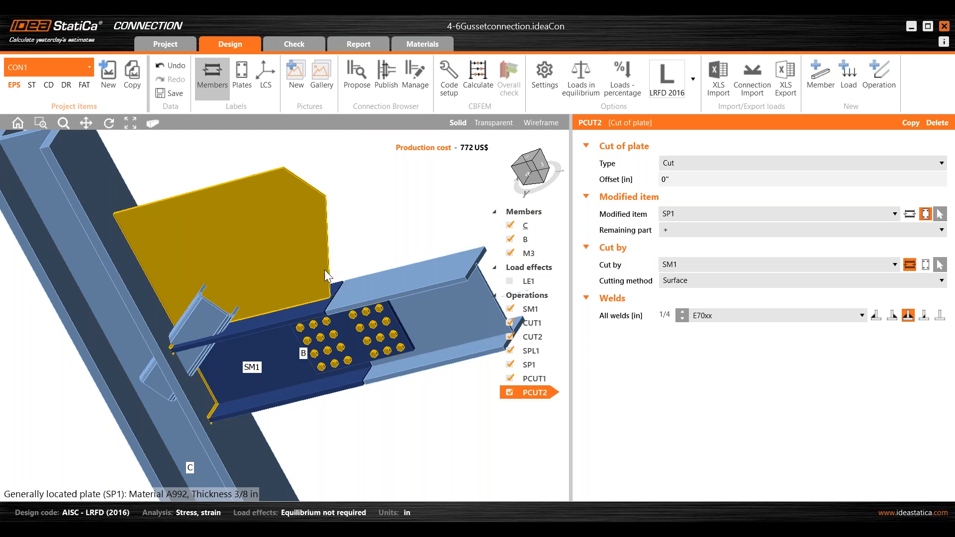
right_click_drag(445, 250, 449, 296)
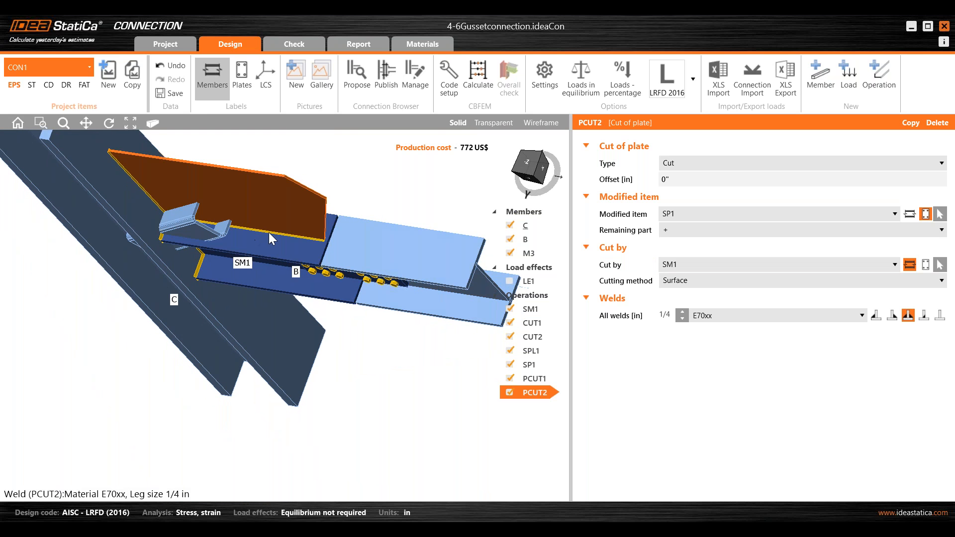
scroll(267, 232, "up", 2)
right_click_drag(193, 221, 222, 180)
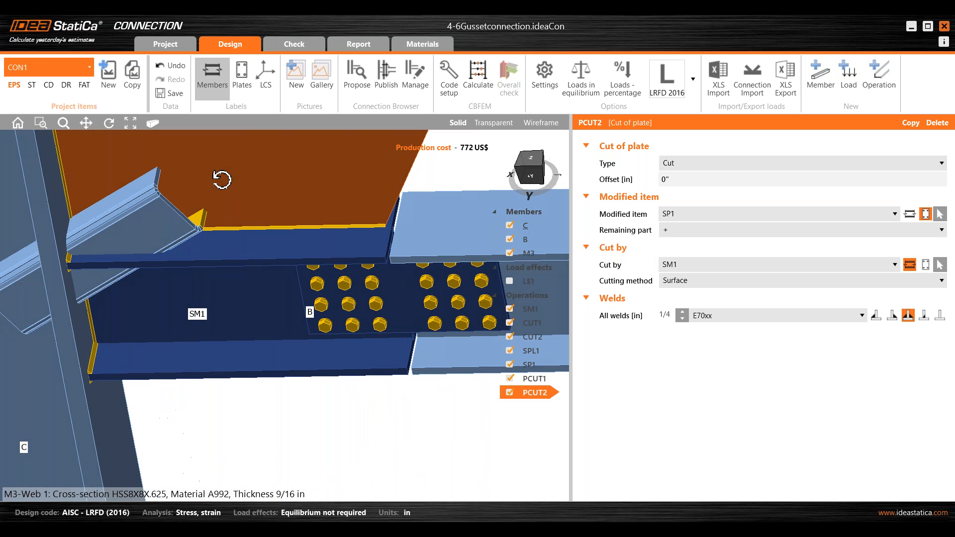
middle_click_drag(220, 218, 222, 296)
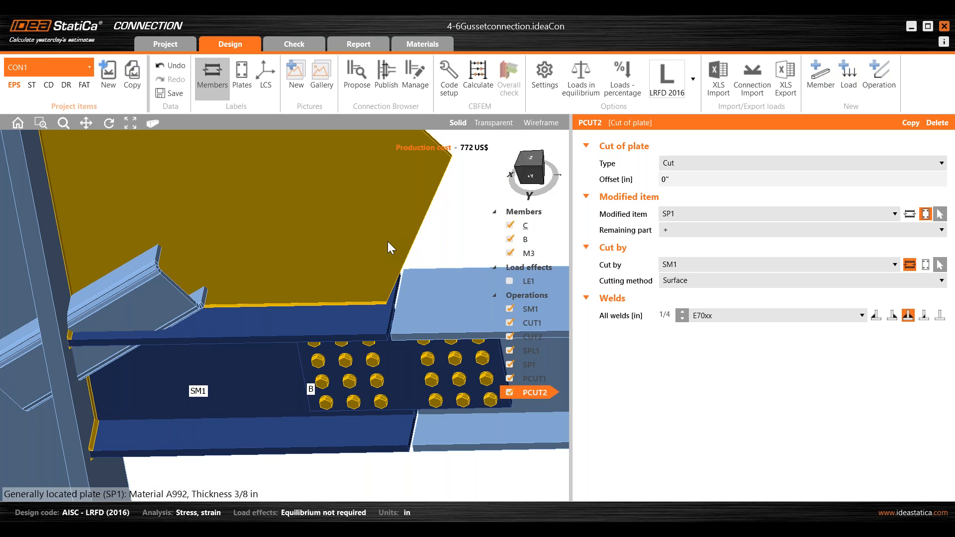
middle_click_drag(367, 261, 316, 304)
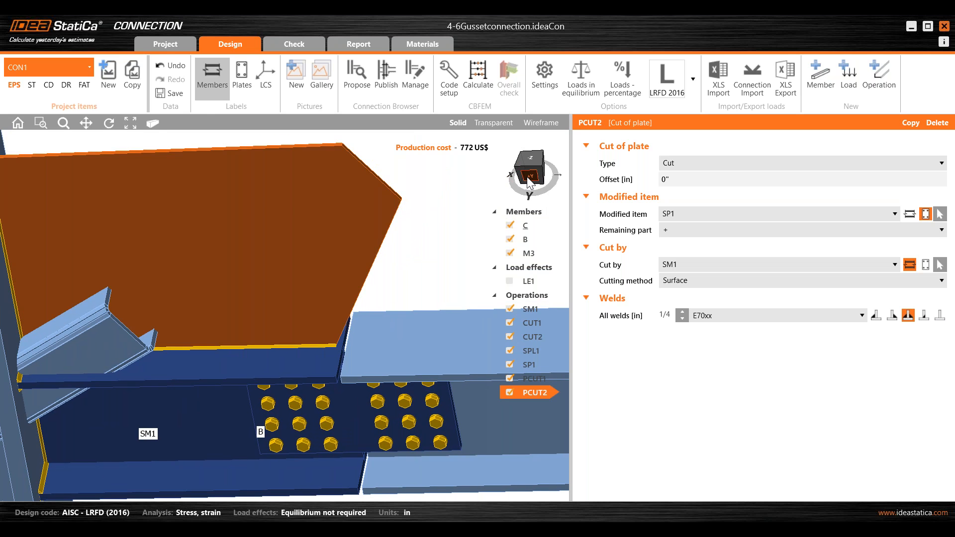
left_click(531, 178)
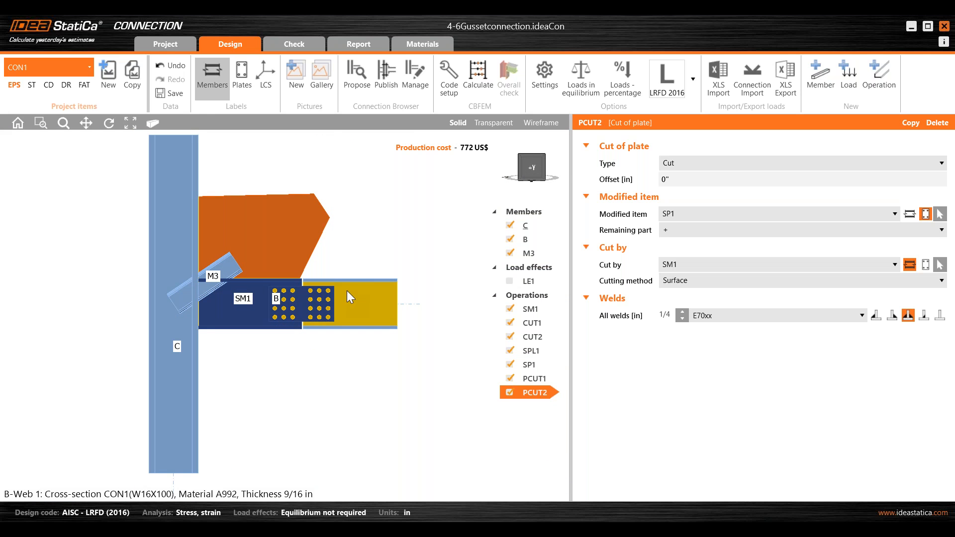
middle_click_drag(405, 268, 403, 287)
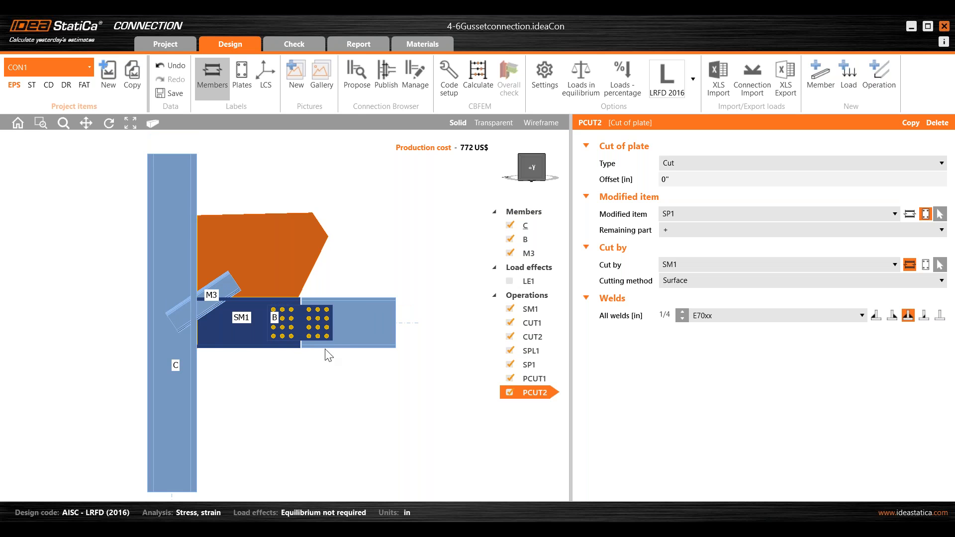
Step: Switch to the PowerPoint slide show to present the next tip of the Tips 4-10 list
mouse_move(451, 528)
mouse_move(505, 528)
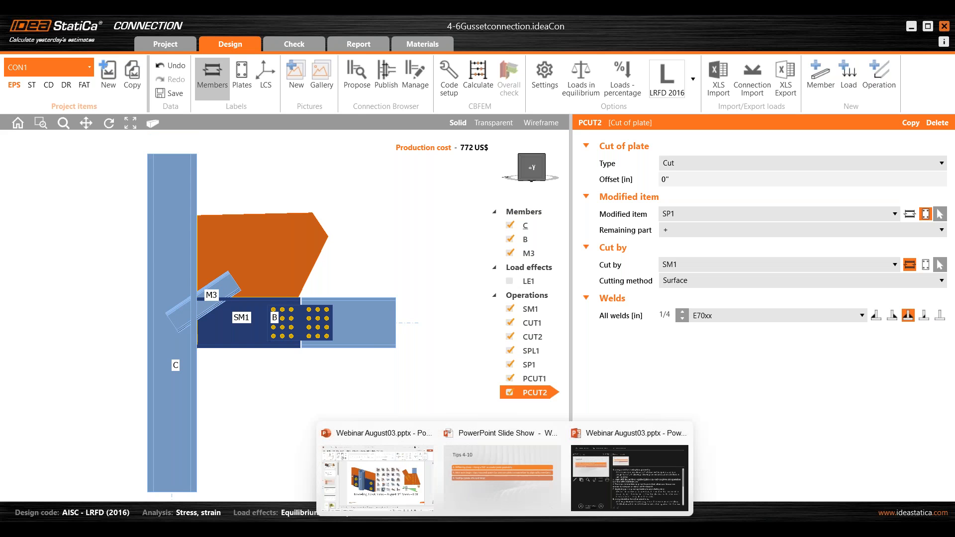
left_click(516, 503)
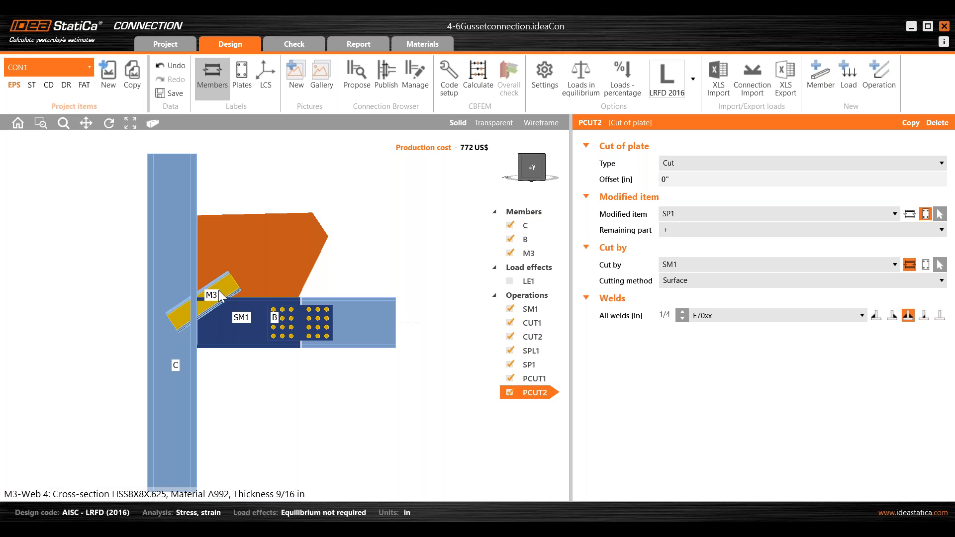
Step: Add a Gusset plate operation and assign brace M3 as its connected member, with the model in transparent display
left_click(885, 84)
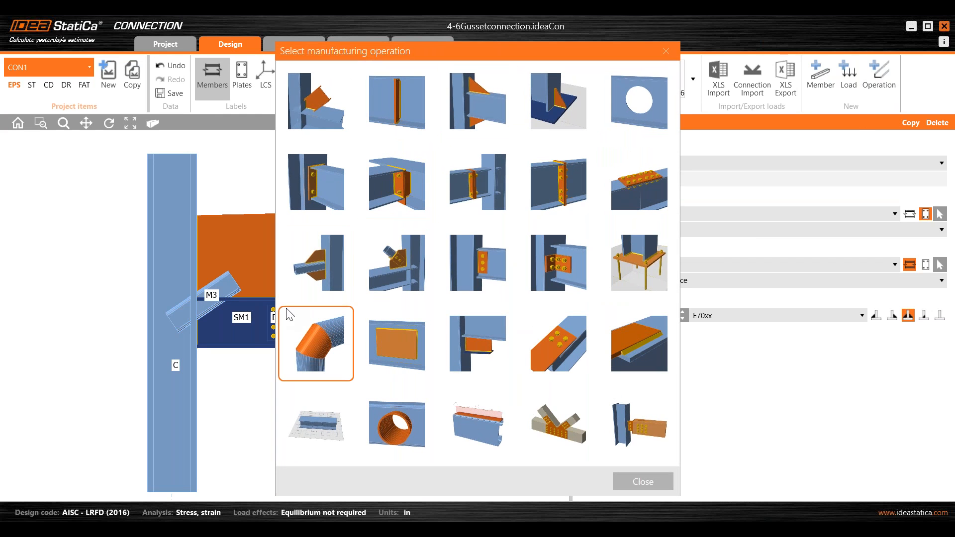
left_click(317, 265)
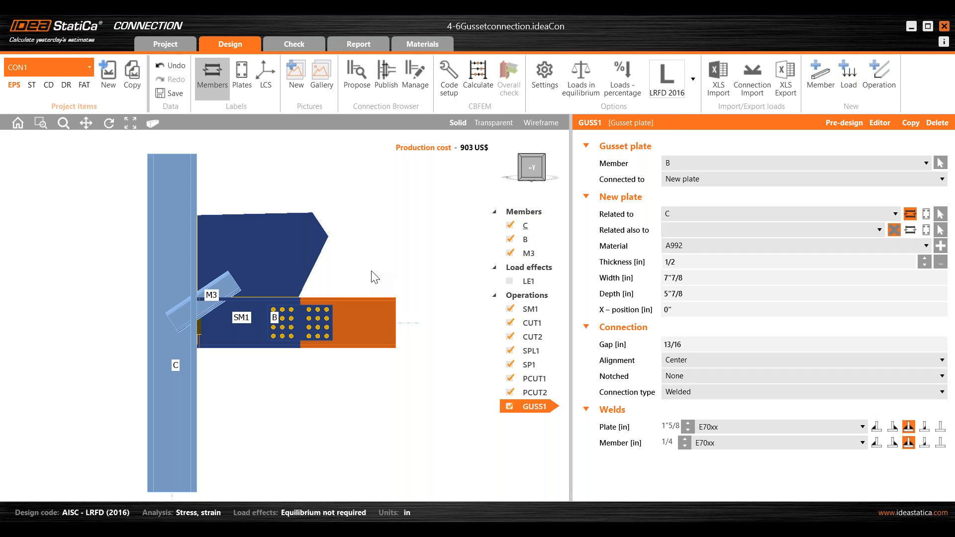
left_click(481, 123)
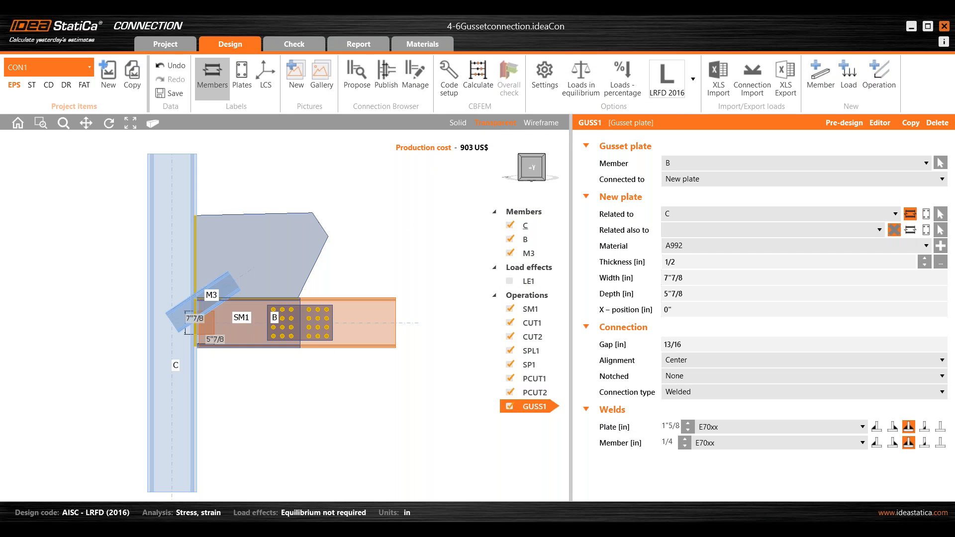
scroll(201, 329, "up", 5)
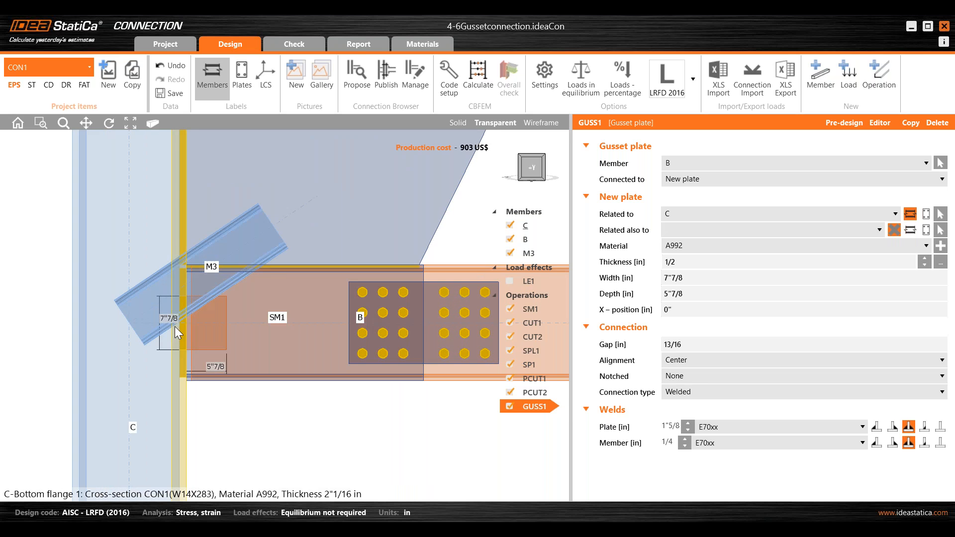
scroll(178, 324, "down", 3)
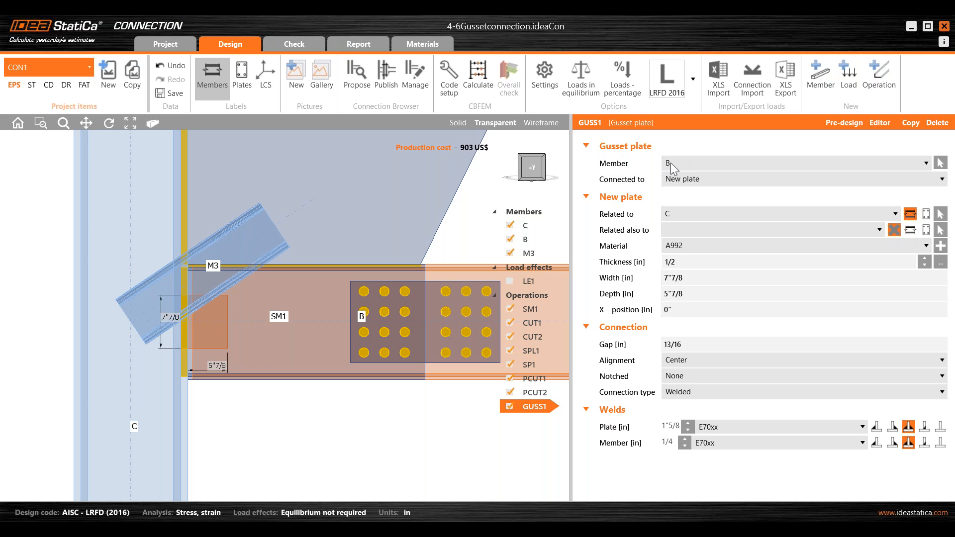
left_click(671, 166)
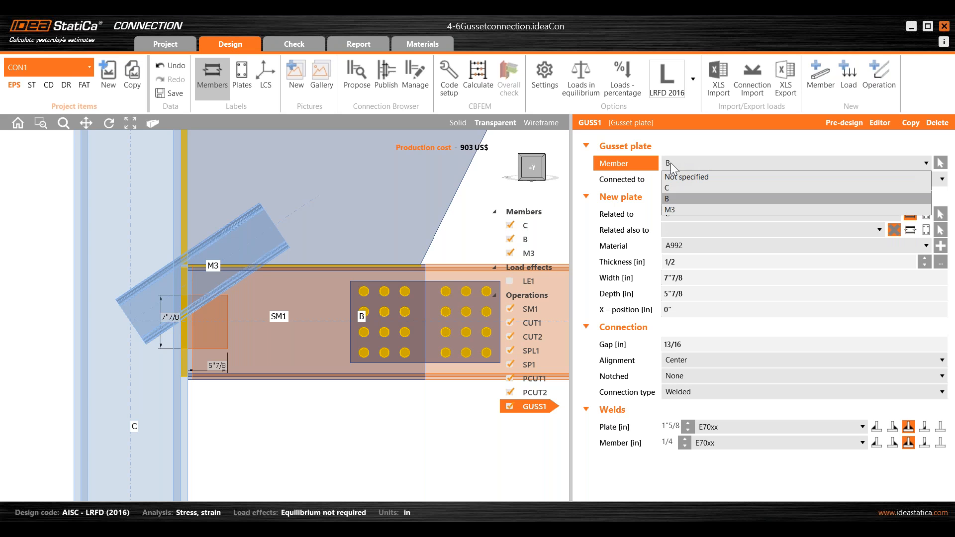
left_click(669, 209)
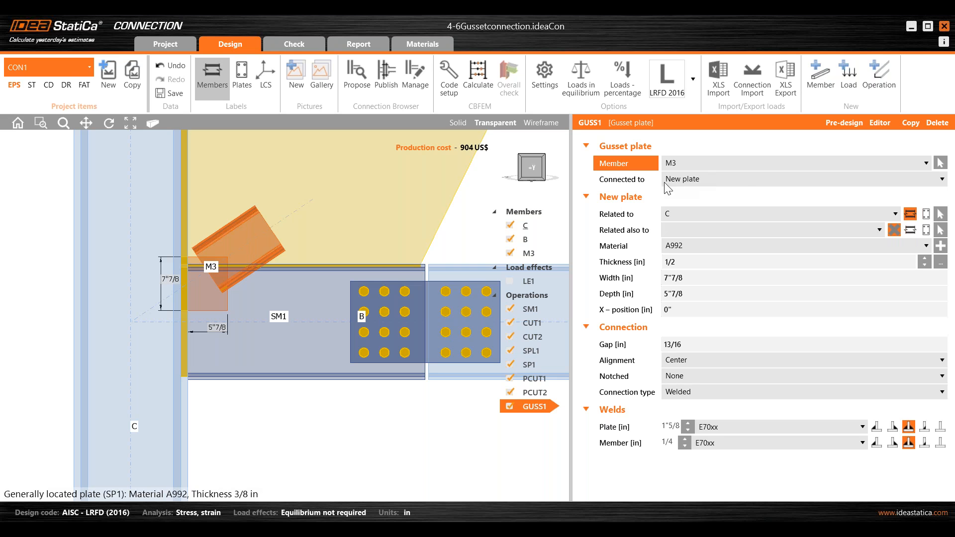
Step: Connect brace M3 to an existing plate instead of a new one, choosing gusset plate SP1
left_click(694, 181)
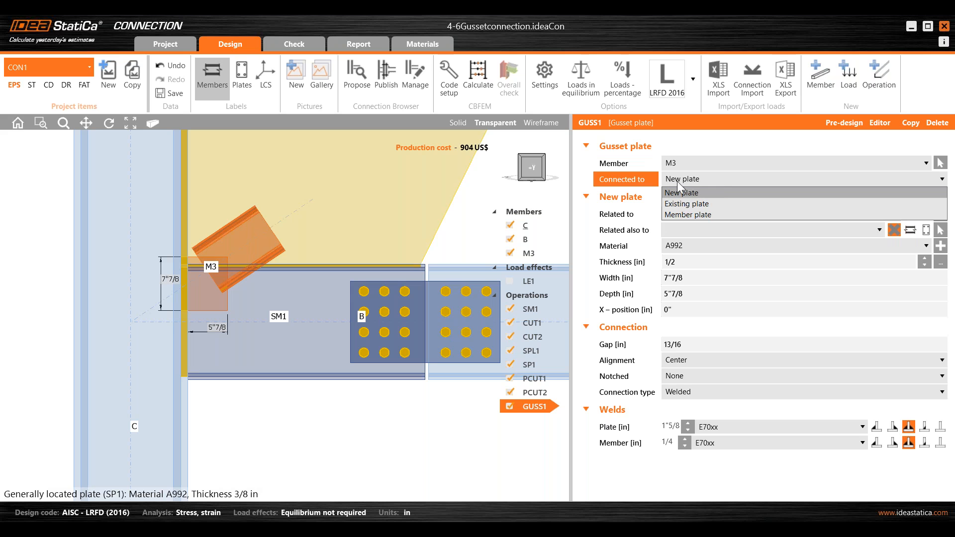
left_click(703, 203)
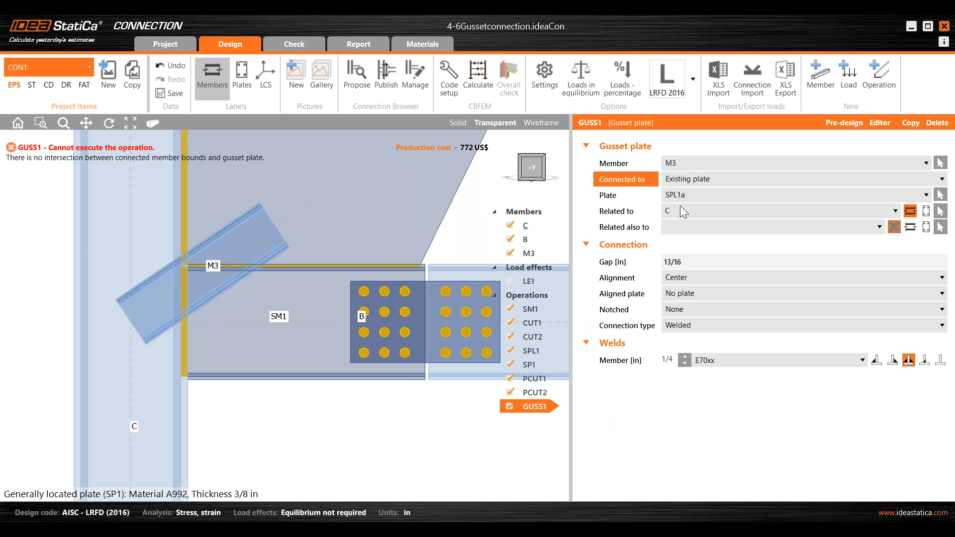
scroll(315, 240, "down", 3)
middle_click_drag(308, 254, 264, 335)
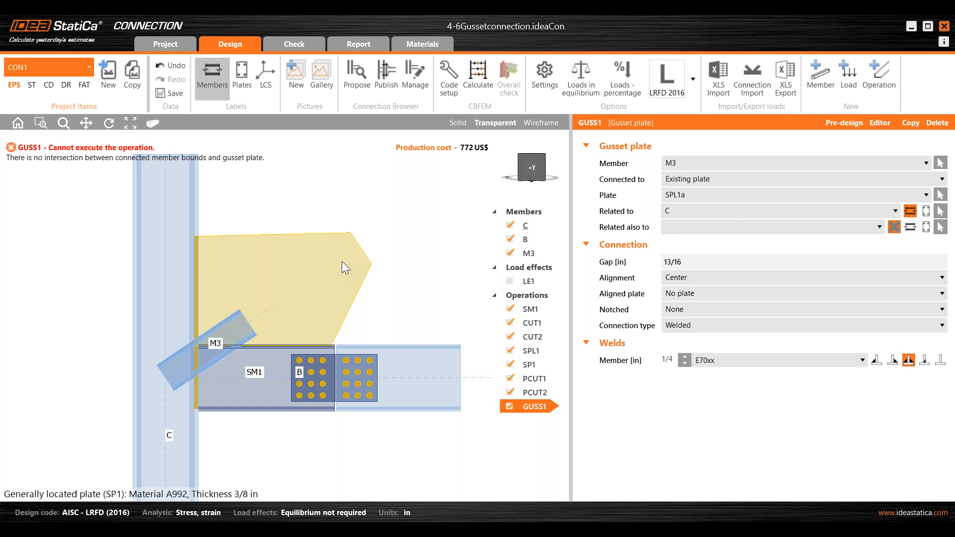
left_click(721, 195)
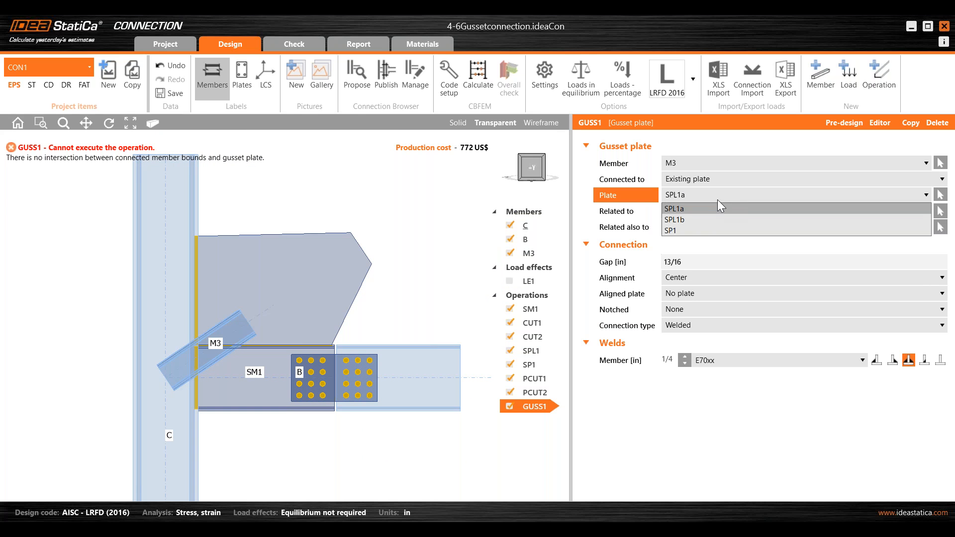
left_click(685, 228)
middle_click_drag(367, 280, 367, 260)
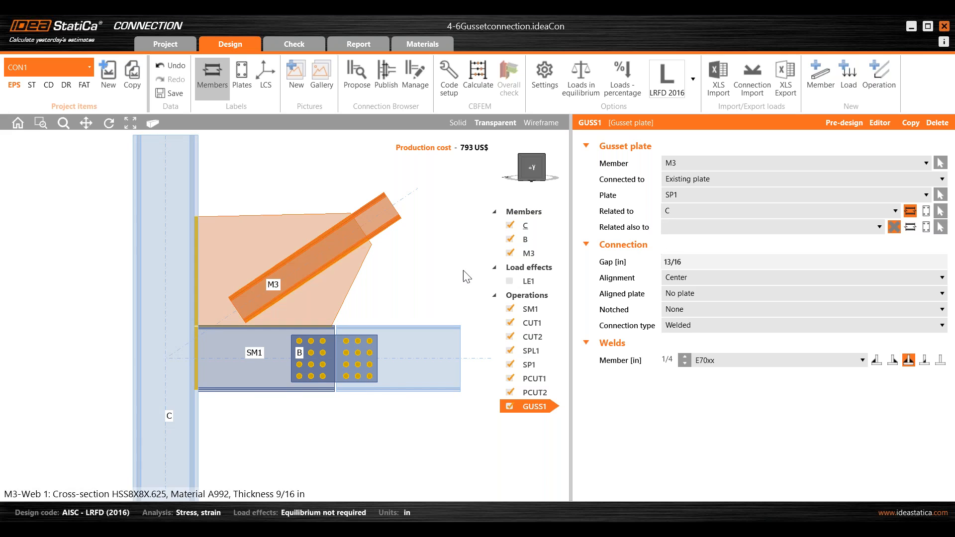
Step: Set the gap of the GUSS1 gusset connection to 12 in
left_click(680, 260)
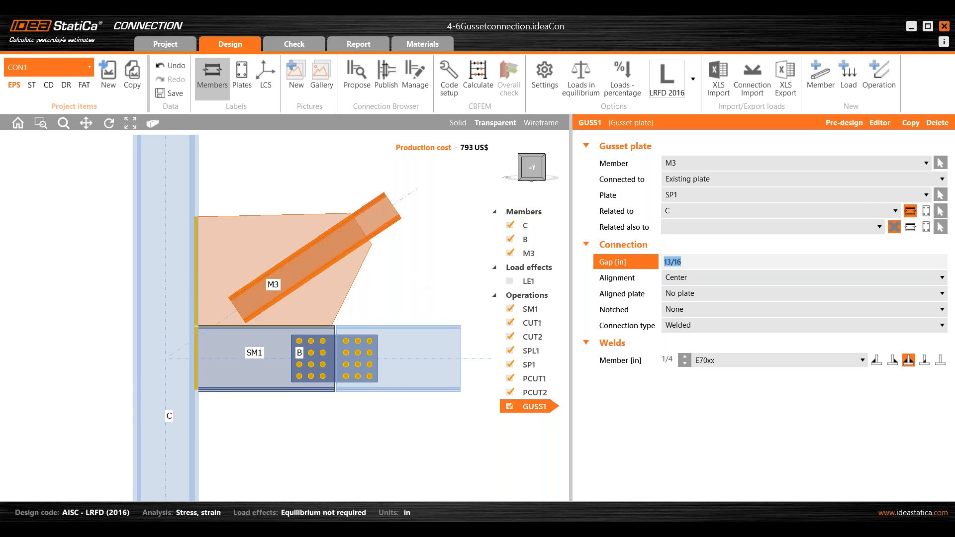
type("12")
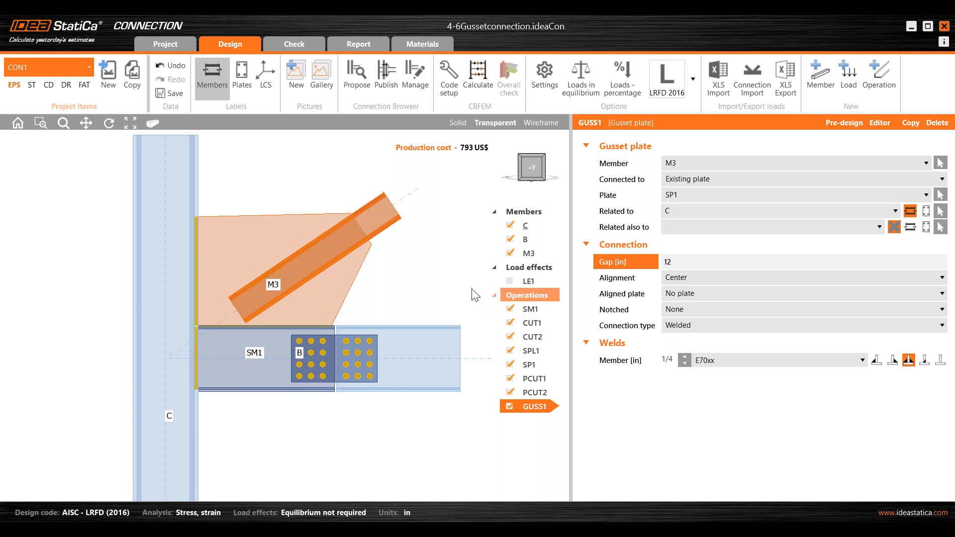
left_click(450, 284)
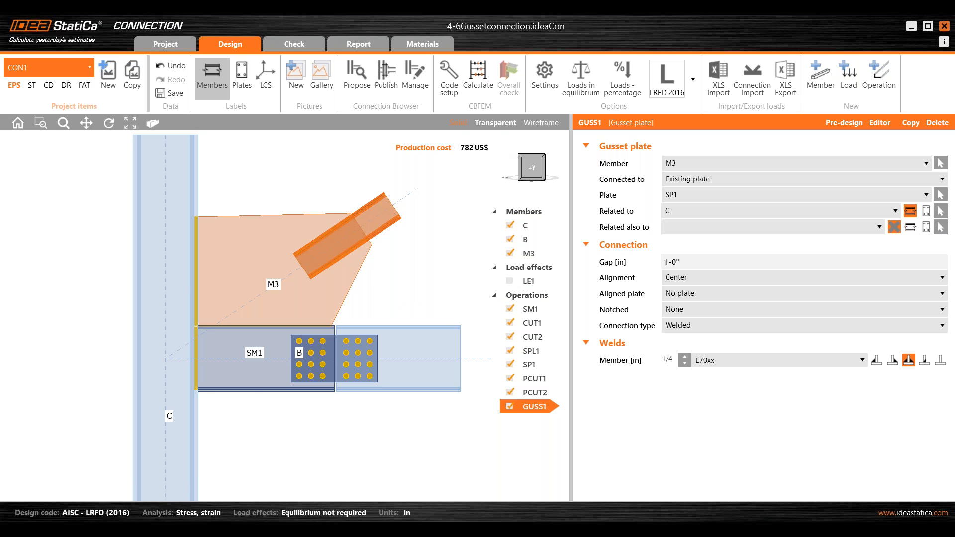
Step: Examine in solid display how brace M3 is slotted and welded onto the gusset plate, ending in the front view
left_click(457, 123)
right_click_drag(309, 201, 328, 244)
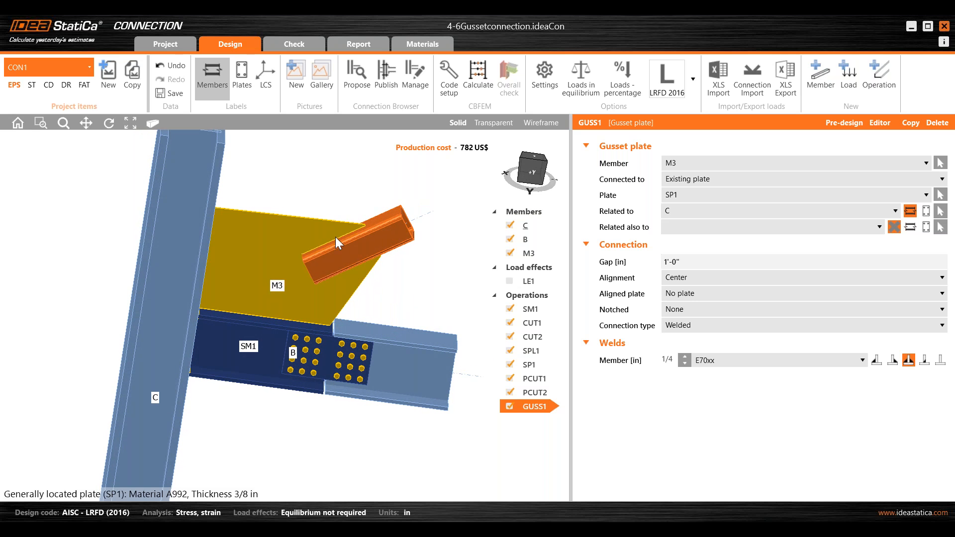
scroll(322, 247, "up", 4)
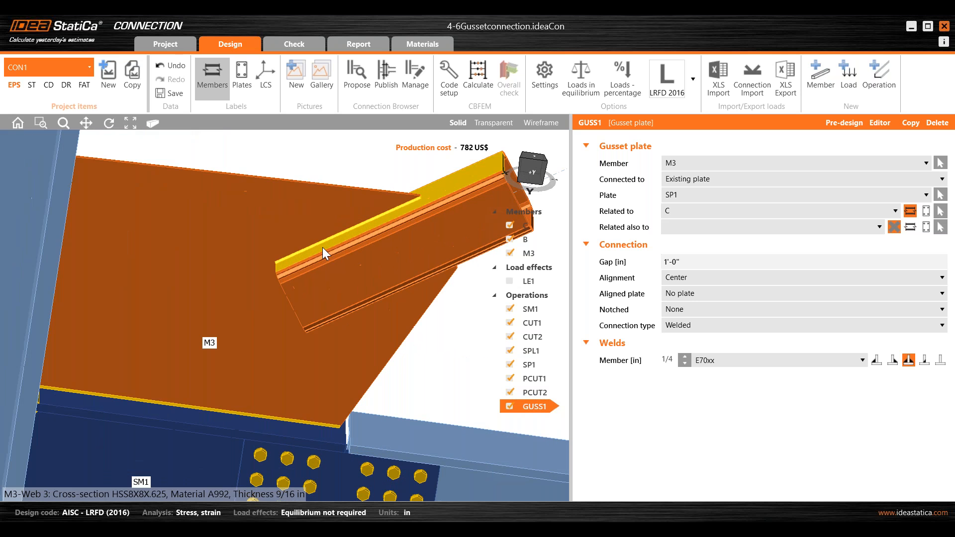
scroll(272, 260, "down", 4)
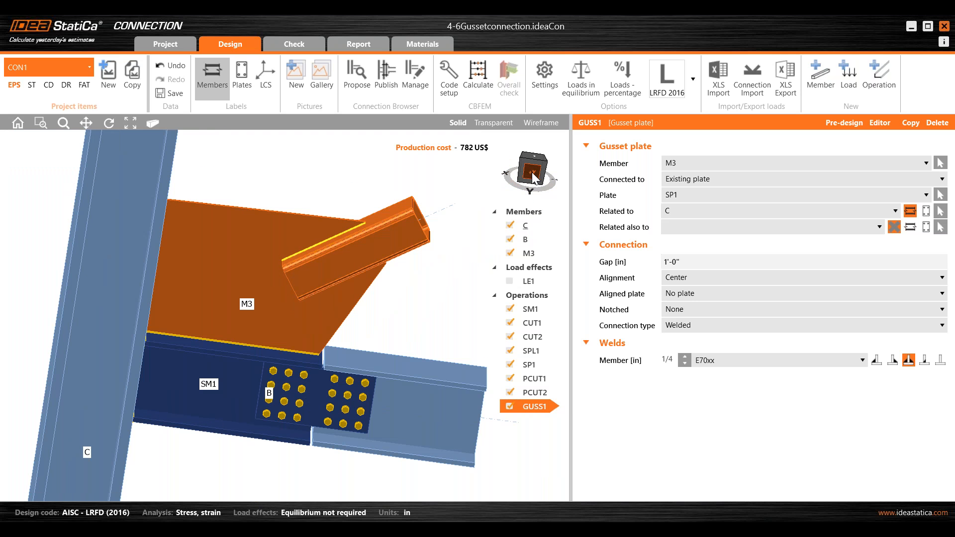
key("ctrl+2")
key("ctrl+2")
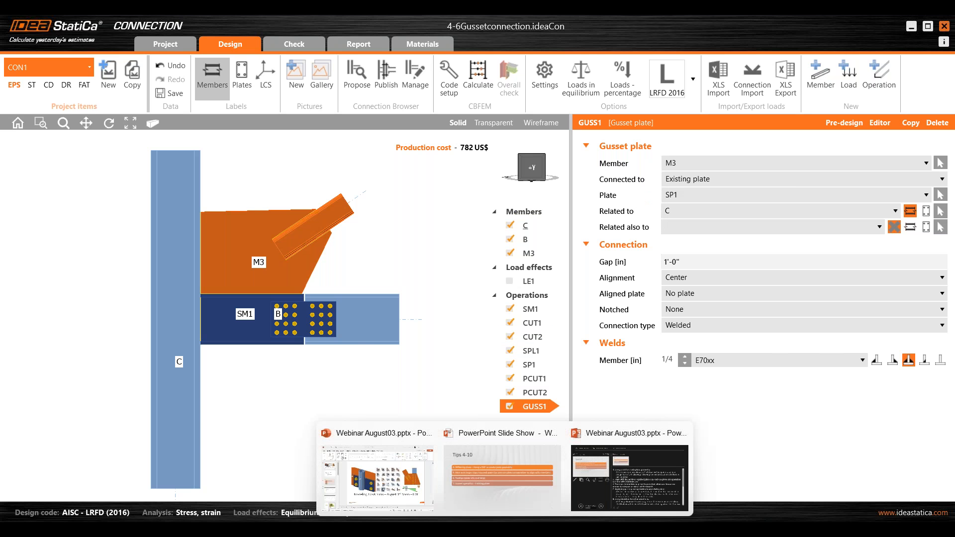
Step: Switch to the PowerPoint slide show and advance the Tips 4-10 list to the following tip
left_click(536, 510)
left_click(880, 406)
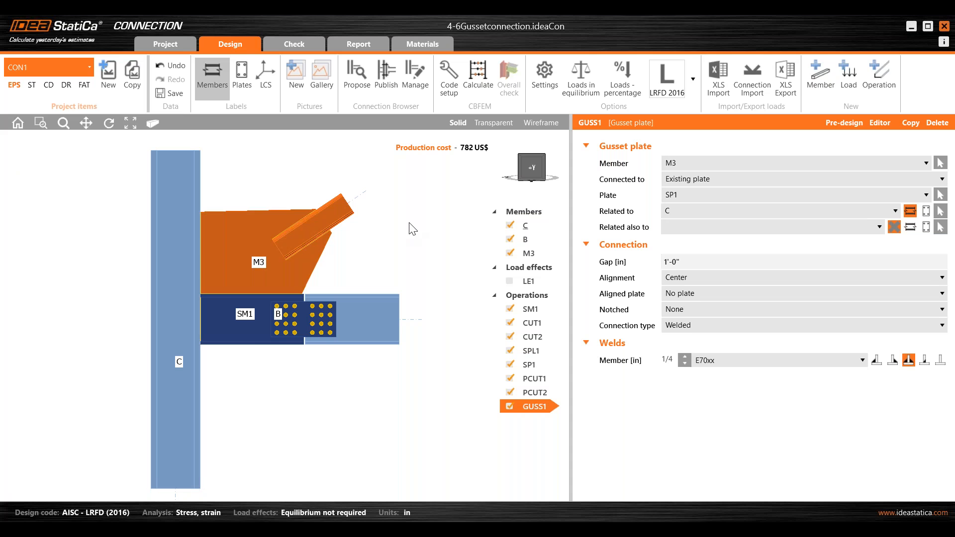
Step: Look over the gusset connection at the column and duplicate project item CON1
right_click_drag(412, 229, 163, 235)
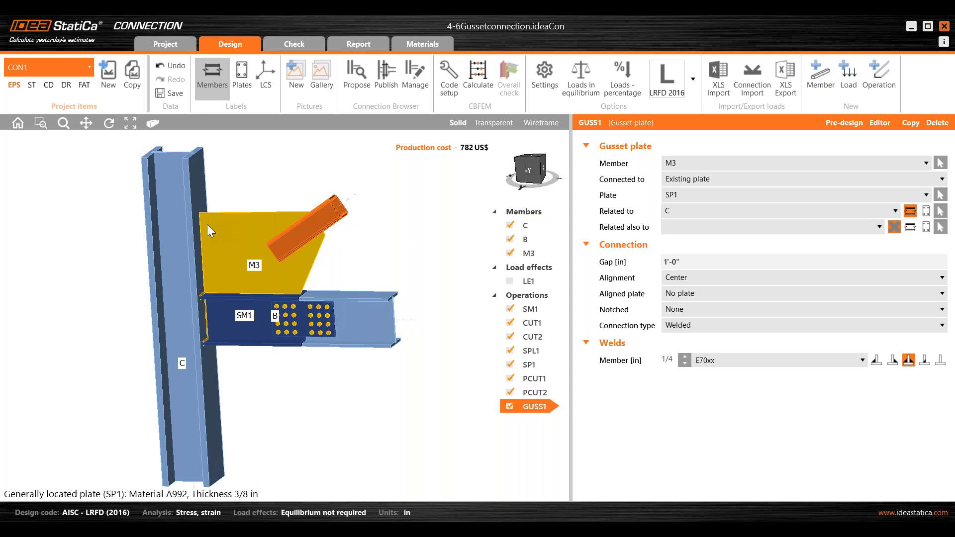
scroll(202, 229, "up", 3)
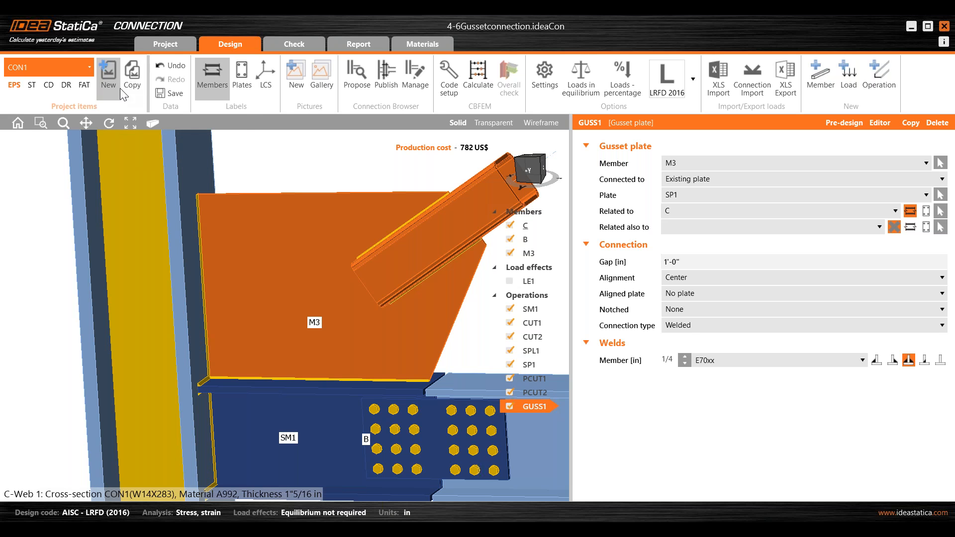
left_click(130, 94)
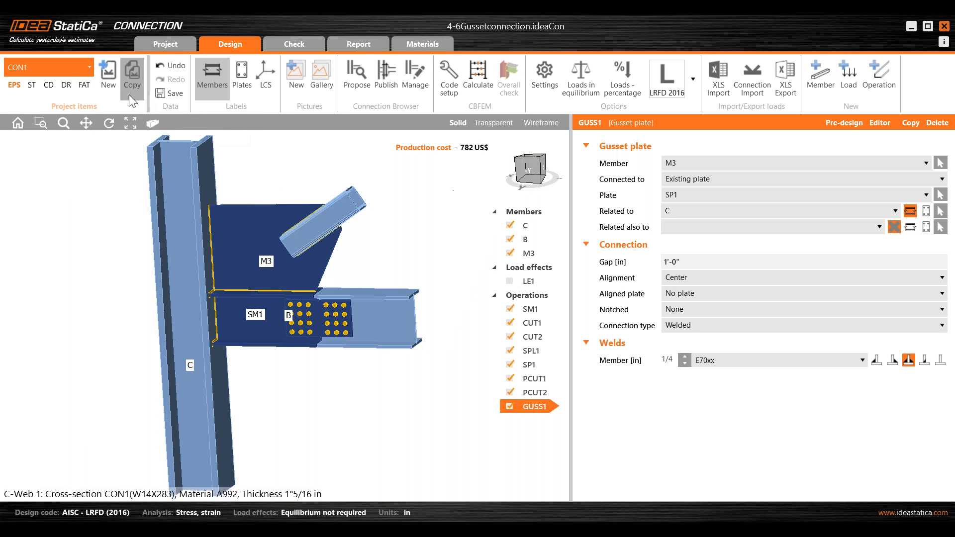
Step: Open the duplicated project item CON4 and show it in the front view
left_click(78, 67)
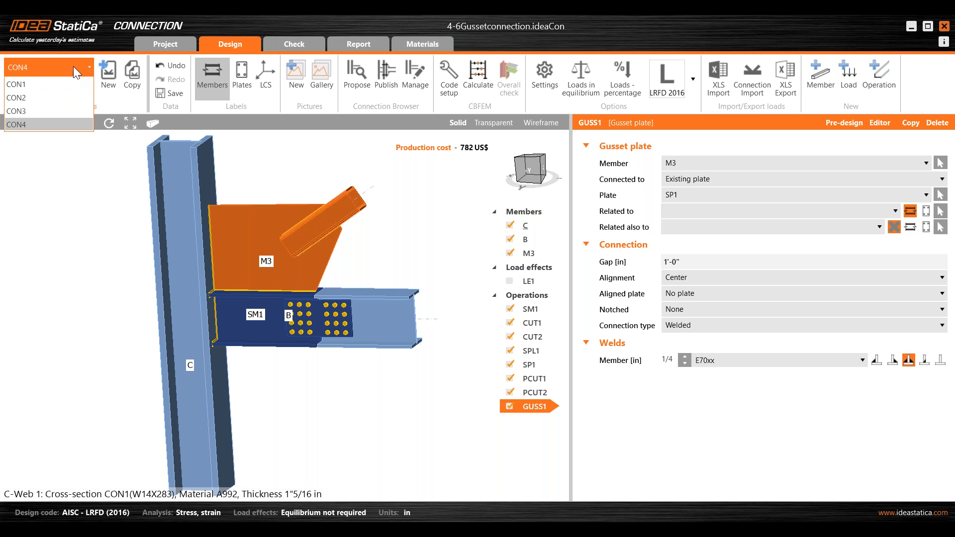
left_click(31, 123)
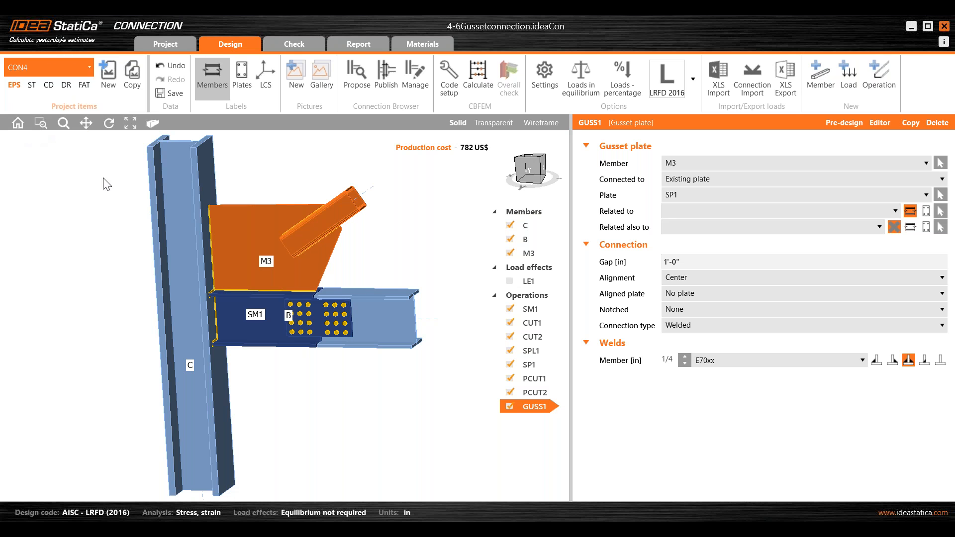
left_click(529, 170)
middle_click_drag(371, 247, 396, 286)
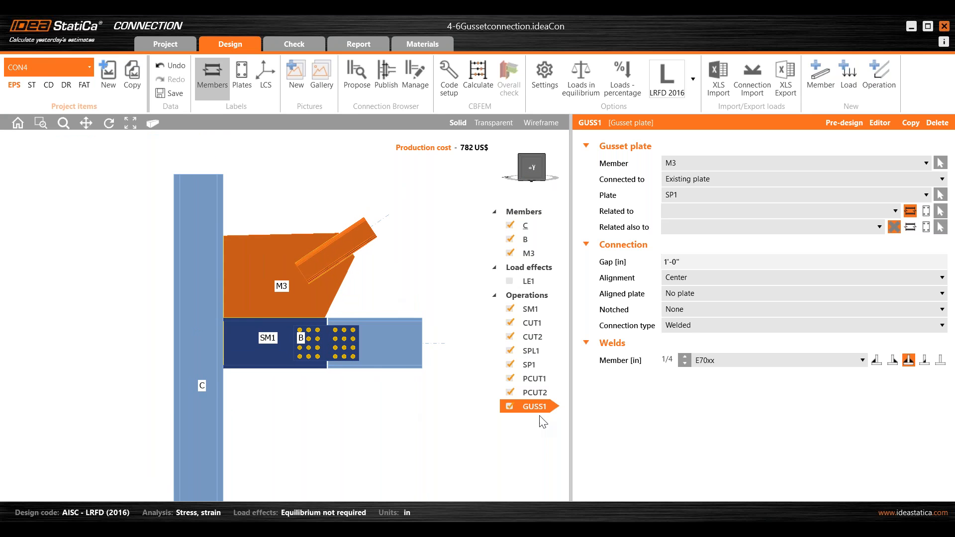
Step: Deactivate the plate cut PCUT1 between the gusset plate and the column, keeping PCUT2 active
left_click(509, 379)
left_click(509, 392)
left_click(510, 393)
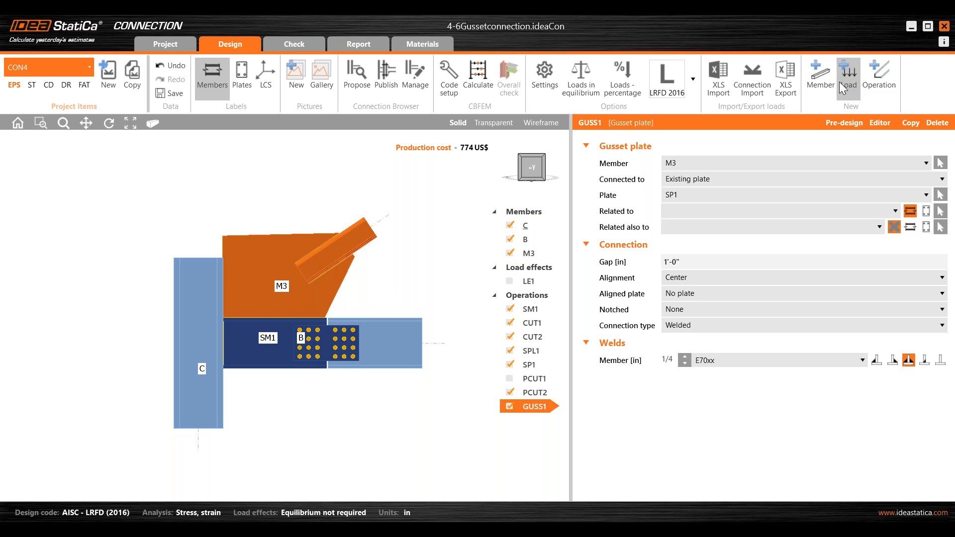
Step: Add a stiffening plate operation with its origin on plate SP1 and set its type to Doubler
left_click(878, 82)
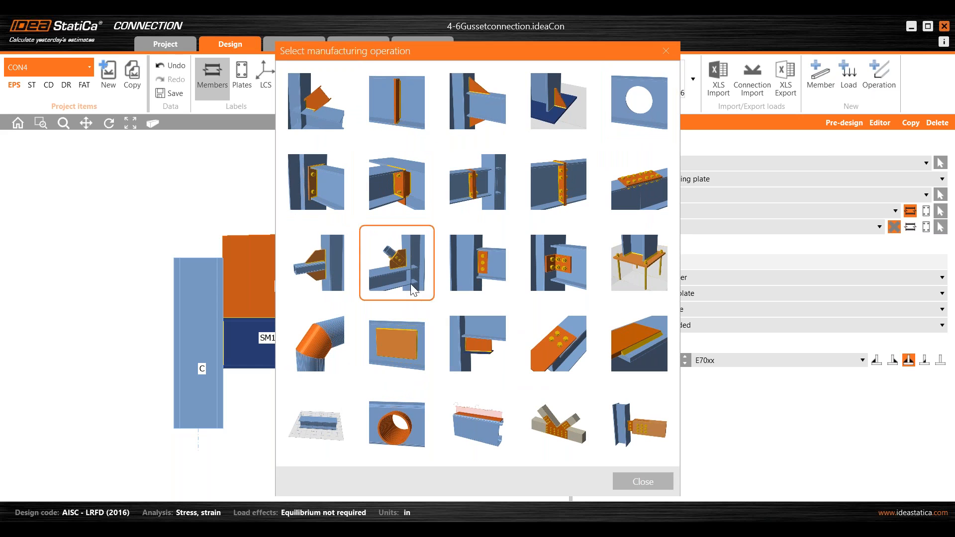
left_click(399, 326)
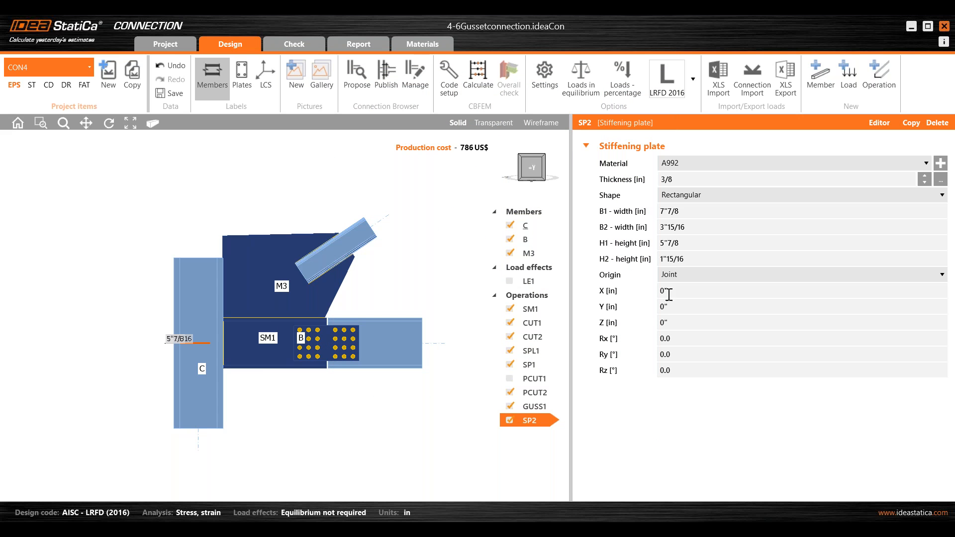
left_click(685, 274)
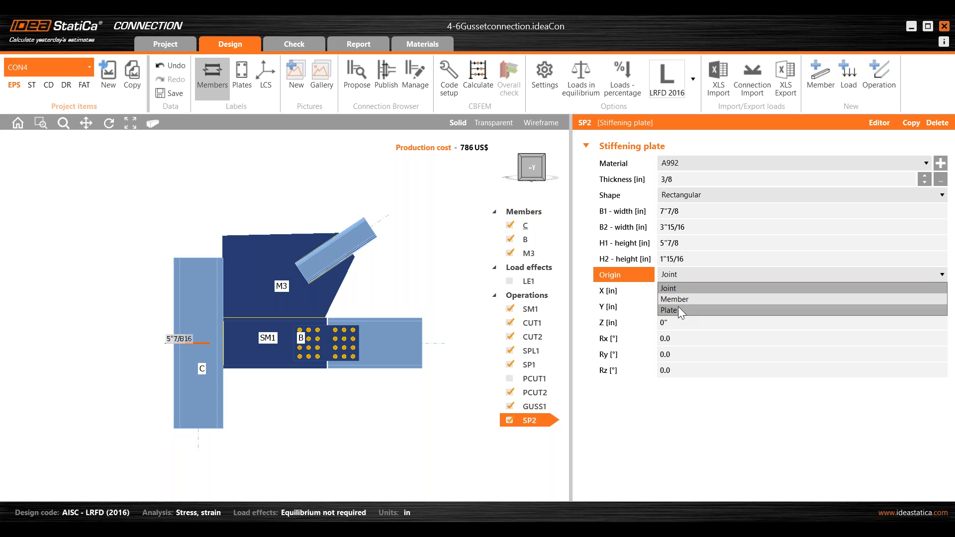
left_click(676, 309)
left_click(681, 294)
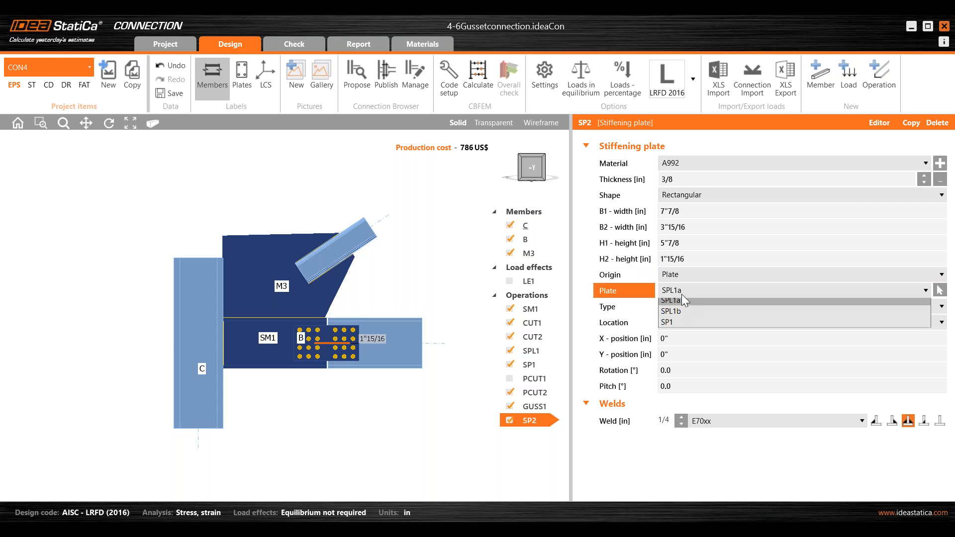
left_click(669, 325)
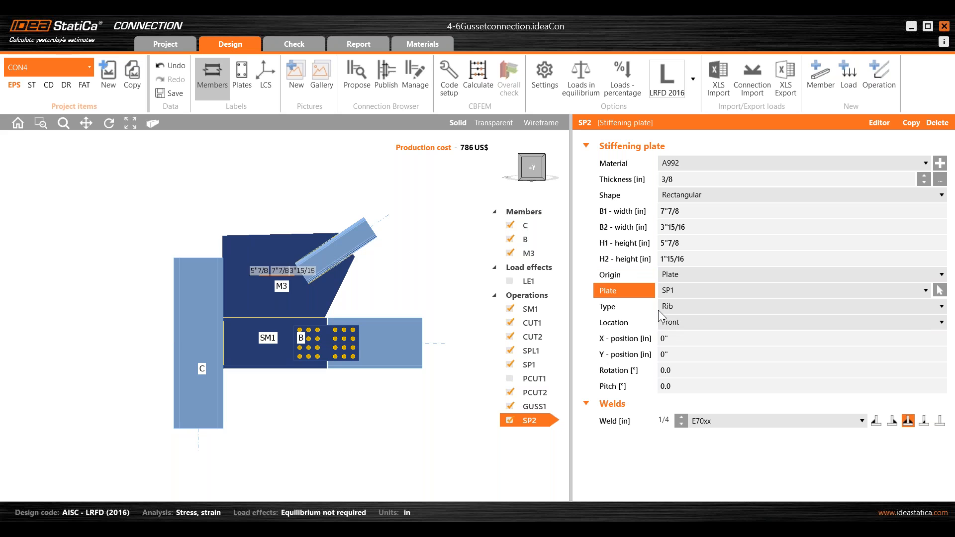
left_click(680, 307)
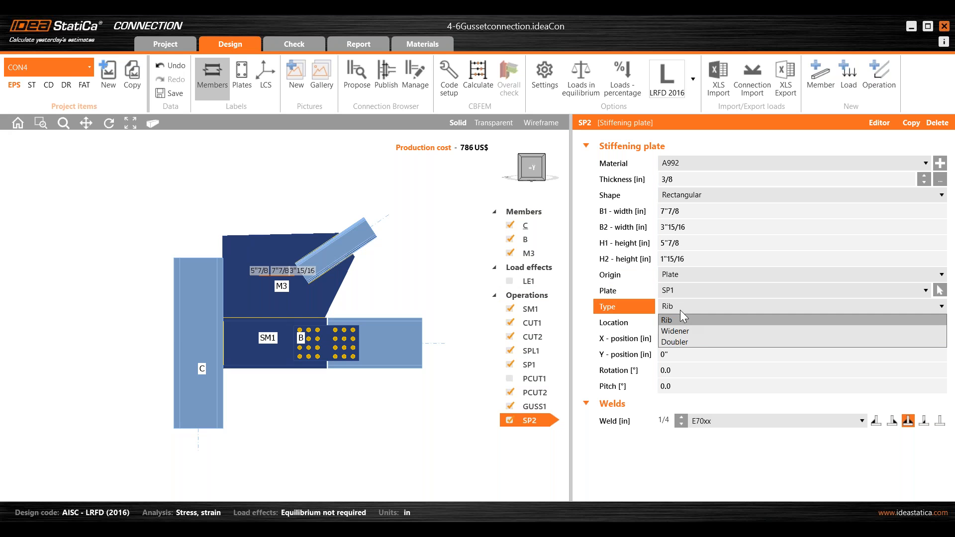
left_click(681, 342)
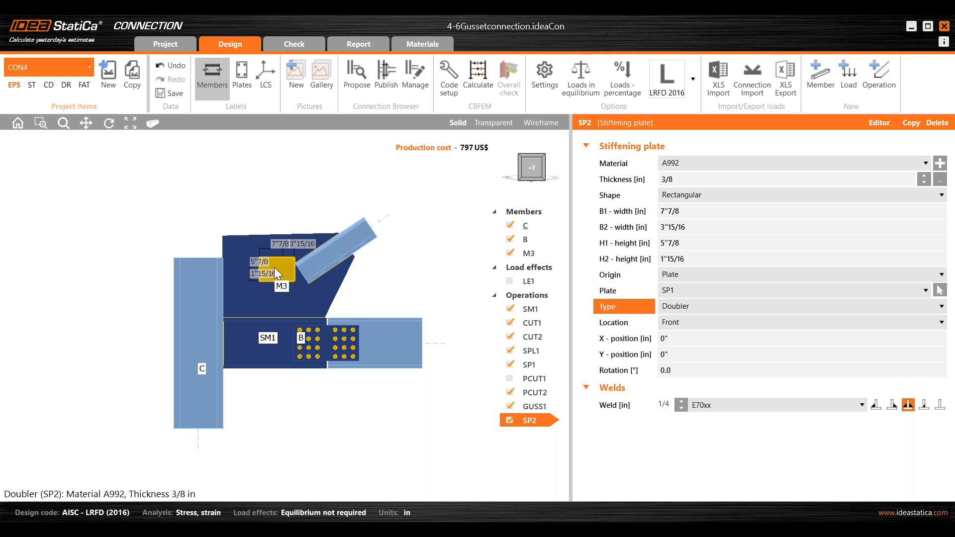
Step: Remove the perimeter weld of doubler SP2 by choosing the no-weld option
scroll(271, 265, "up", 2)
middle_click_drag(273, 273, 285, 241)
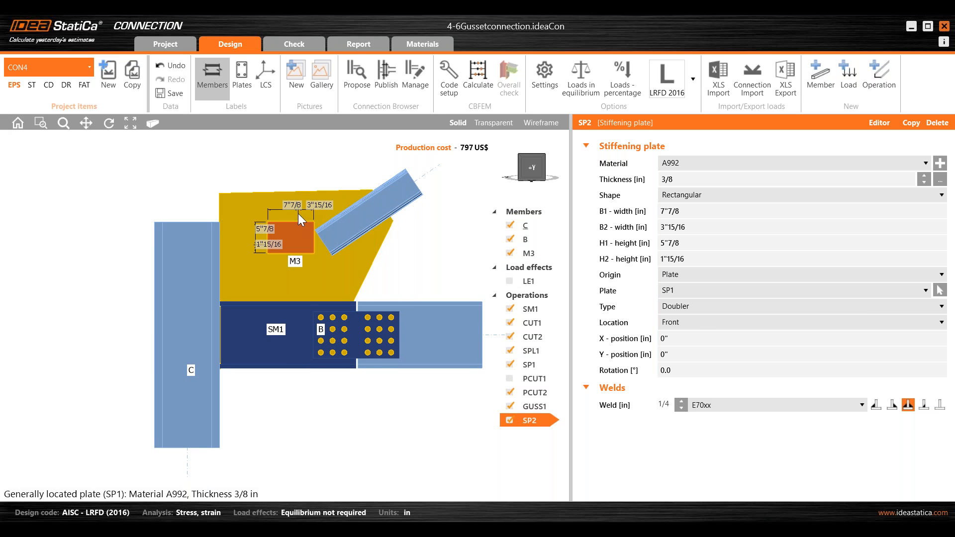
scroll(294, 199, "up", 1)
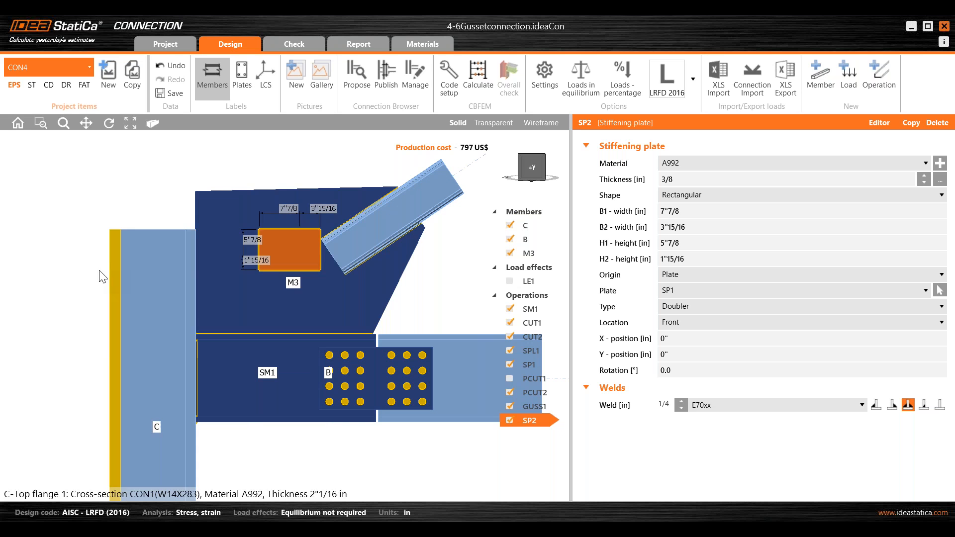
scroll(270, 221, "down", 3)
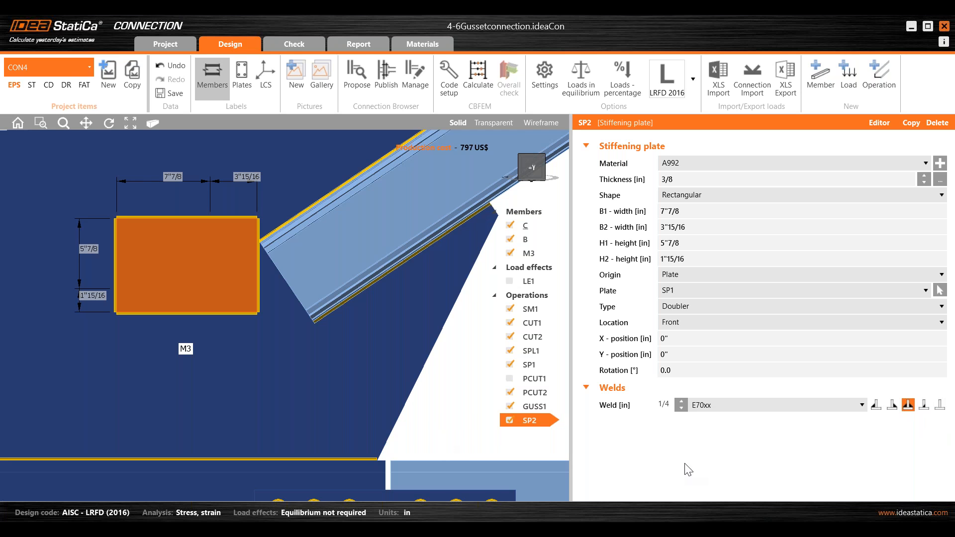
left_click(940, 406)
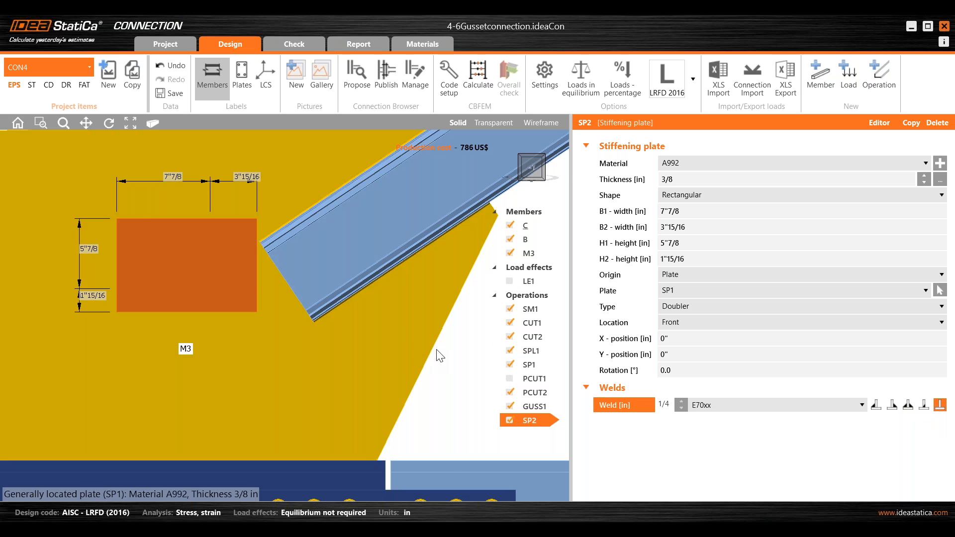
scroll(474, 382, "down", 1)
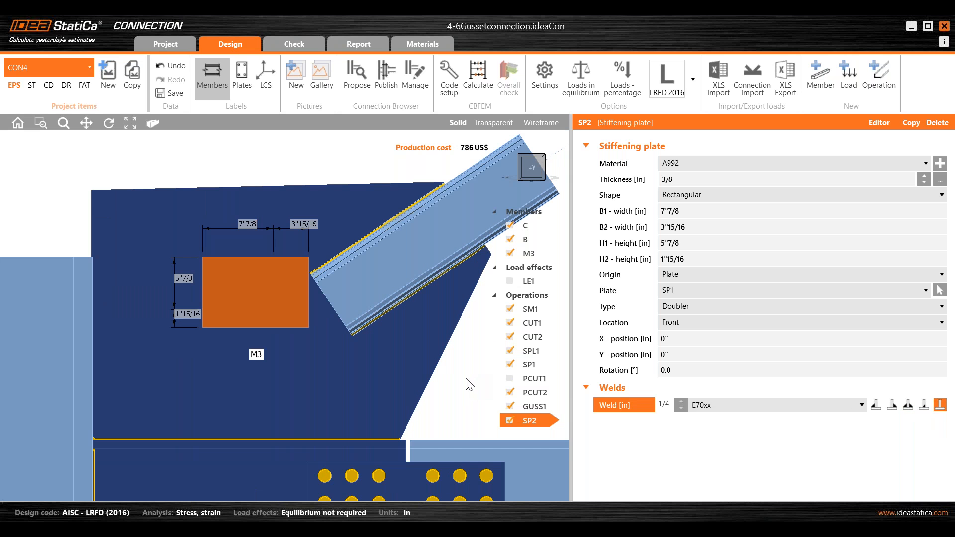
Step: Set the doubler's B1 width to 1 in and B2 width to 5 in
left_click(690, 339)
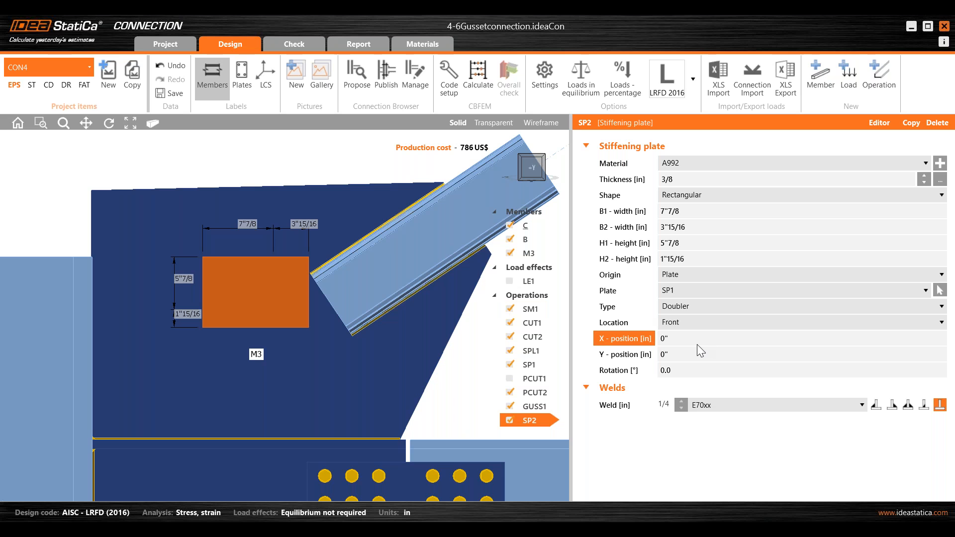
left_click(632, 213)
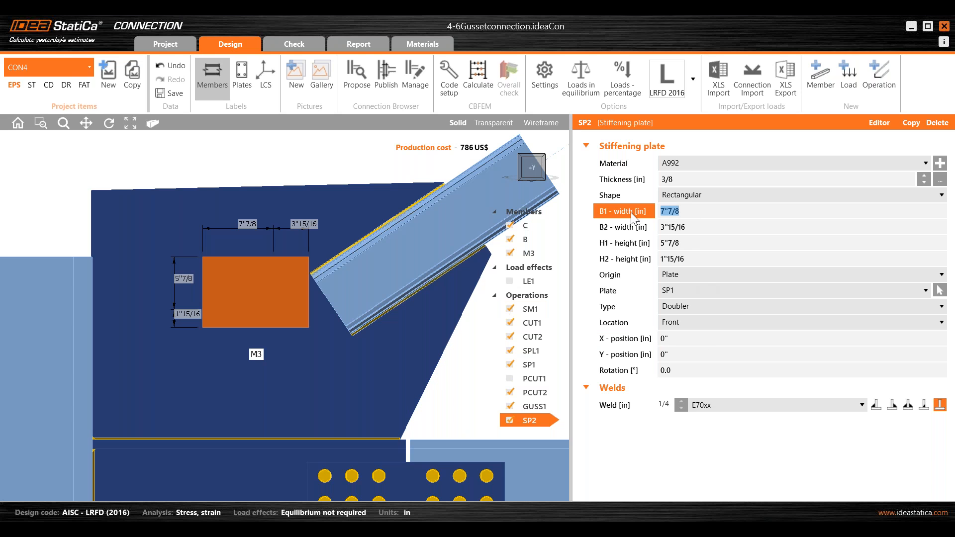
type("1")
left_click(699, 224)
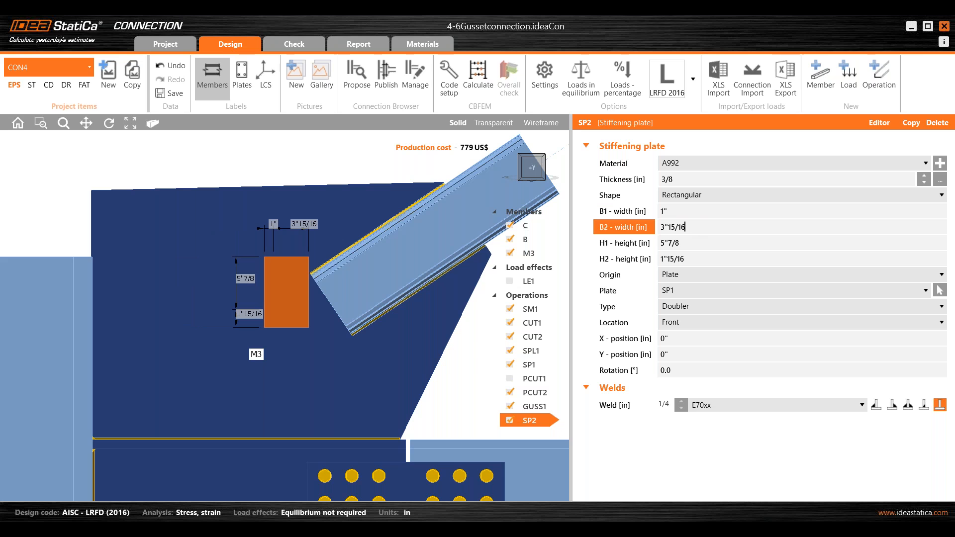
left_click(648, 229)
type("5")
Step: Set the doubler's H1 height to 13 in and H2 height to 14 in
left_click(692, 242)
left_click(636, 244)
type("13")
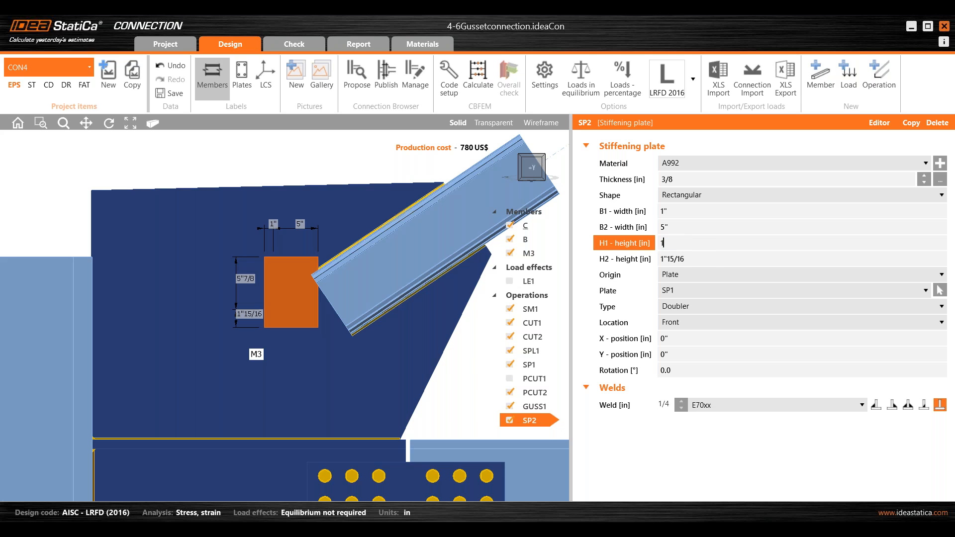
left_click(712, 259)
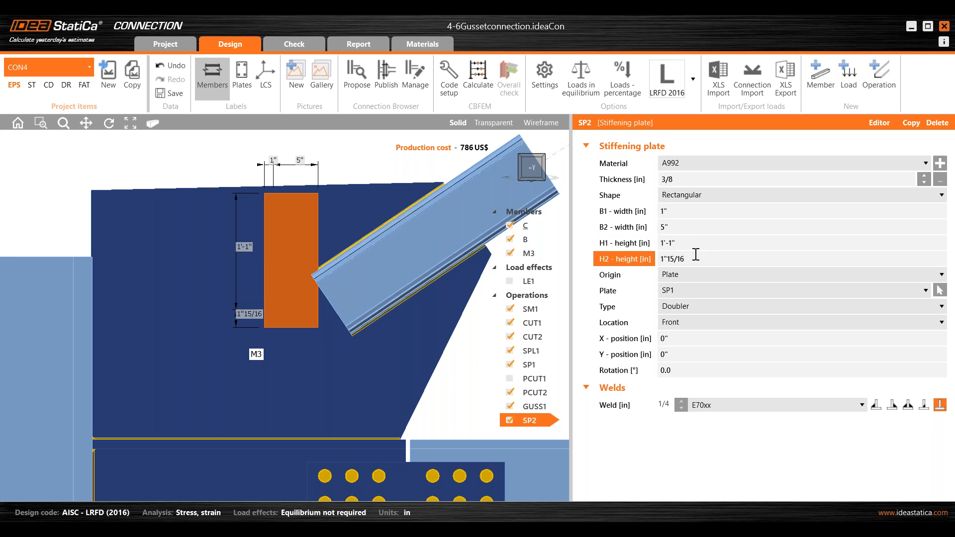
triple_click(703, 258)
type("1")
type("4")
left_click(729, 246)
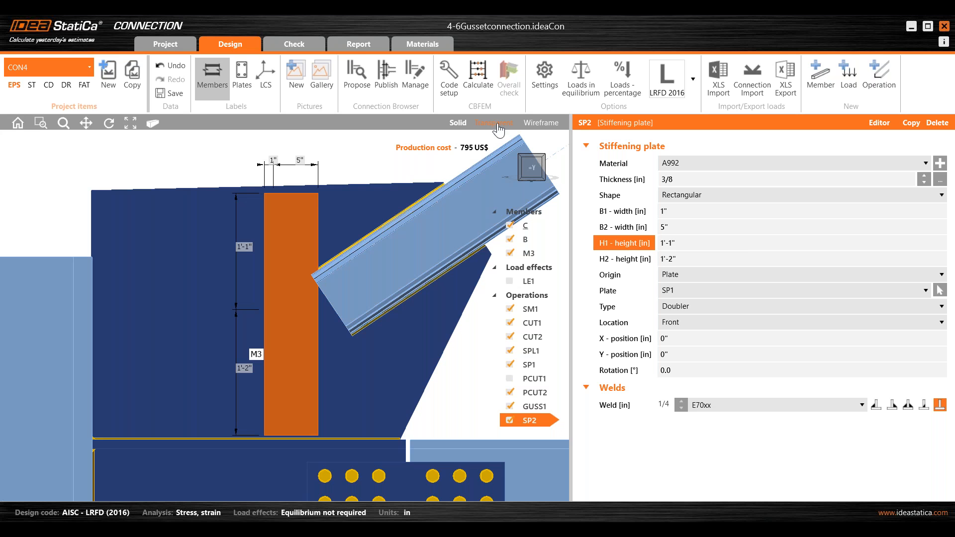
Step: Switch to transparent display and set the doubler's X position to -1'-8" so it reaches the gusset's column edge
left_click(493, 122)
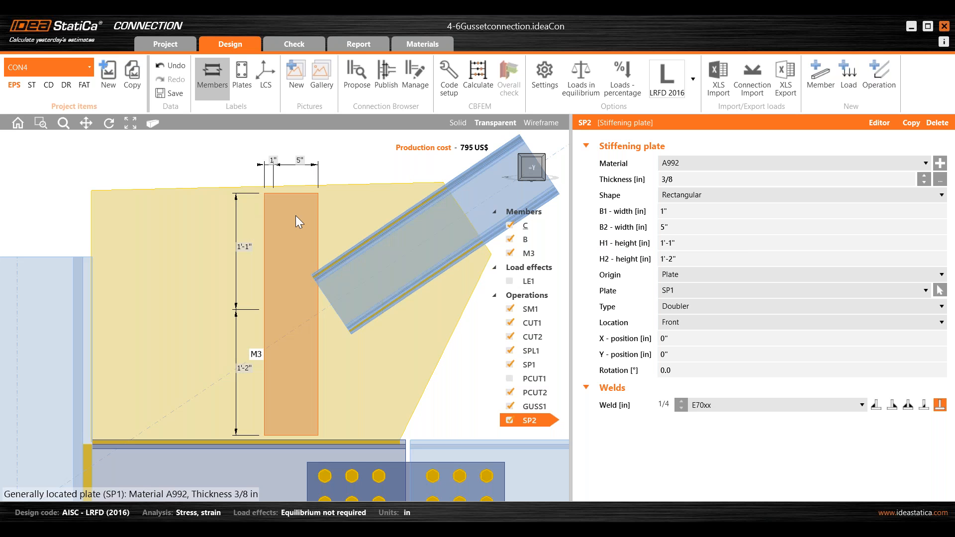
left_click(687, 339)
type("-12")
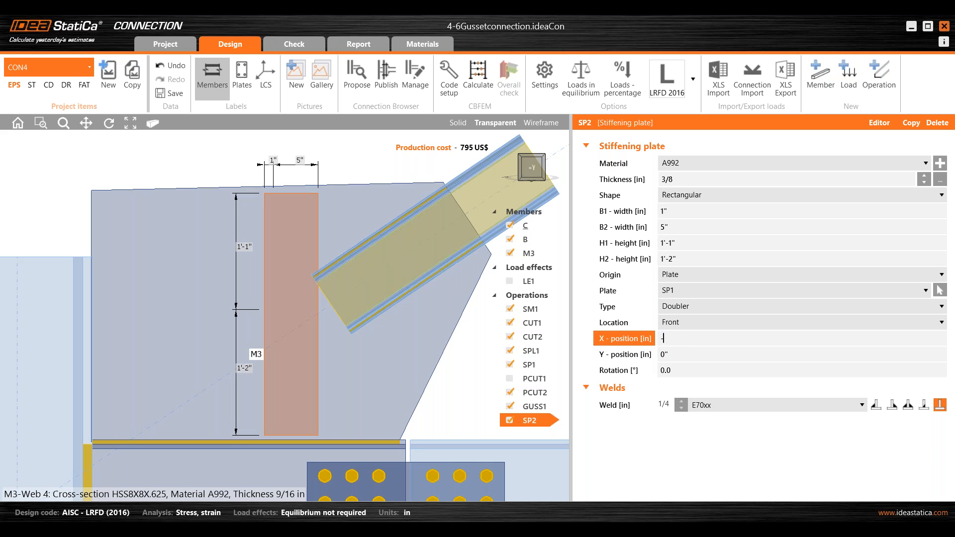
left_click(678, 355)
left_click(675, 338)
type("8")
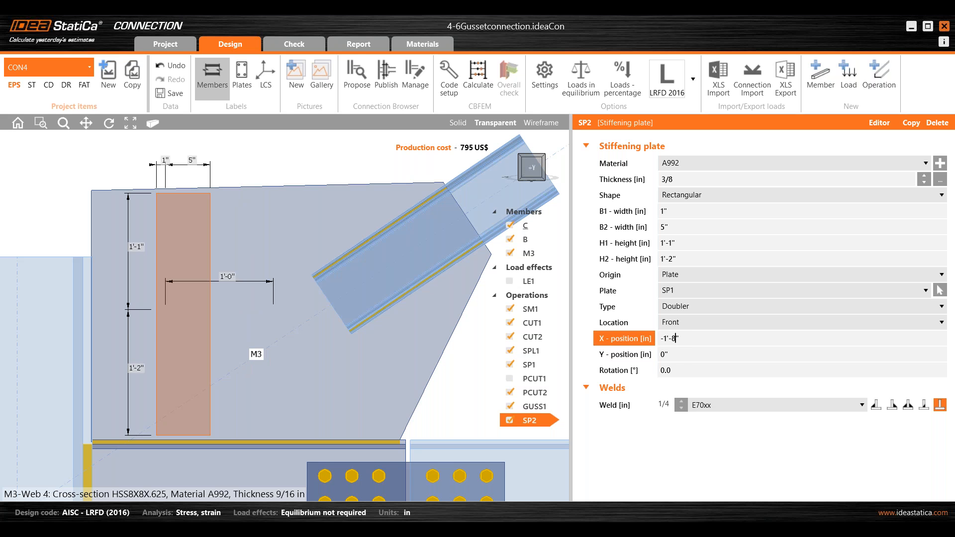
left_click(681, 354)
Step: Examine the doubler's overlap with the gusset edge and column flange, finishing in a tilted solid view
middle_click_drag(181, 329, 223, 317)
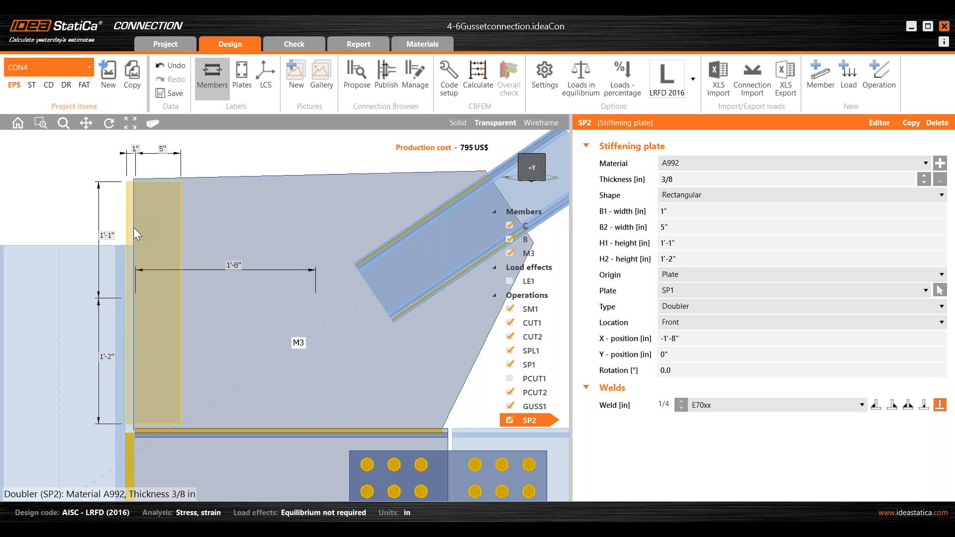
scroll(127, 243, "up", 3)
scroll(136, 247, "down", 2)
middle_click_drag(150, 260, 276, 256)
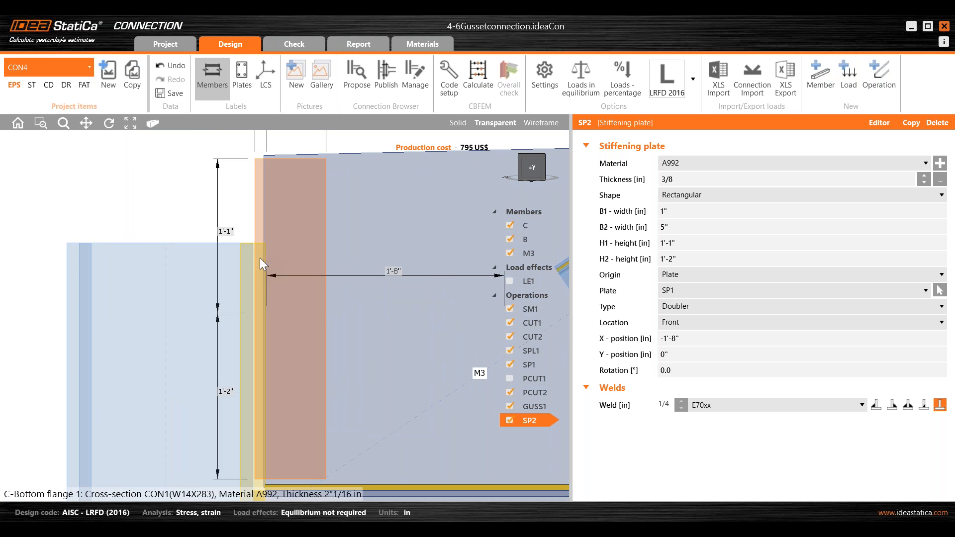
scroll(248, 250, "down", 3)
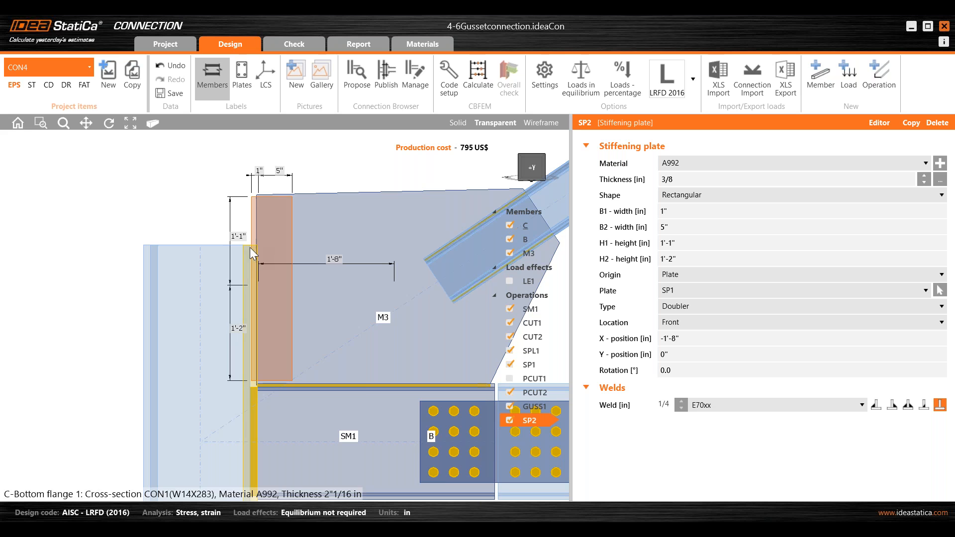
scroll(214, 224, "down", 2)
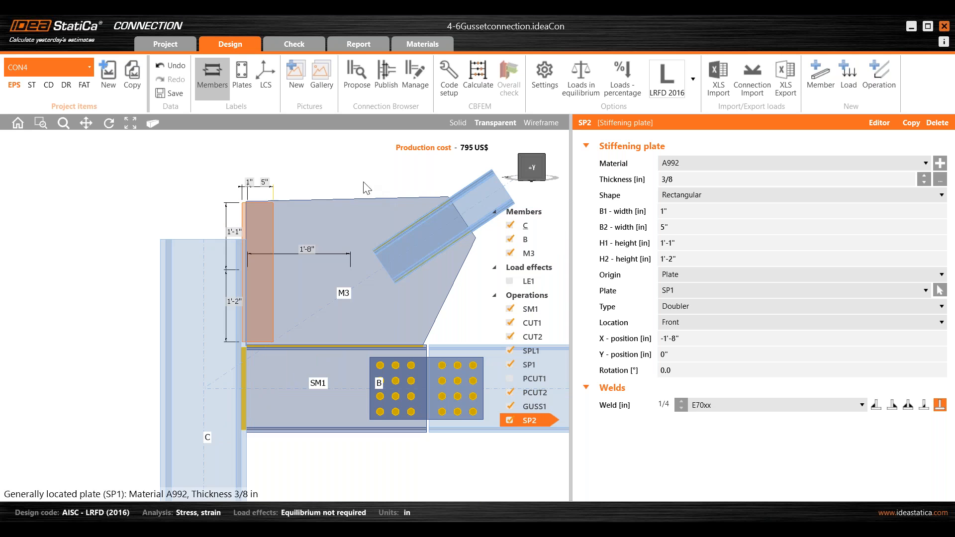
left_click(454, 124)
right_click_drag(358, 189, 320, 252)
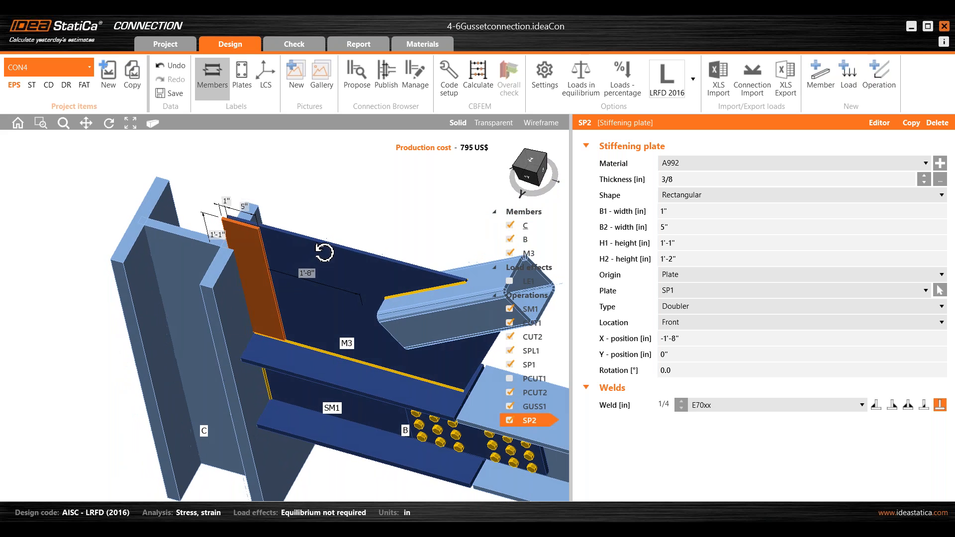
Step: Set the thickness of doubler plate SP2 to 1/2 in
scroll(261, 232, "up", 4)
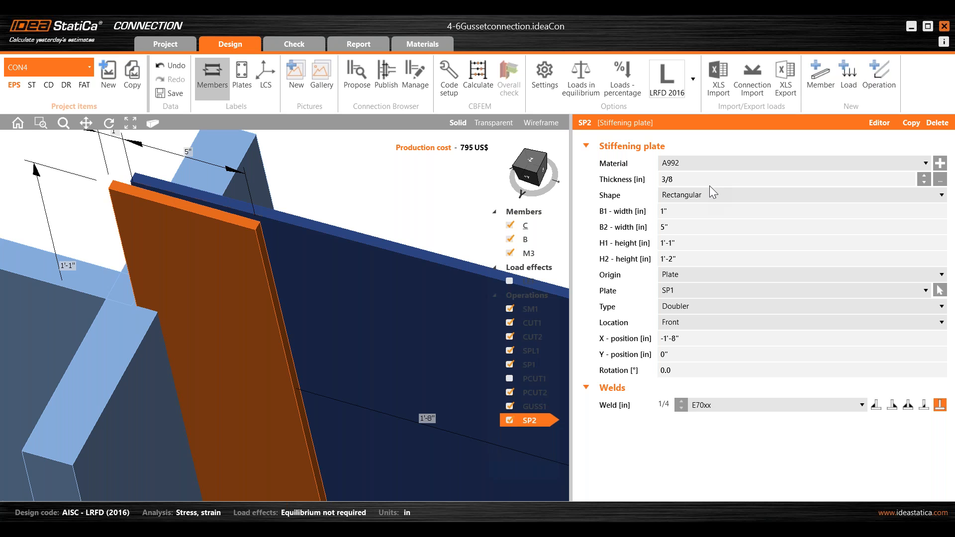
left_click(771, 180)
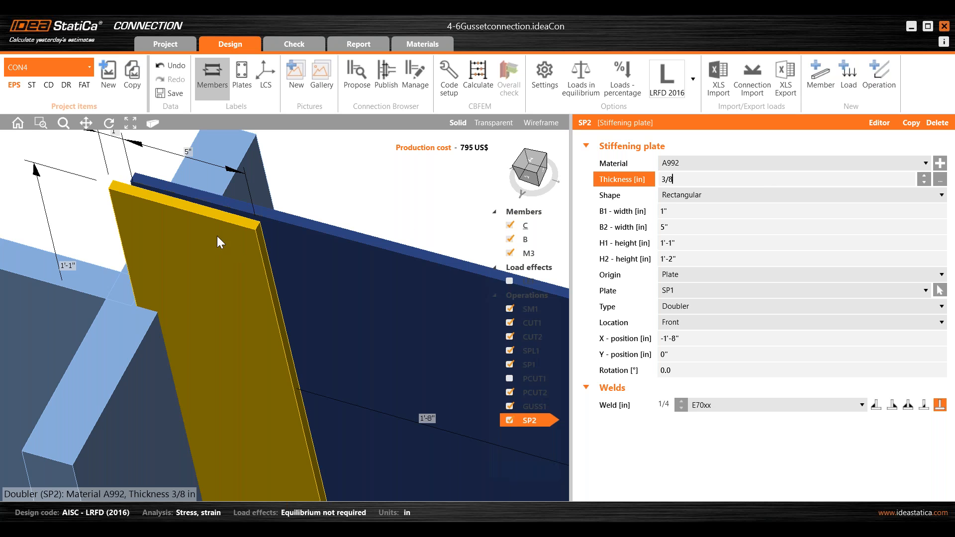
left_click(923, 177)
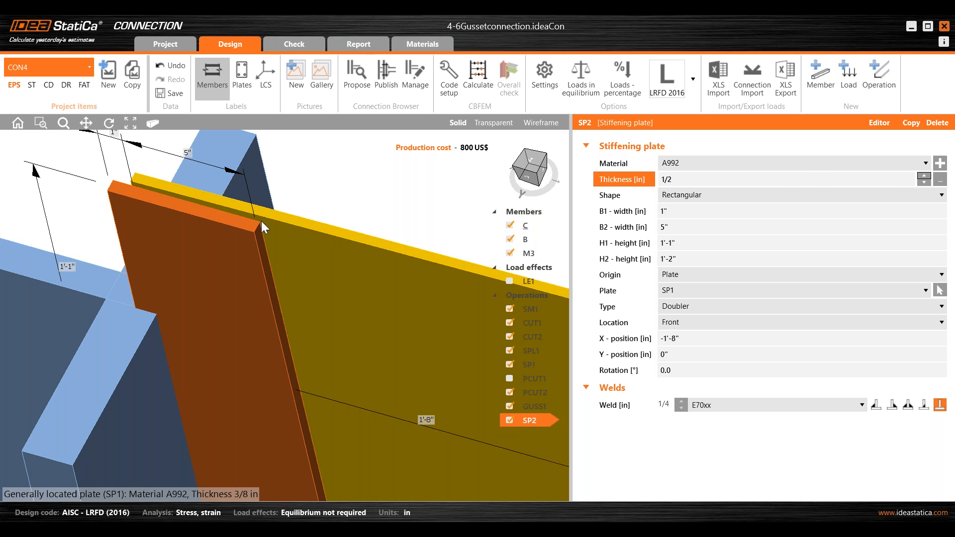
scroll(272, 251, "down", 1)
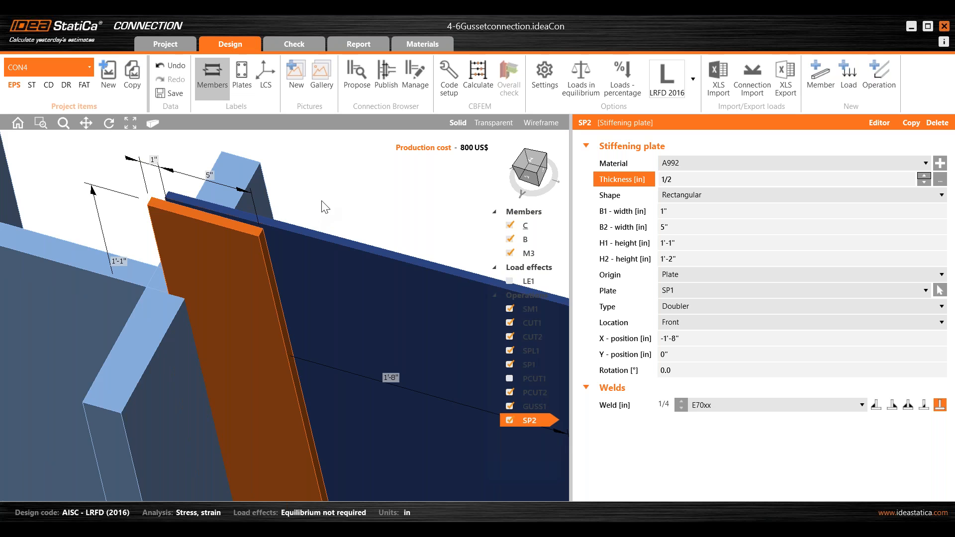
scroll(321, 201, "down", 1)
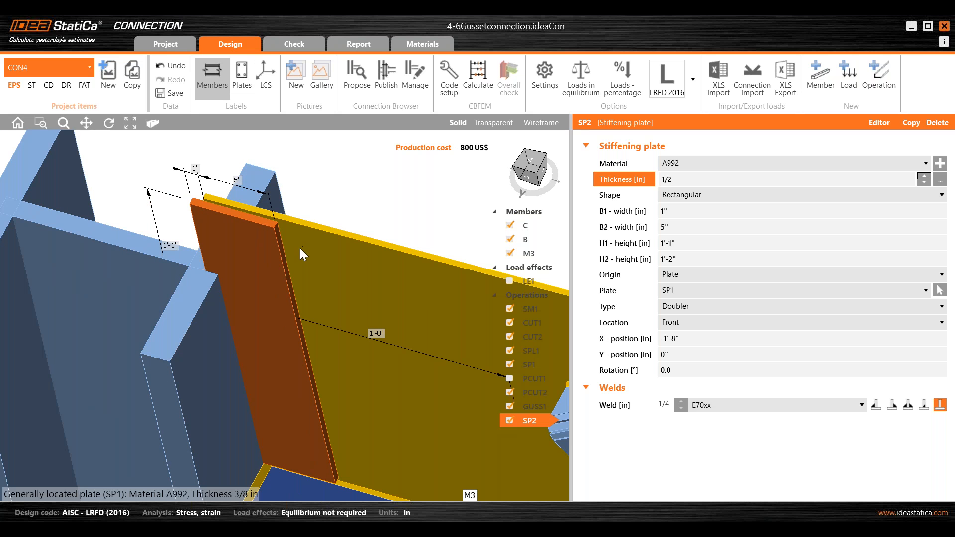
Step: Set the thickness of gusset plate SP1 to 1 in
left_click(310, 243)
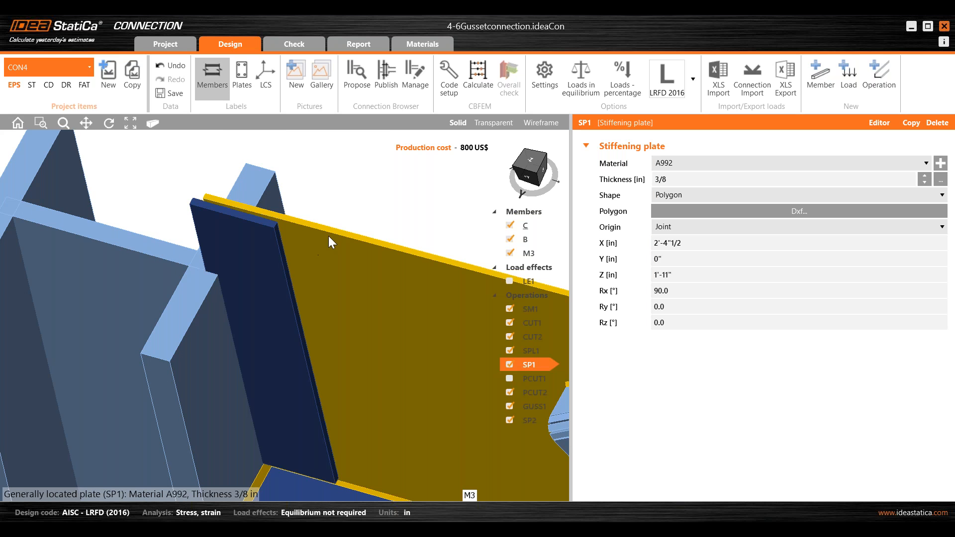
middle_click_drag(331, 240, 225, 245)
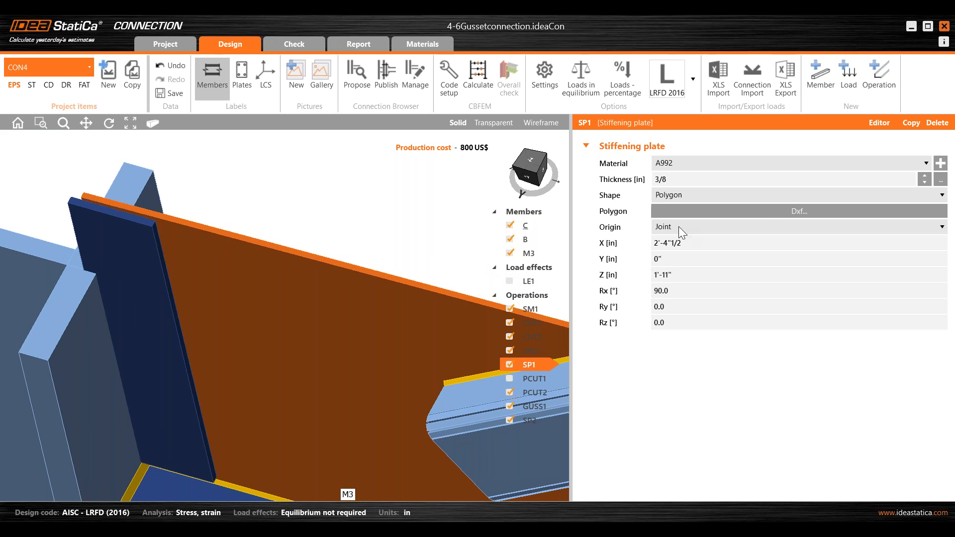
left_click(703, 180)
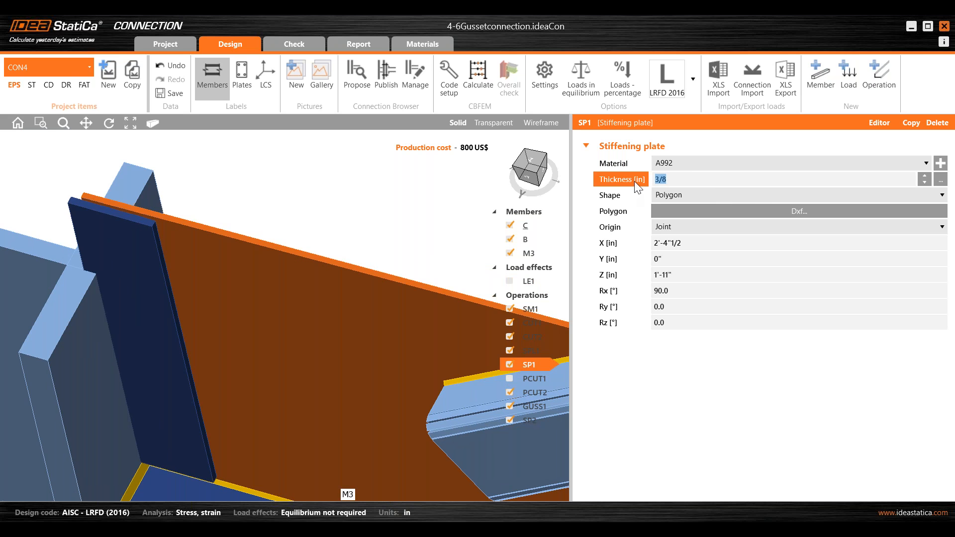
type("1")
key("Return")
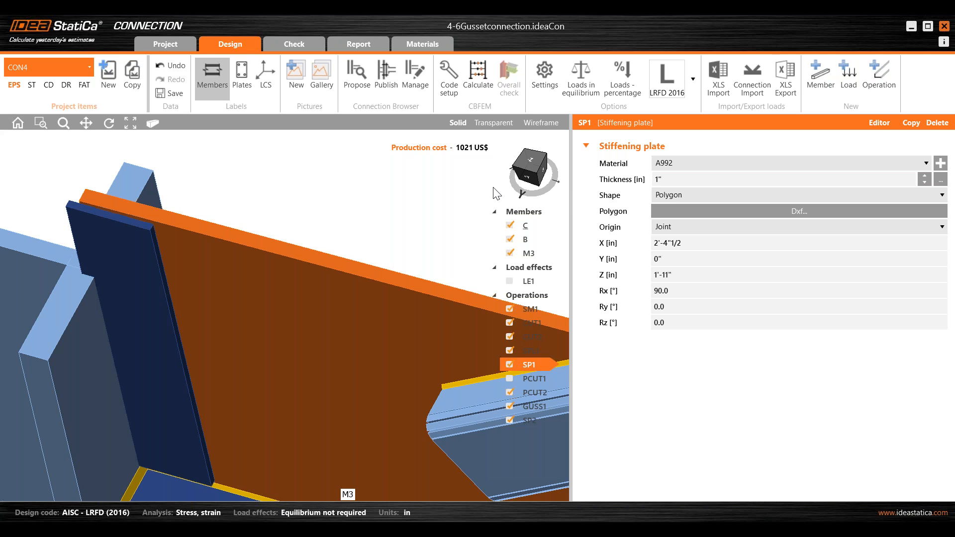
Step: Add a plate cut that trims doubler plate SP2 against column C
left_click(531, 180)
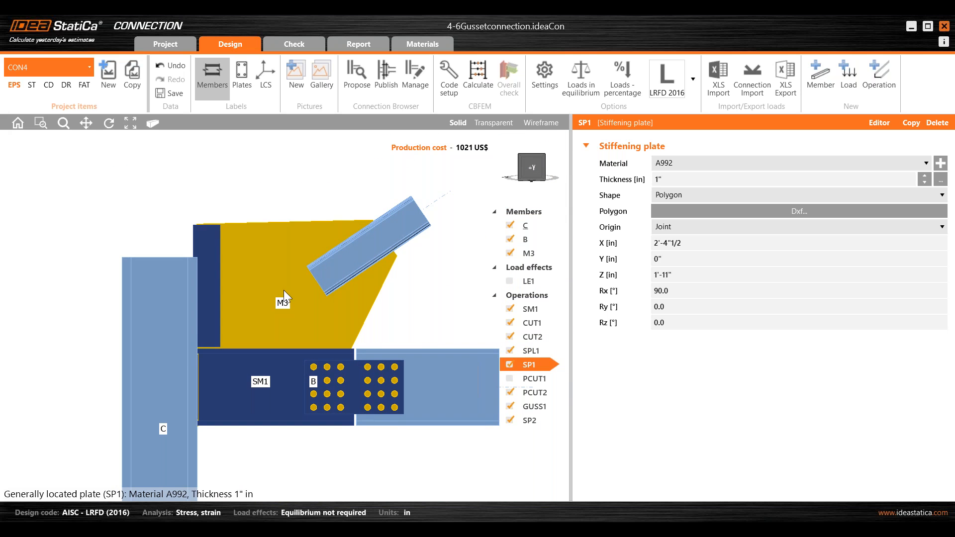
left_click(879, 89)
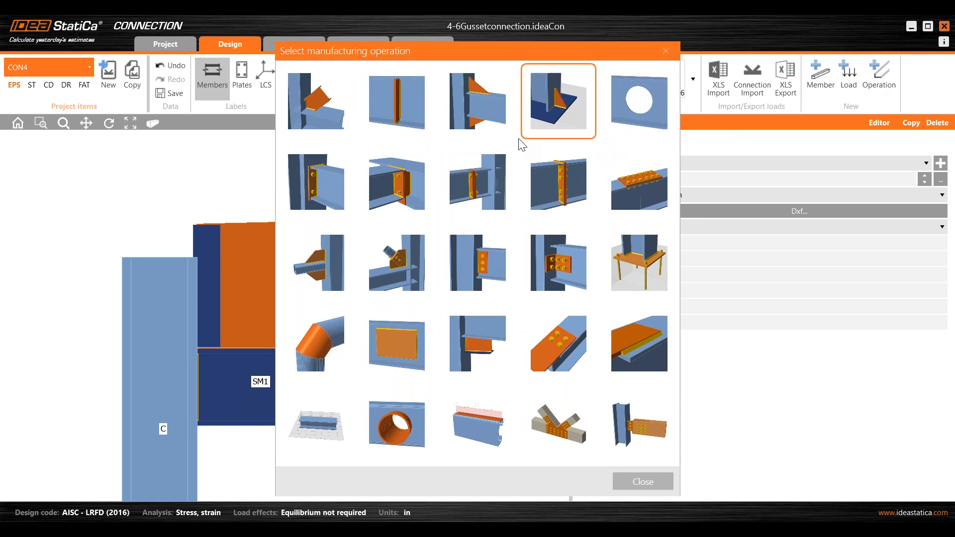
left_click(487, 355)
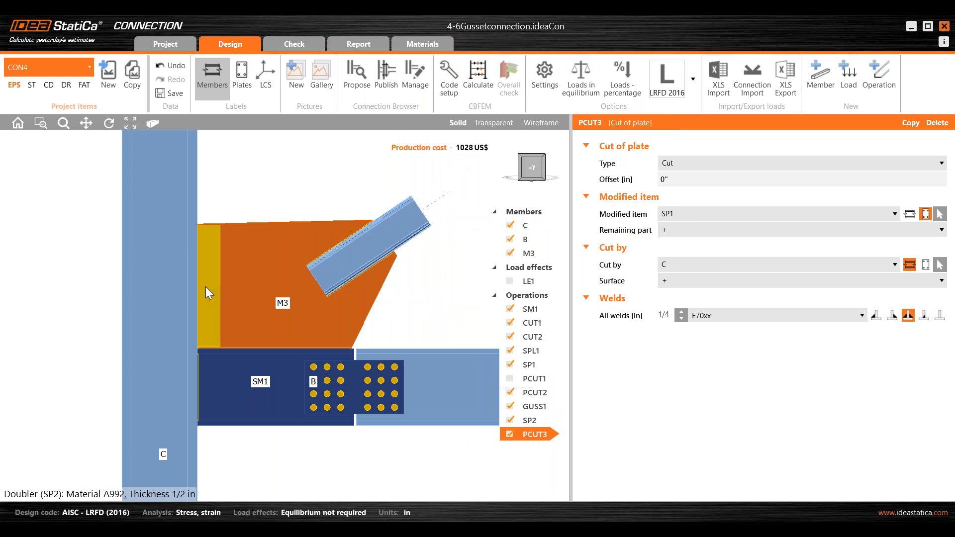
left_click(676, 213)
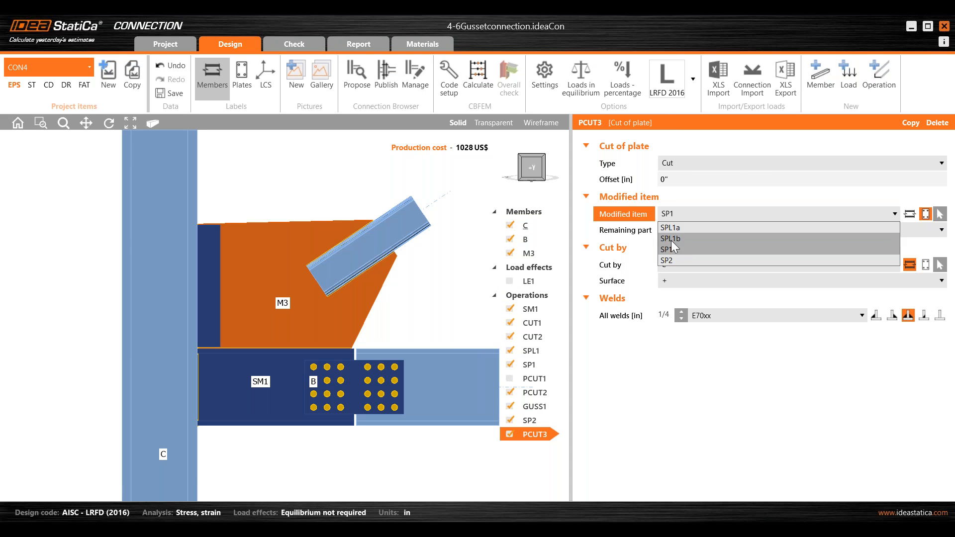
left_click(669, 260)
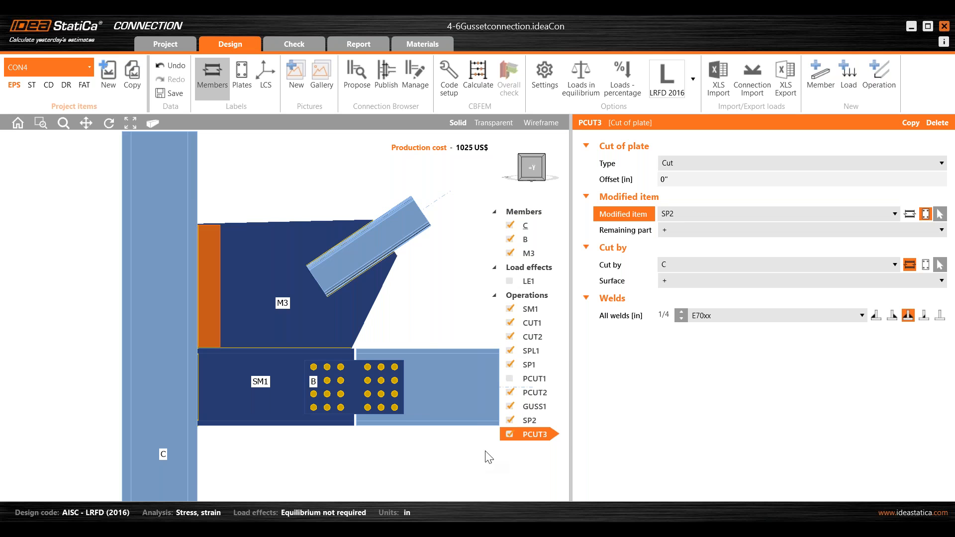
mouse_move(497, 529)
left_click(507, 504)
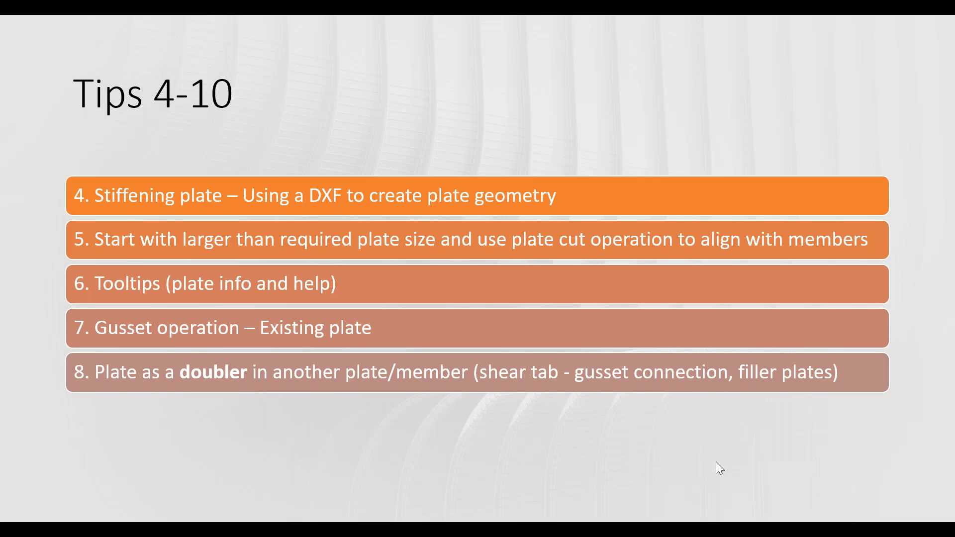
left_click(892, 426)
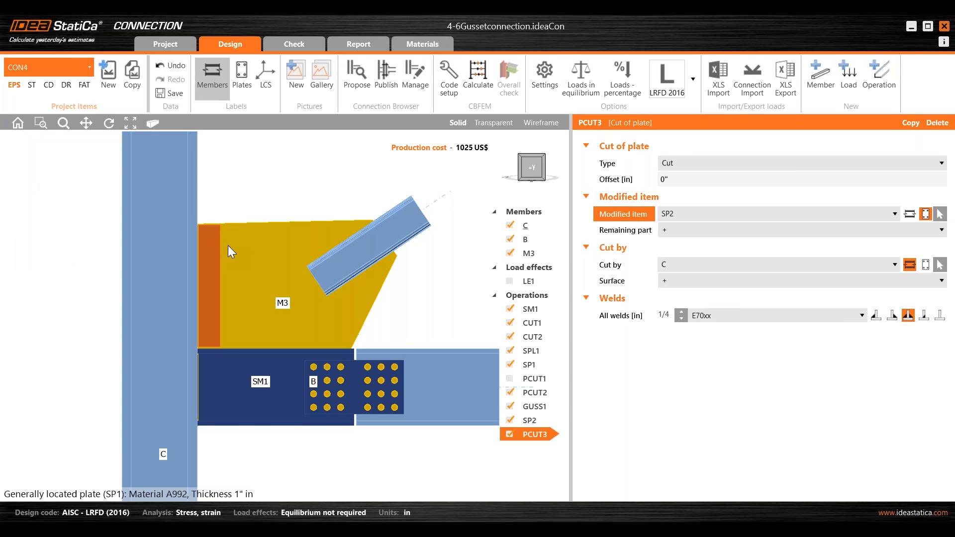
Step: Add a bolt grid joining doubler plate SP2 as the first item to gusset plate SP1 as the second
right_click_drag(268, 187, 265, 241)
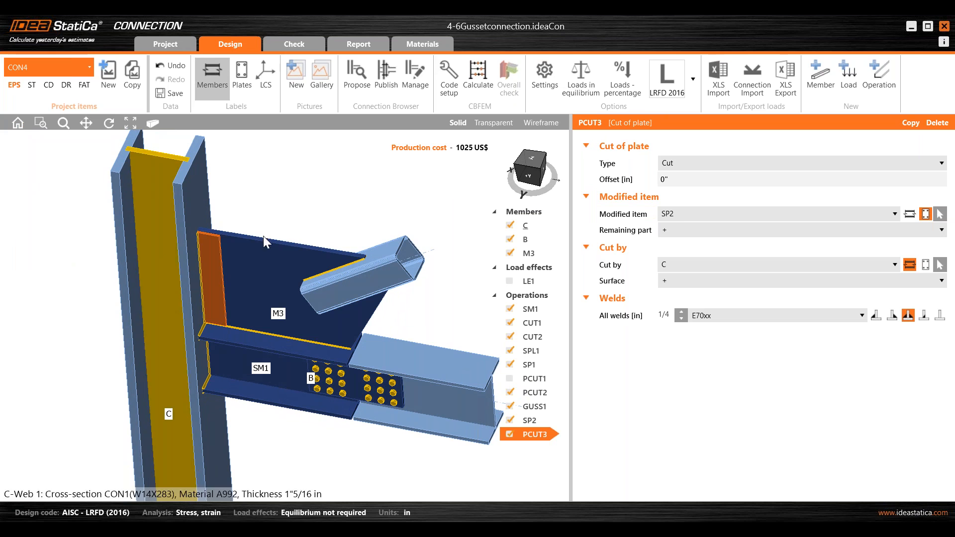
left_click(878, 79)
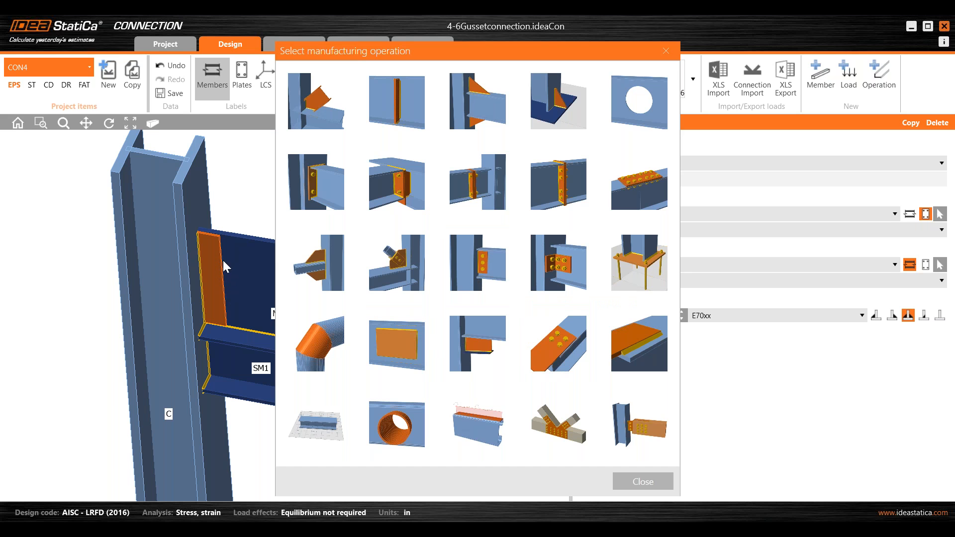
left_click(555, 346)
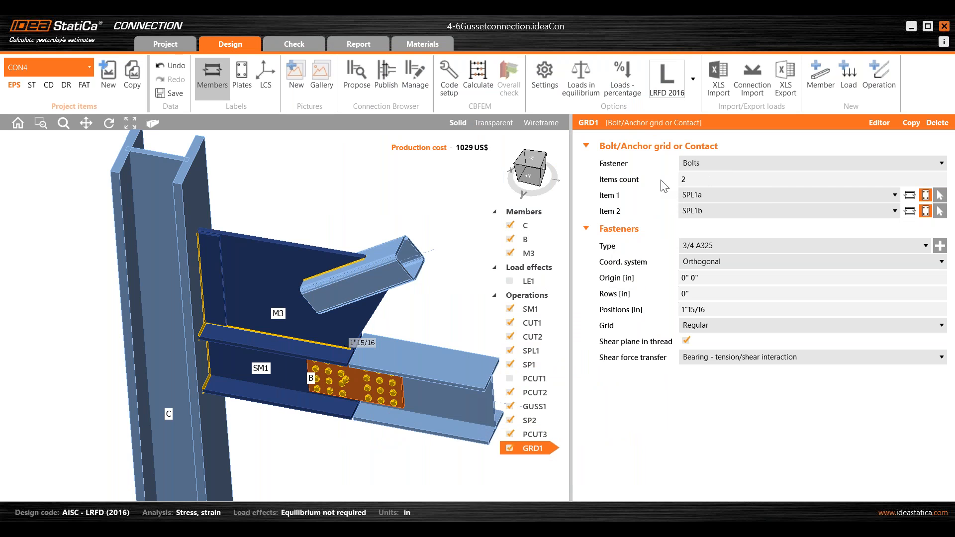
left_click(690, 181)
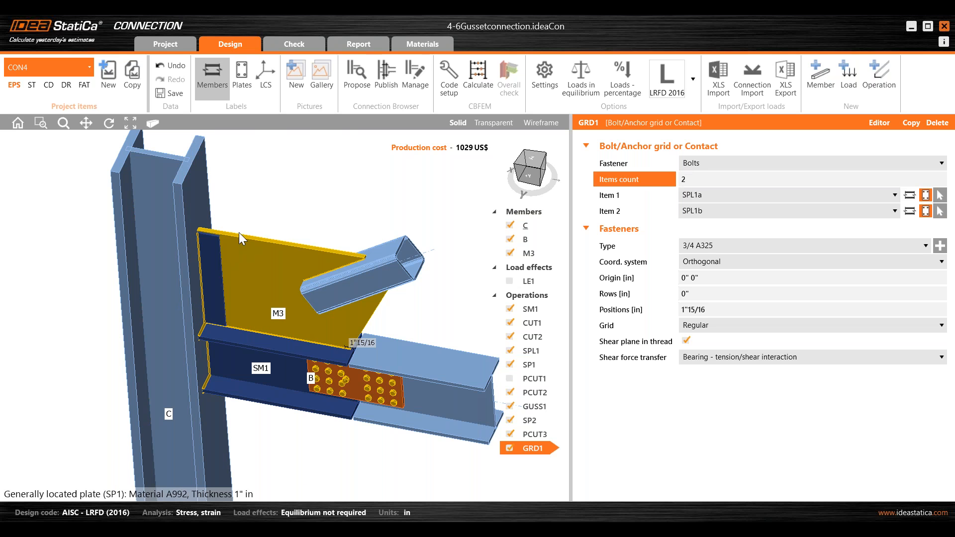
scroll(210, 249, "up", 5)
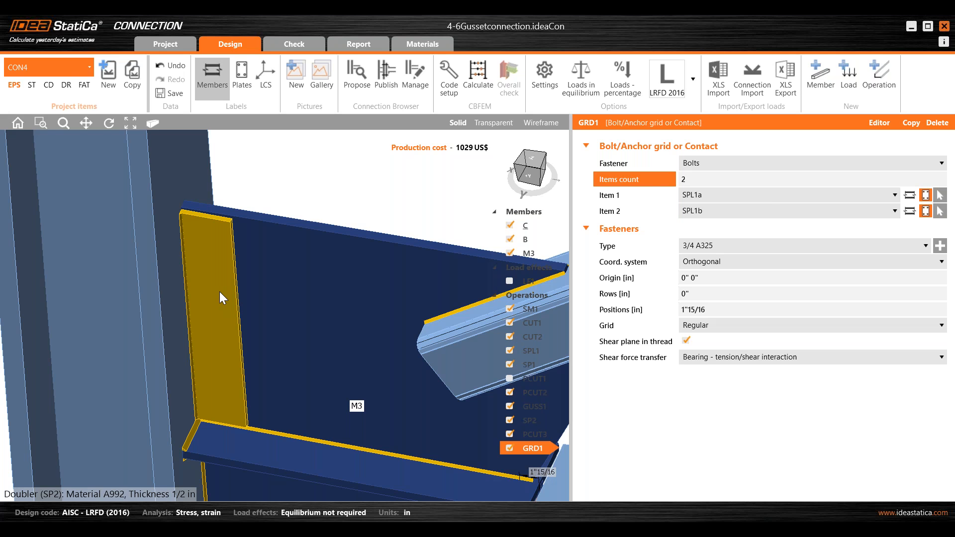
left_click(737, 194)
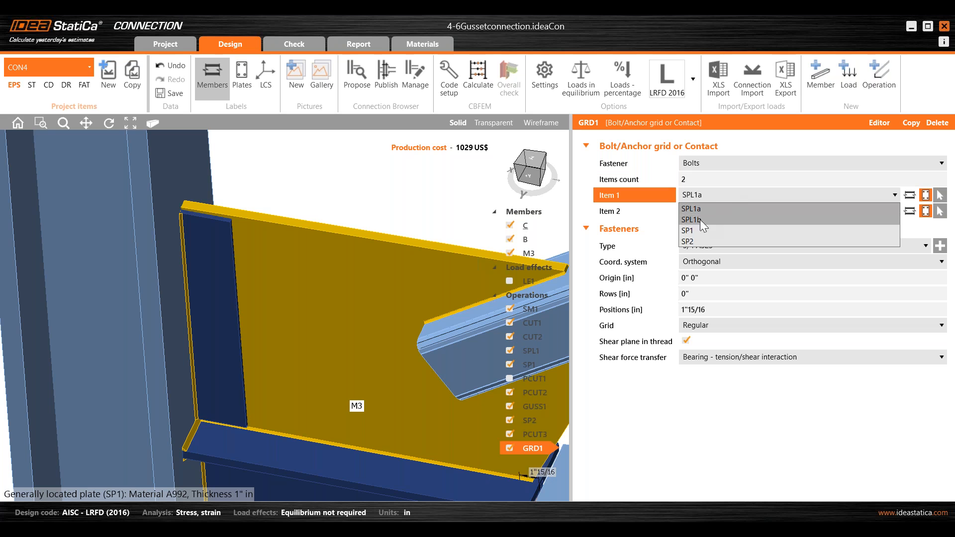
left_click(687, 241)
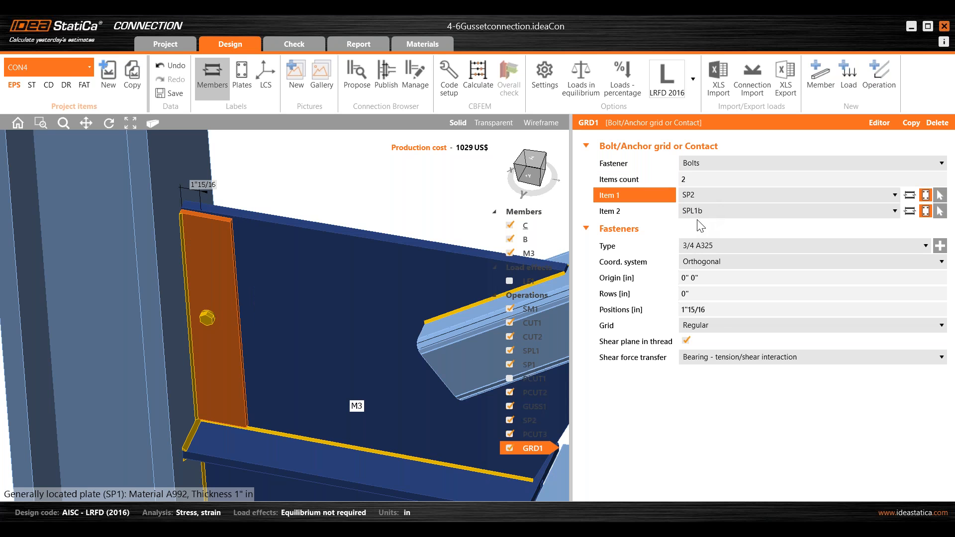
left_click(723, 210)
left_click(694, 246)
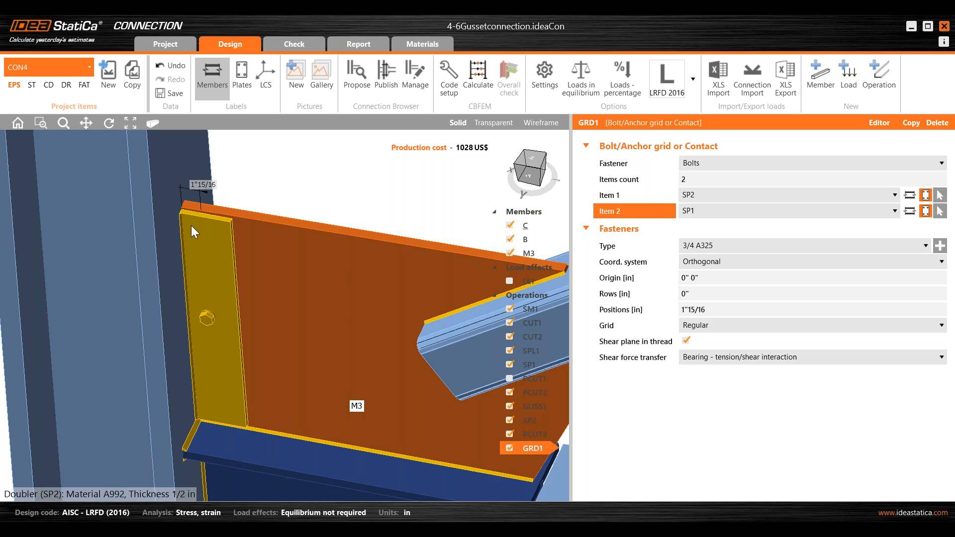
Step: Set the bolt grid's position to 2 in from the column-side edge of the doubler
left_click(531, 174)
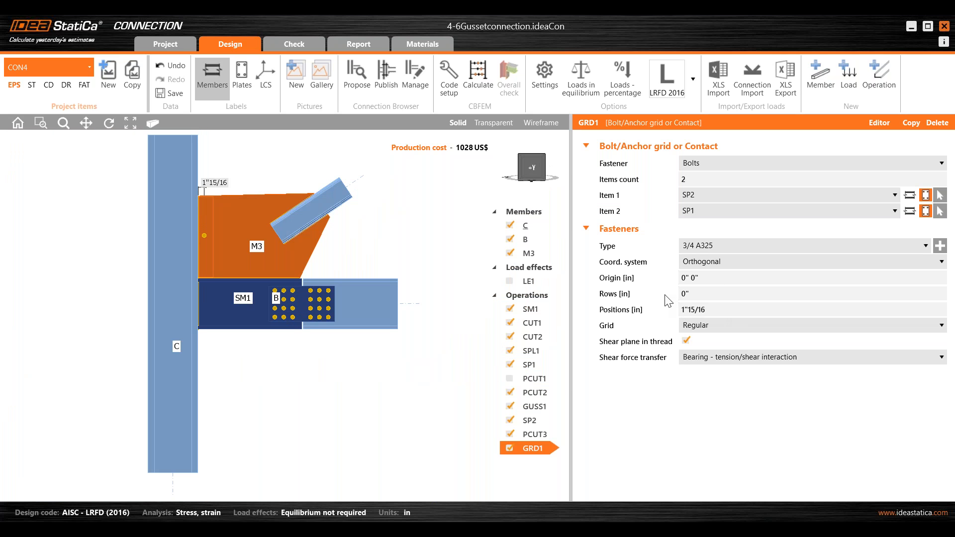
left_click(648, 306)
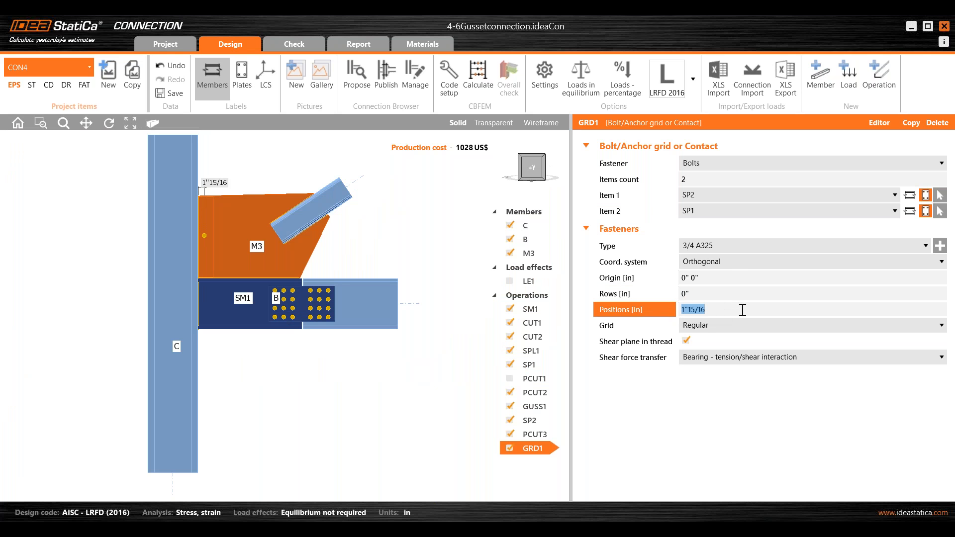
scroll(204, 178, "up", 6)
middle_click_drag(251, 219, 268, 163)
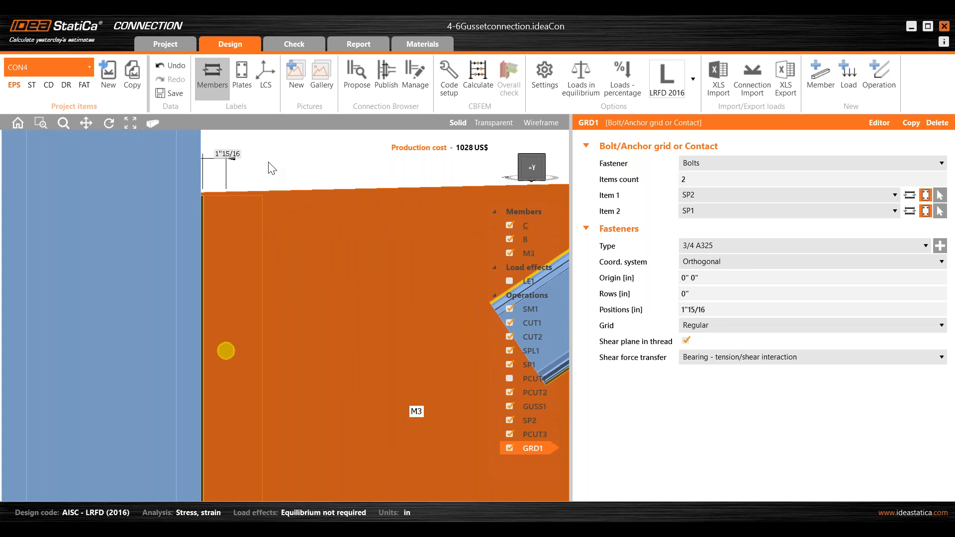
middle_click_drag(361, 259, 347, 235)
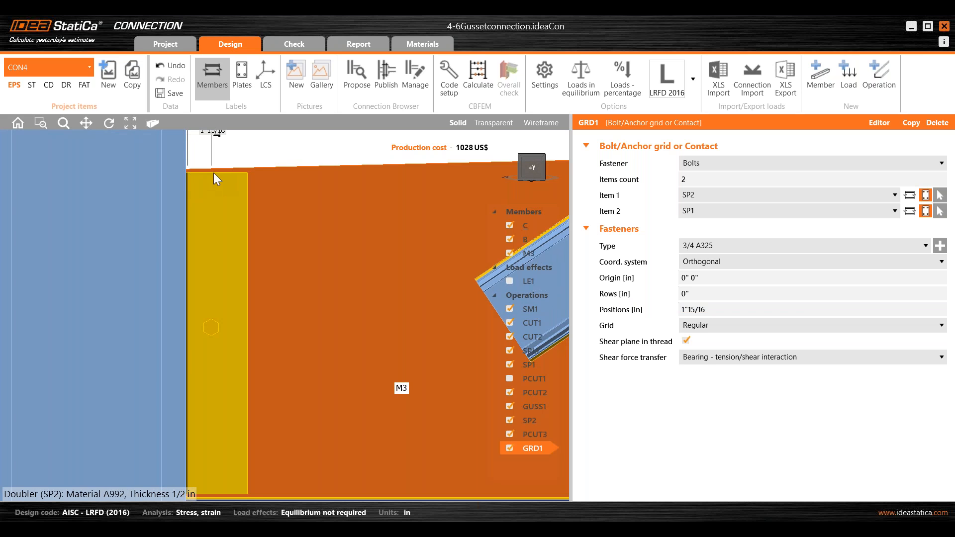
left_click(672, 310)
type("2")
left_click(717, 296)
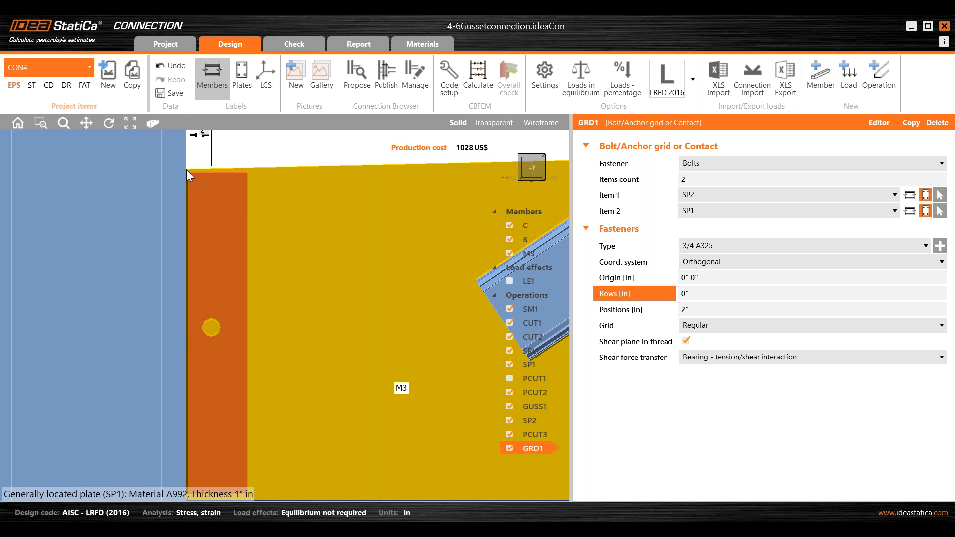
Step: Place the first bolt row at -11 in and add a second row spaced 3 in from it
left_click(660, 294)
key("Tab")
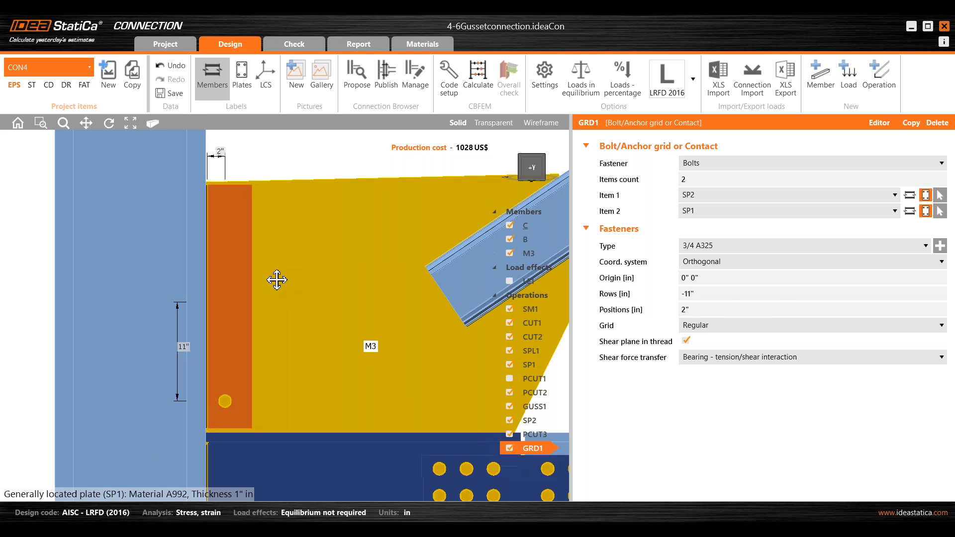
left_click(711, 295)
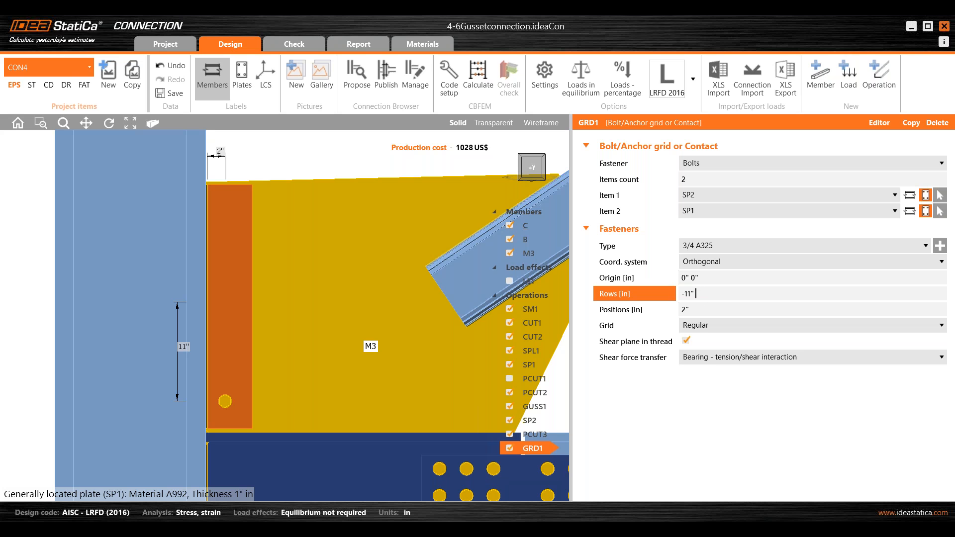
type("3")
key("Tab")
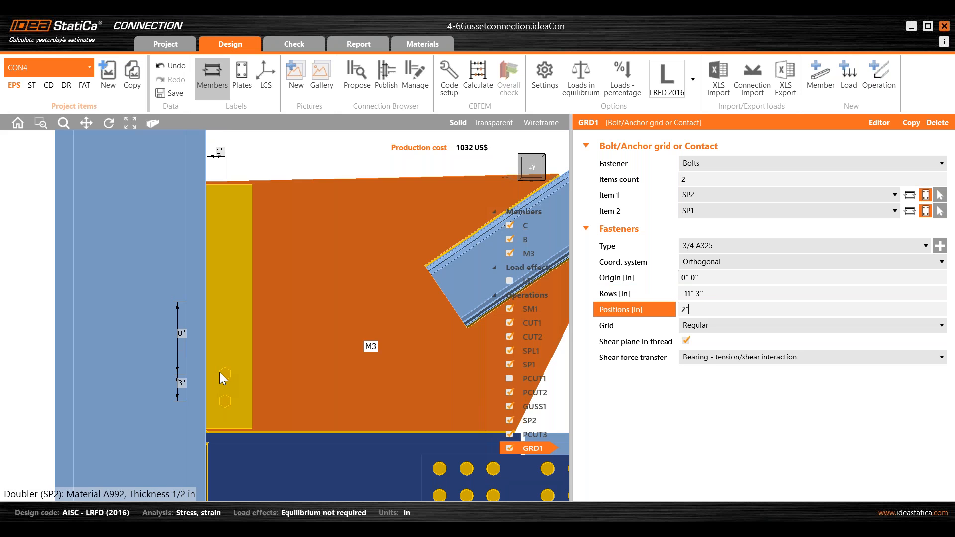
Step: Repeat the 3 in bolt row spacing seven times, giving a rows definition of -11" 3"*7
left_click(729, 295)
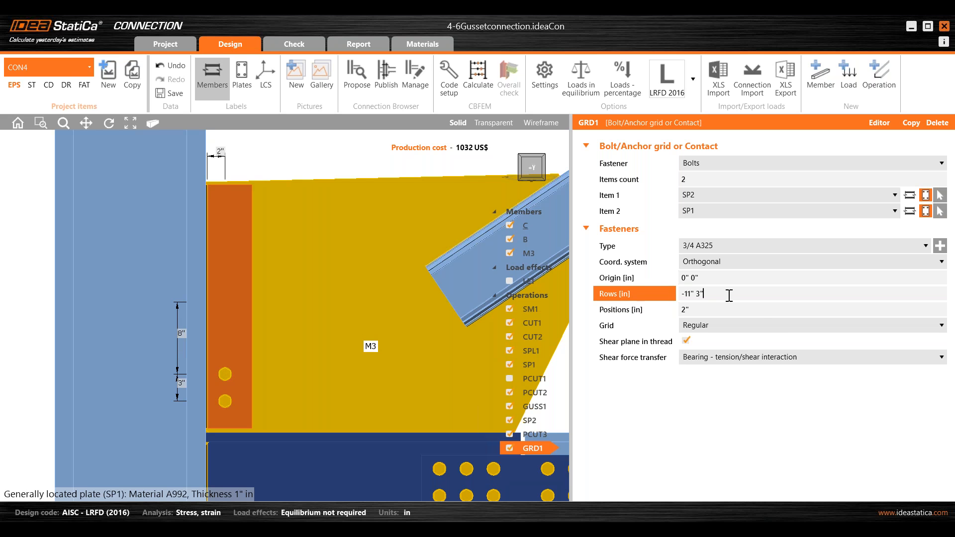
type("-*")
key("BackSpace")
type("7")
left_click(702, 309)
key("Return")
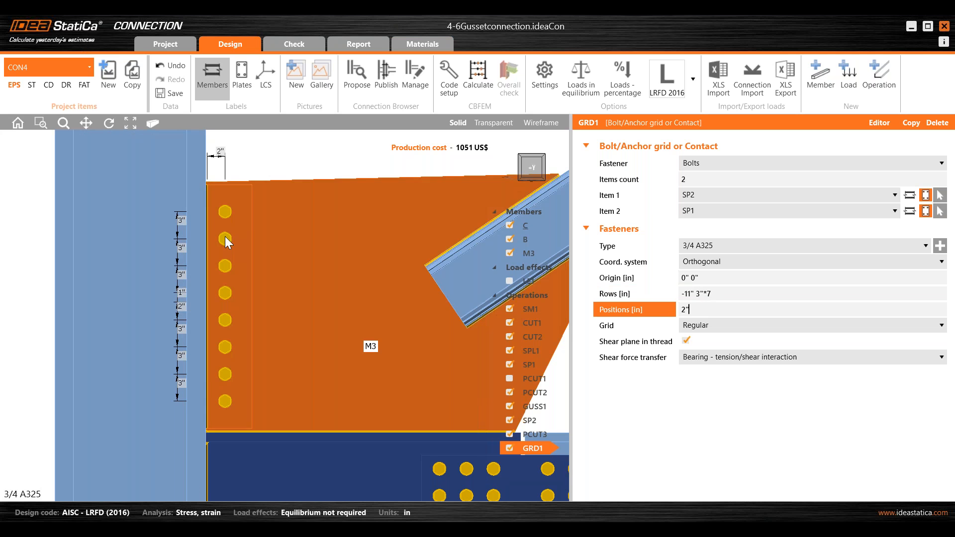
scroll(225, 236, "down", 2)
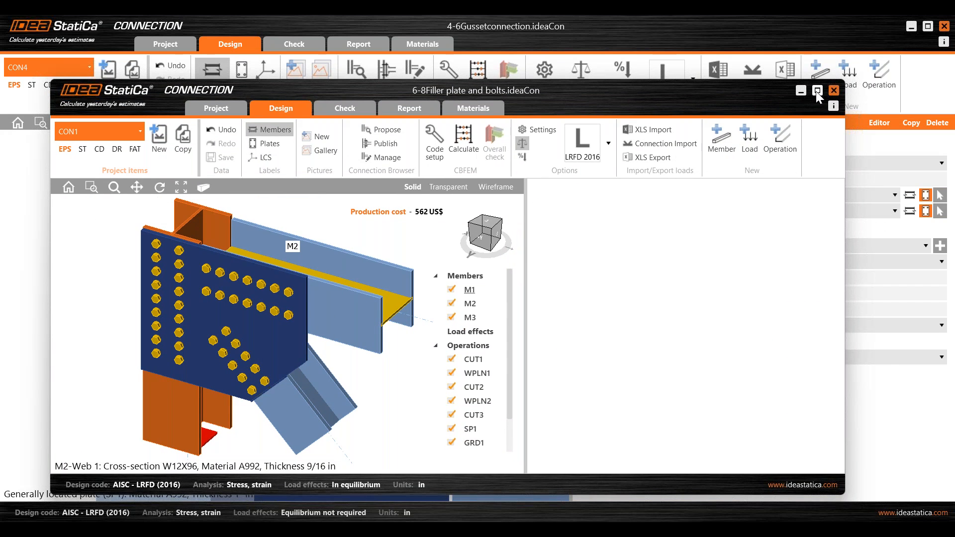
Step: Bring 6-8Filler plate and bolts.ideaCon to full size and examine bolt grid GRD3 and filler plate SP2 between the gusset and member M3's flange
left_click(817, 91)
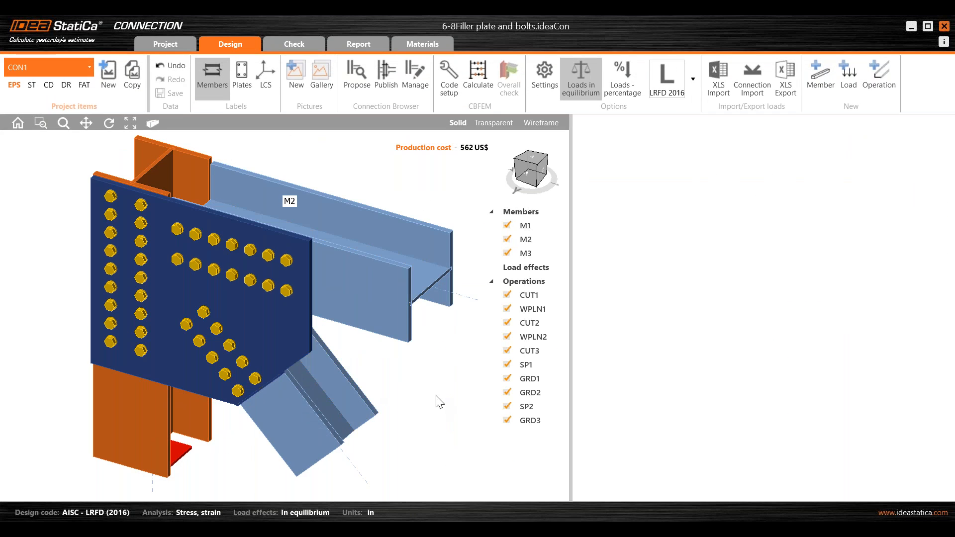
left_click(240, 396)
right_click_drag(297, 411, 277, 402)
scroll(276, 401, "up", 5)
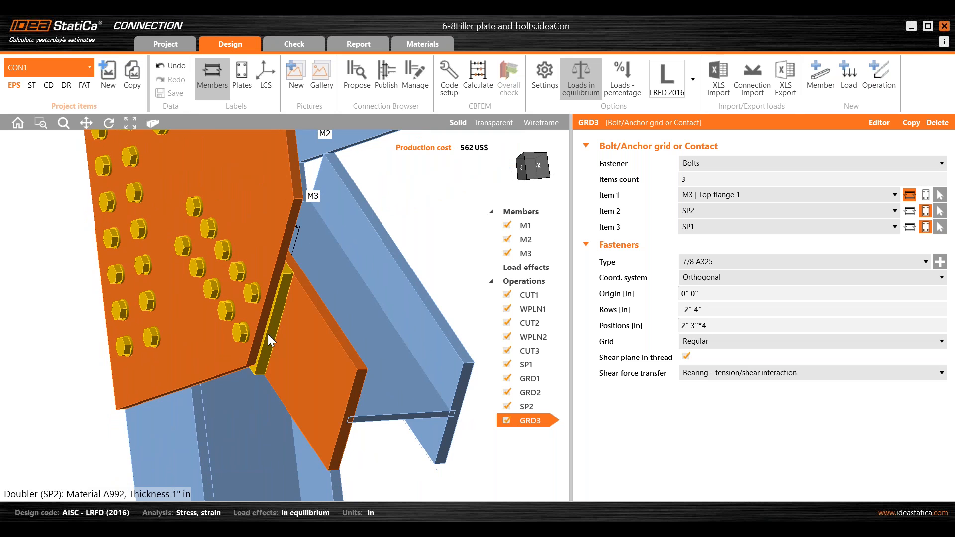
left_click(274, 324)
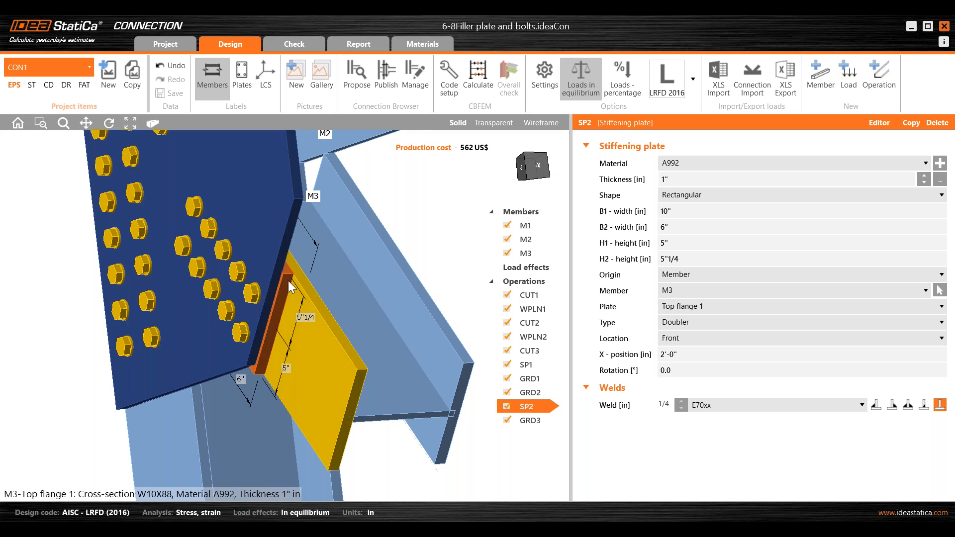
right_click_drag(279, 288, 323, 387)
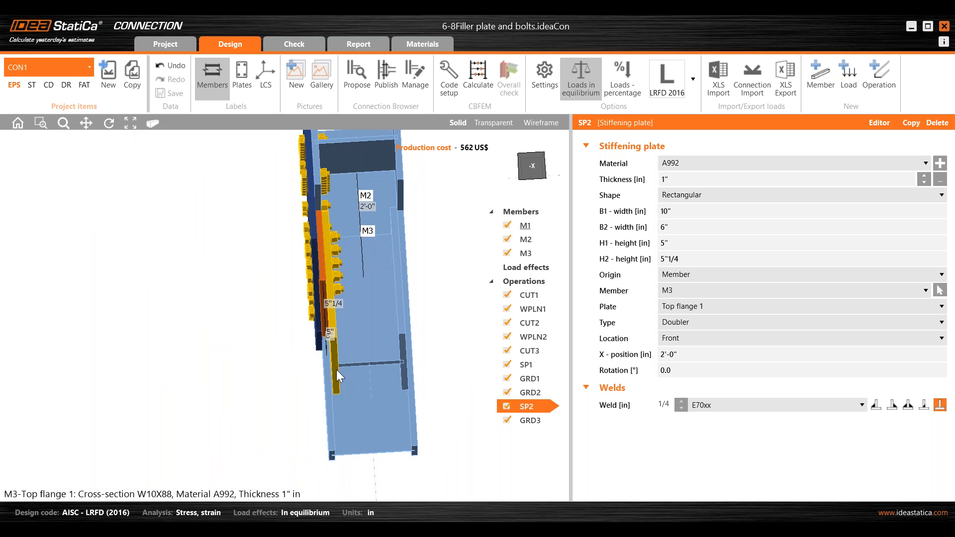
right_click_drag(336, 366, 264, 399)
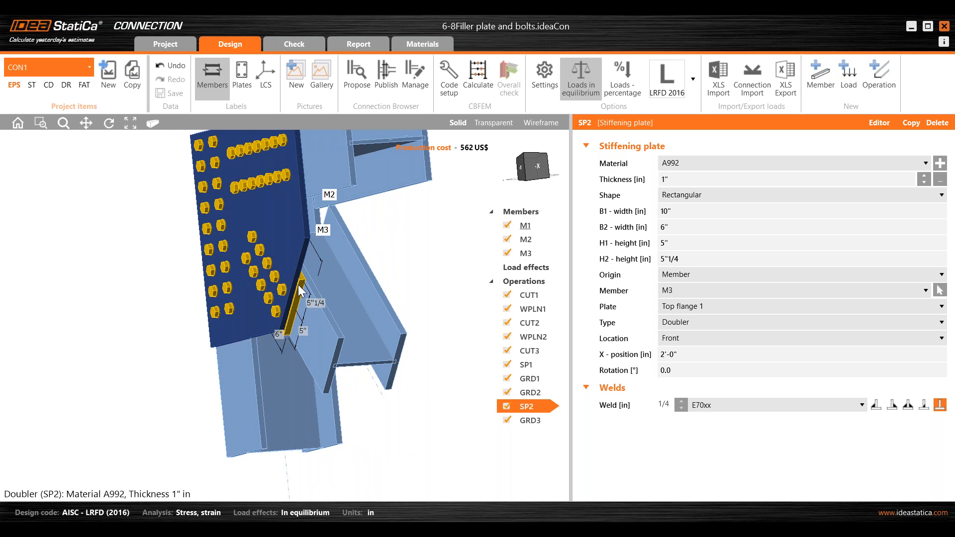
Step: Examine filler plate SP2 and bolt grid GRD3, which fastens gusset SP1 and the filler plate to member M3's top flange
scroll(298, 288, "up", 3)
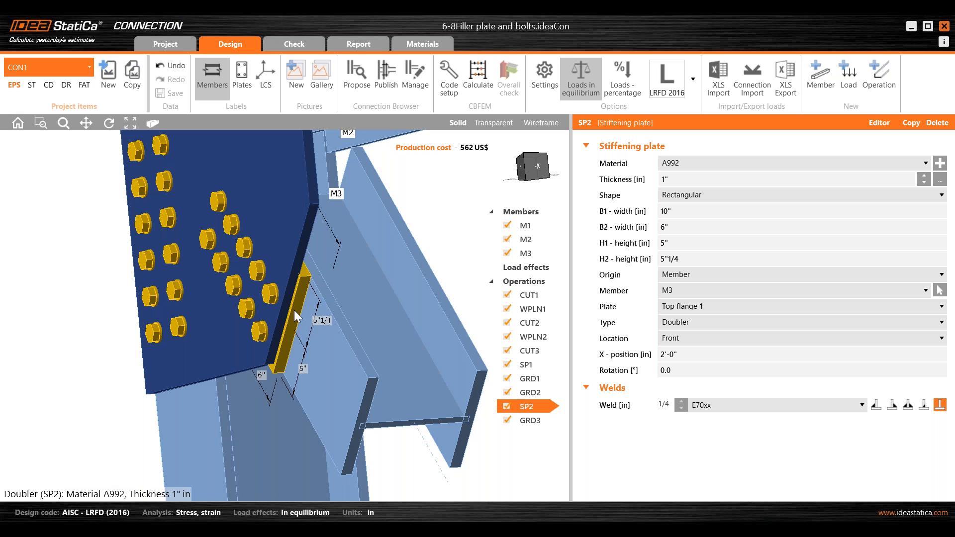
middle_click_drag(278, 277, 305, 287)
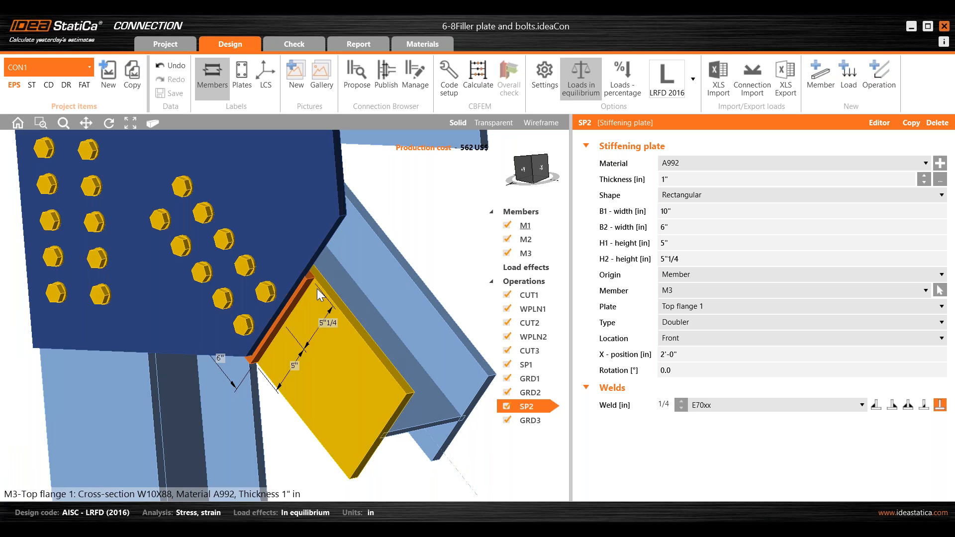
left_click(267, 293)
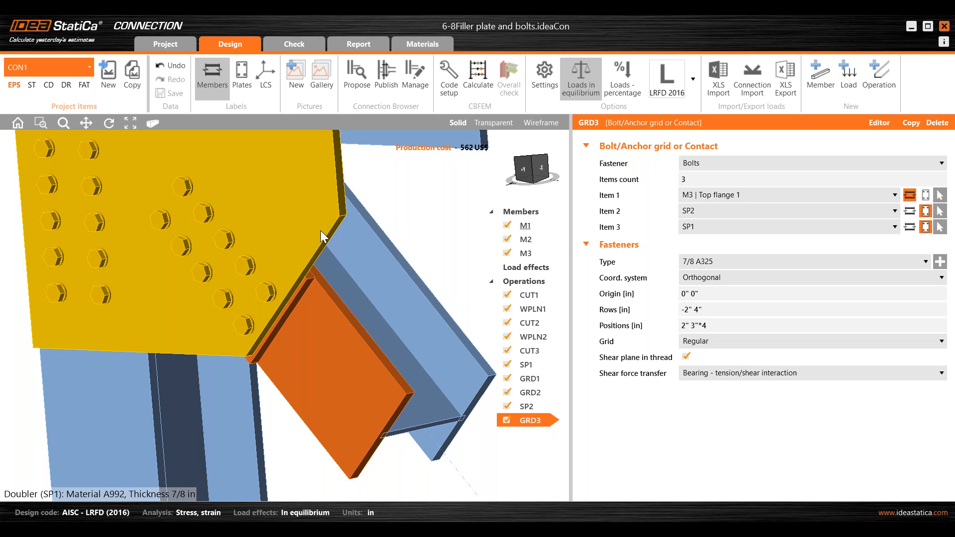
scroll(333, 228, "down", 5)
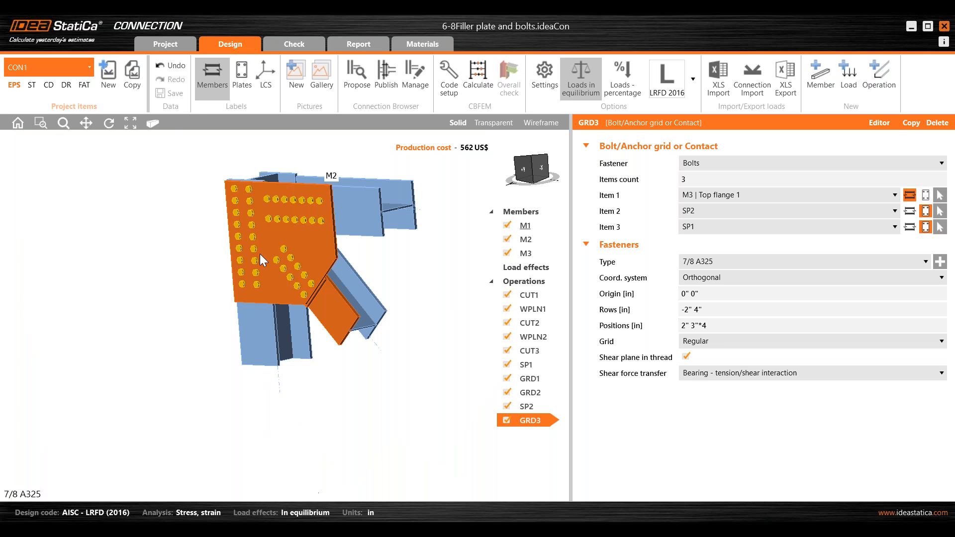
scroll(325, 351, "up", 5)
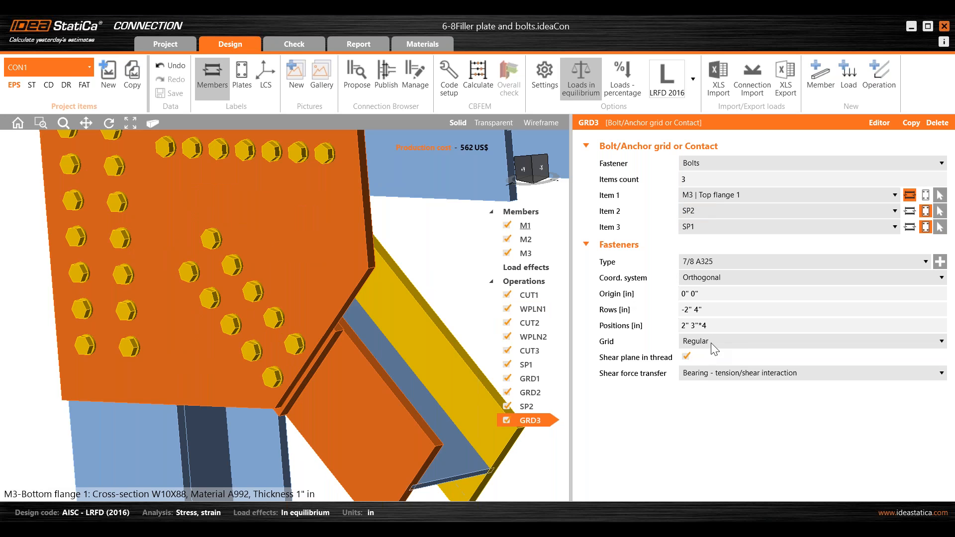
Step: Show the connection face-on in transparent display and inspect the layout of bolt grid GRD3 on member M3
left_click(527, 169)
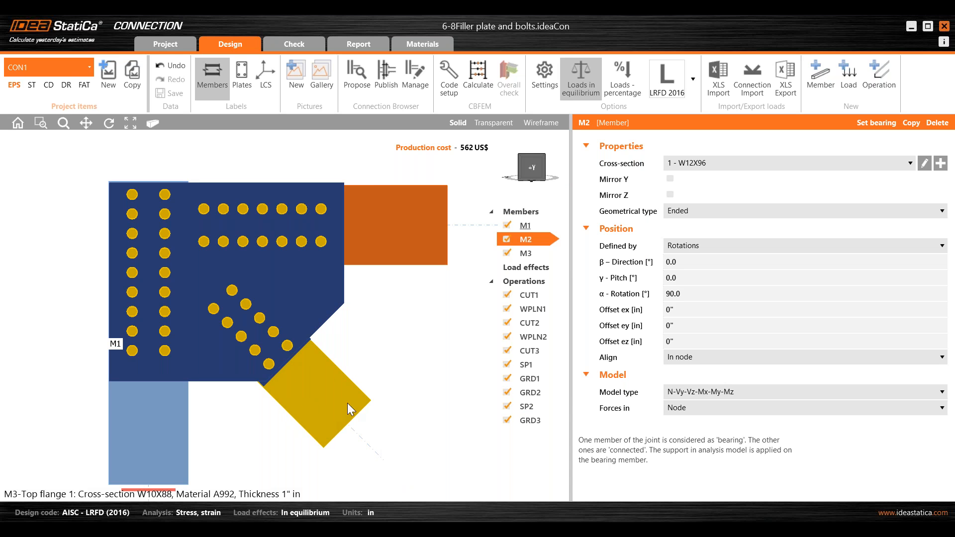
left_click(489, 131)
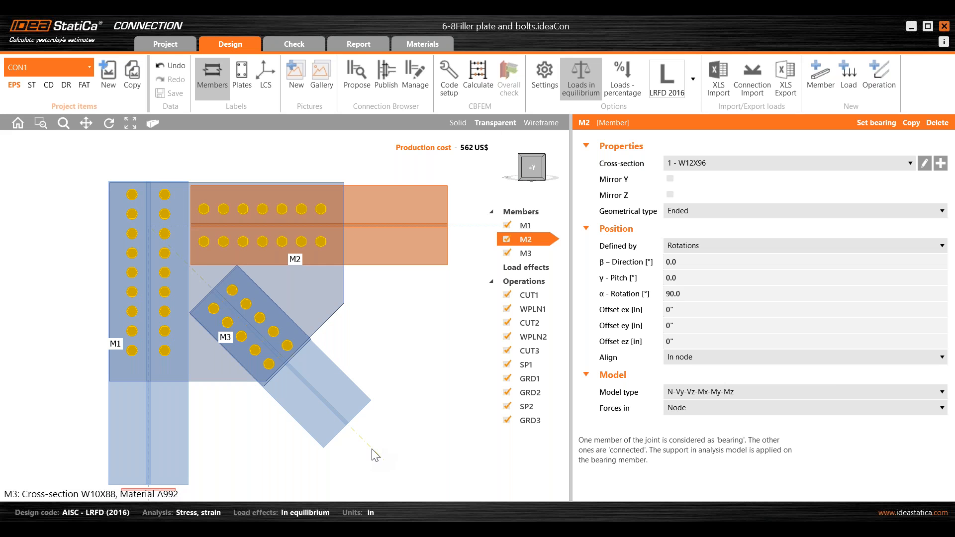
left_click(289, 347)
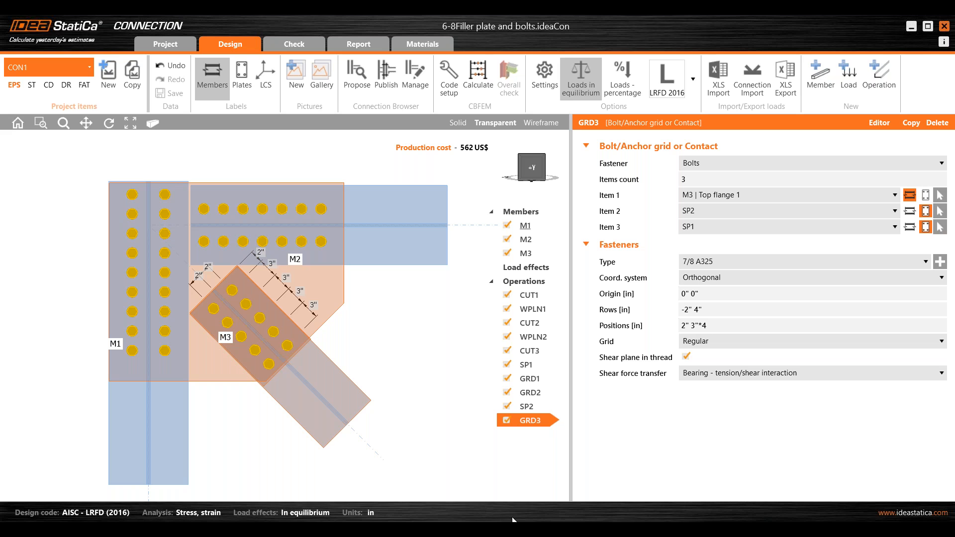
Step: Switch to the PowerPoint slide show and review the Tips 4-10 list
mouse_move(512, 517)
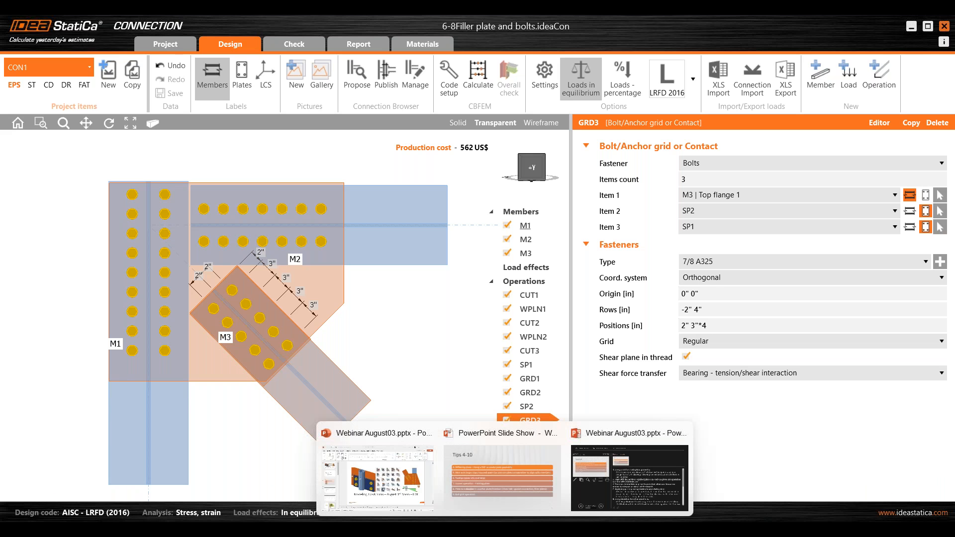
left_click(528, 506)
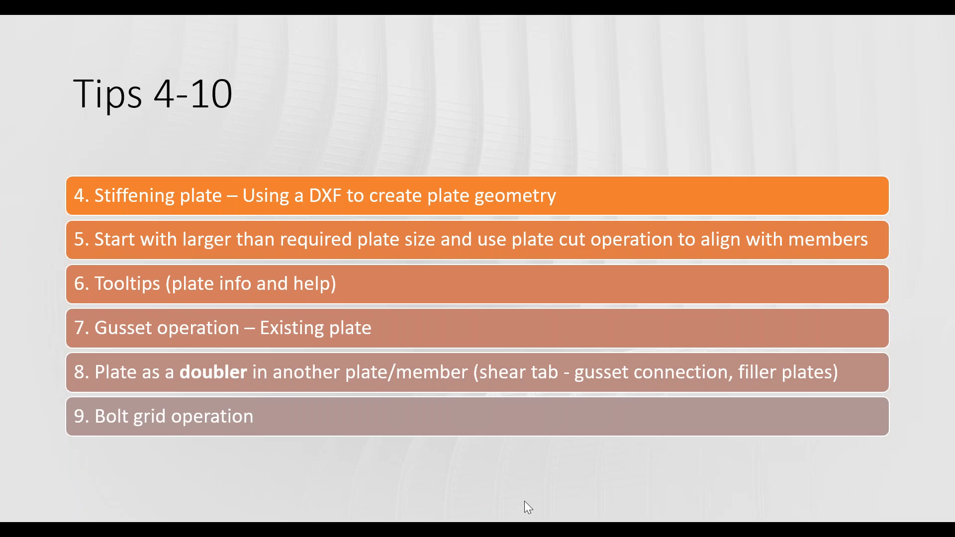
left_click(887, 471)
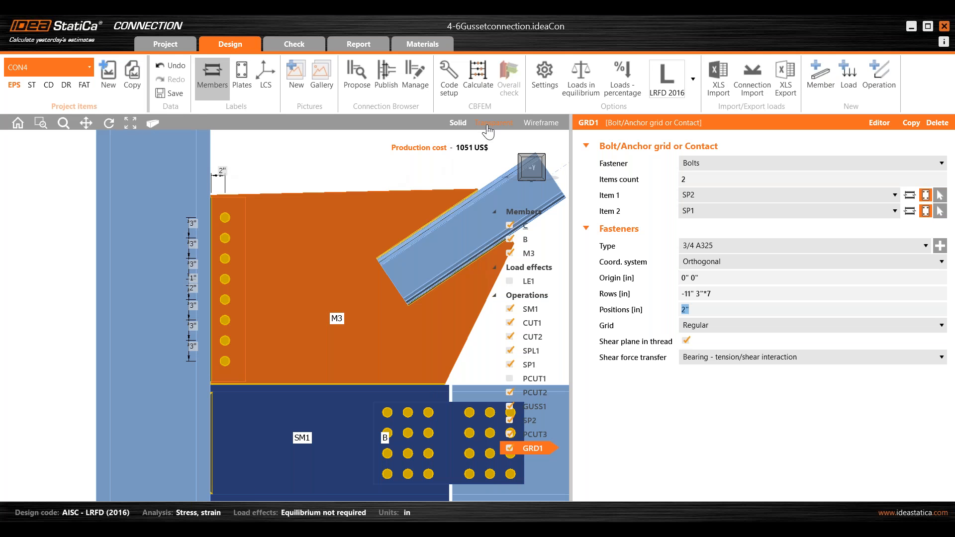
Step: Display 4-6Gussetconnection.ideaCon in transparent mode and examine the gusset's bolted edge at the column flange
left_click(488, 127)
middle_click_drag(216, 192, 233, 180)
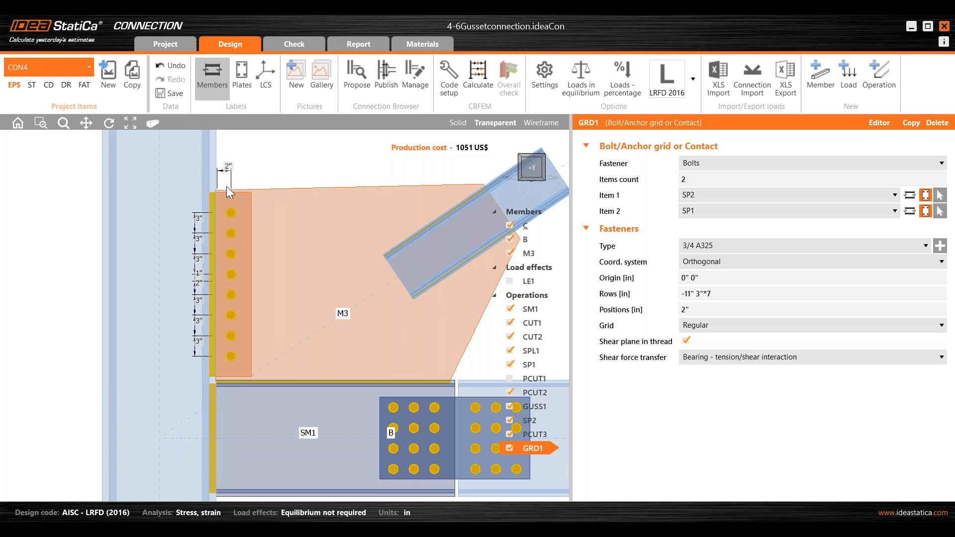
scroll(229, 183, "up", 3)
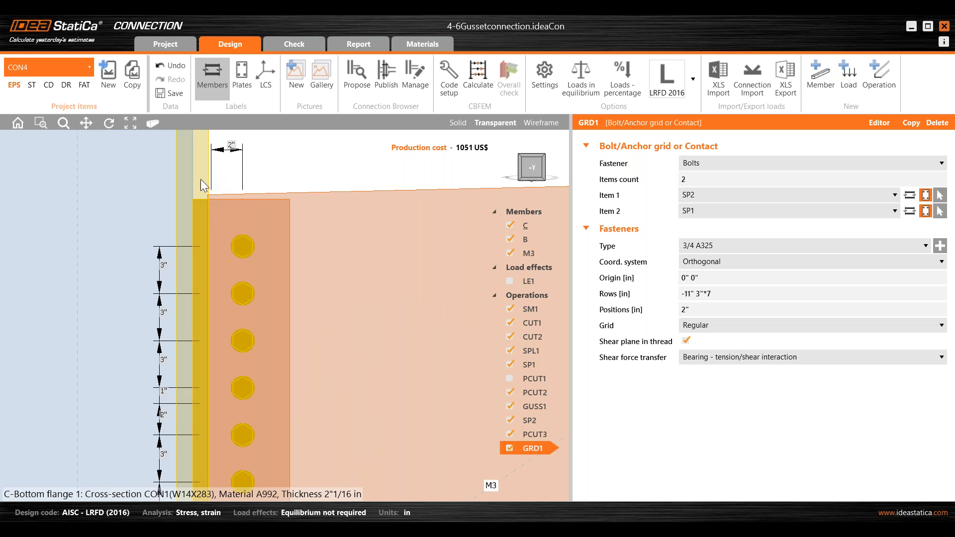
scroll(302, 196, "down", 4)
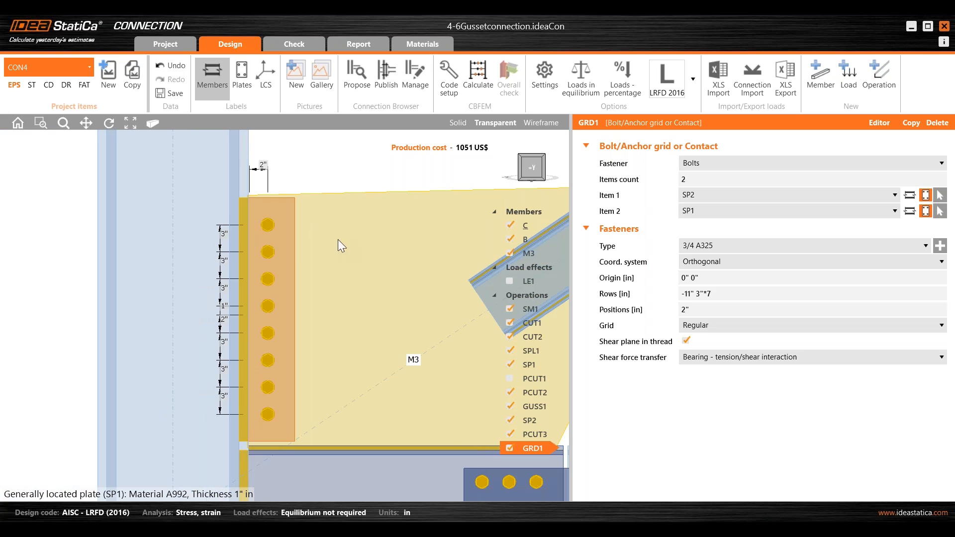
Step: Open gusset plate SP1 in the plate editor and view its dimensioned drawing at full size
left_click(260, 242)
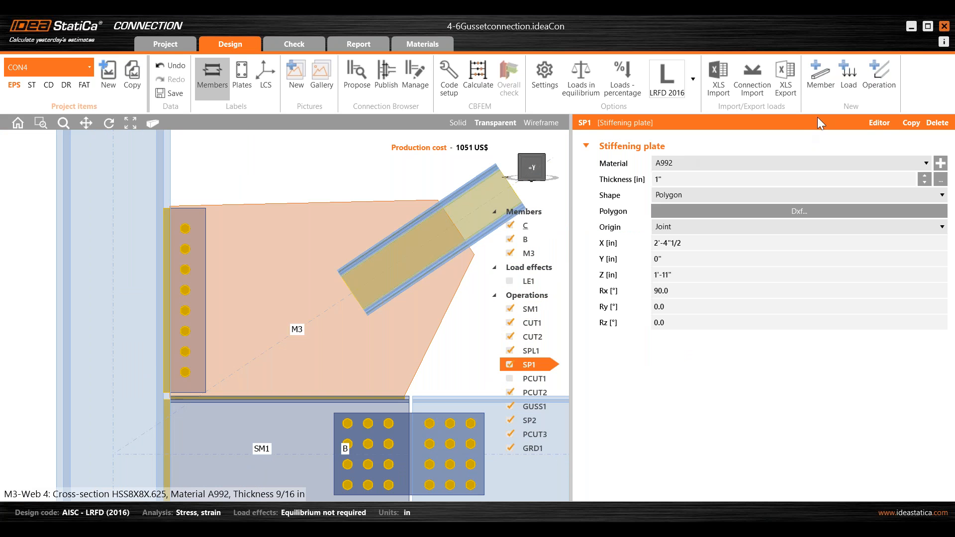
left_click(878, 127)
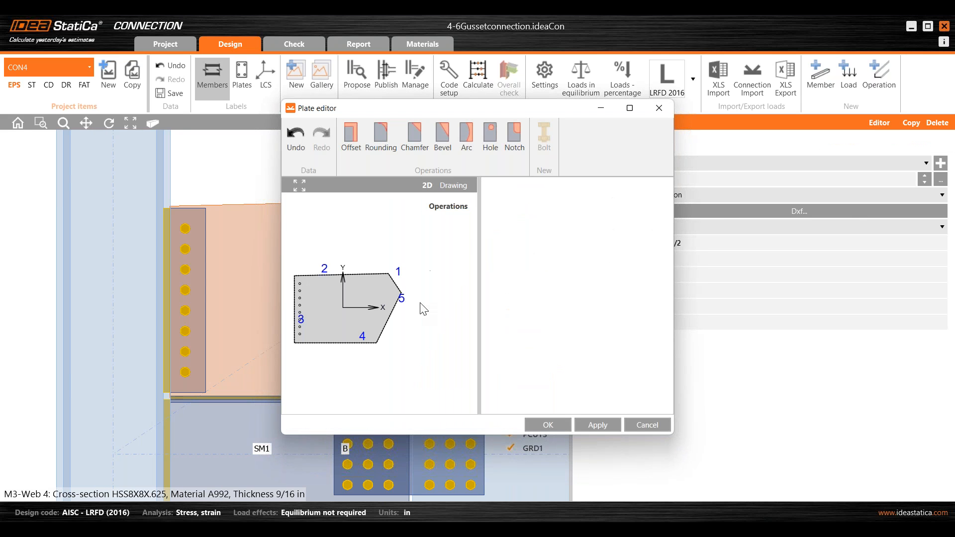
left_click_drag(460, 108, 628, 112)
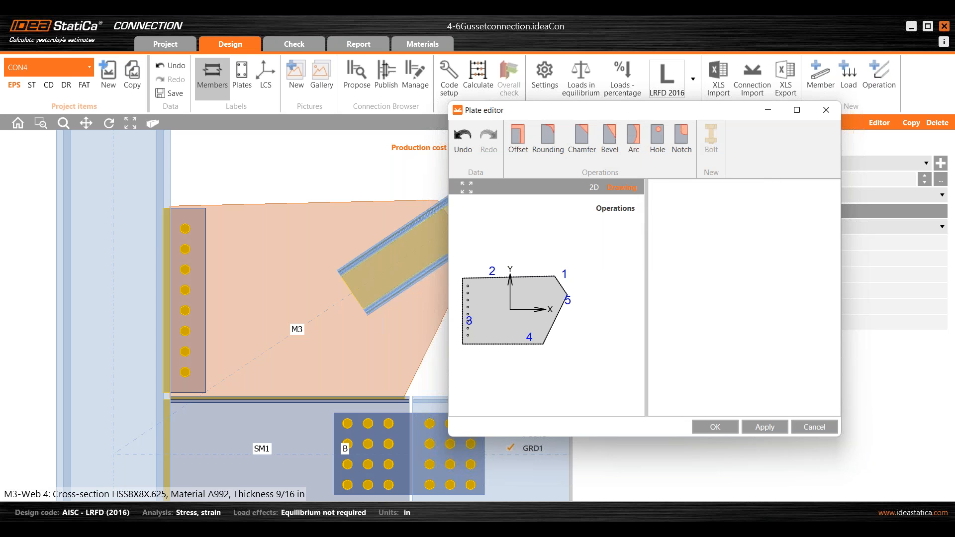
left_click(621, 189)
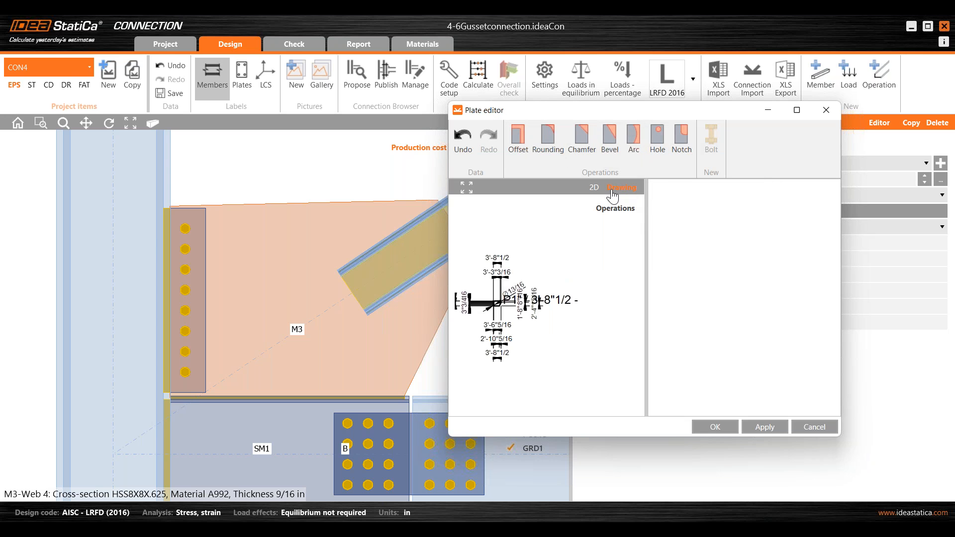
left_click(797, 110)
scroll(73, 324, "up", 2)
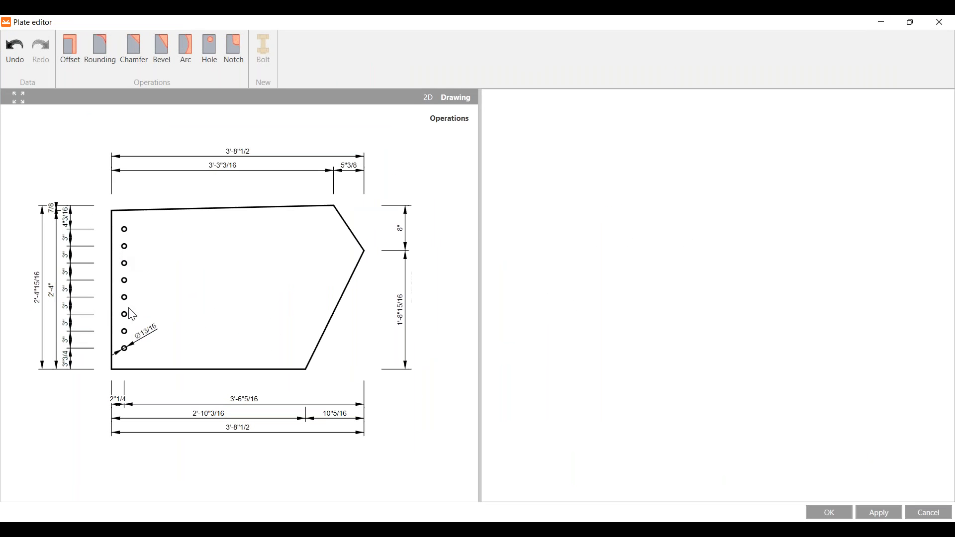
Step: Look at the drawing's print and export options, including To DXF, and return to the plate's 2D view at reduced window size
right_click(196, 223)
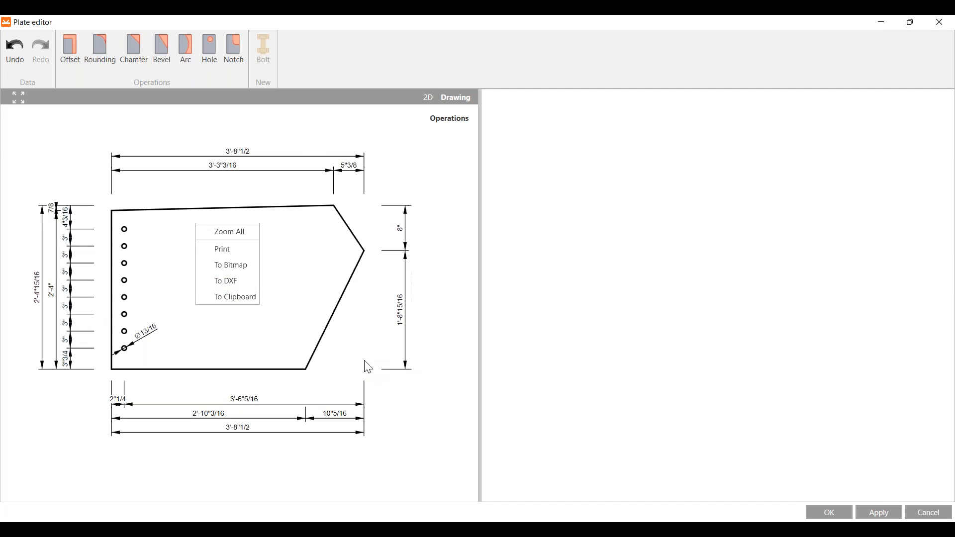
left_click(352, 367)
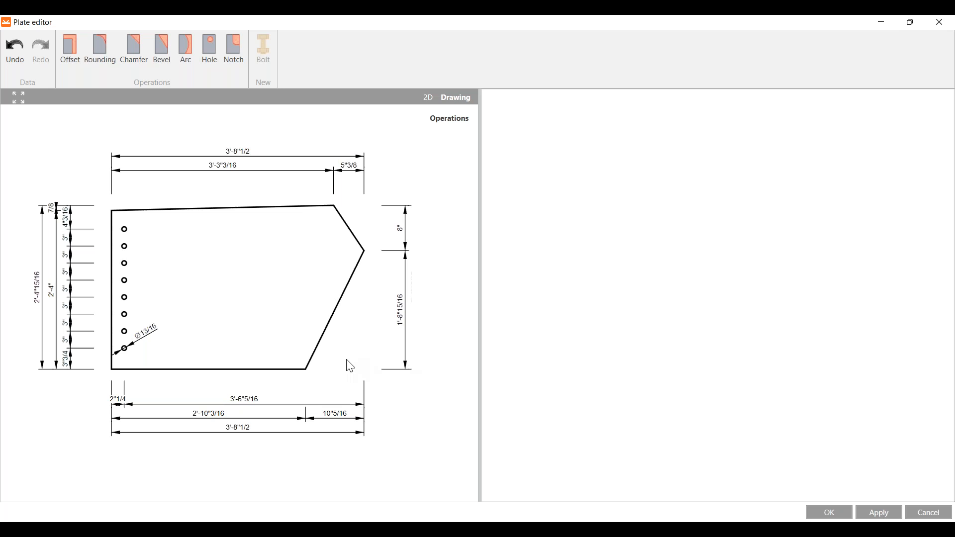
left_click(910, 22)
left_click(594, 188)
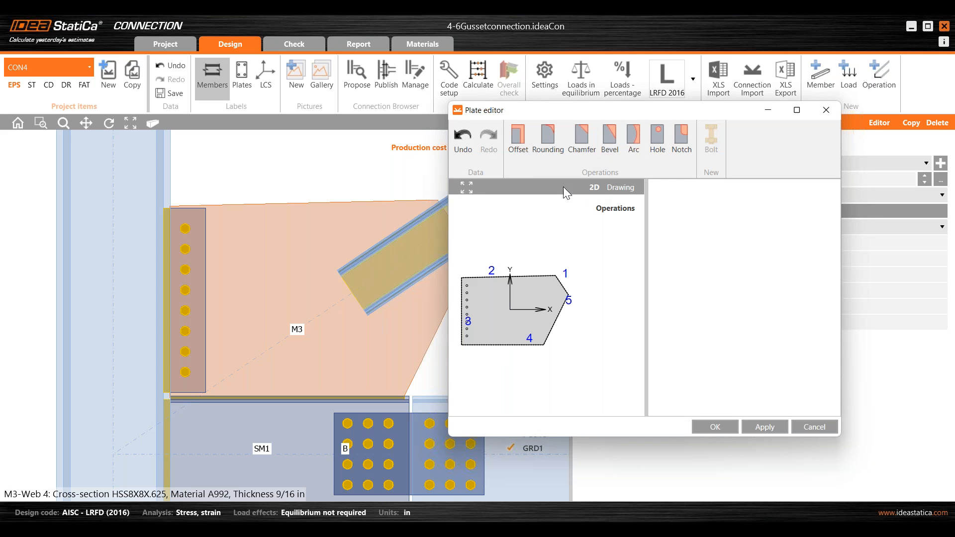
Step: Add an Offset operation to the whole outline of gusset plate SP1 and inspect its effect along the plate edges
left_click(518, 139)
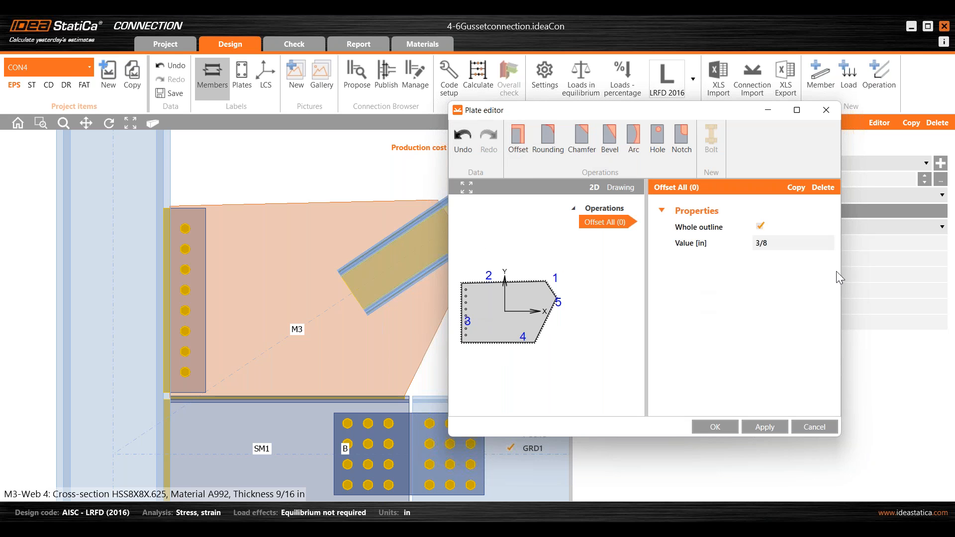
scroll(462, 322, "up", 4)
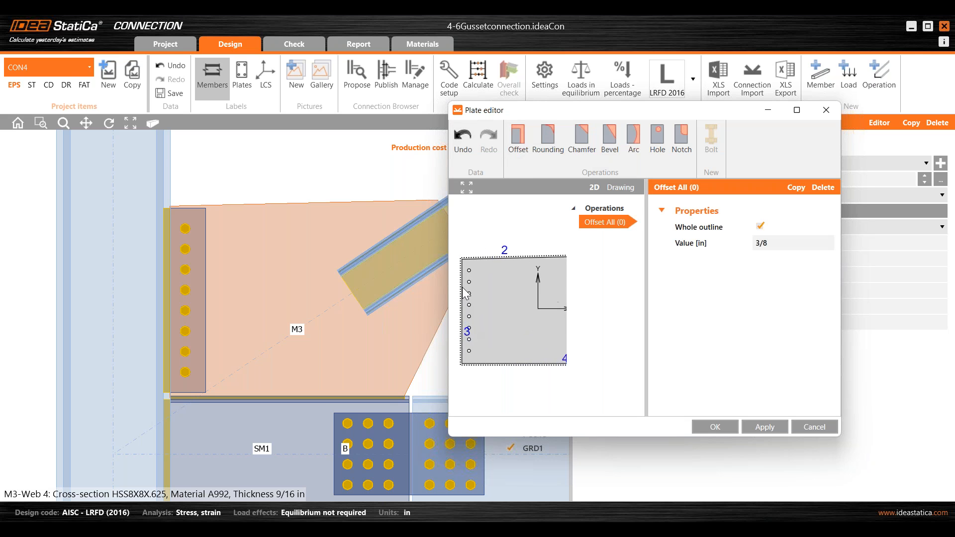
scroll(463, 291, "up", 3)
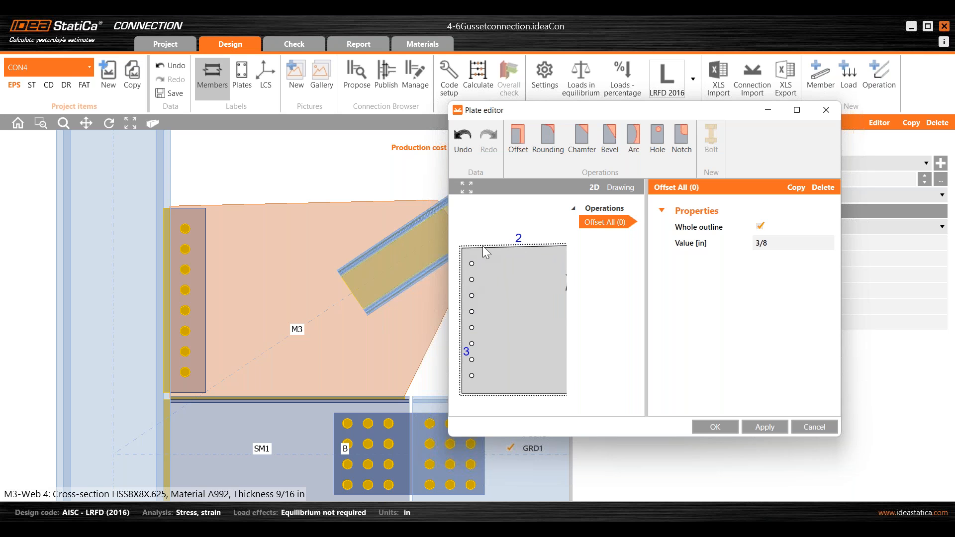
scroll(504, 323, "down", 2)
scroll(503, 321, "down", 2)
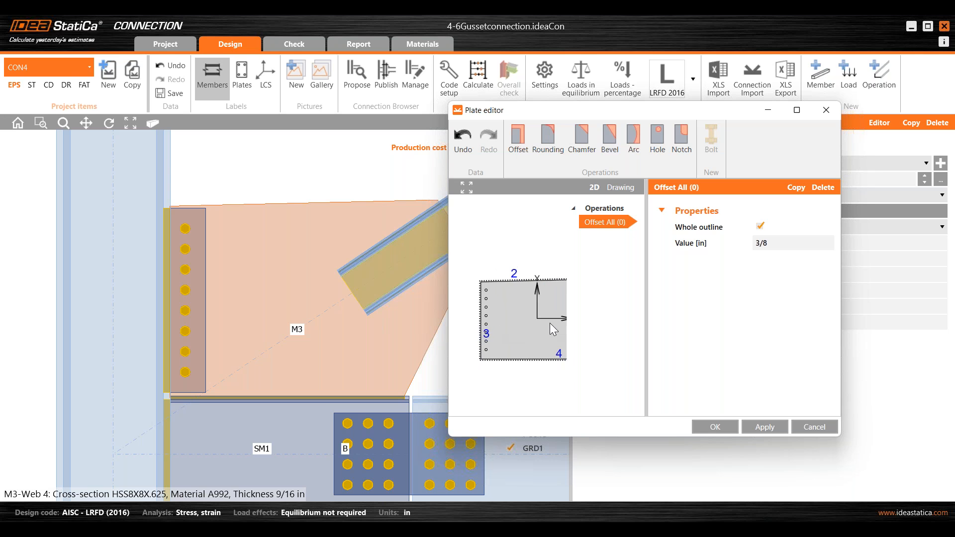
middle_click_drag(538, 318, 541, 317)
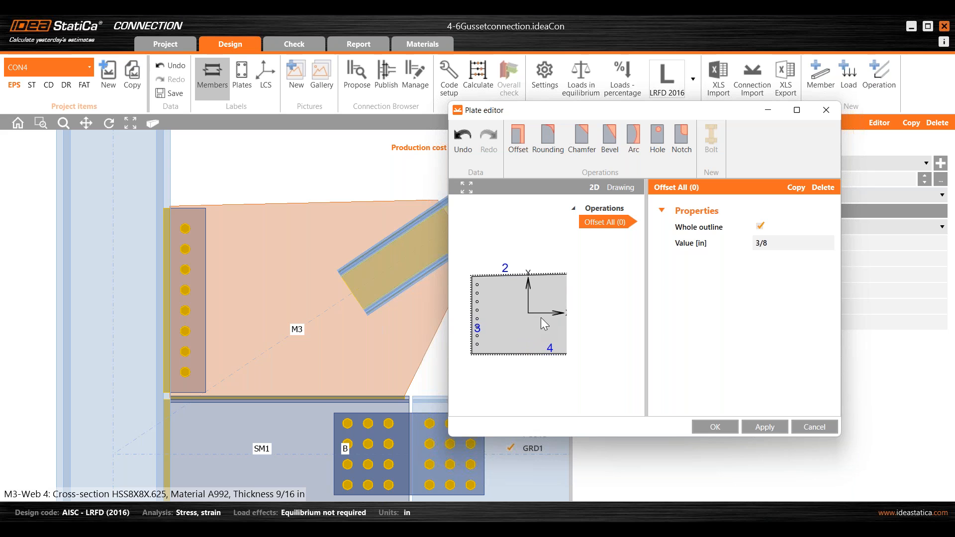
Step: Limit the offset to edge 3, the gusset's column-side edge, instead of the whole outline
left_click(759, 228)
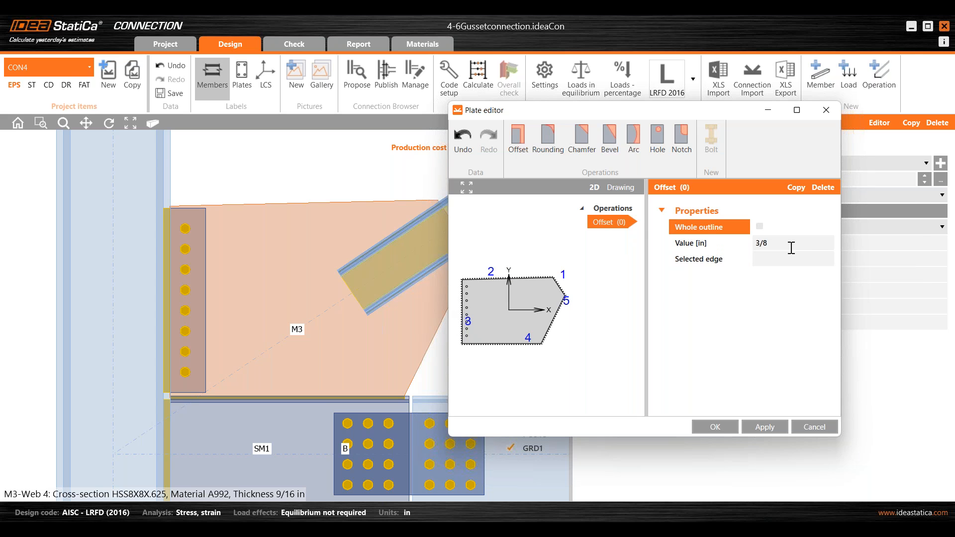
left_click(782, 259)
type("3")
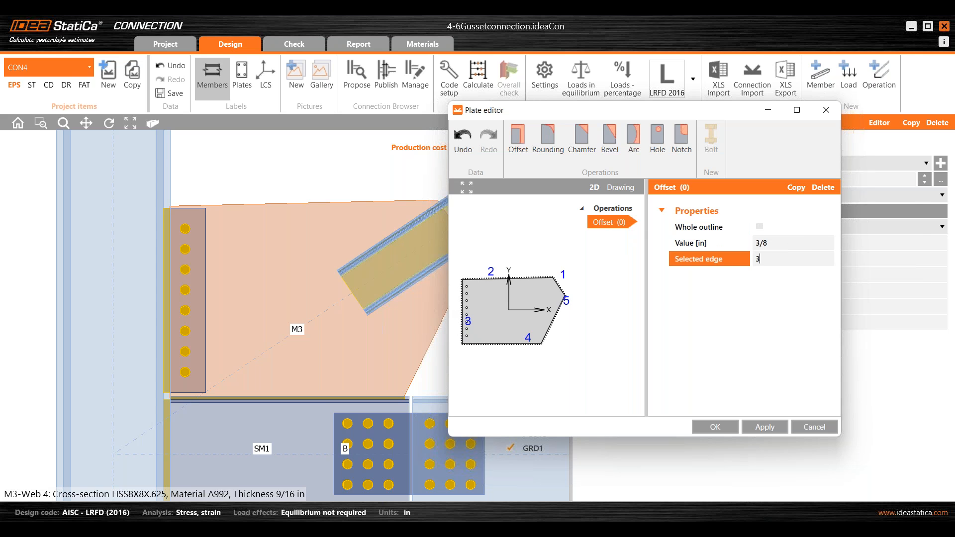
left_click(790, 248)
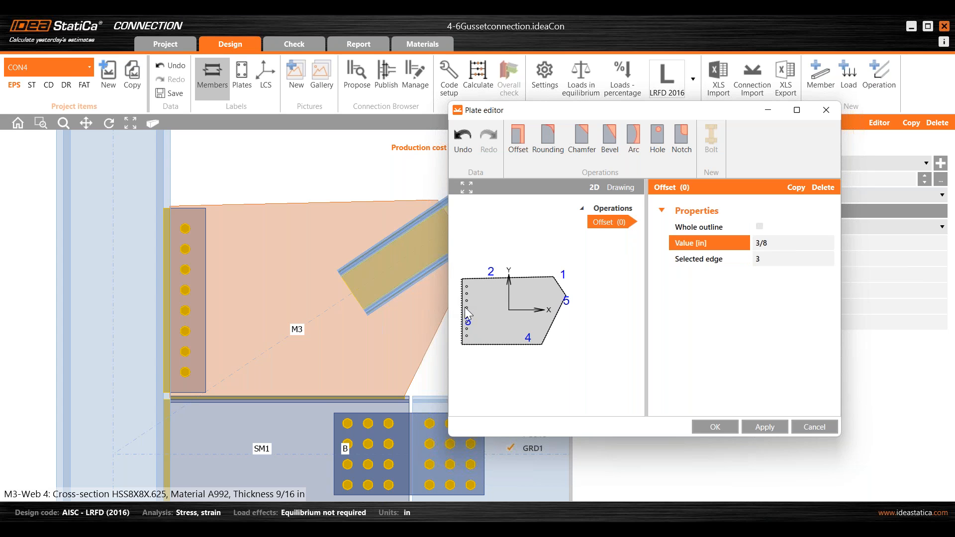
Step: Set the edge offset value to 1 in and apply the change to gusset plate SP1
double_click(786, 243)
type("1")
left_click(801, 257)
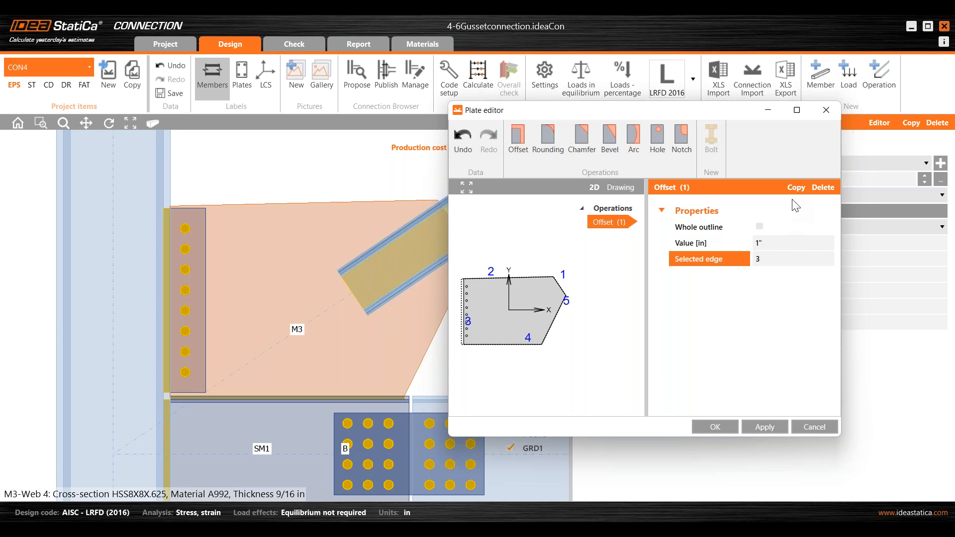
left_click(762, 427)
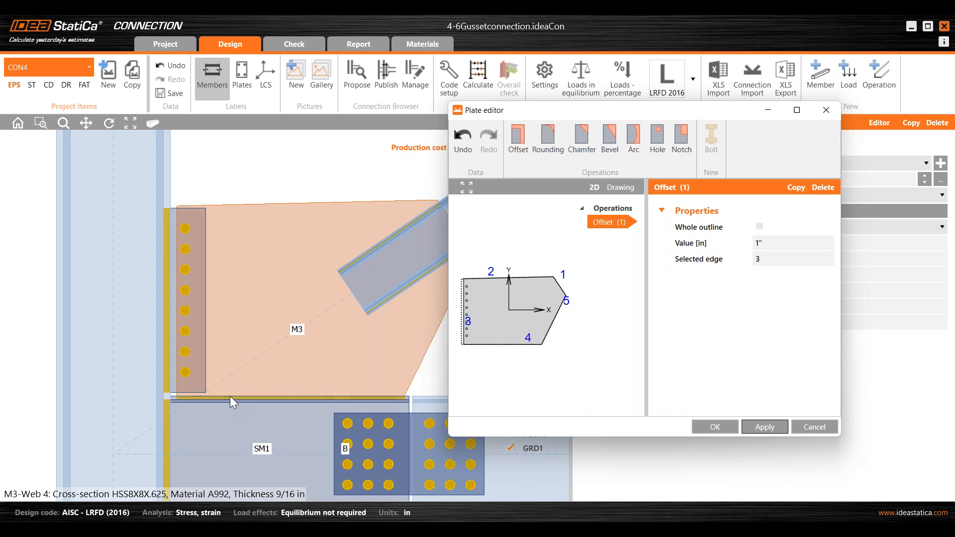
left_click_drag(515, 114, 565, 129)
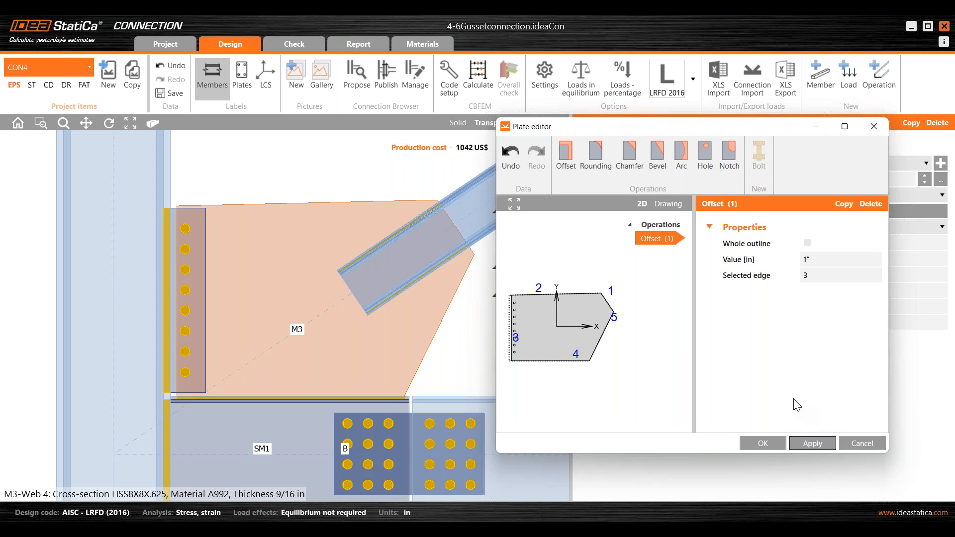
left_click(756, 443)
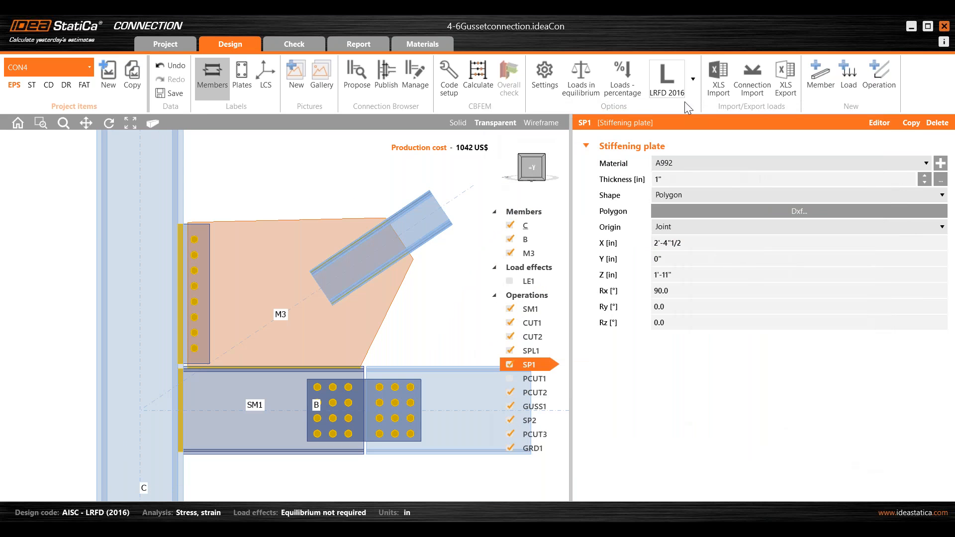
Step: Review gusset plate SP1's edge offset in the plate editor and its resulting gap at the column
left_click(879, 122)
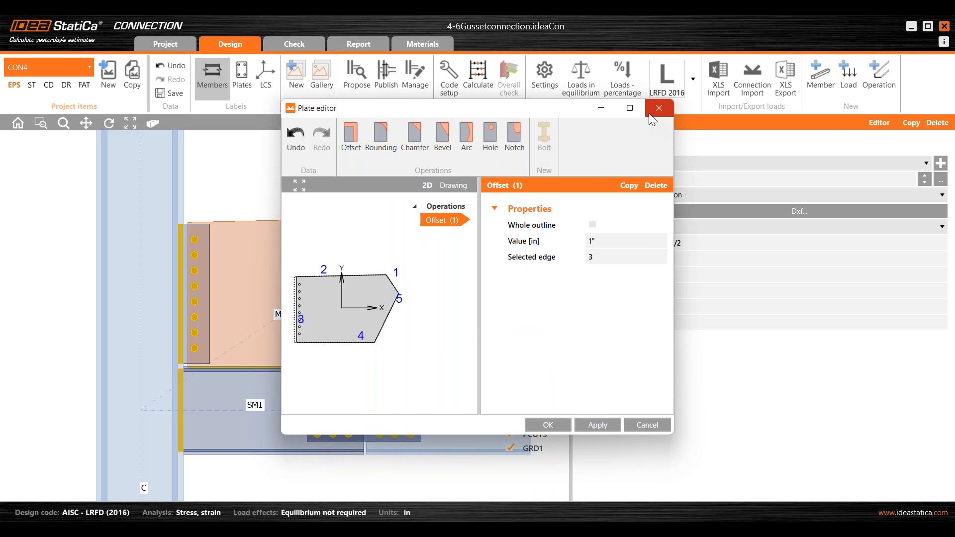
left_click(549, 424)
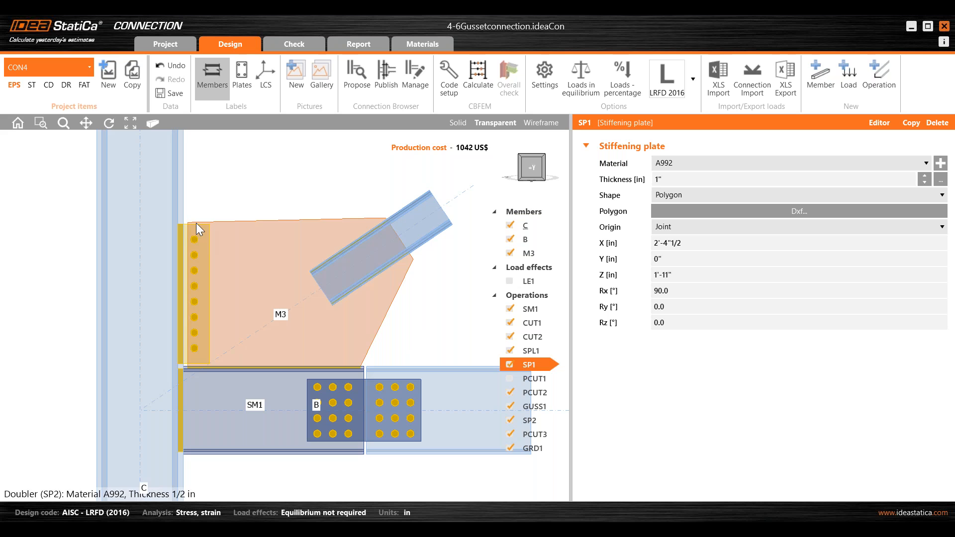
scroll(189, 226, "up", 2)
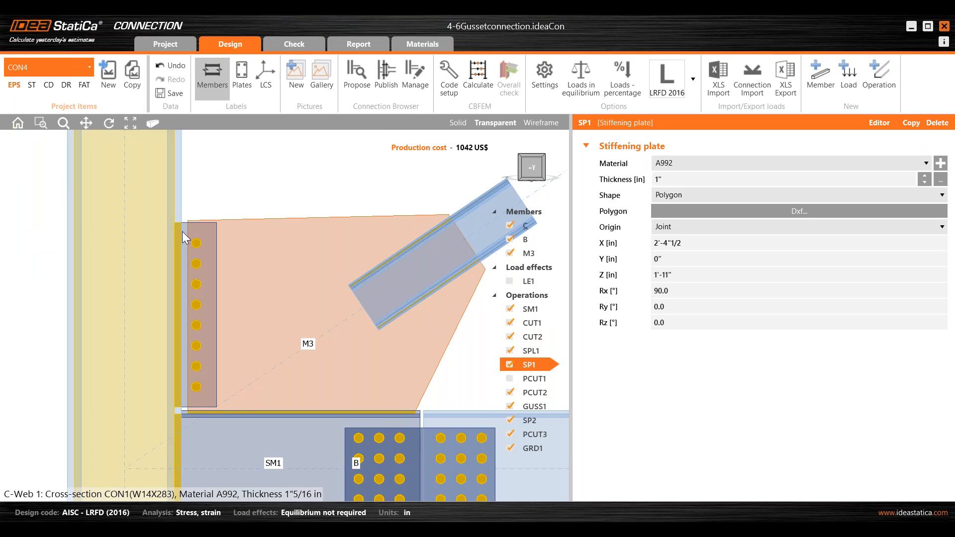
Step: Copy the connection as a new project item and deactivate its bolt grid GRD1, plate cut PCUT3 and doubler SP2
left_click(127, 76)
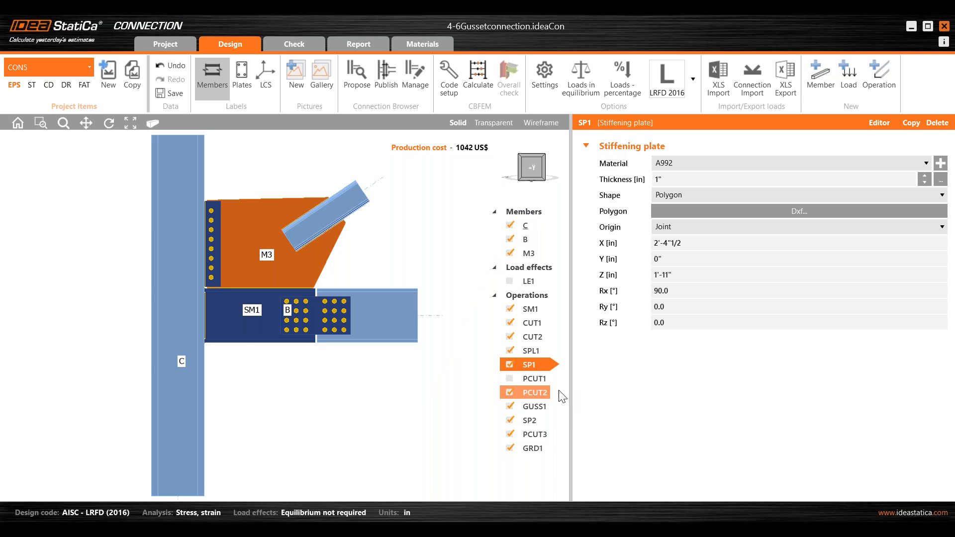
left_click(509, 447)
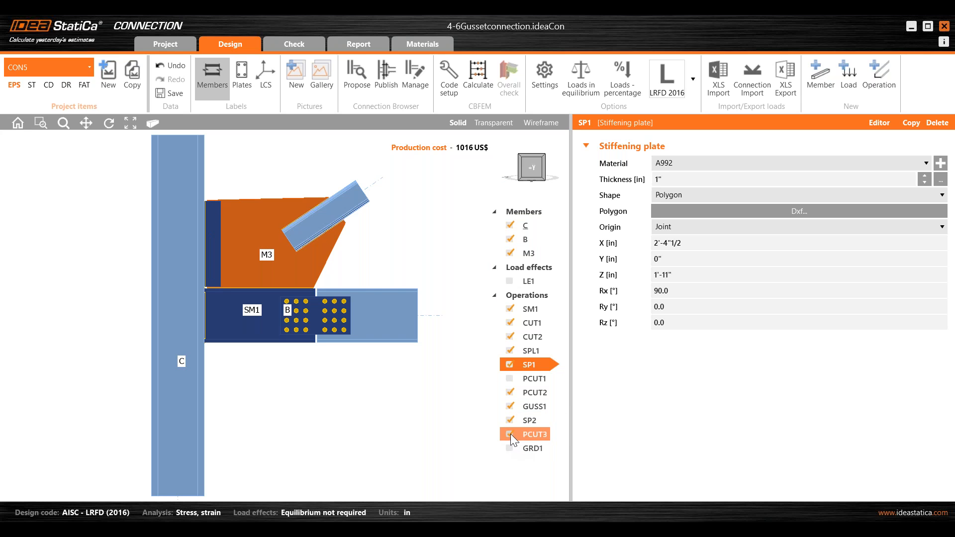
left_click(509, 434)
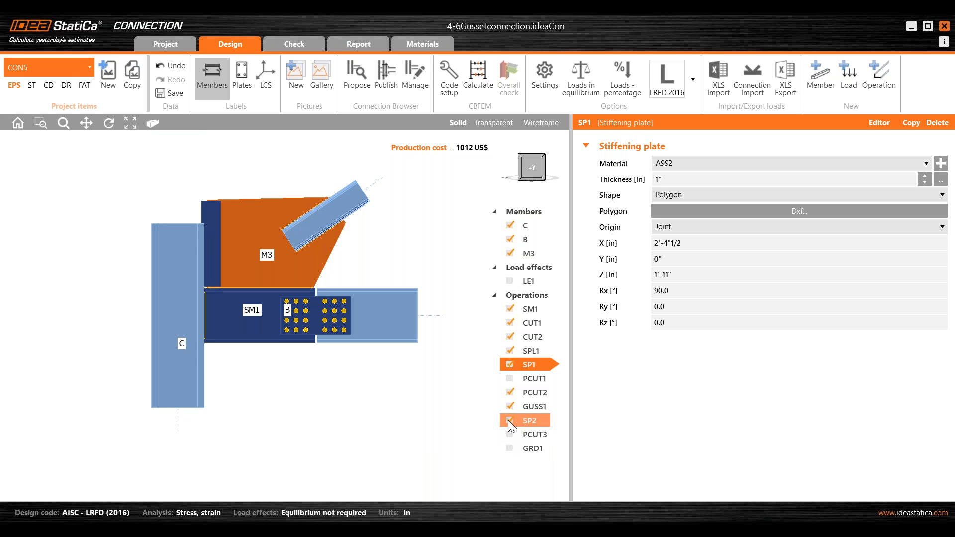
left_click(508, 420)
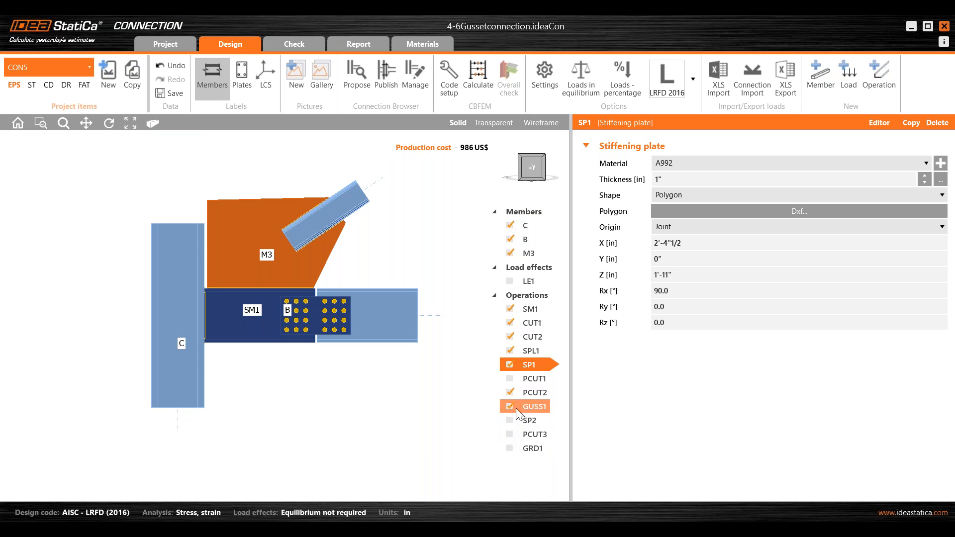
left_click(871, 131)
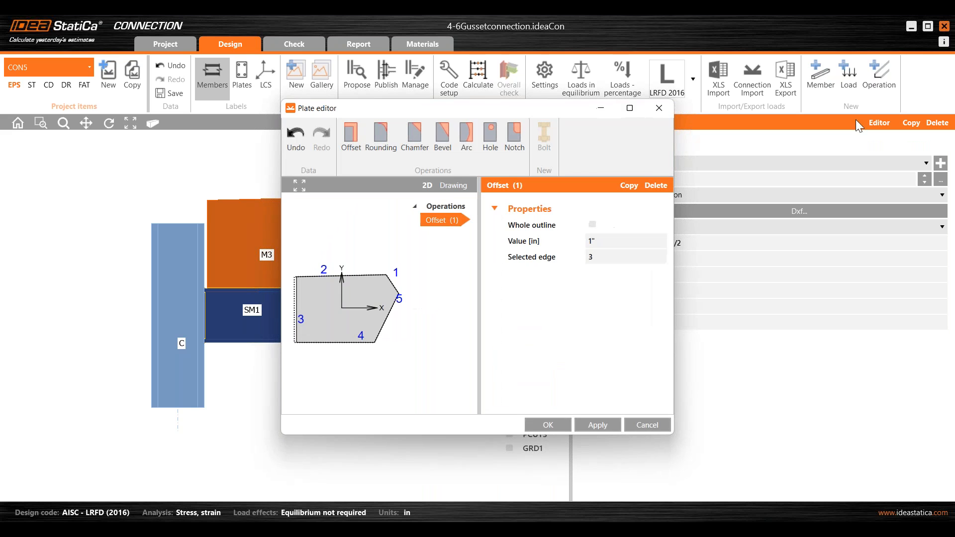
right_click(441, 222)
left_click(458, 247)
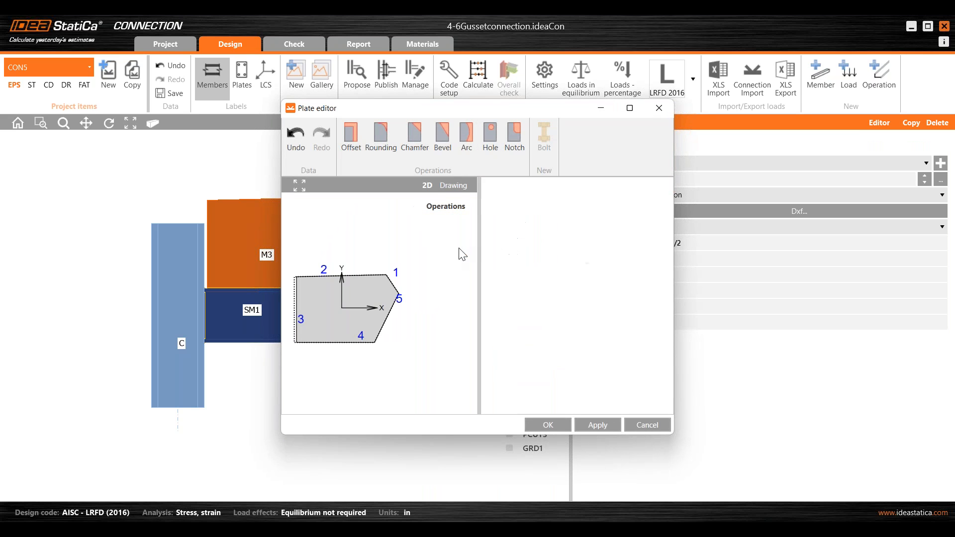
left_click(659, 108)
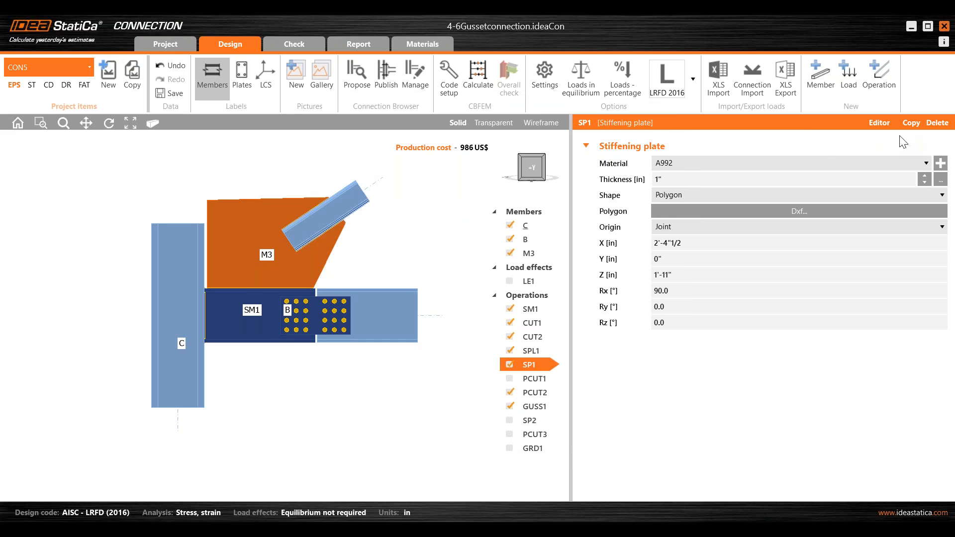
Step: Delete the edge offset operation from gusset plate SP1 in the plate editor and confirm the change
left_click(879, 124)
right_click(441, 219)
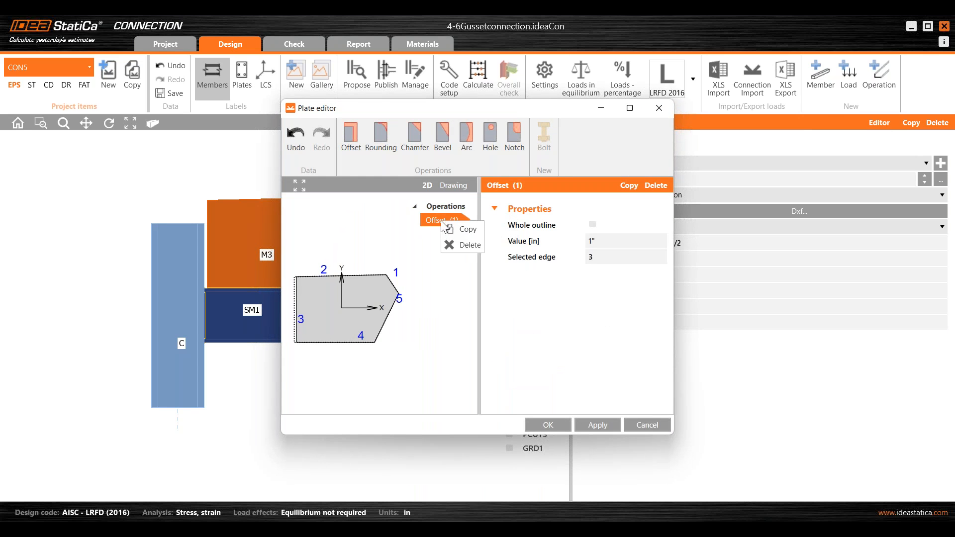
left_click(456, 245)
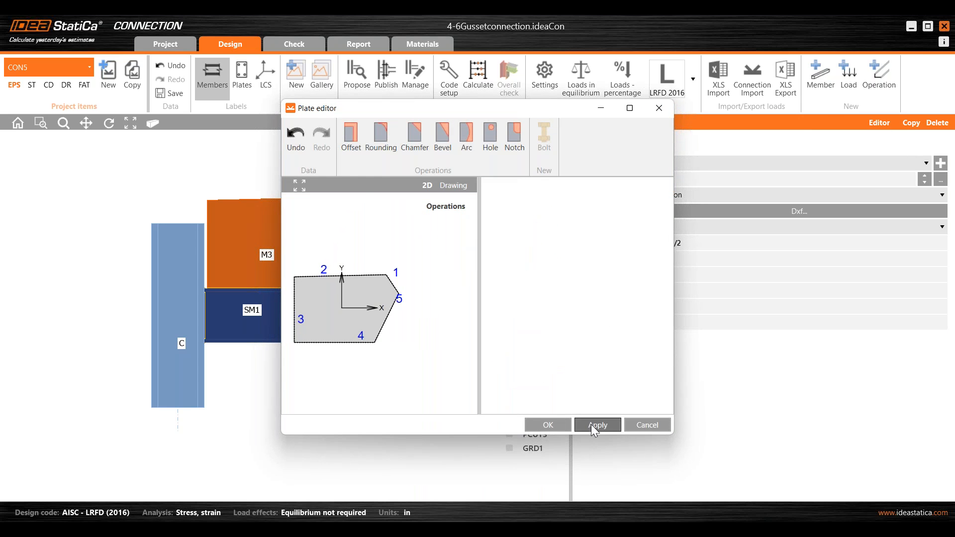
left_click(547, 425)
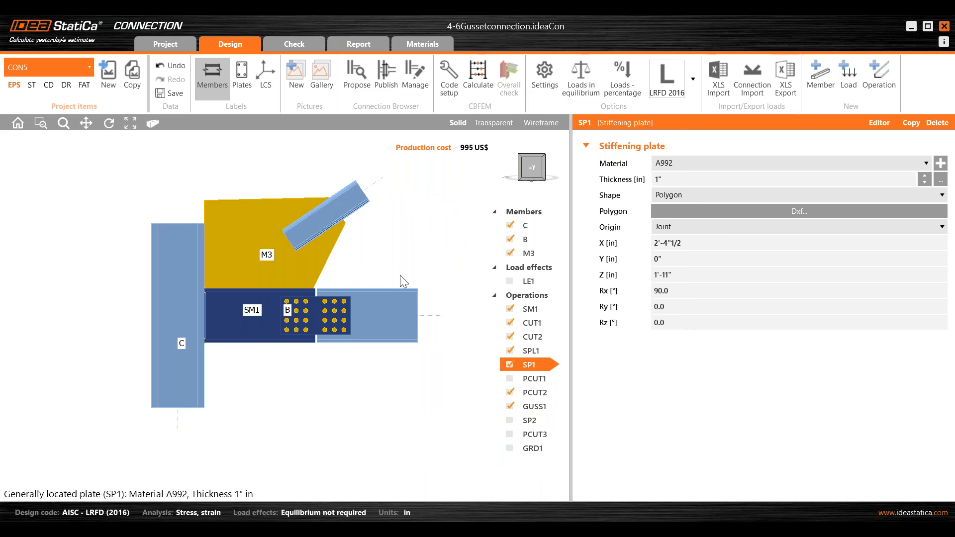
Step: Reactivate plate cut PCUT1 between the gusset and column C, and set its welds to none
left_click(511, 378)
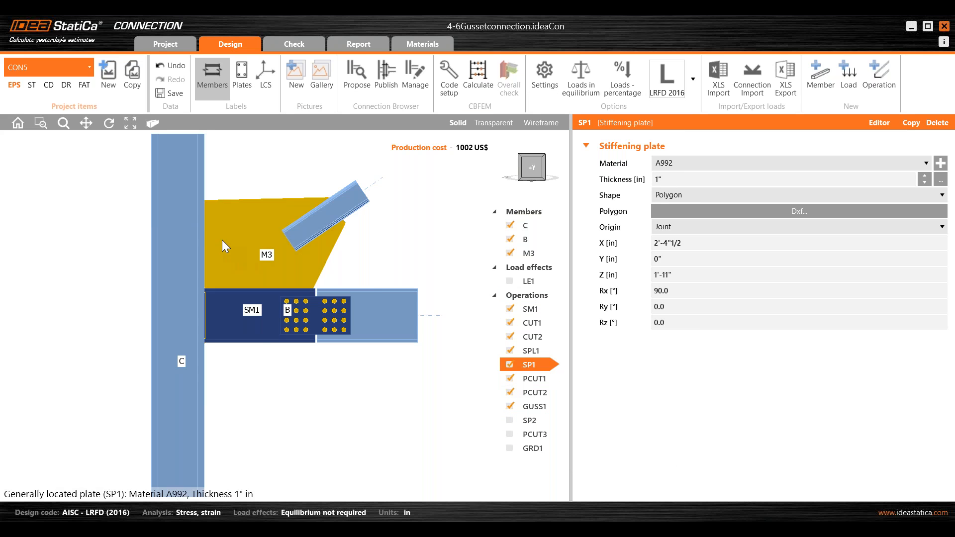
scroll(222, 239, "up", 2)
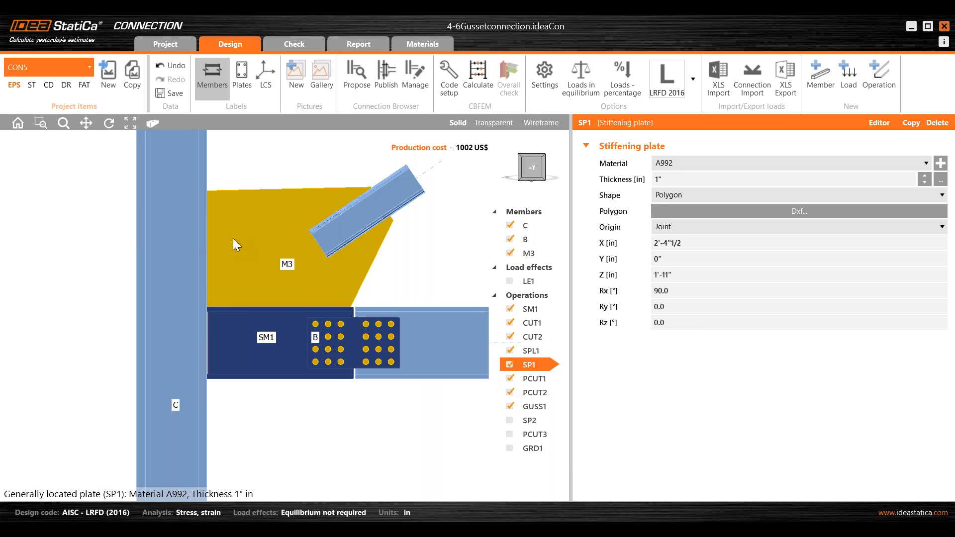
left_click(539, 380)
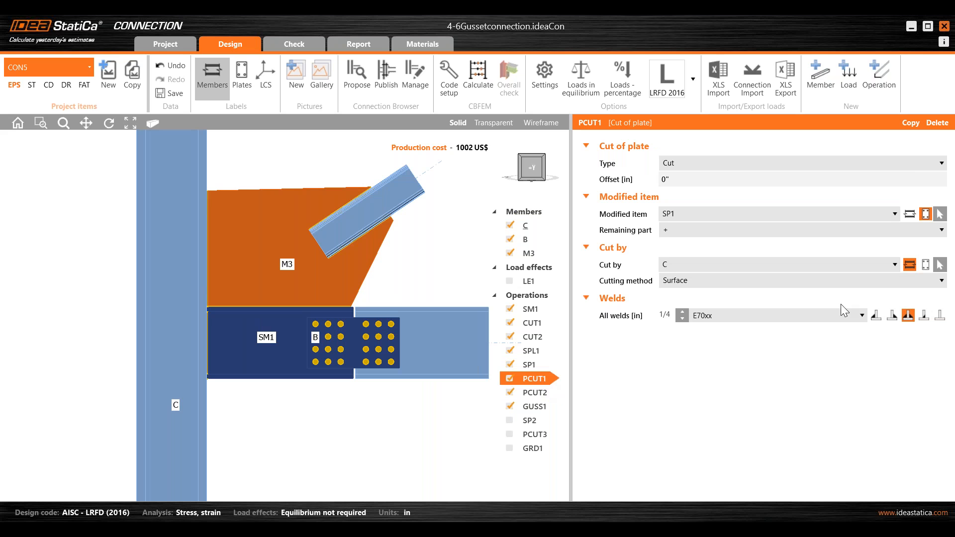
left_click(943, 317)
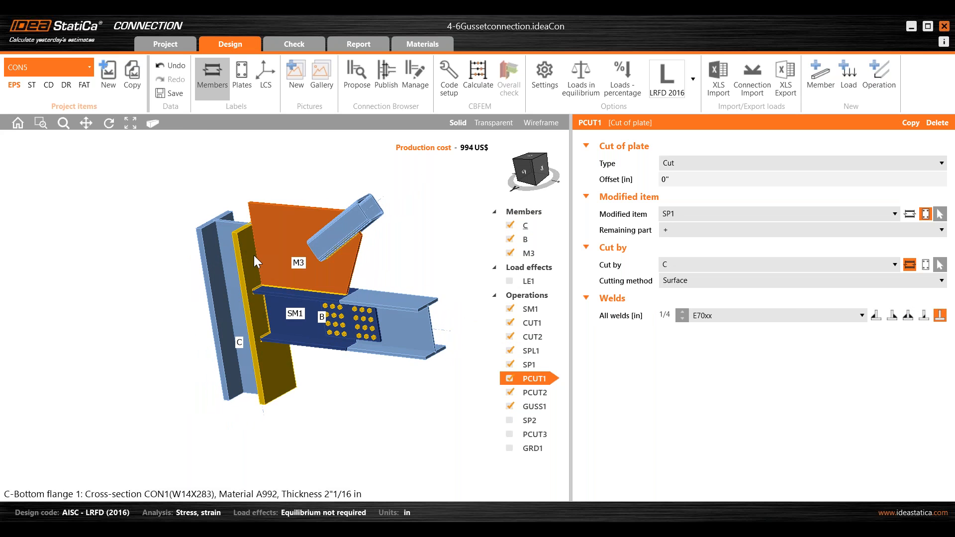
scroll(254, 255, "up", 3)
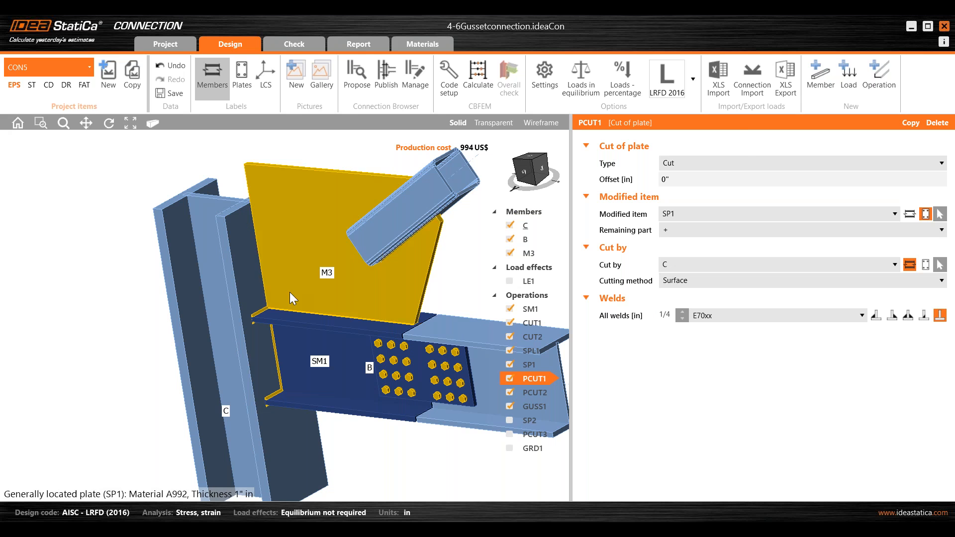
left_click(530, 178)
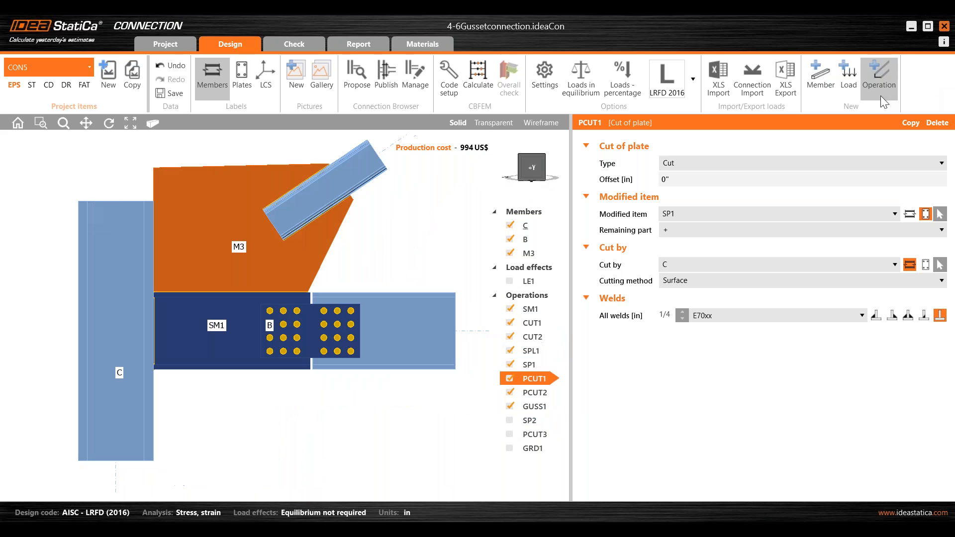
Step: Add a Cleat operation and choose gusset plate SP1 instead of the beam web as the item it connects to column C
left_click(879, 74)
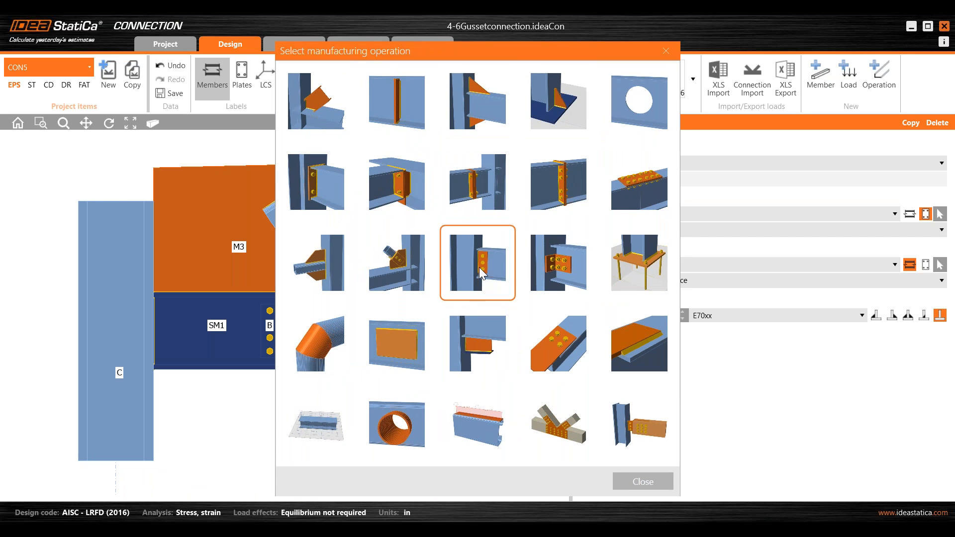
left_click(561, 274)
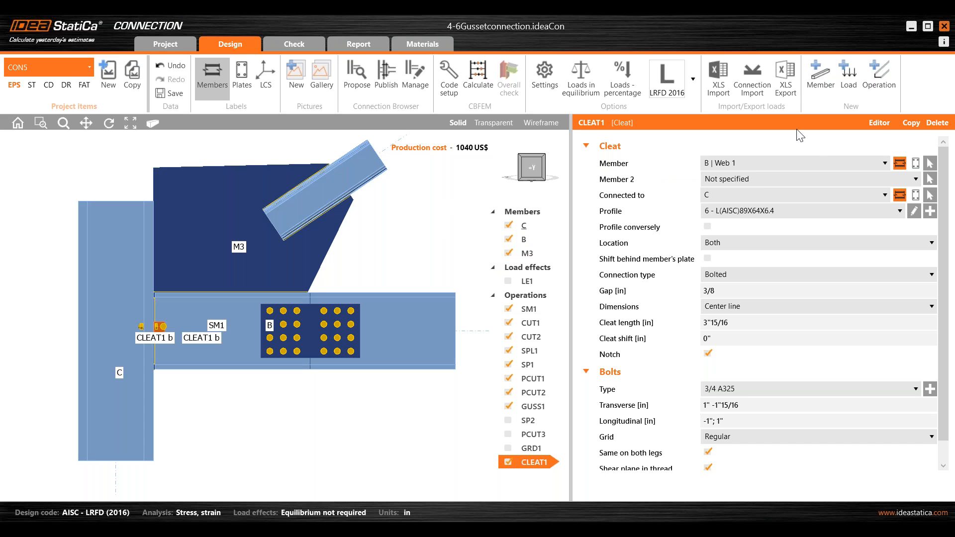
left_click(885, 163)
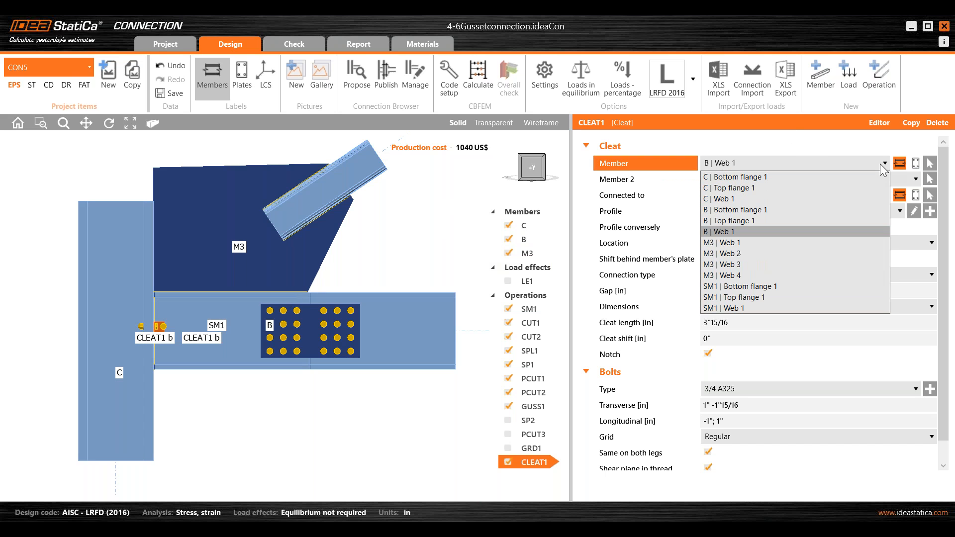
left_click(916, 167)
left_click(916, 164)
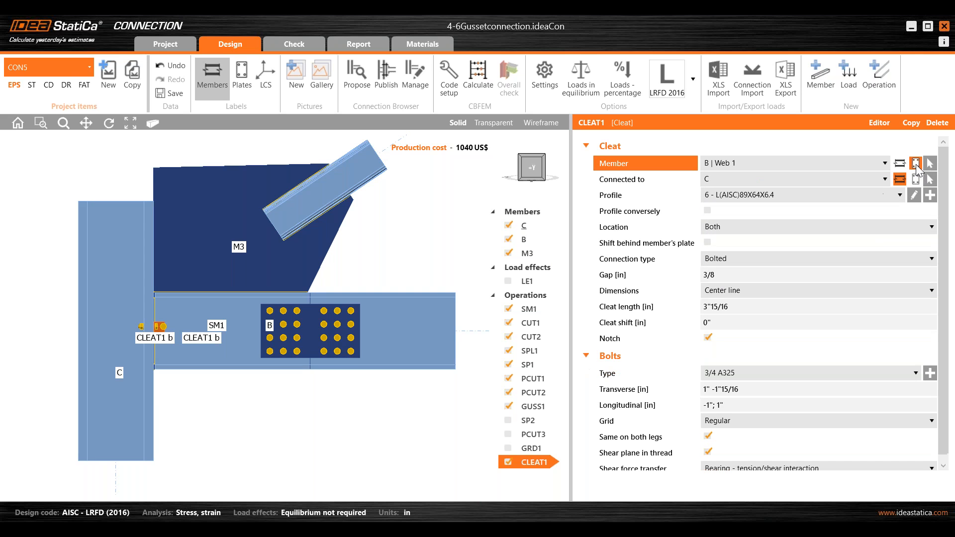
left_click(870, 162)
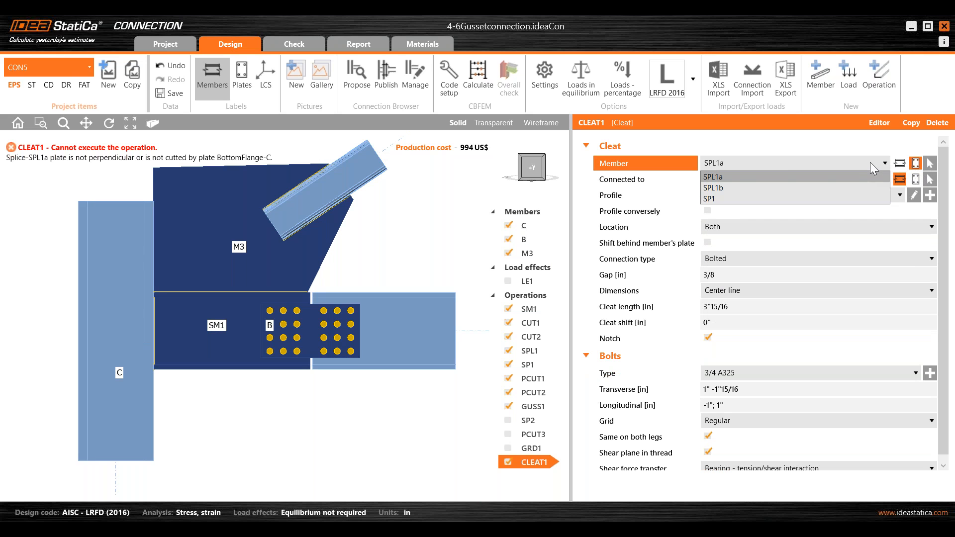
left_click(715, 197)
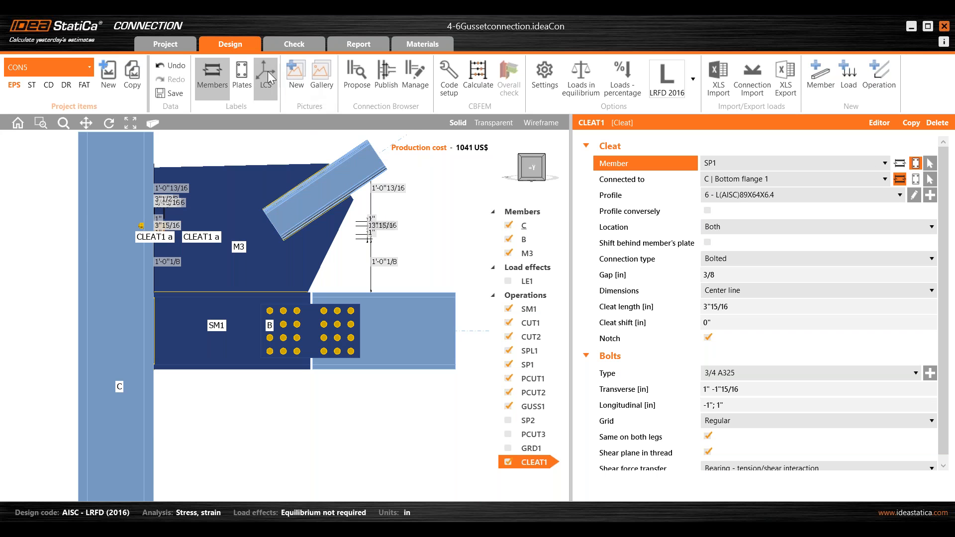
Step: Set the cleat's angle profile to L4X4X5/8
scroll(148, 233, "up", 4)
middle_click_drag(271, 252, 219, 266, "ctrl")
middle_click_drag(246, 214, 248, 303)
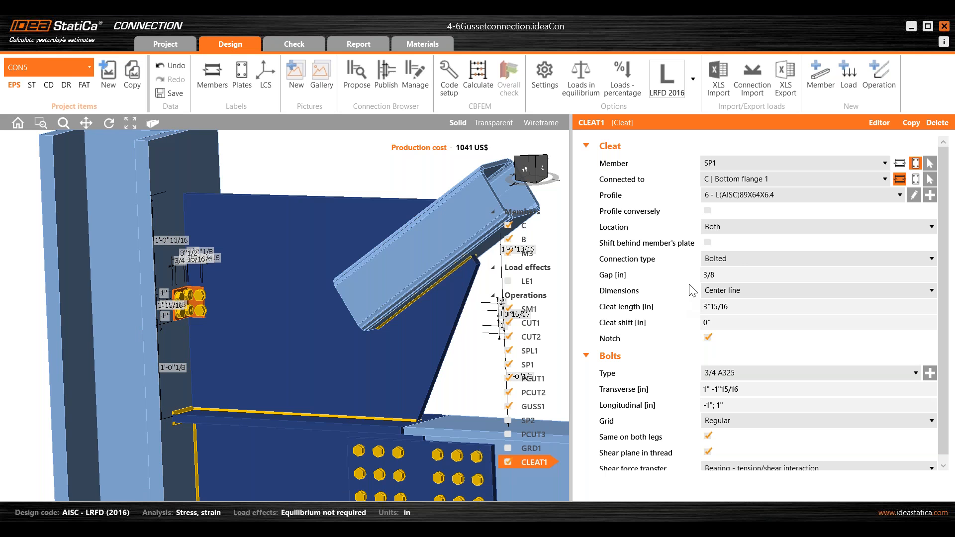
left_click(900, 195)
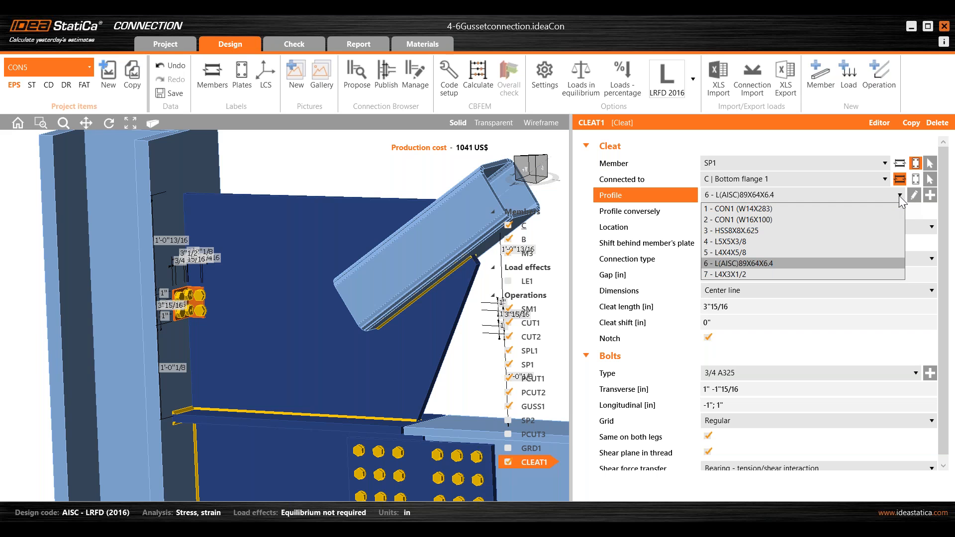
left_click(932, 199)
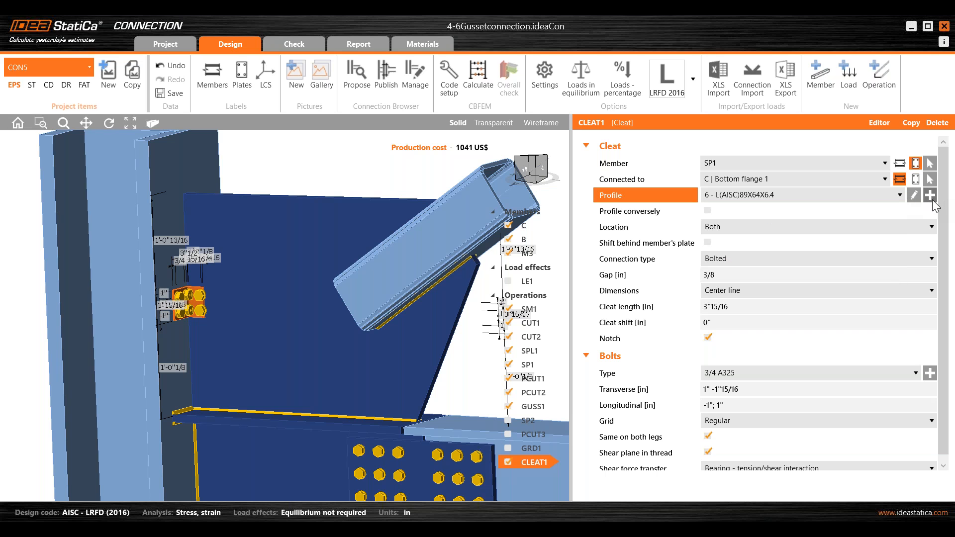
left_click(930, 195)
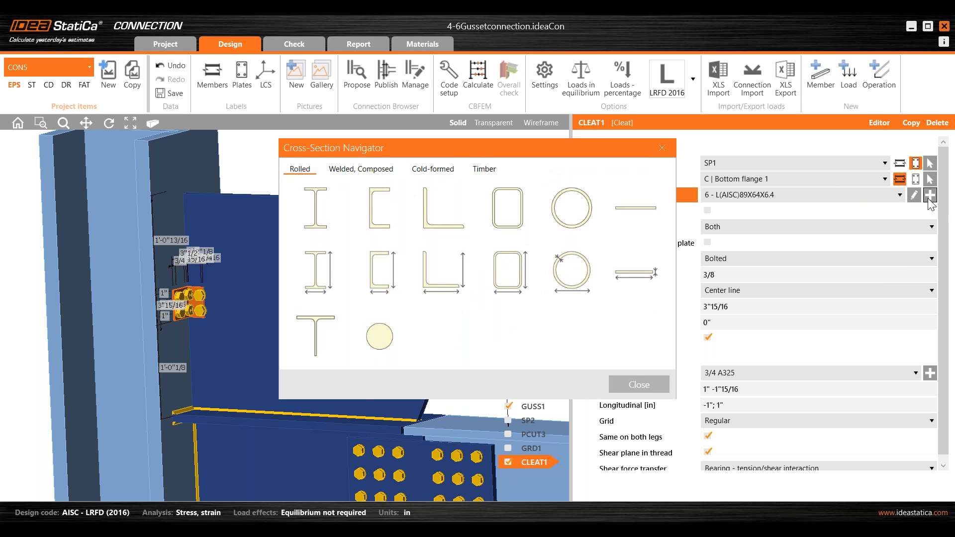
left_click(662, 148)
left_click(882, 196)
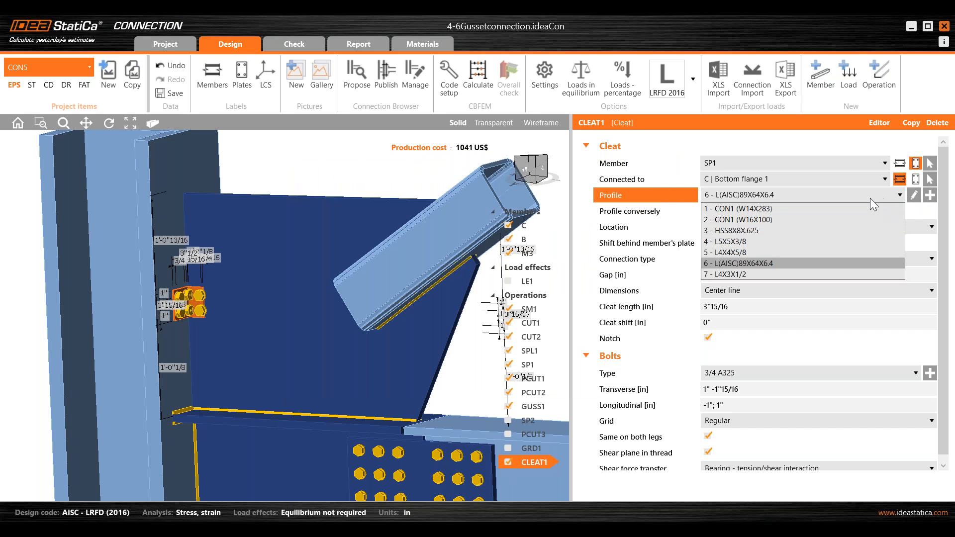
left_click(746, 253)
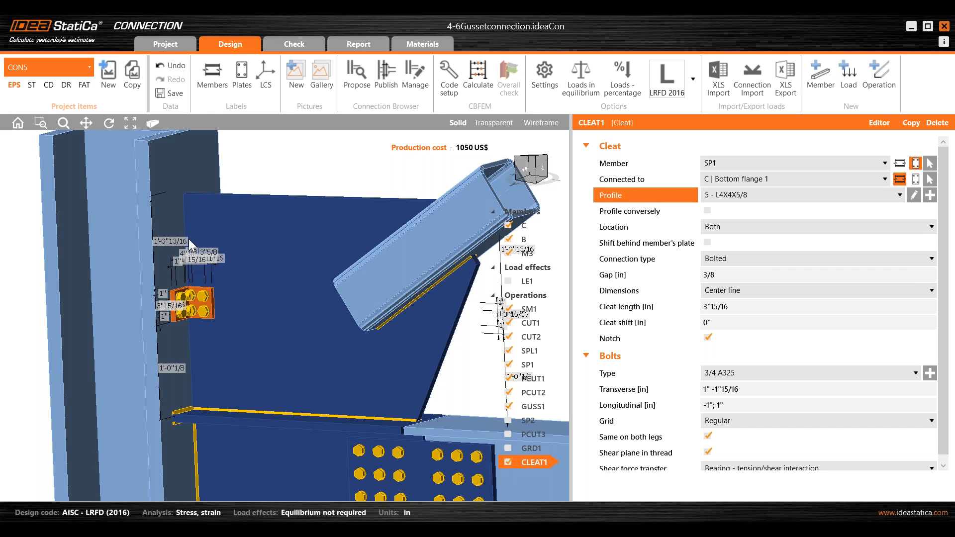
Step: Set the cleat length to 2'-0", keeping its dimensions referenced to the center line
scroll(241, 264, "down", 5)
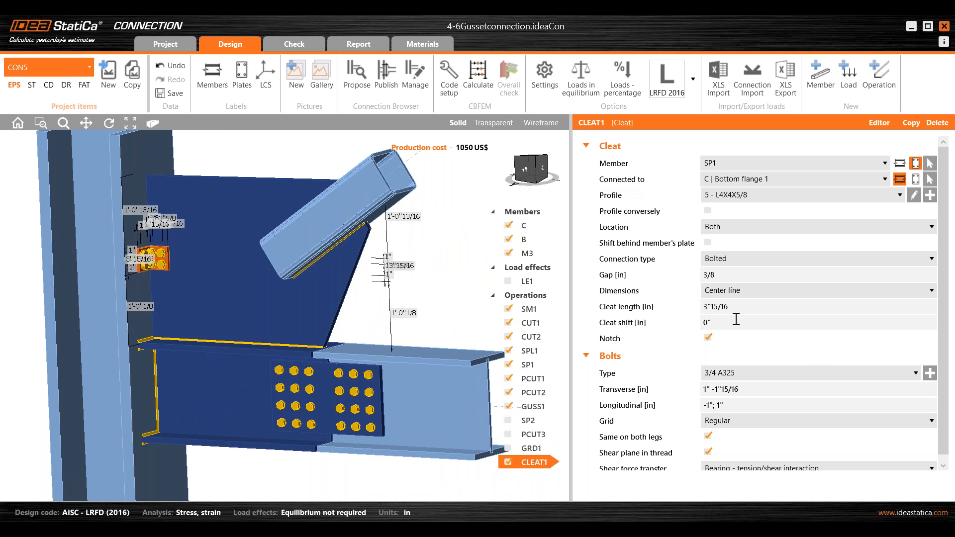
left_click(751, 306)
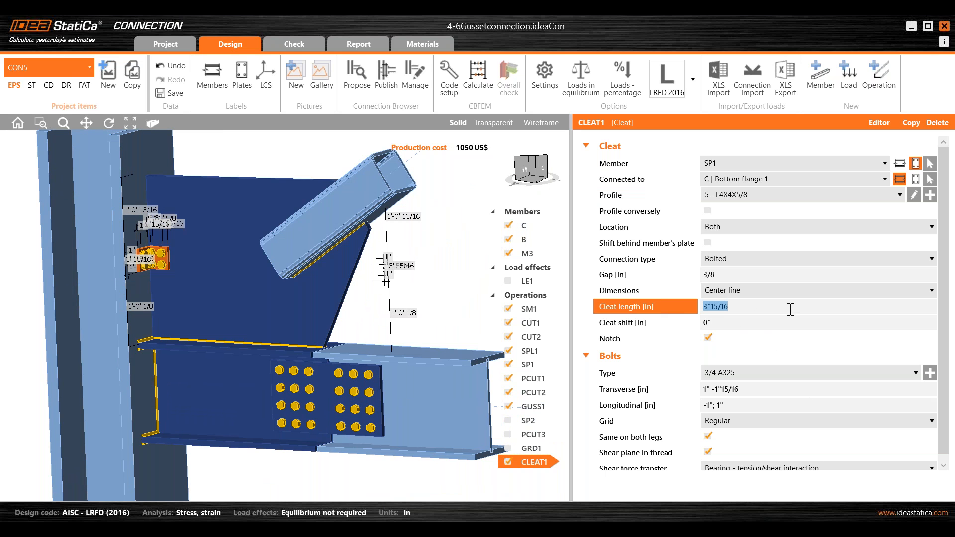
type("2'-0")
key("Tab")
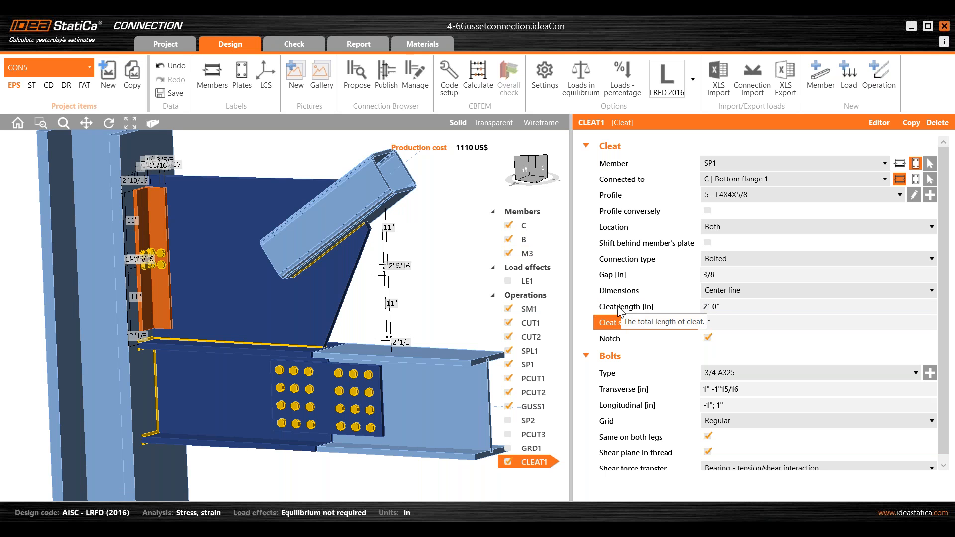
left_click(726, 293)
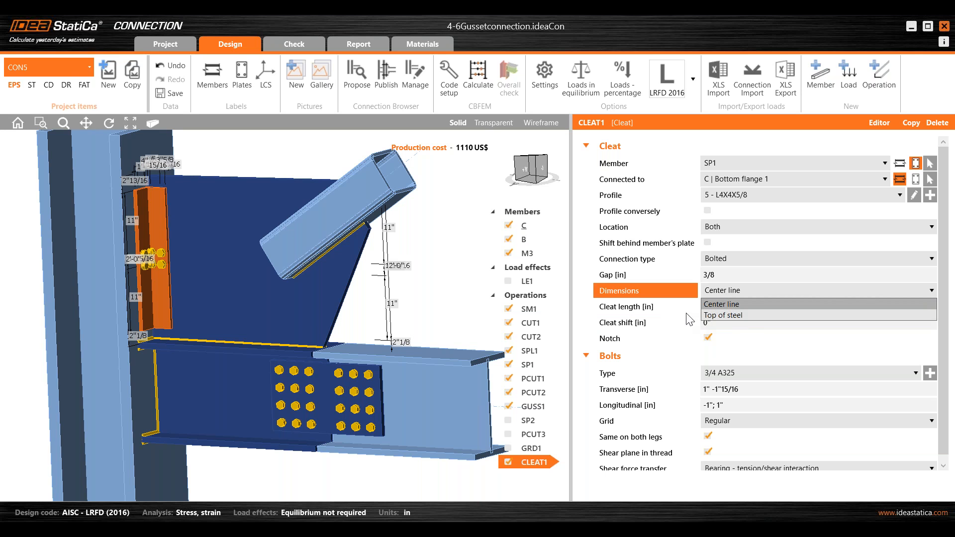
left_click(659, 306)
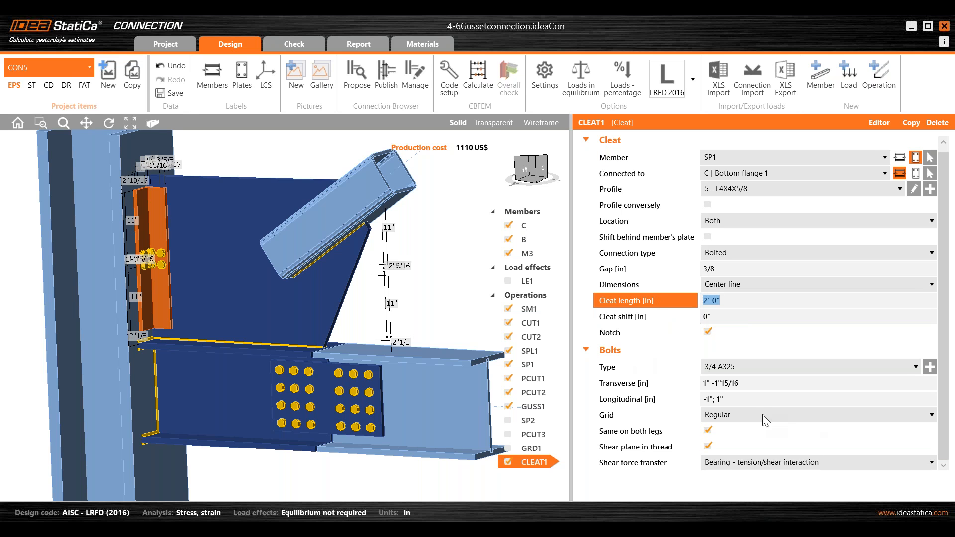
Step: Set the cleat's transverse and longitudinal bolt positions to 1 in each and return to the front view
left_click(766, 398)
left_click(662, 392)
type("1")
left_click(763, 384)
left_click(656, 382)
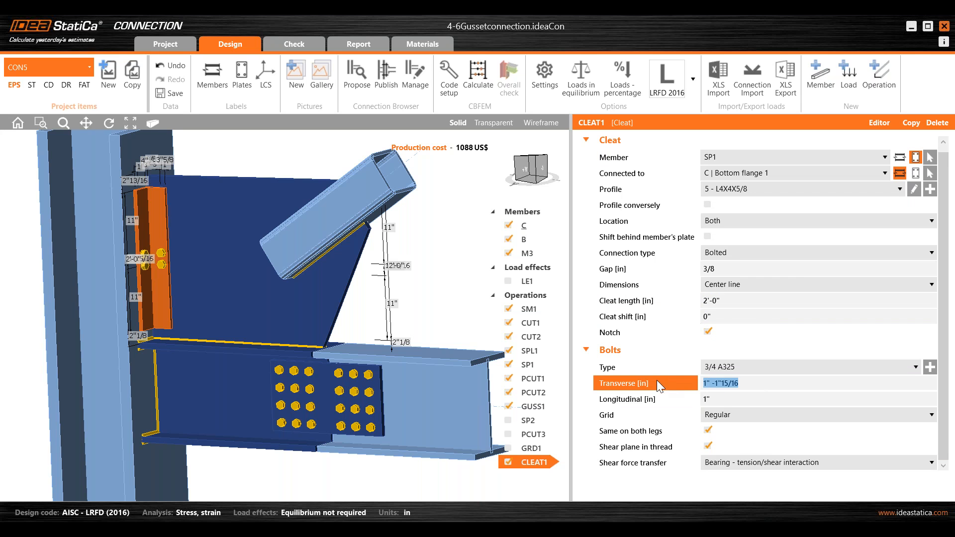
type("1")
left_click(746, 399)
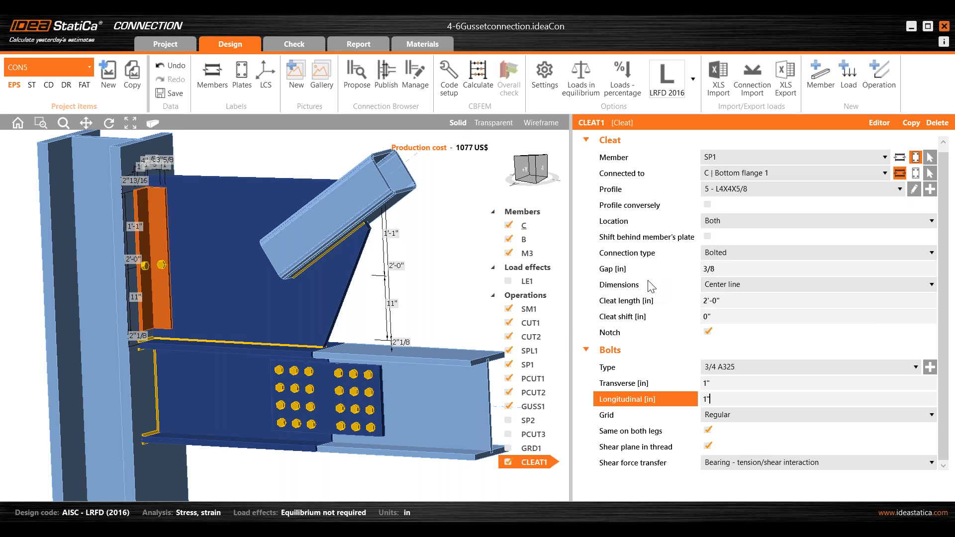
scroll(146, 208, "up", 5)
scroll(230, 171, "down", 3)
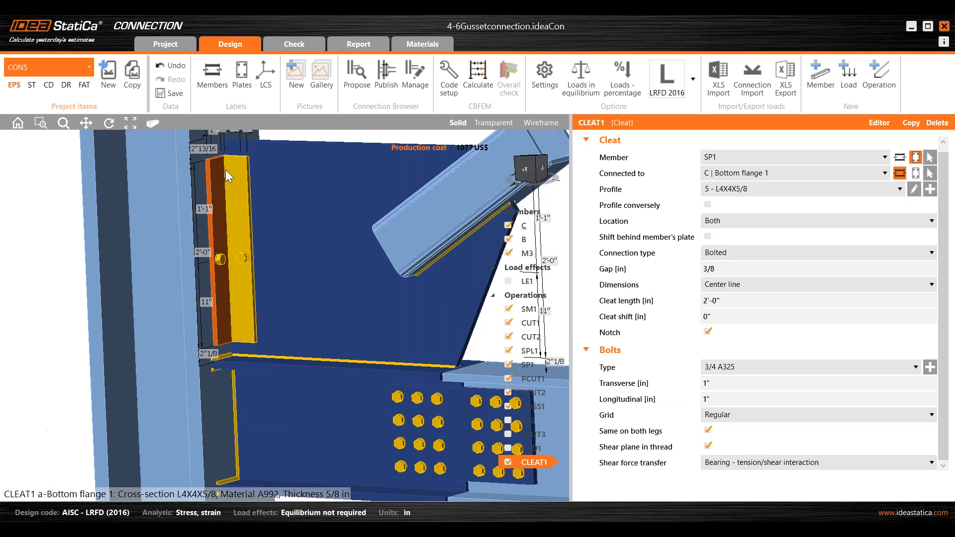
left_click(524, 169)
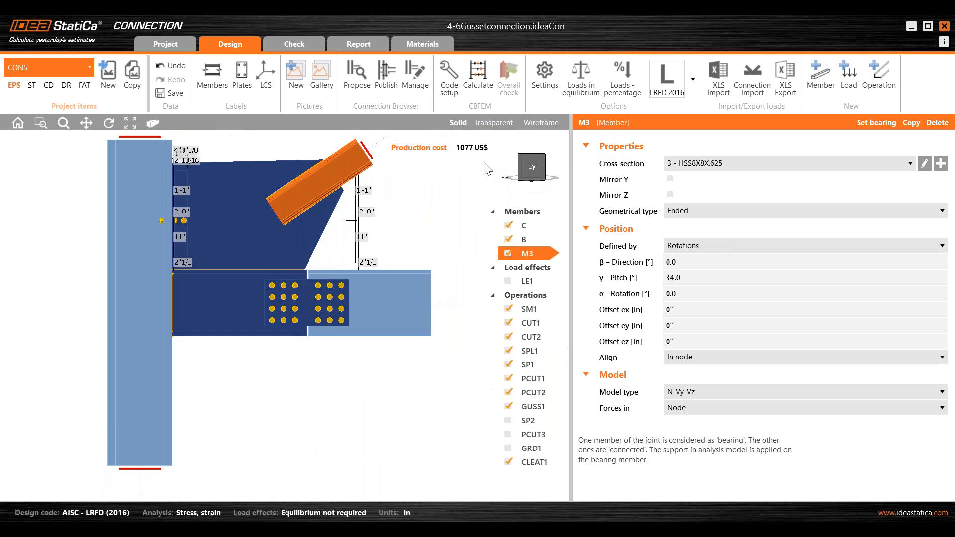
Step: Show the model in transparent display and select the angle cleat joining the gusset plate to the column flange for editing
middle_click_drag(261, 231, 273, 236)
scroll(205, 232, "up", 5)
middle_click_drag(318, 284, 305, 258)
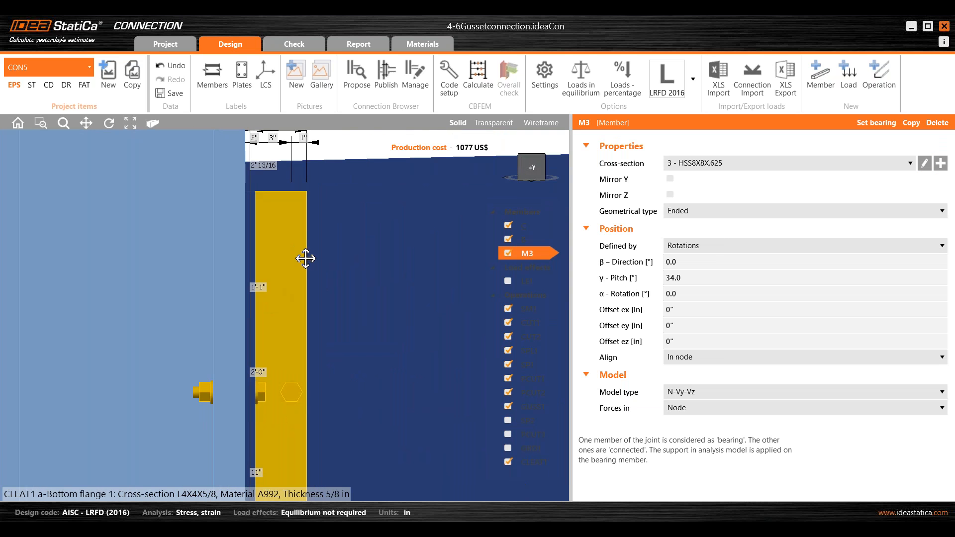
left_click(483, 127)
scroll(384, 214, "down", 5)
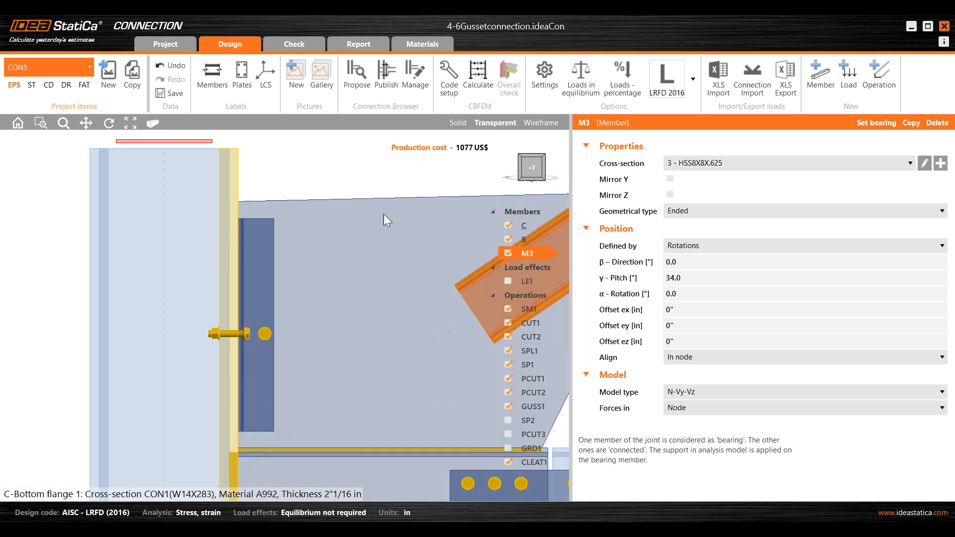
scroll(324, 283, "up", 2)
left_click(295, 304)
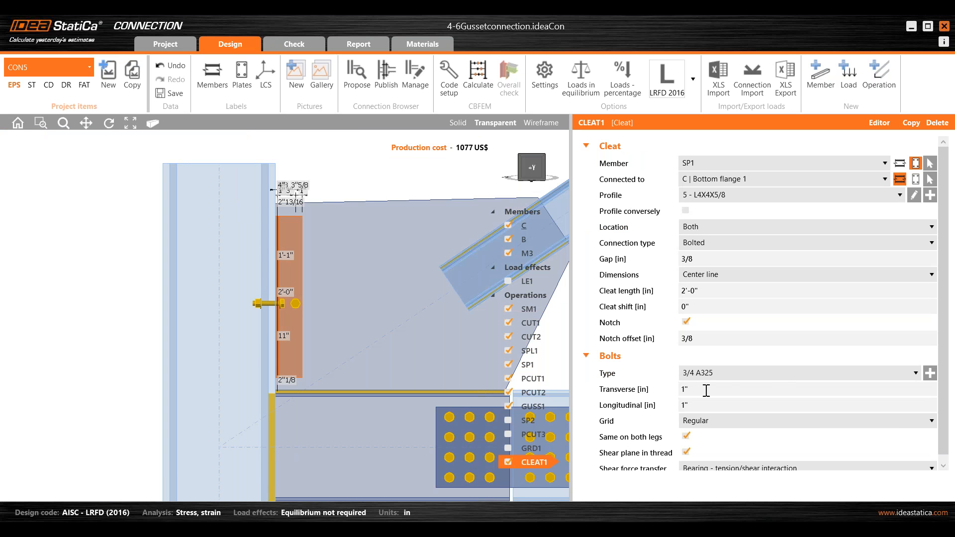
left_click(706, 391)
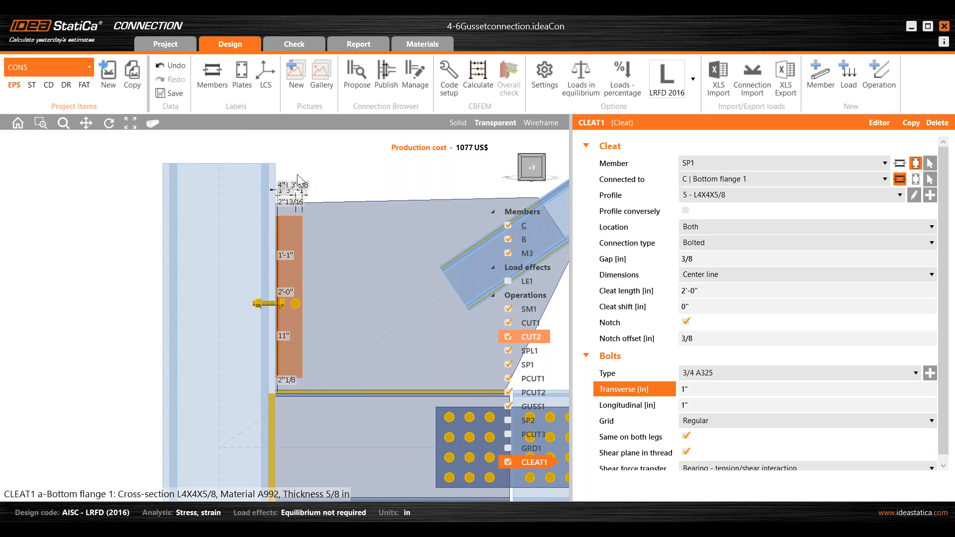
left_click(702, 404)
left_click(703, 389)
left_click(705, 403)
type("2")
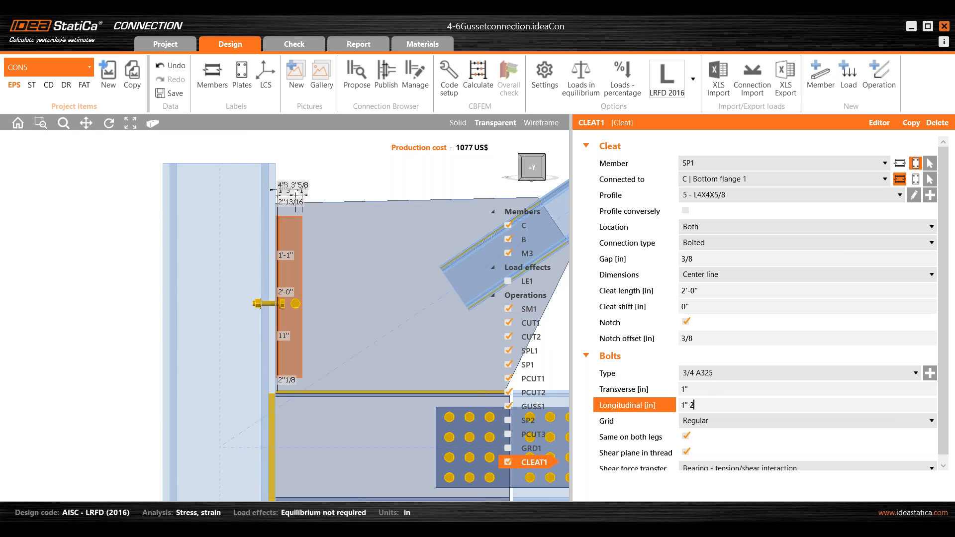
left_click(707, 391)
left_click(710, 407)
key("BackSpace")
key("BackSpace")
Step: Try adding bolt rows to the cleat by entering transverse positions of 1" -1'-0" 3"
left_click(711, 387)
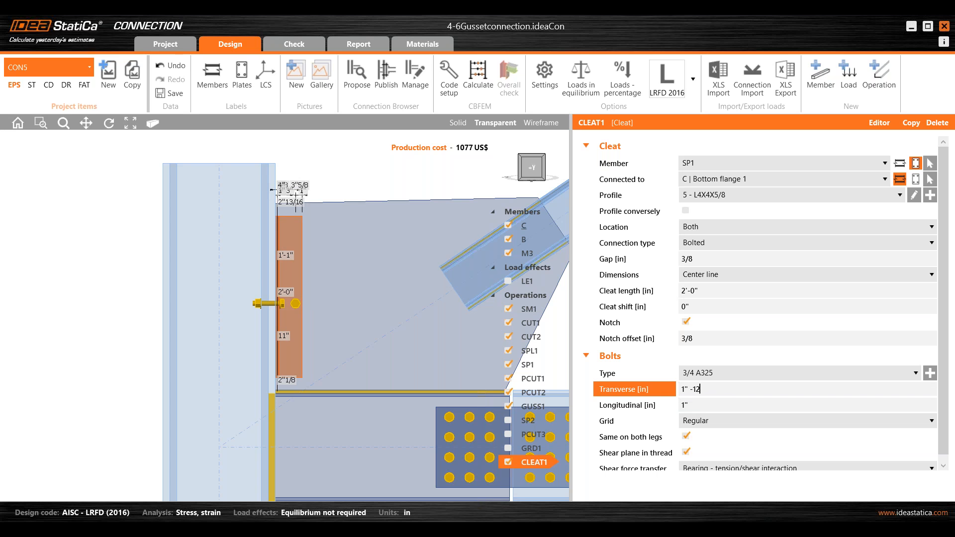
left_click(712, 405)
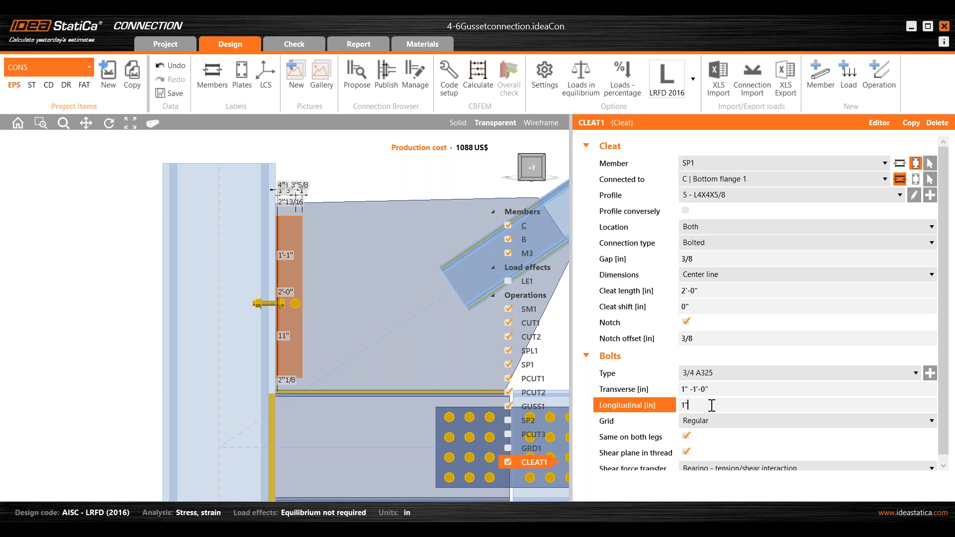
left_click(730, 386)
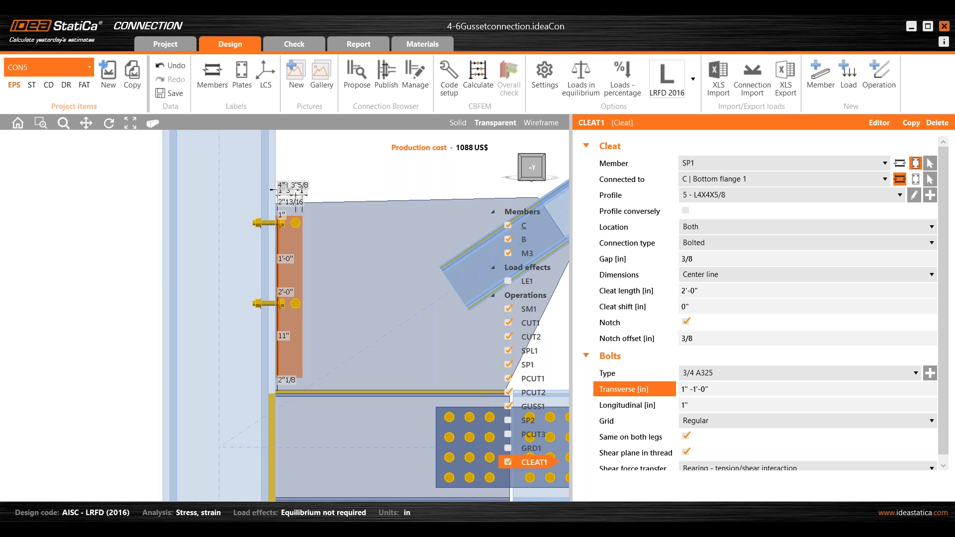
type("-3")
left_click(738, 405)
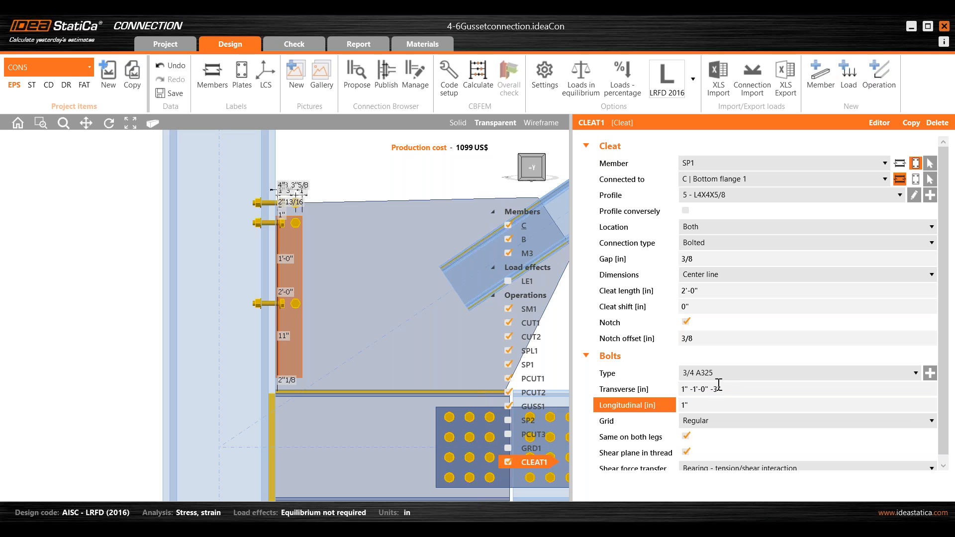
left_click(715, 389)
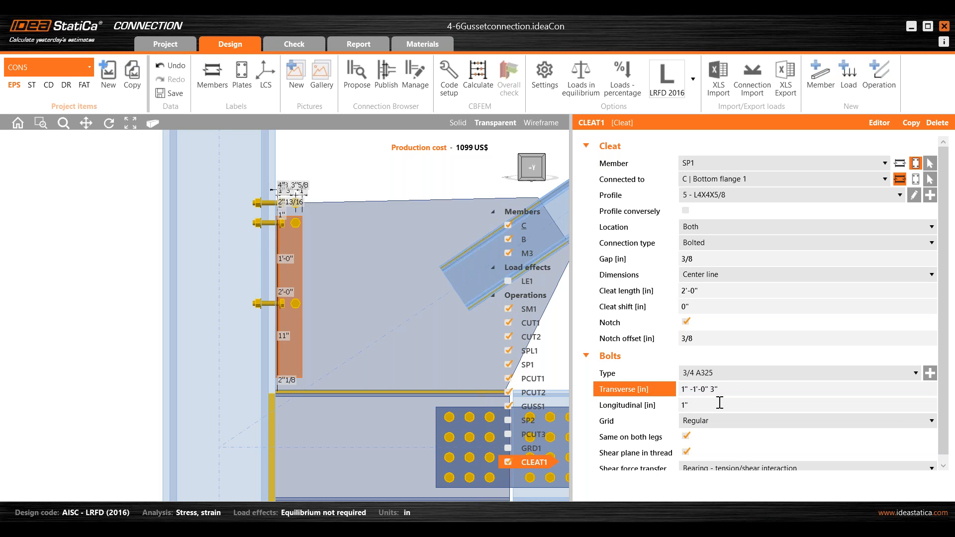
left_click(718, 404)
left_click(734, 388)
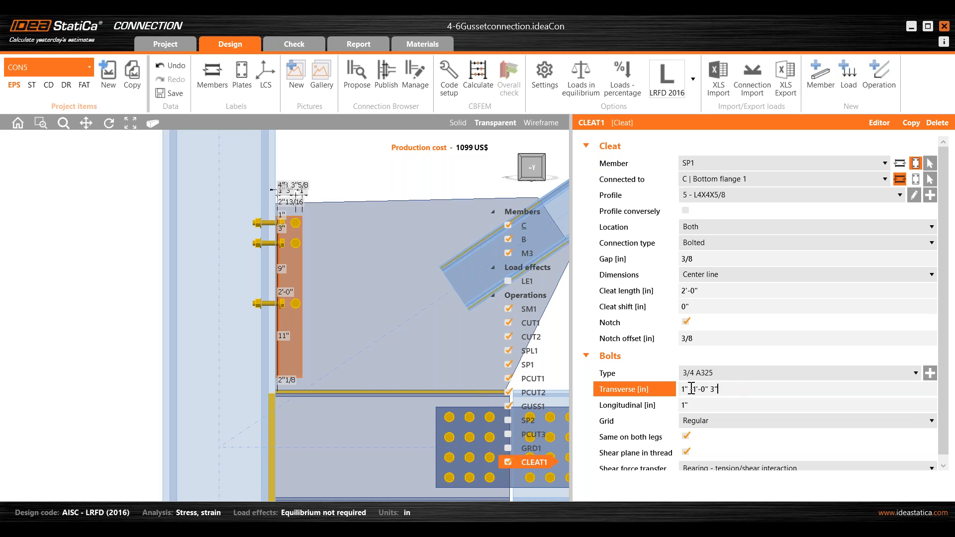
Step: Try transverse bolt positions without the leading 1", changing the first offset to -1'-2" and keeping the 3" spacing
key("Home")
key("Delete")
key("Delete")
key("Delete")
left_click(718, 405)
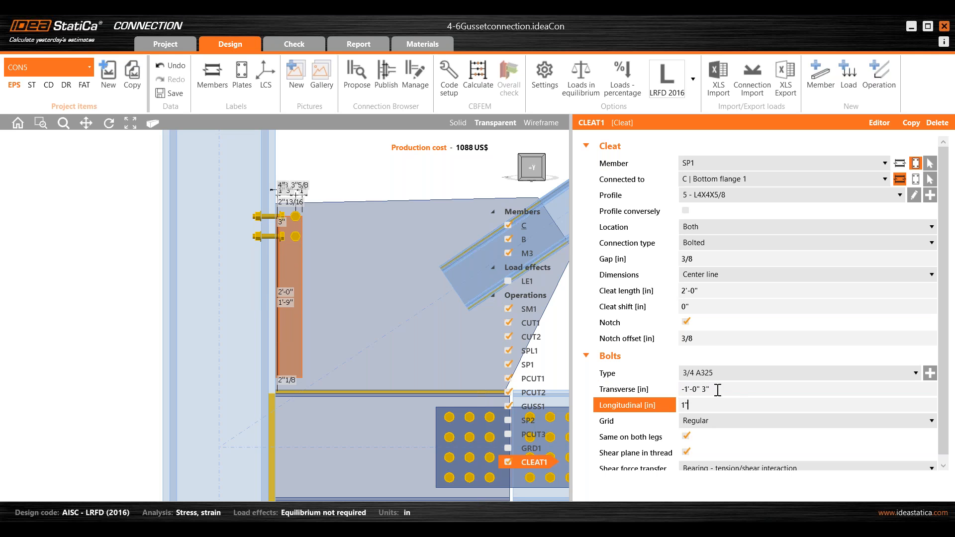
left_click(697, 390)
key("BackSpace")
type("2")
left_click(702, 403)
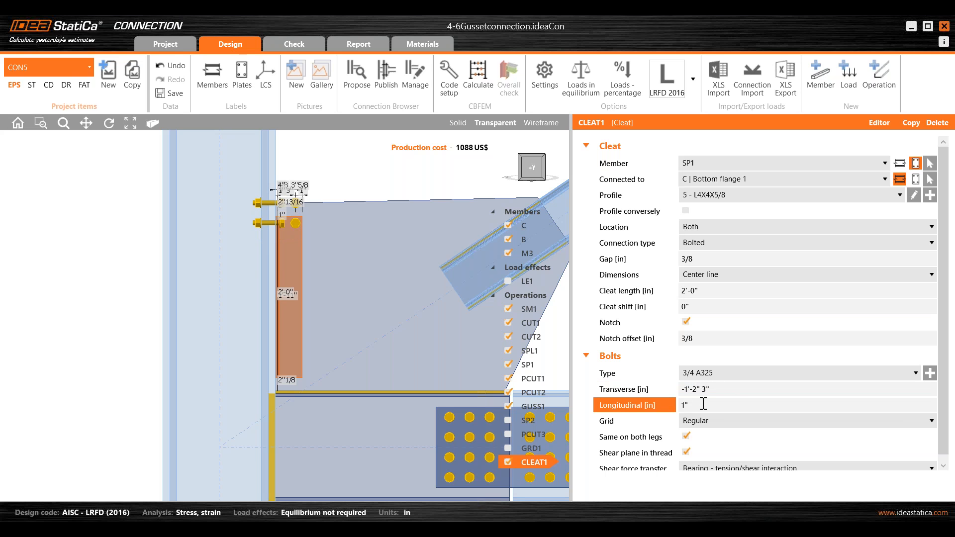
Step: Replace the cleat's transverse bolt positions with -11" 3"*7 to fill the angle with evenly spaced bolt rows
left_click_drag(715, 389, 679, 390)
type("-11")
left_click(728, 406)
left_click(731, 389)
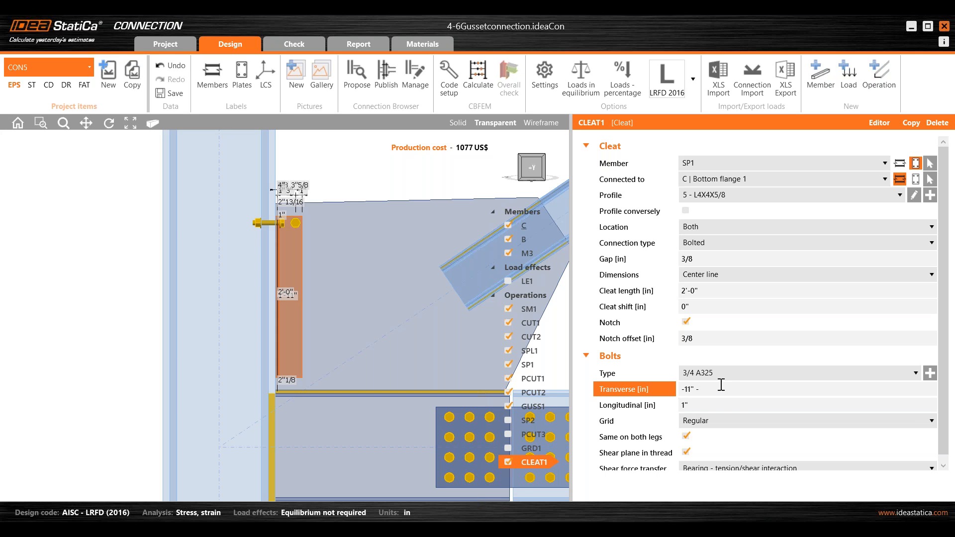
type("3")
left_click(706, 405)
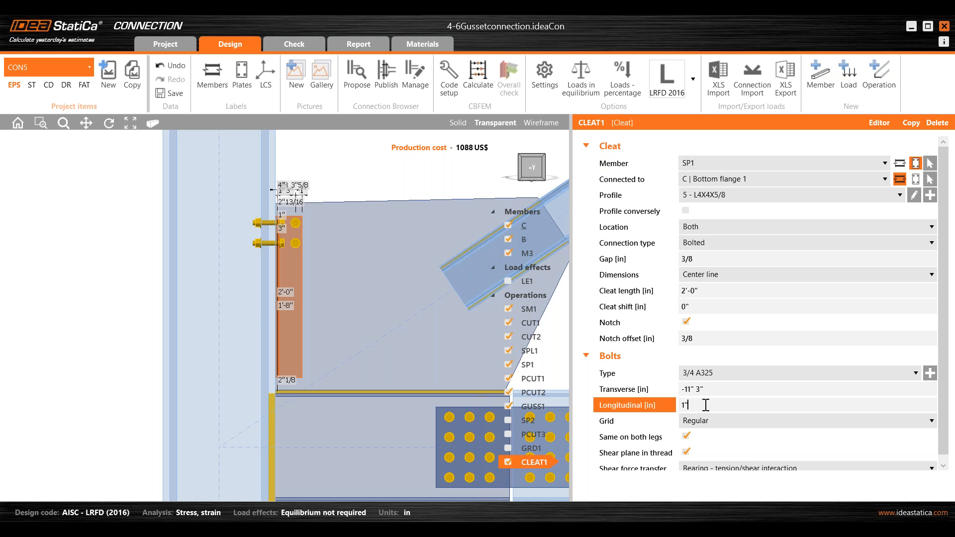
left_click(731, 390)
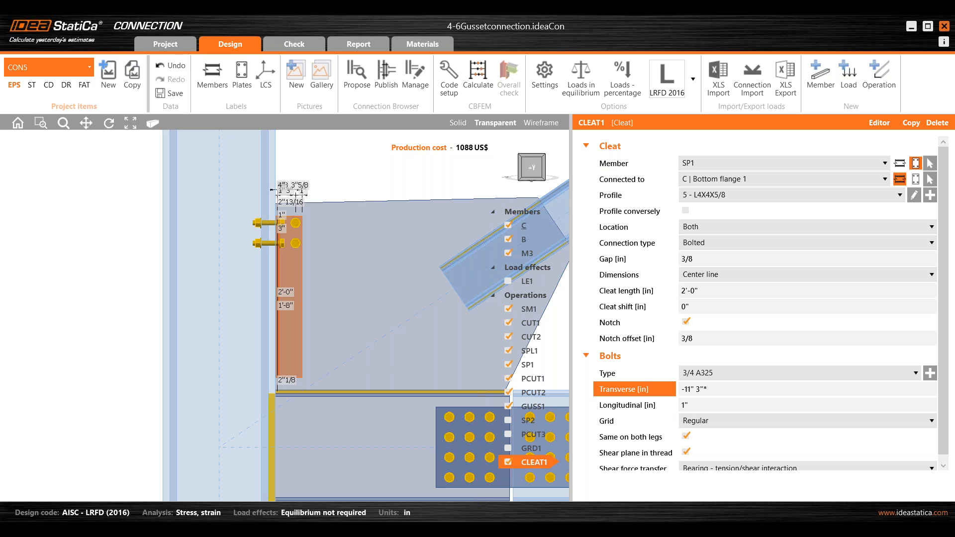
left_click(738, 407)
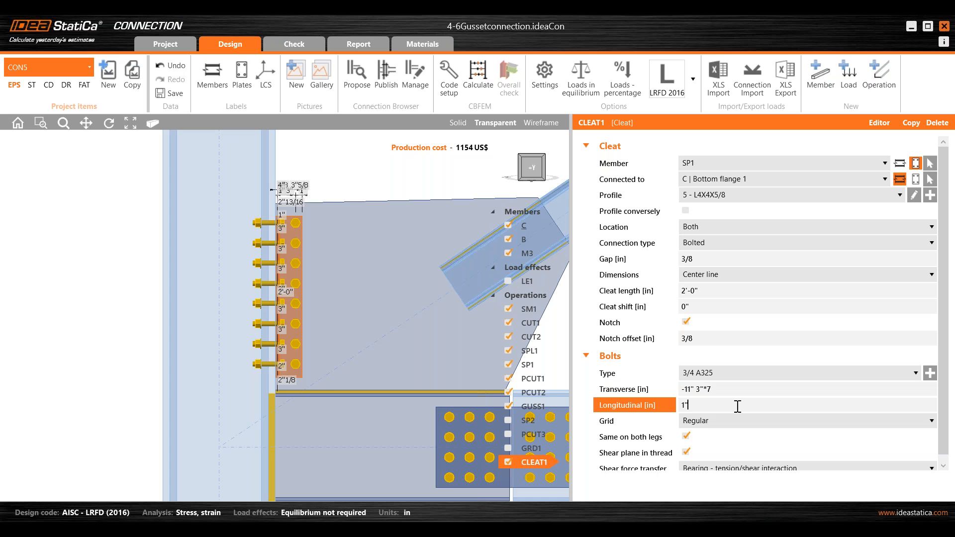
Step: Examine the bolt rows on both cleat legs from different angles and distances in transparent display
right_click_drag(317, 321, 336, 339)
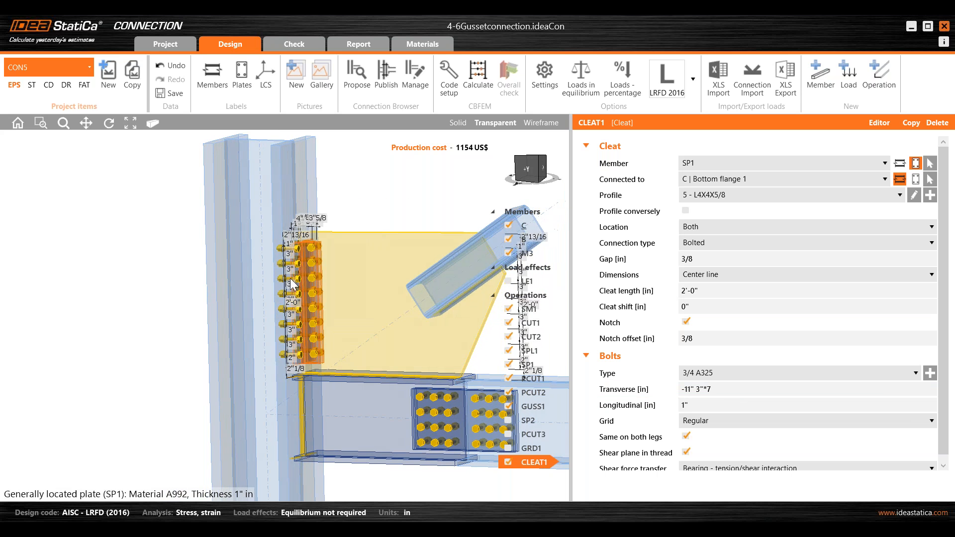
scroll(298, 261, "up", 4)
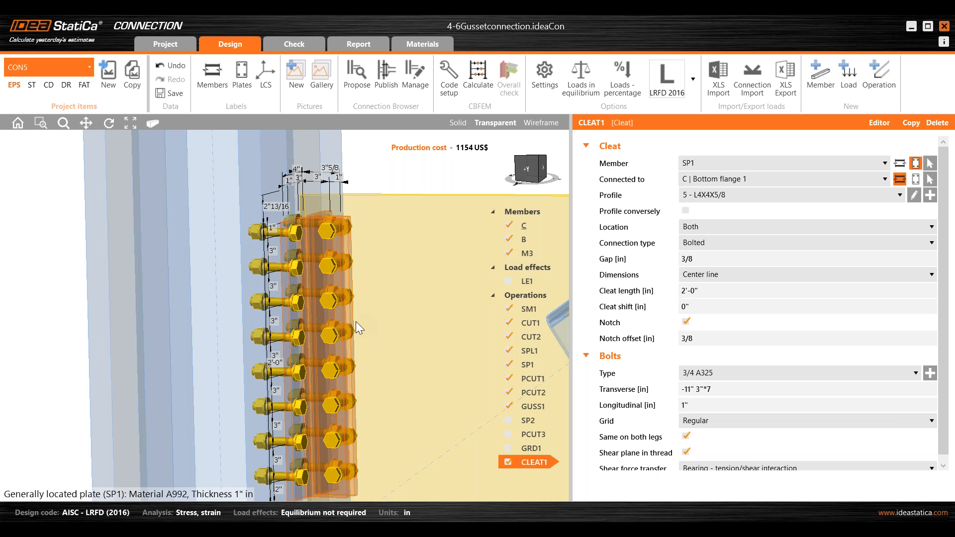
middle_click_drag(356, 321, 329, 303)
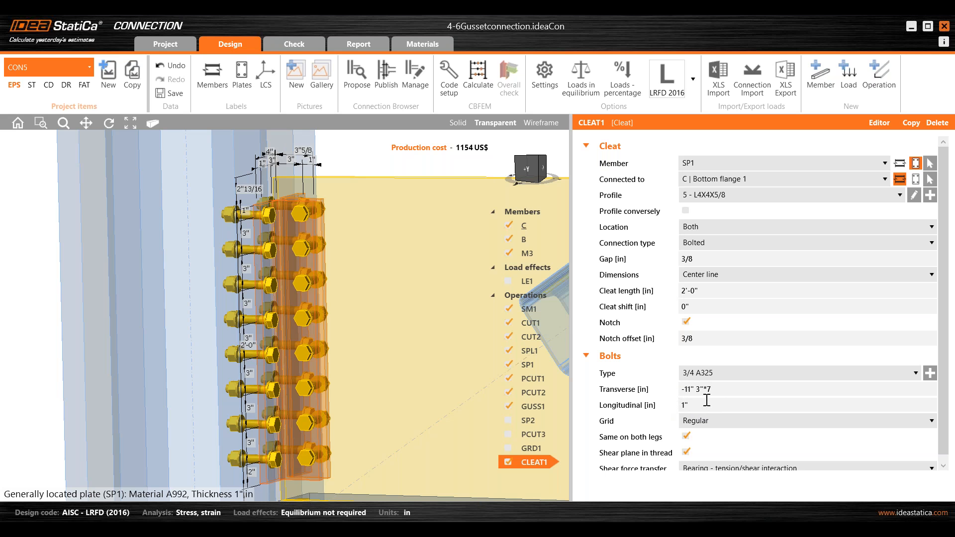
scroll(274, 368, "down", 3)
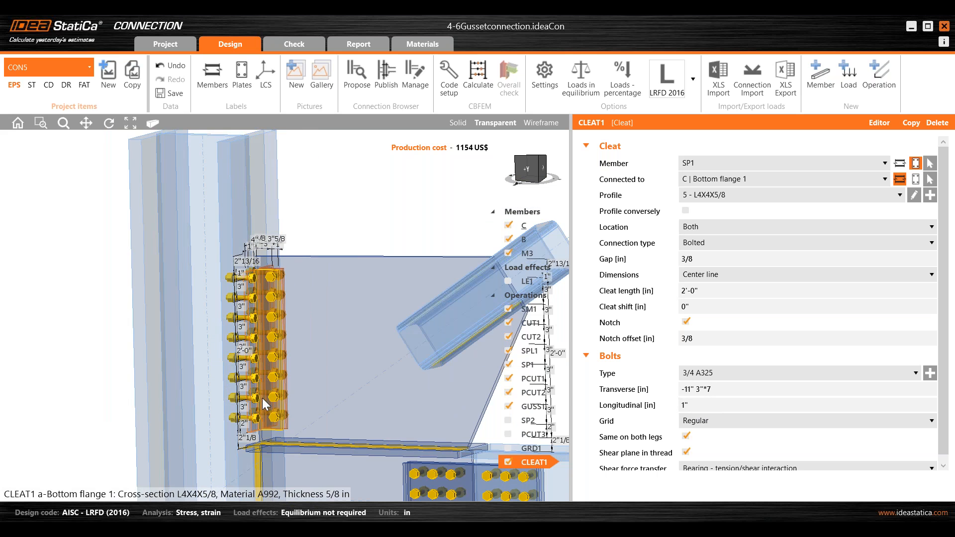
scroll(261, 392, "down", 4)
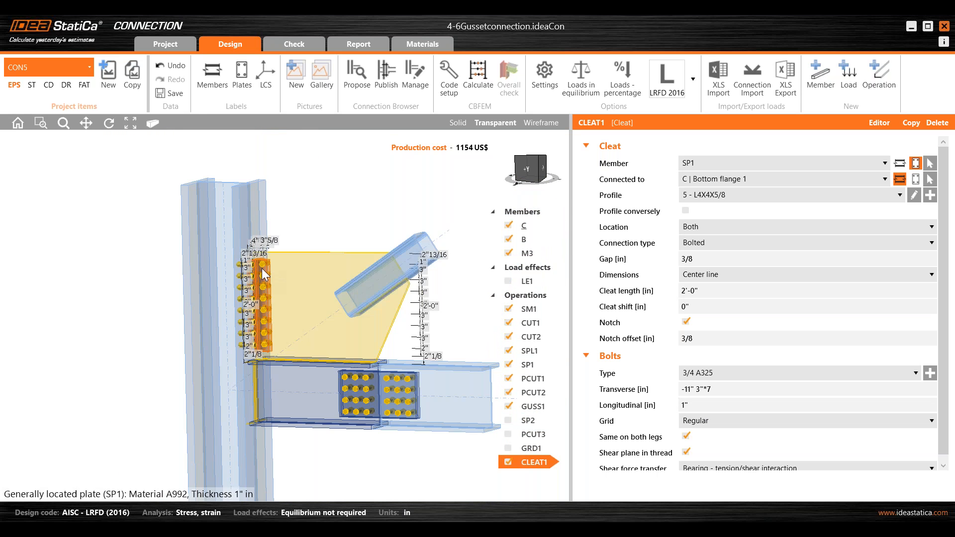
scroll(298, 294, "up", 2)
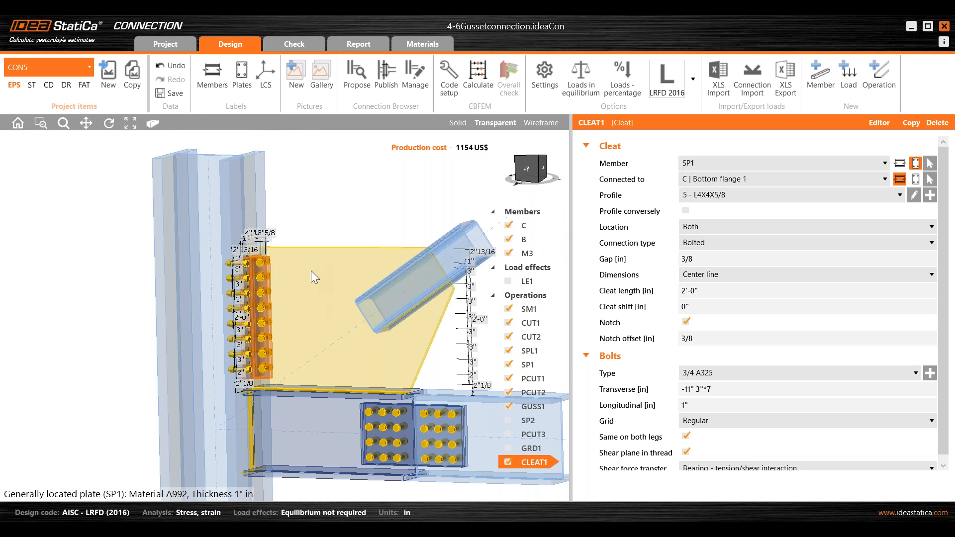
right_click_drag(315, 301, 244, 363)
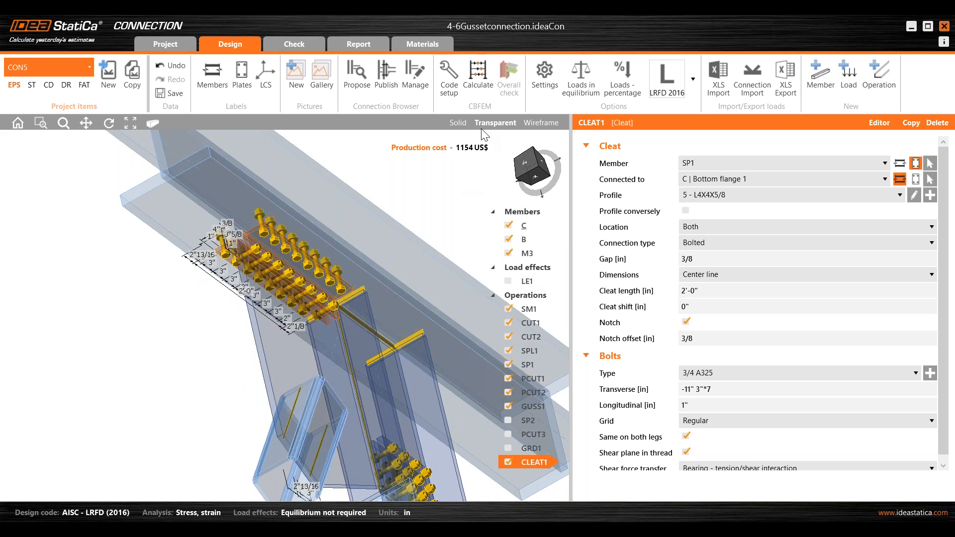
Step: Inspect the bolted cleat in solid display from several angles and return to the straight-on side view
left_click(457, 122)
right_click_drag(225, 305, 273, 294)
scroll(284, 246, "up", 4)
scroll(284, 246, "down", 2)
right_click_drag(285, 246, 356, 270)
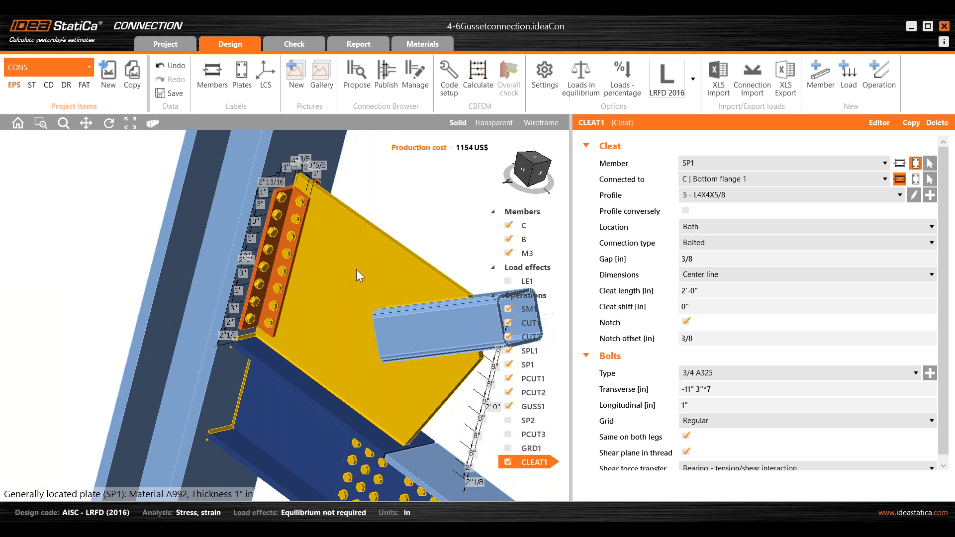
scroll(356, 269, "down", 3)
middle_click_drag(330, 301, 317, 305)
left_click(521, 169)
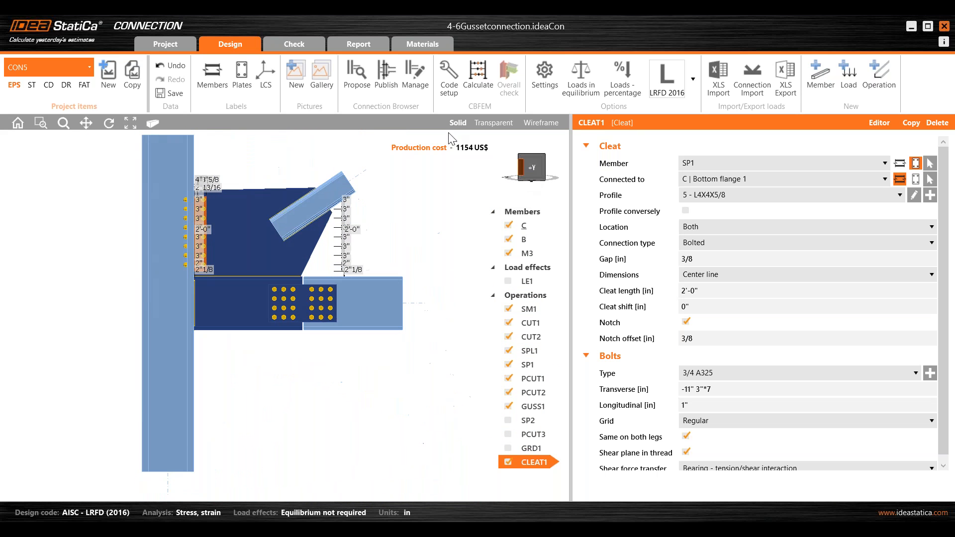
left_click(522, 489)
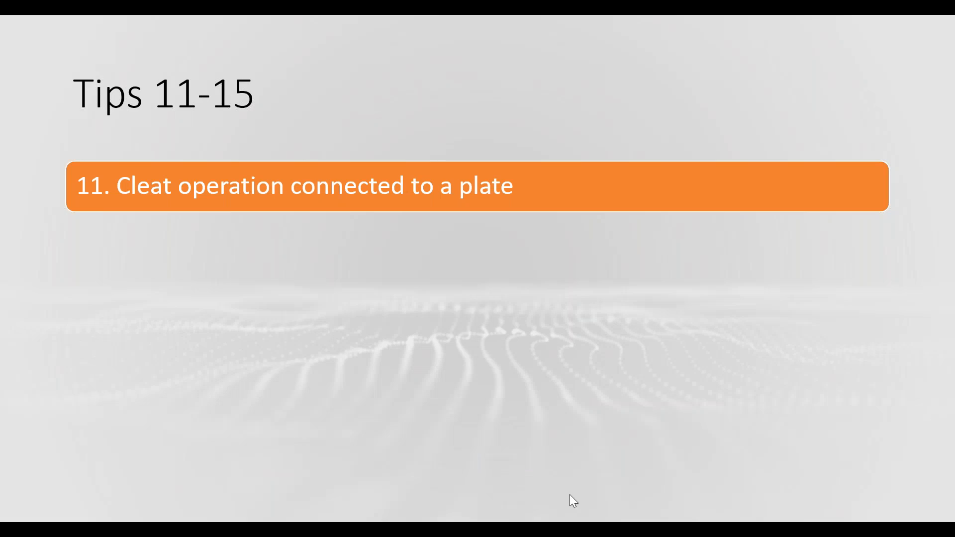
left_click(903, 390)
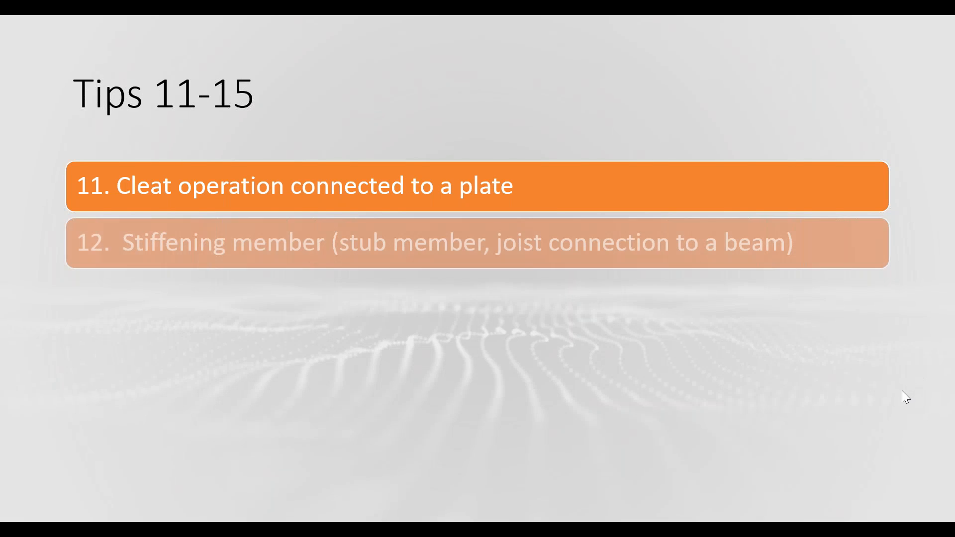
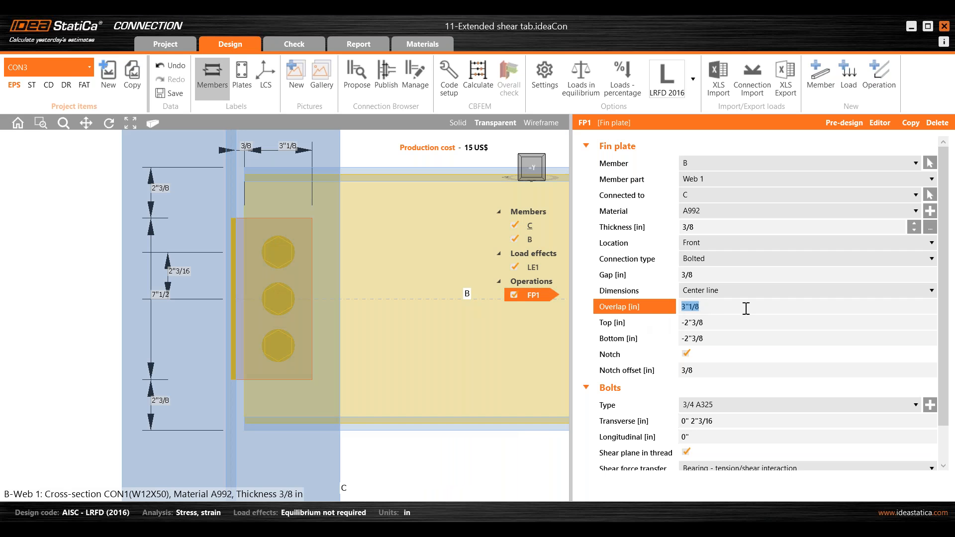
Step: Set fin plate FP1's gap to 5"1/2 and its overlap on the beam to 3"1/2
left_click(728, 326)
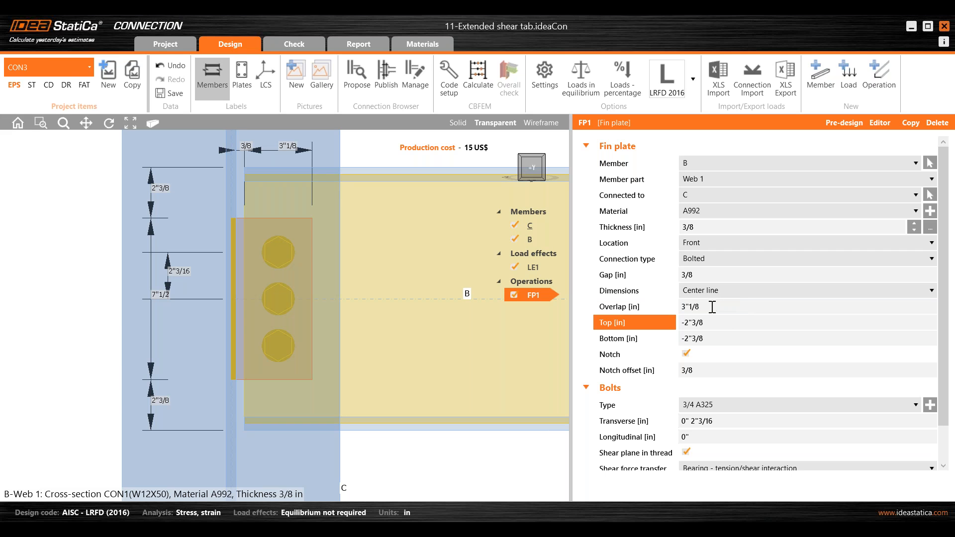
left_click(719, 273)
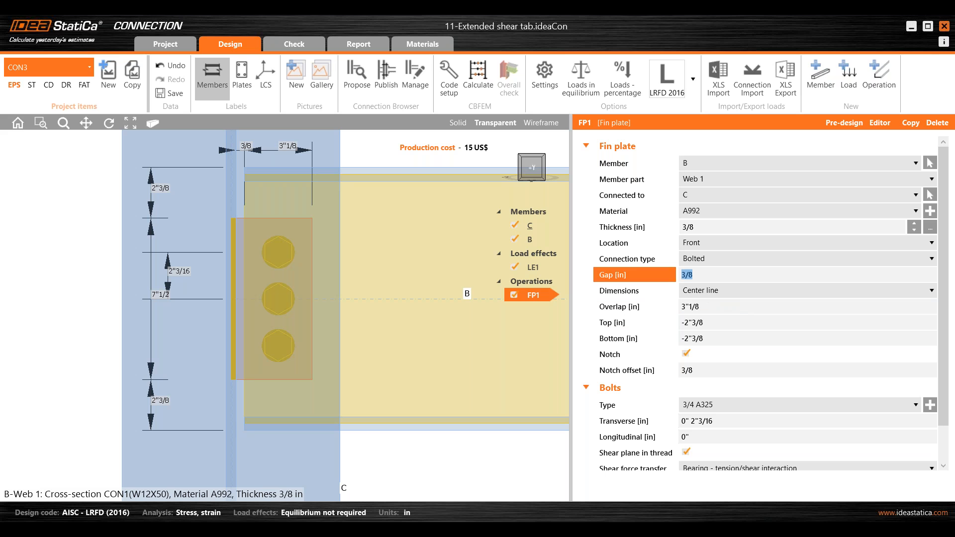
type("5.5")
left_click(724, 310)
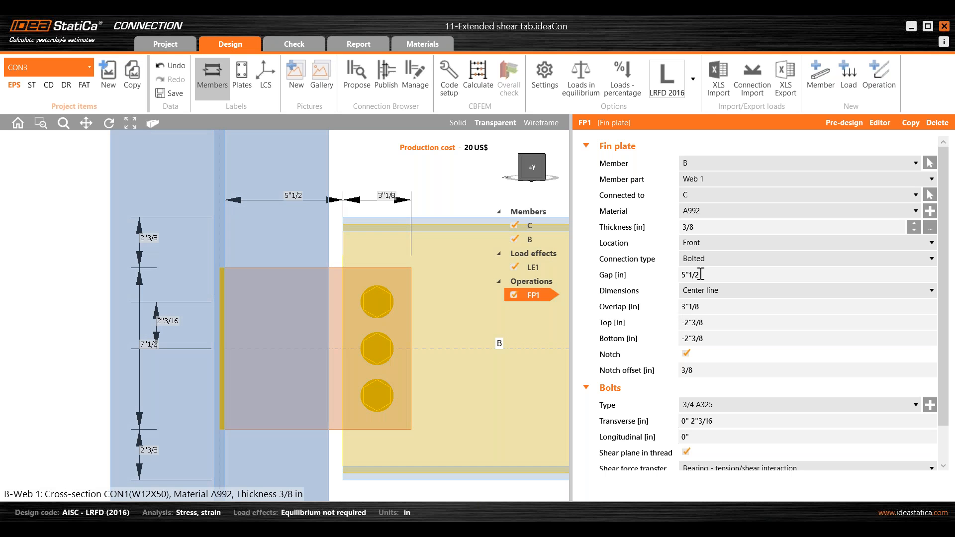
left_click(721, 310)
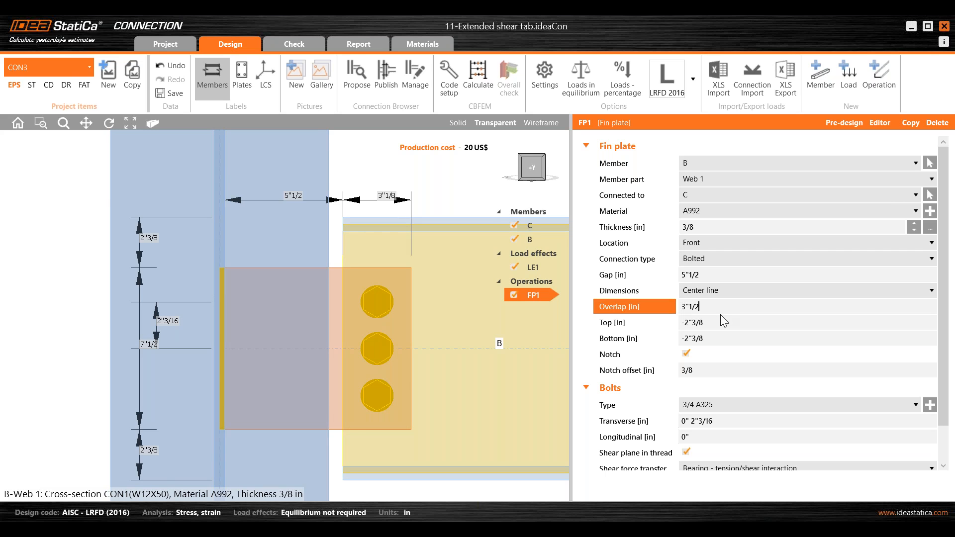
left_click(721, 322)
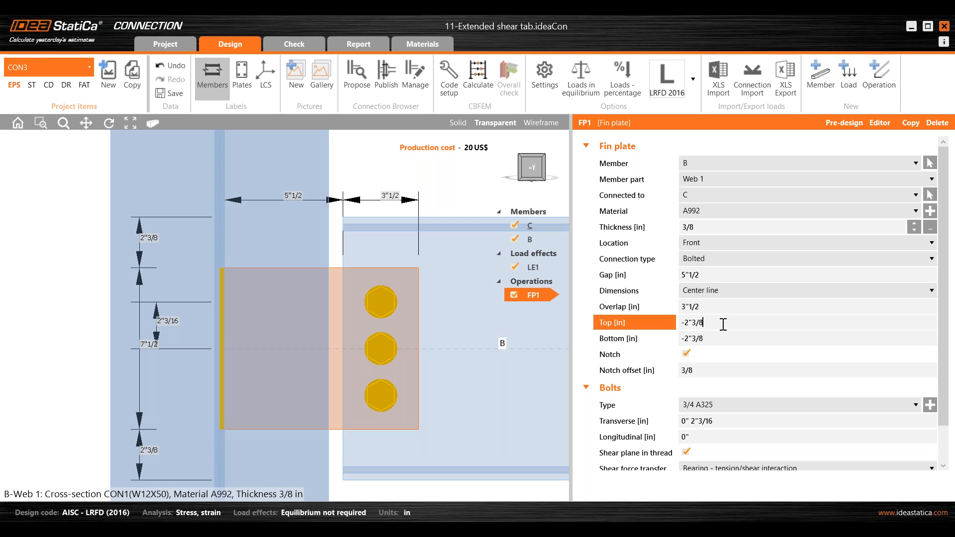
Step: Set the fin plate's top offset to 1" so the plate extends above the beam
double_click(719, 324)
type("1")
left_click(723, 338)
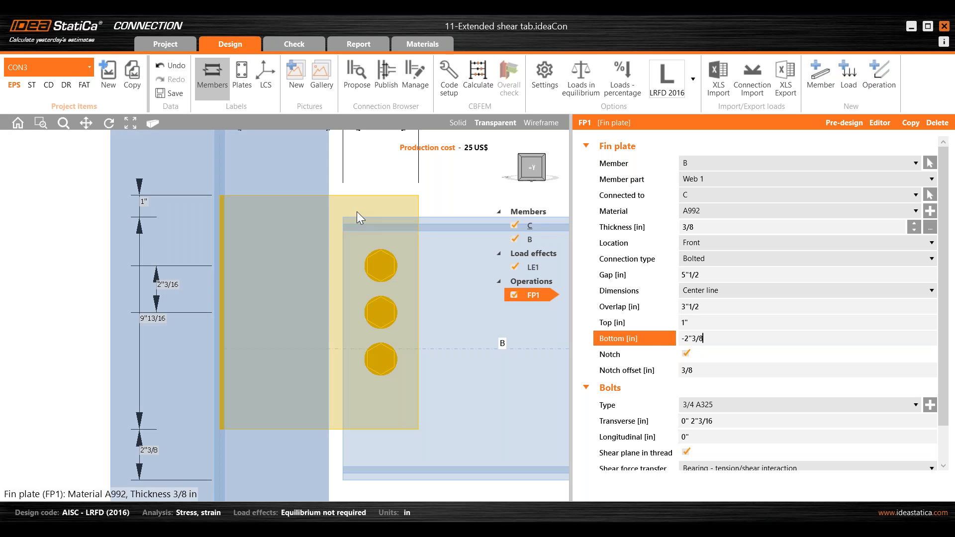
Step: Set fin plate FP1's bottom offset to 1" so the plate extends below the beam
left_click(626, 339)
type("1")
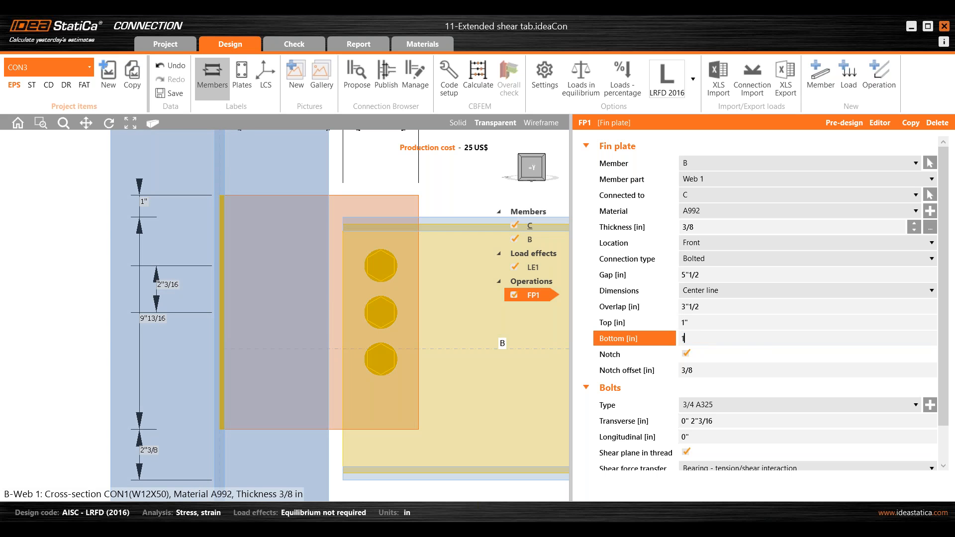
left_click(763, 325)
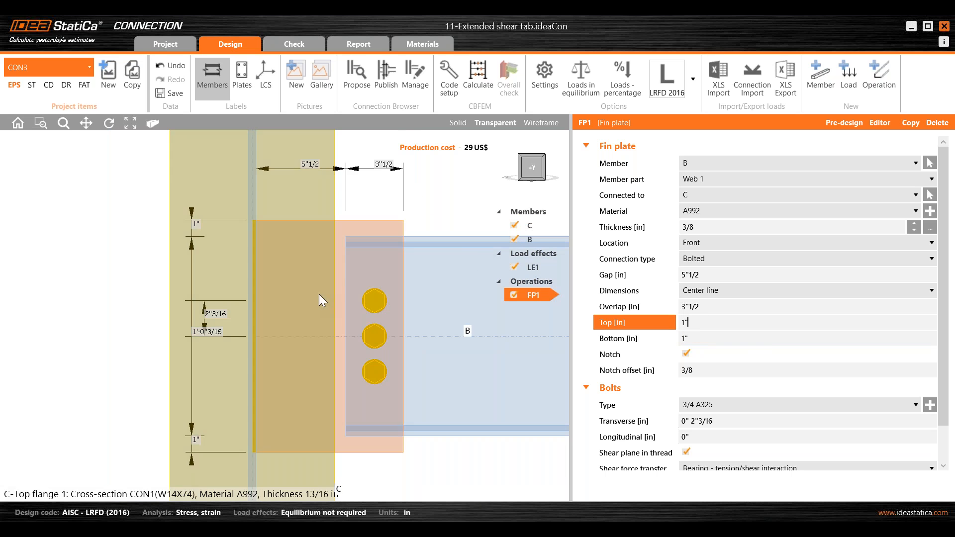
Step: Add stiffeners on both sides of column C, related to beam B, at both of the beam's flanges
right_click_drag(421, 221, 408, 246)
left_click(875, 94)
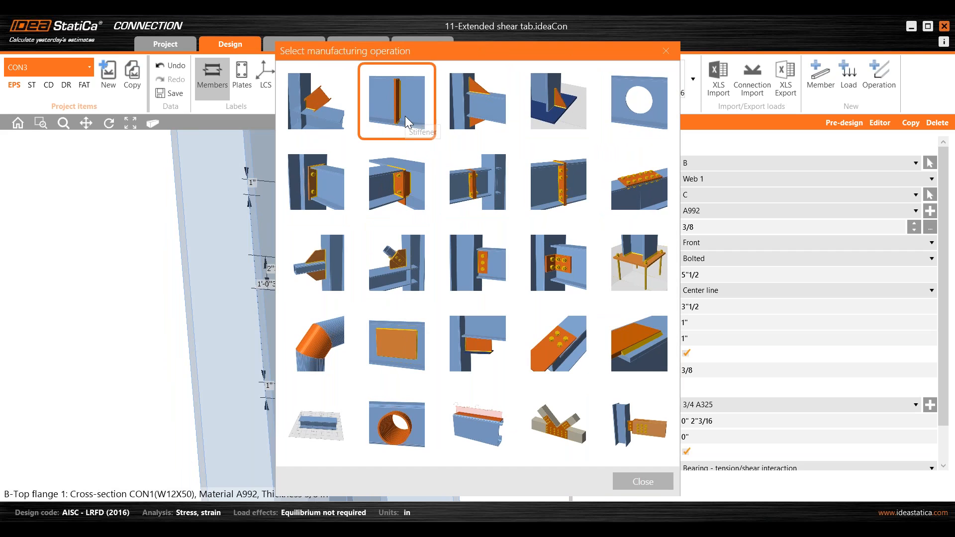
left_click(405, 116)
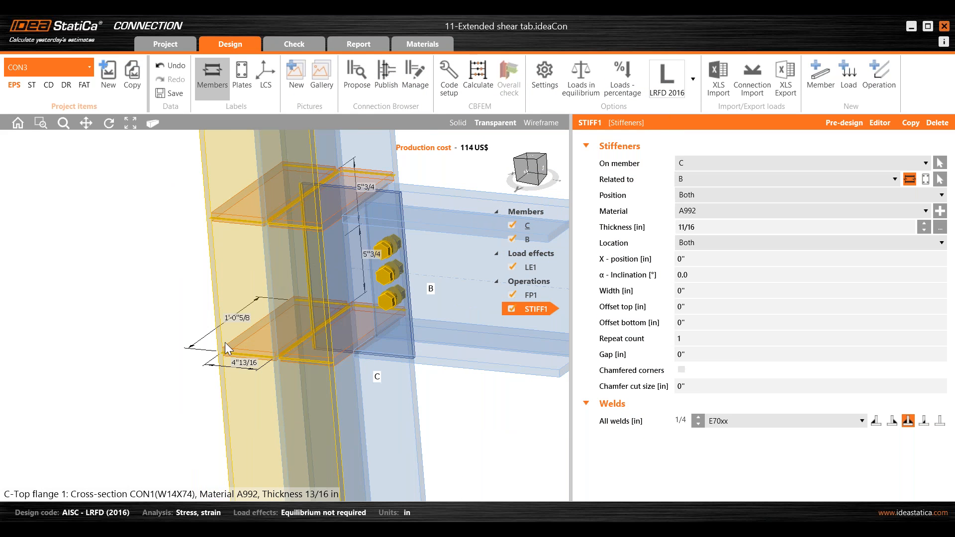
right_click_drag(344, 382, 341, 374)
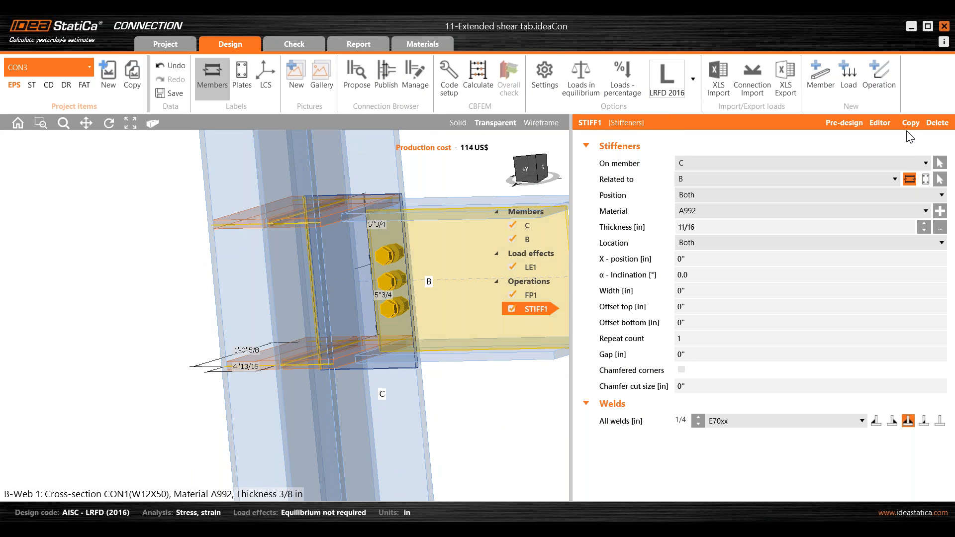
Step: Add a plate cut that trims fin plate FP1 by stiffener STIFF1d, and check the cut in solid display
left_click(891, 101)
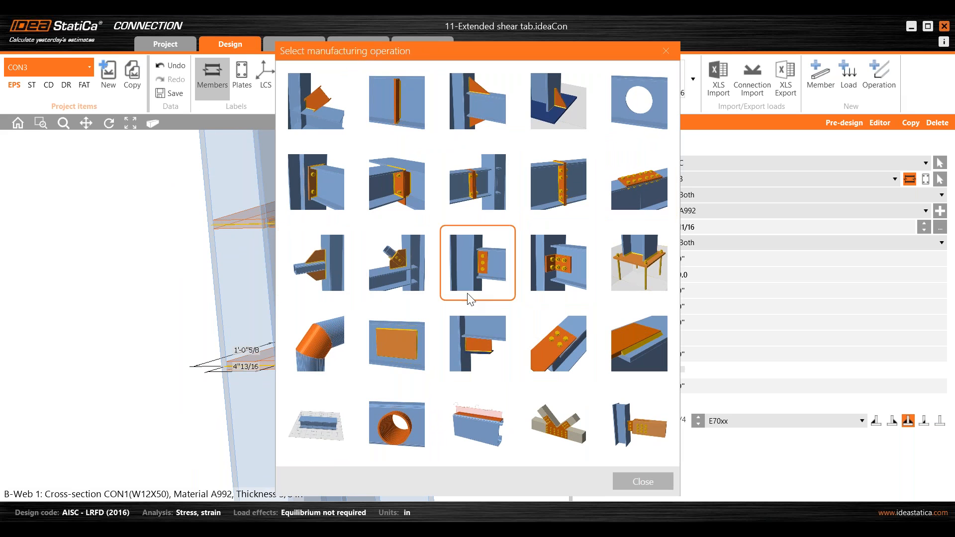
left_click(470, 351)
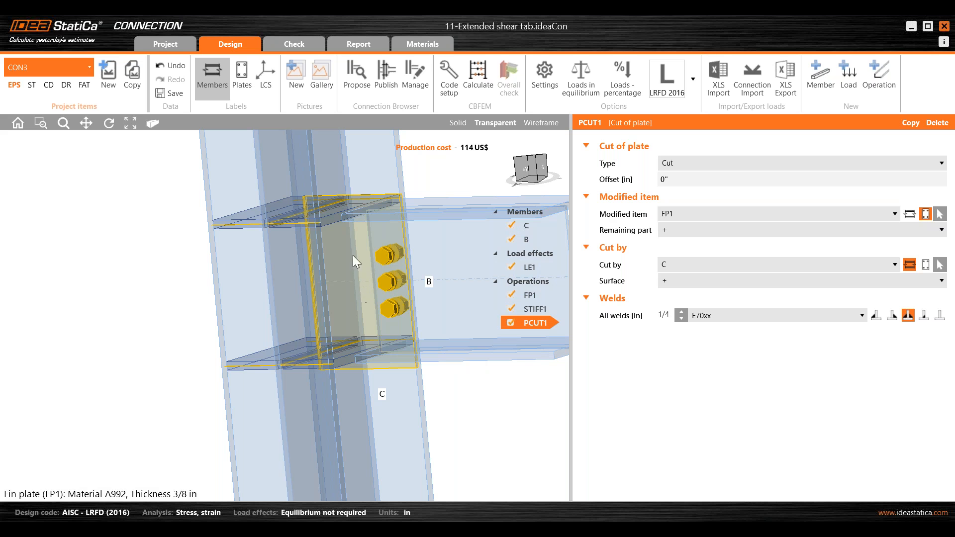
left_click(925, 266)
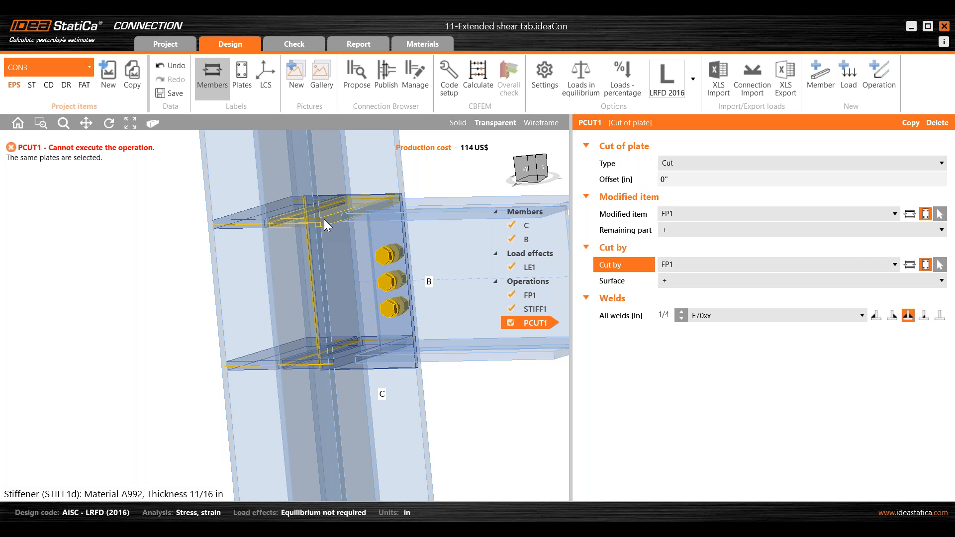
left_click(724, 265)
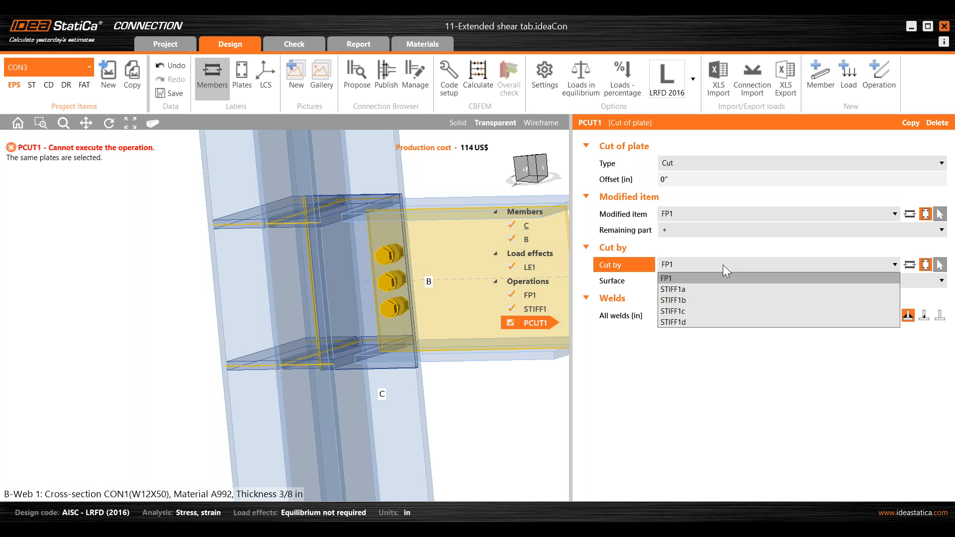
left_click(691, 322)
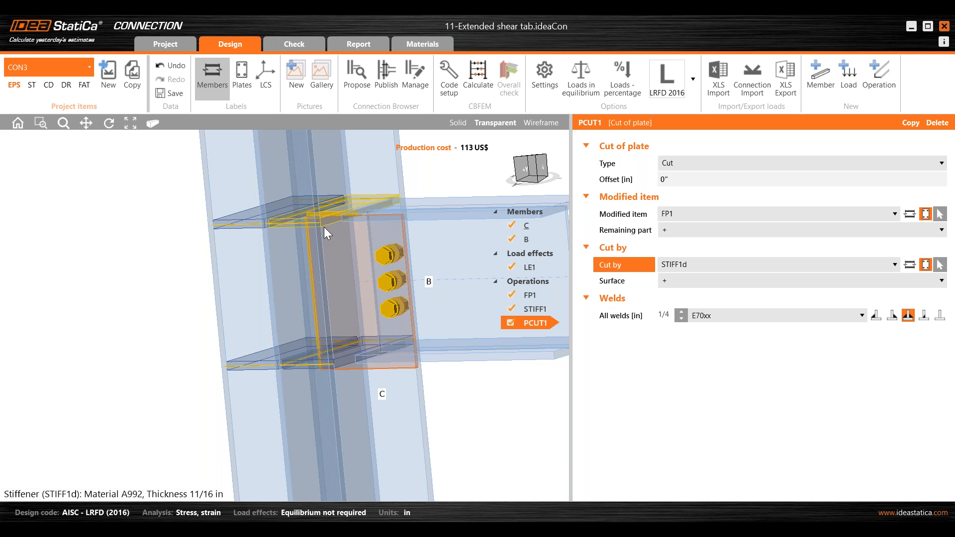
scroll(335, 219, "up", 4)
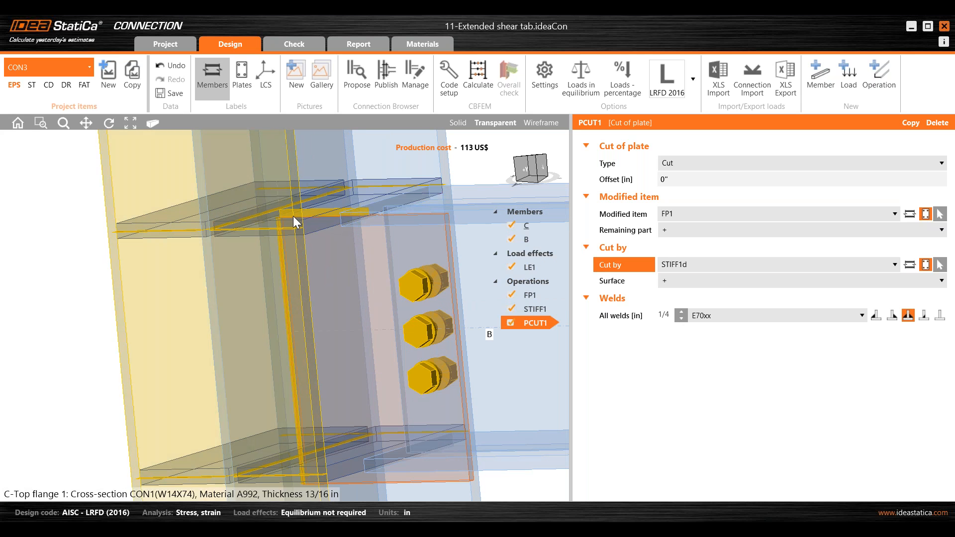
left_click(458, 122)
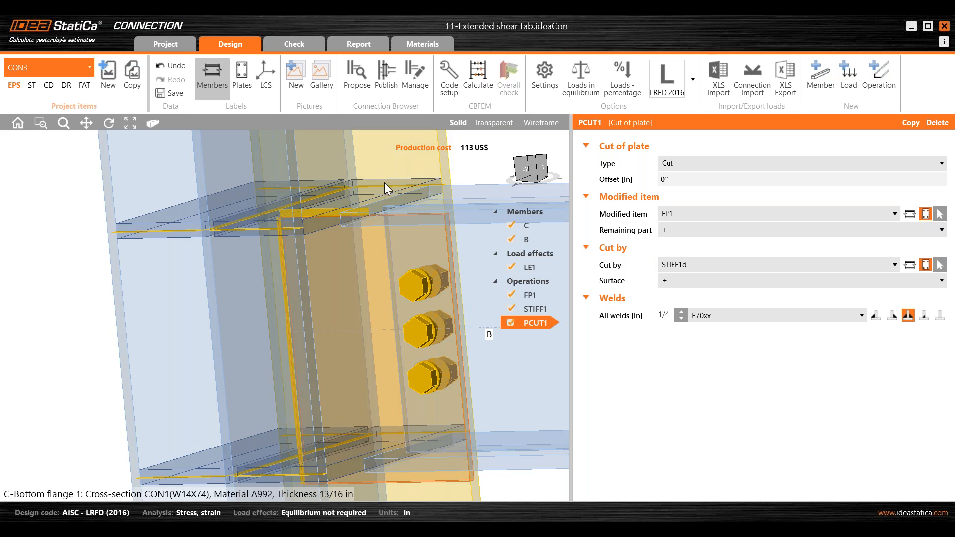
scroll(308, 249, "down", 3)
right_click_drag(338, 264, 340, 232)
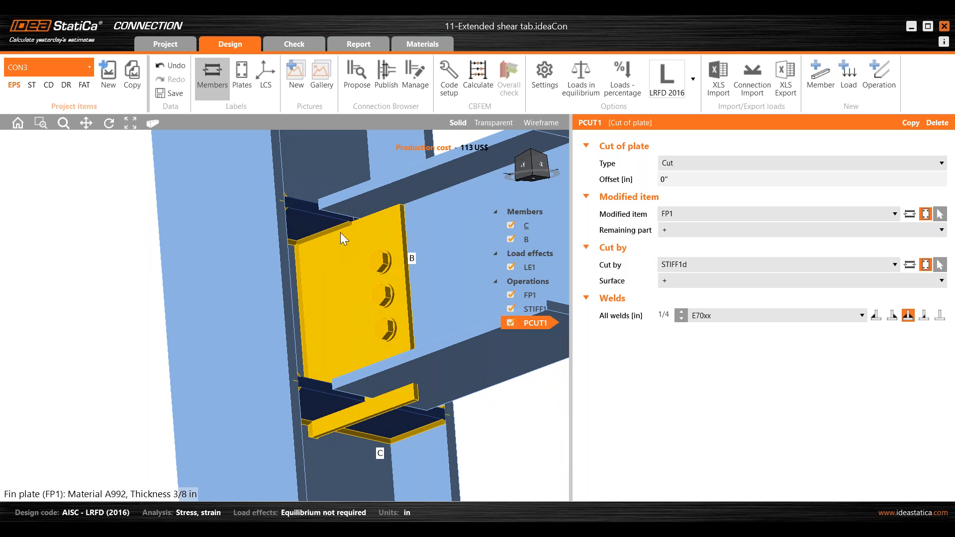
Step: Copy the plate cut and make the copy trim FP1 by stiffener STIFF1b, with the cutting surface set to "-"
scroll(166, 317, "down", 3)
middle_click_drag(280, 389, 238, 357)
right_click(539, 326)
left_click(543, 330)
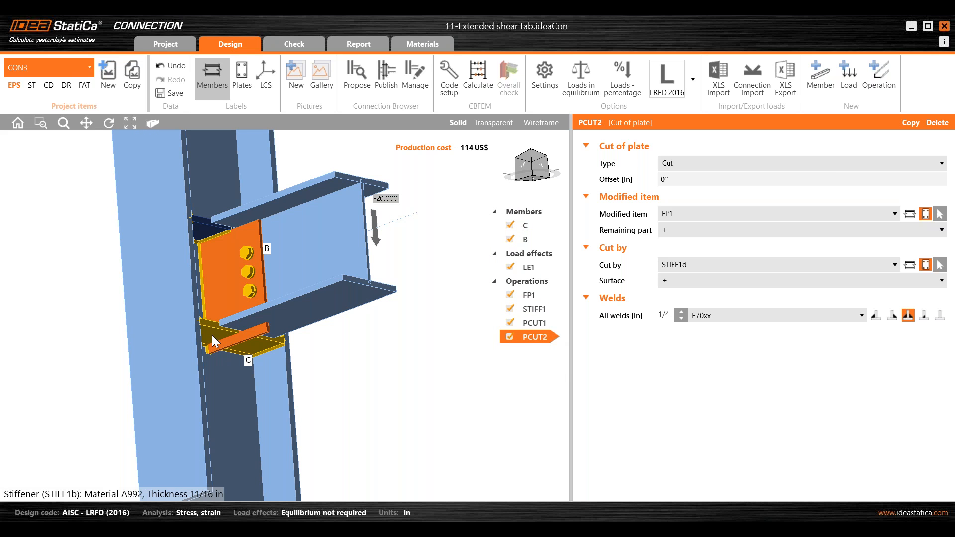
left_click(698, 267)
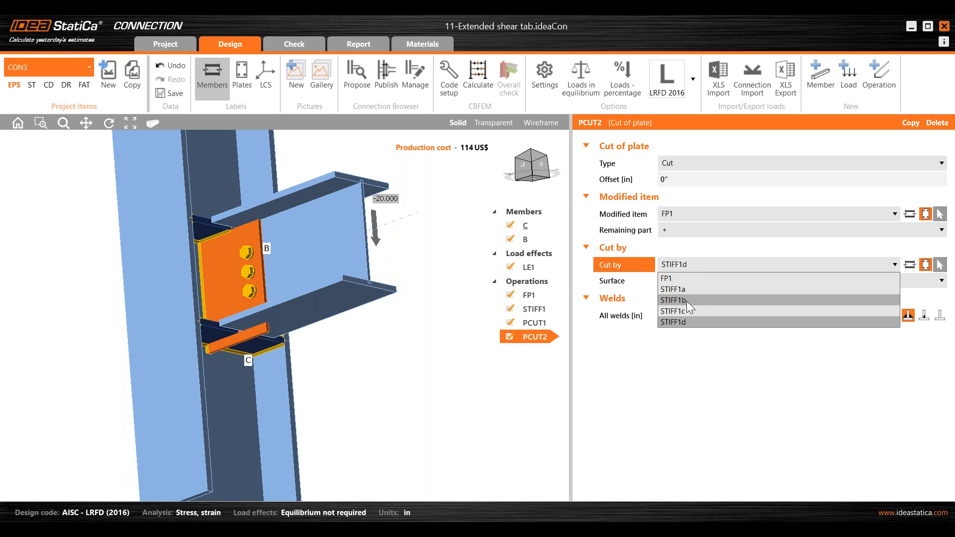
left_click(689, 301)
left_click(669, 281)
left_click(664, 306)
right_click_drag(229, 313, 336, 355)
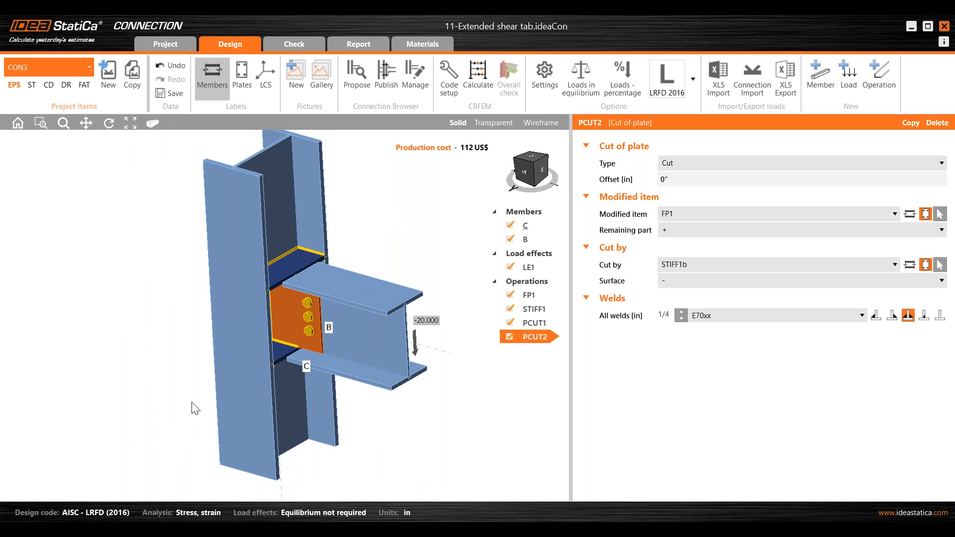
Step: Inspect the trimmed fin plate in the straight-on side view and look at FP1 in the plate editor without changing it
right_click_drag(298, 413, 307, 339)
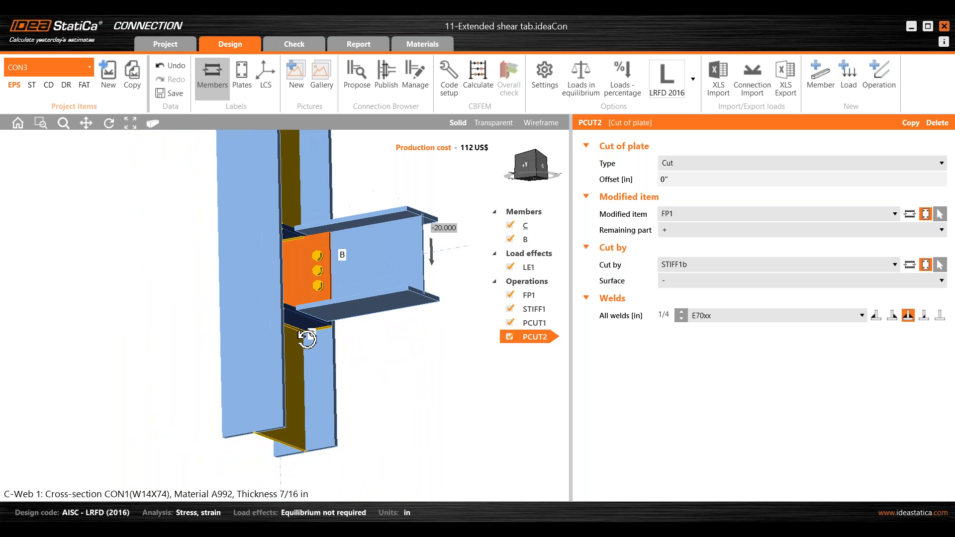
left_click(530, 167)
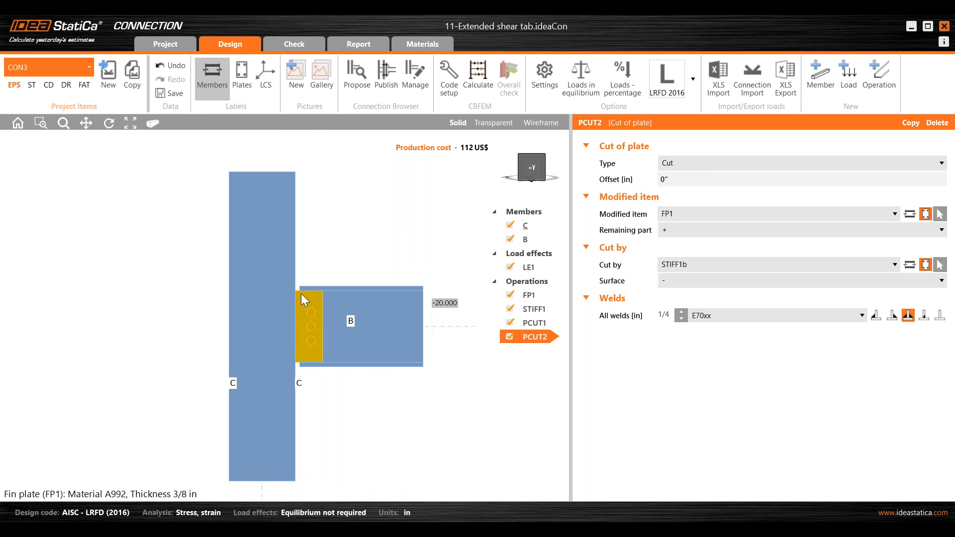
scroll(303, 296, "up", 3)
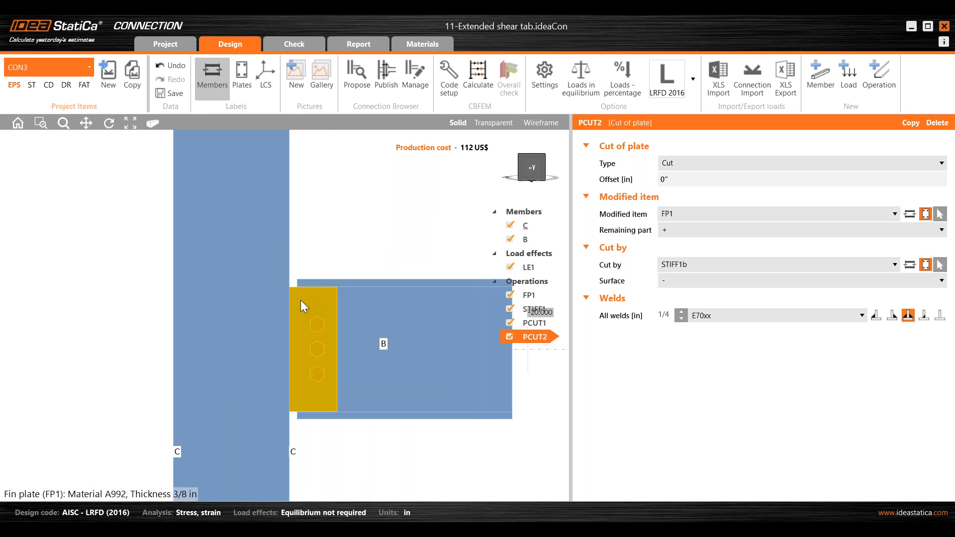
left_click(301, 300)
left_click(879, 123)
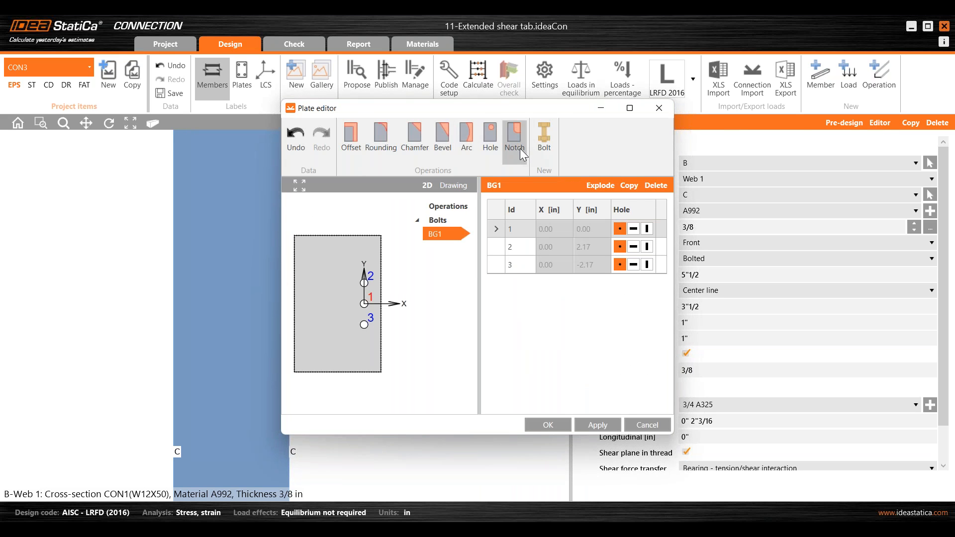
left_click(660, 108)
Step: Switch to project item CON1 in transparent display and examine the corner notches of its fin plate FP1 in the plate editor
left_click(10, 67)
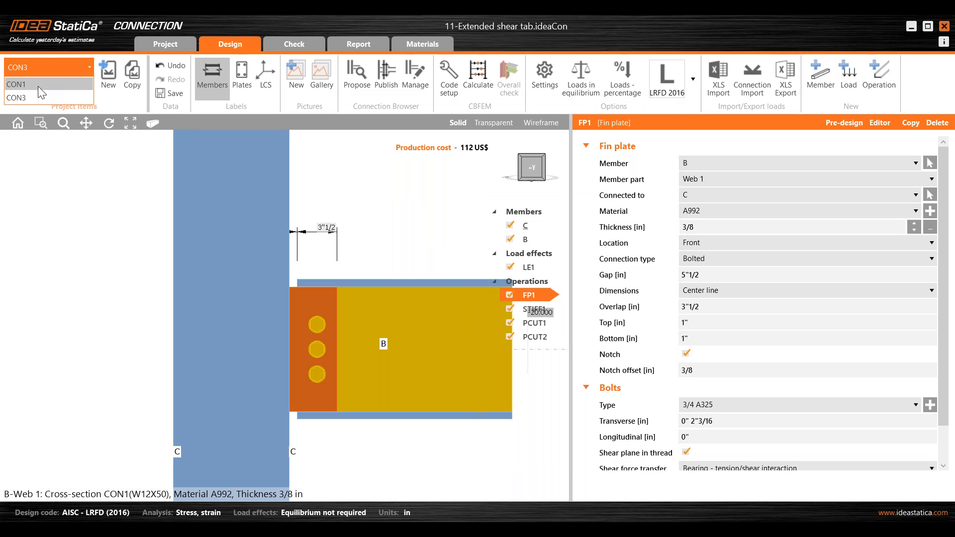
left_click(16, 85)
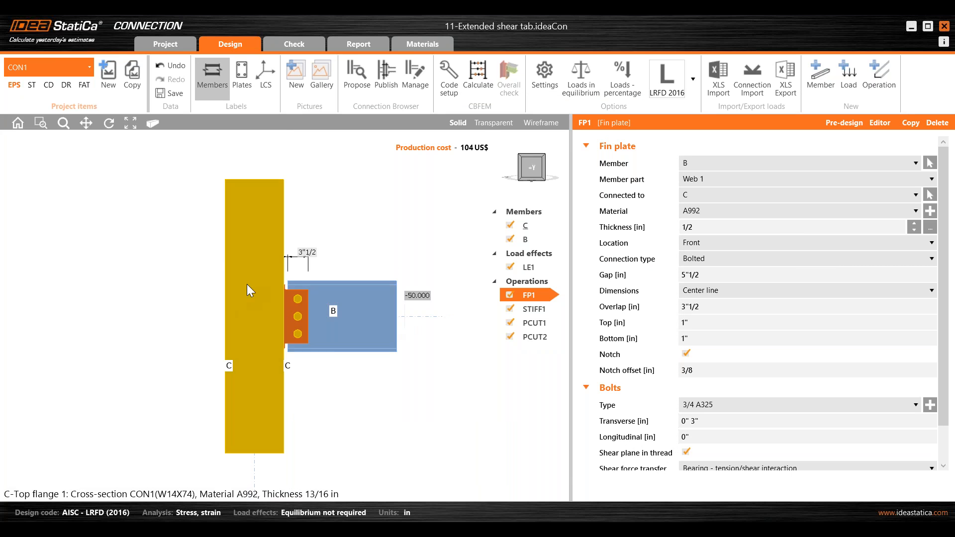
left_click(493, 122)
scroll(304, 313, "up", 3)
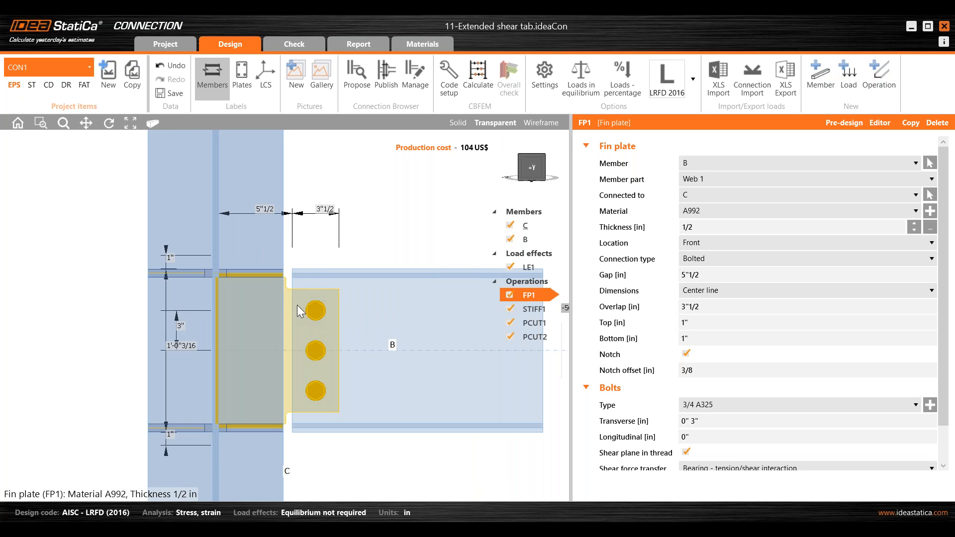
left_click(879, 125)
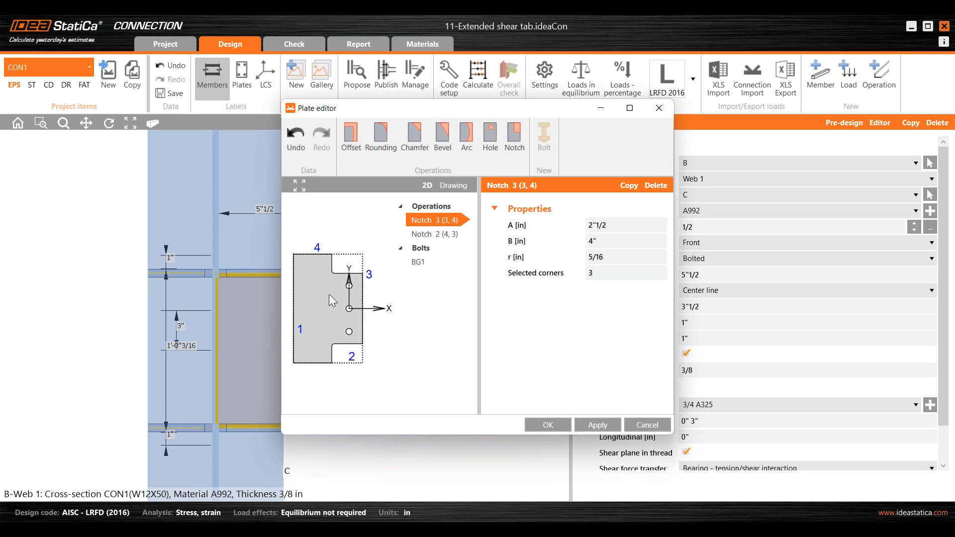
left_click(659, 108)
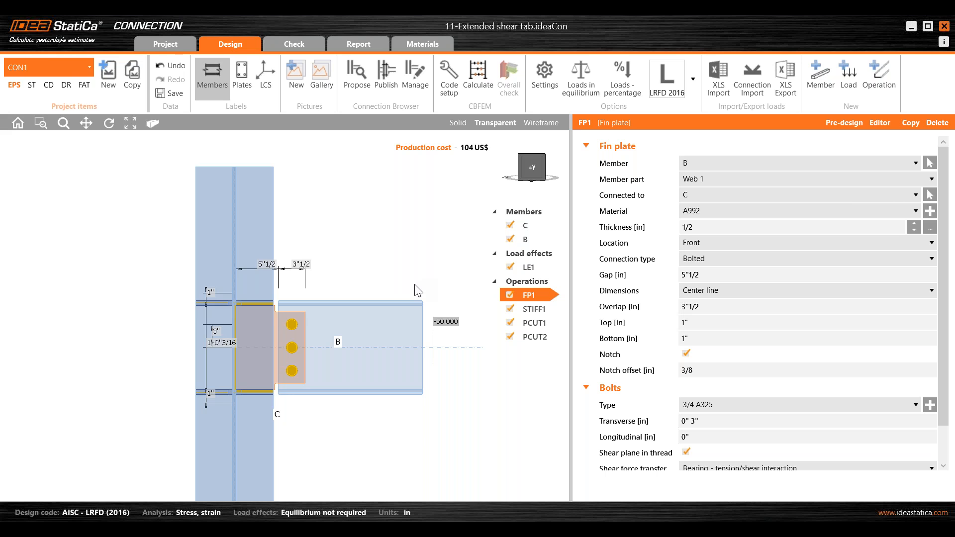
Step: Review beam B's options for where forces act, and view the diagram of load effect LE1 in wireframe display
left_click(536, 241)
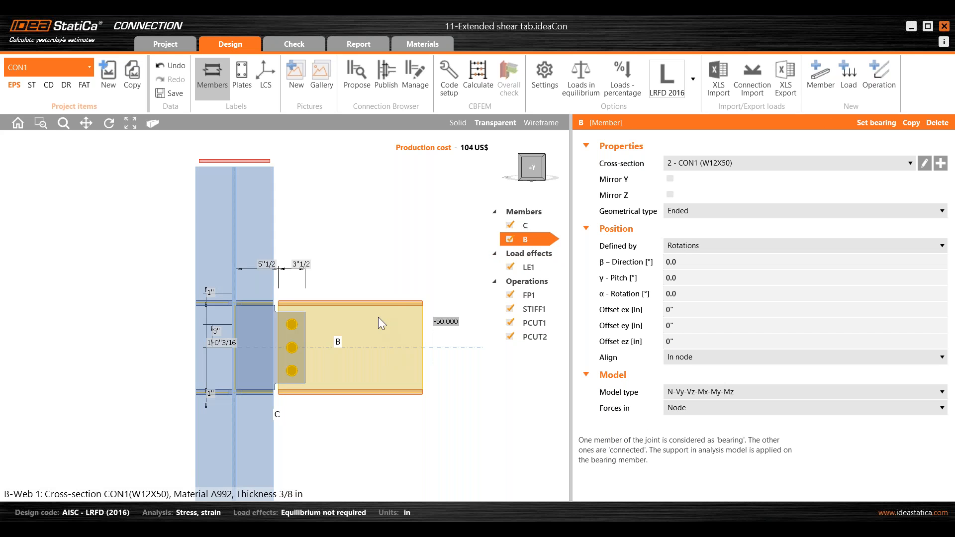
middle_click_drag(424, 293, 395, 278)
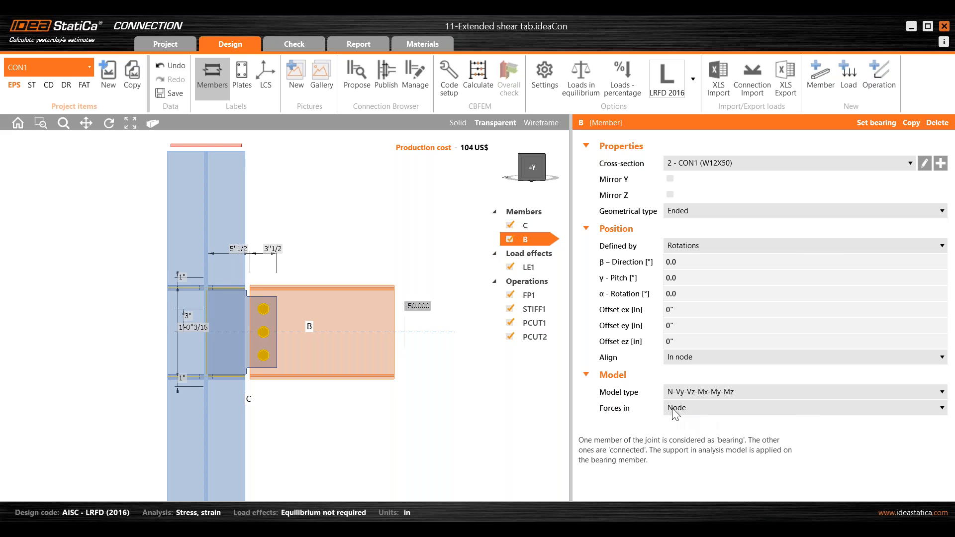
mouse_move(628, 411)
left_click(677, 409)
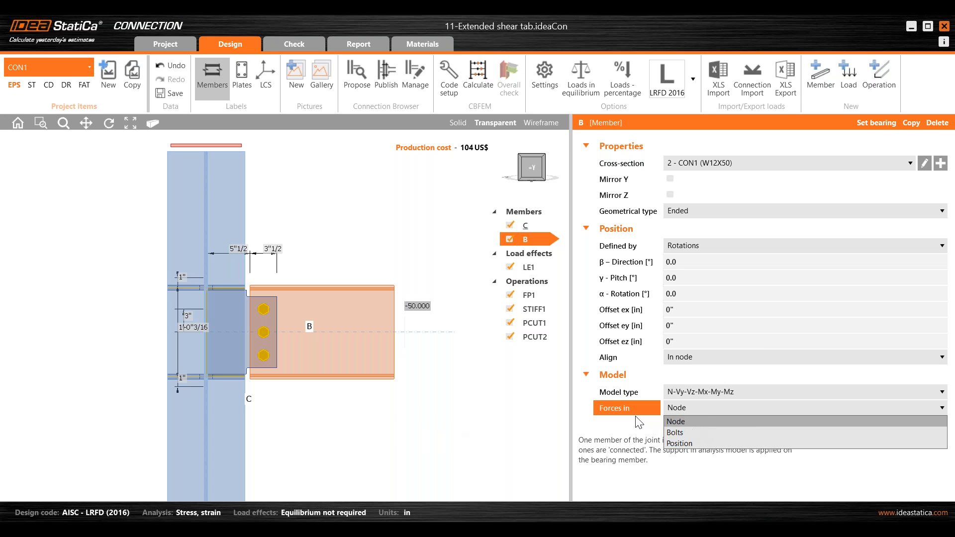
left_click(425, 407)
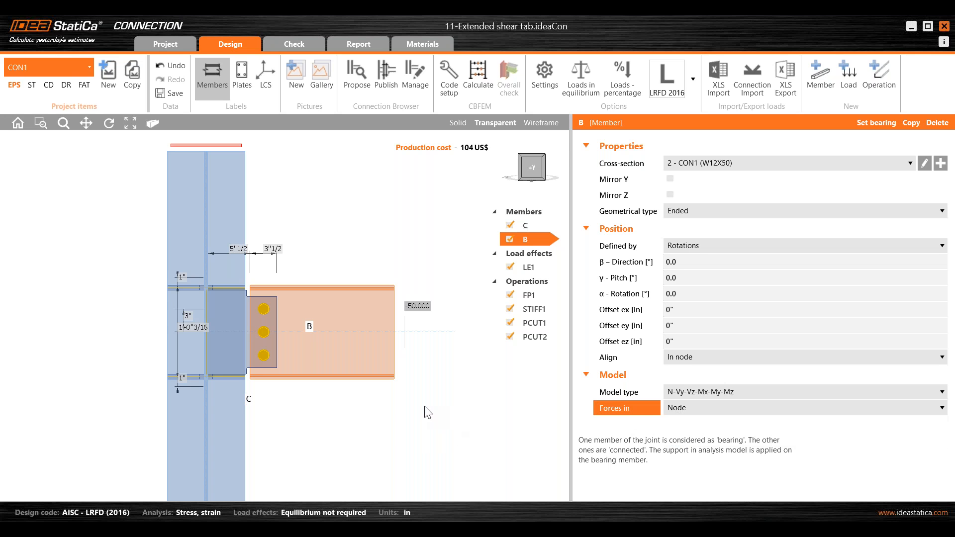
left_click(542, 127)
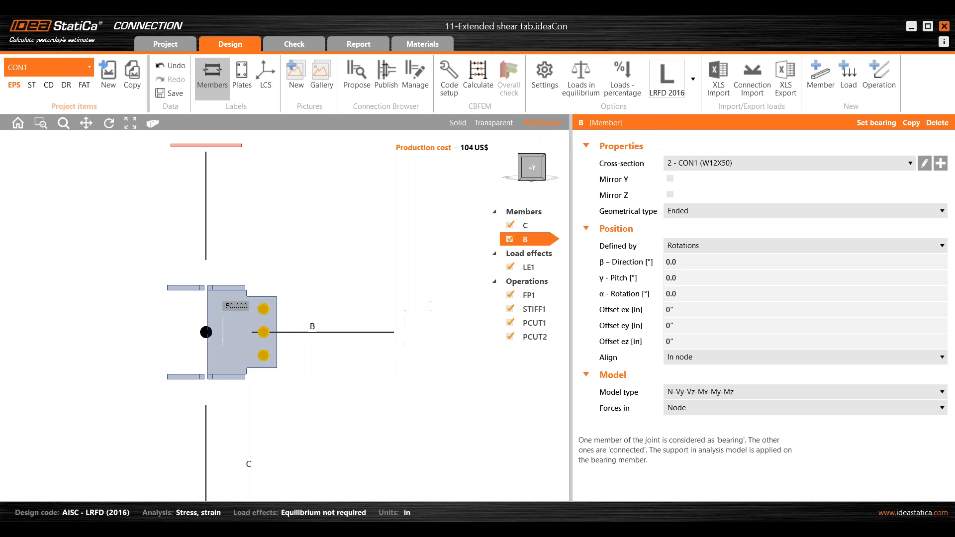
left_click(526, 266)
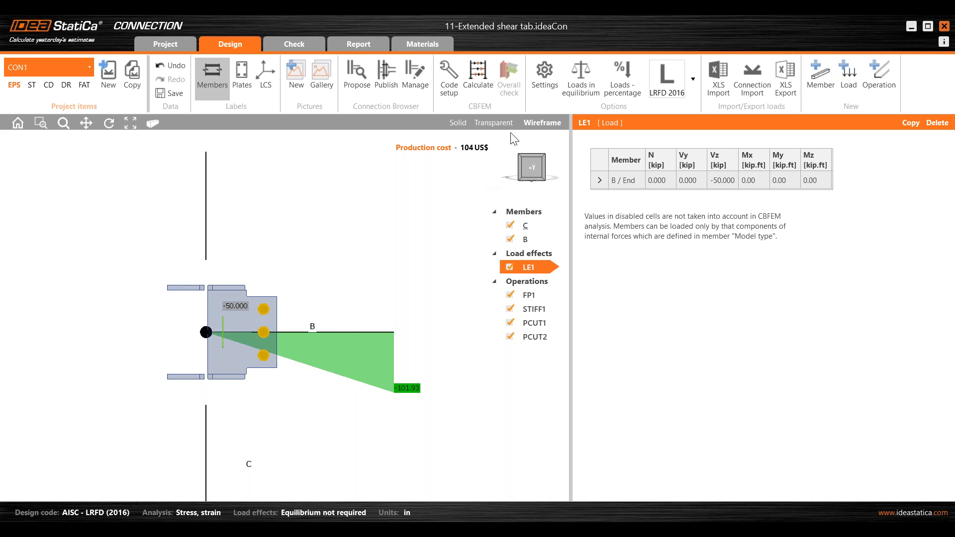
Step: Set beam B's Forces in option to Bolts, check the diagram of load effect LE1, and return to beam B's properties
left_click(527, 240)
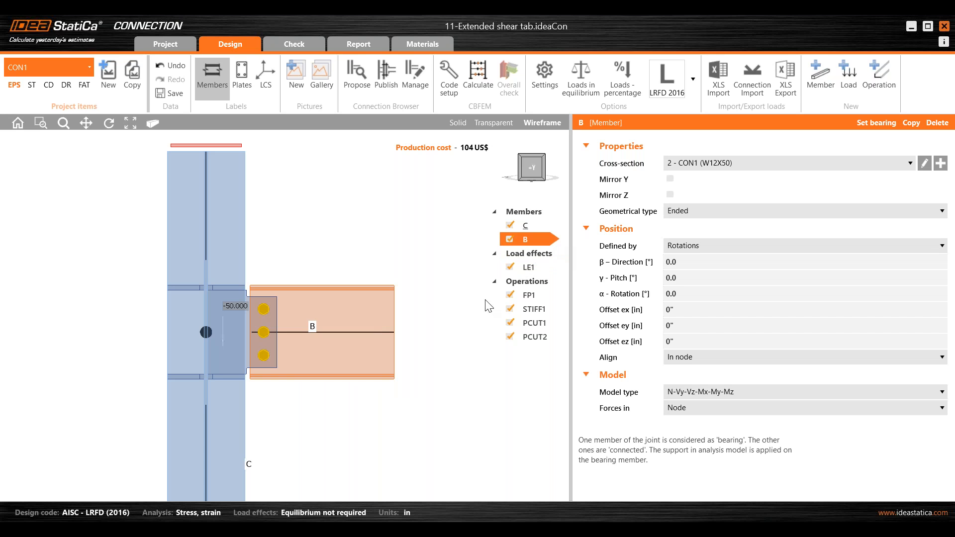
left_click(691, 408)
left_click(683, 431)
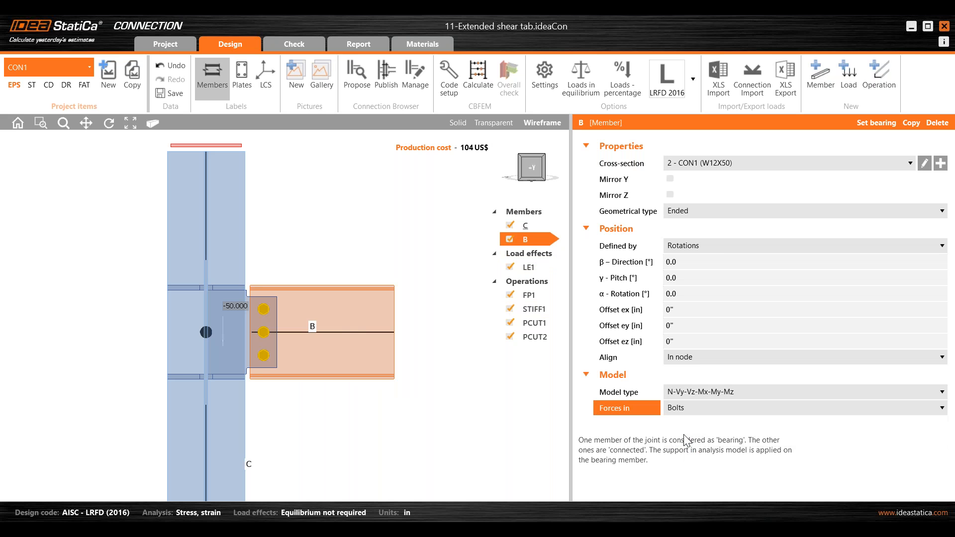
left_click(525, 268)
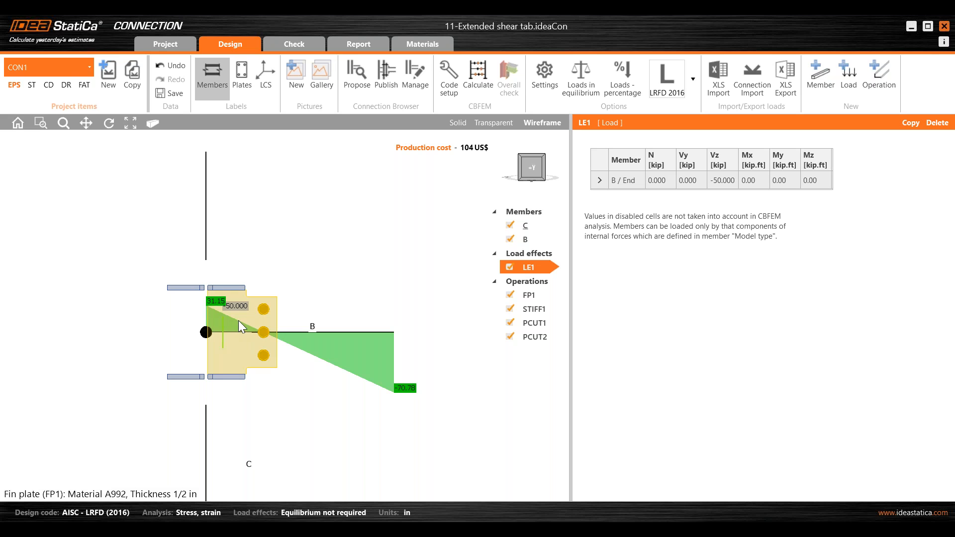
left_click(532, 240)
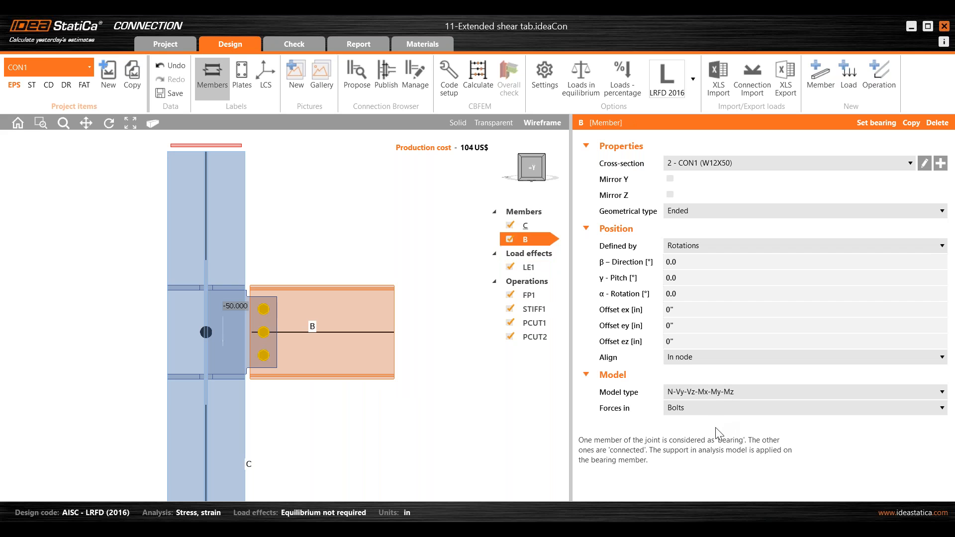
Step: Set beam B's Forces in option to Position and check the diagram of load effect LE1
left_click(700, 411)
left_click(685, 444)
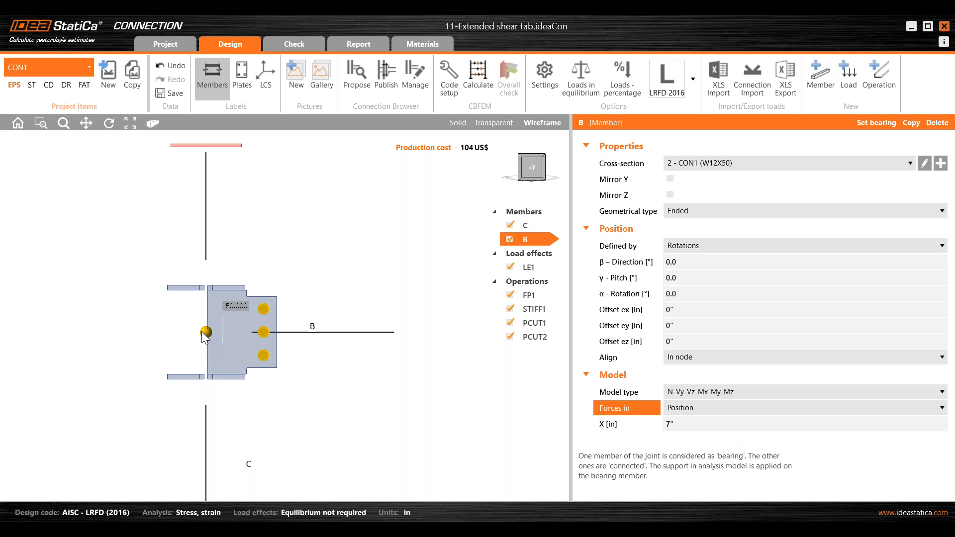
left_click(688, 423)
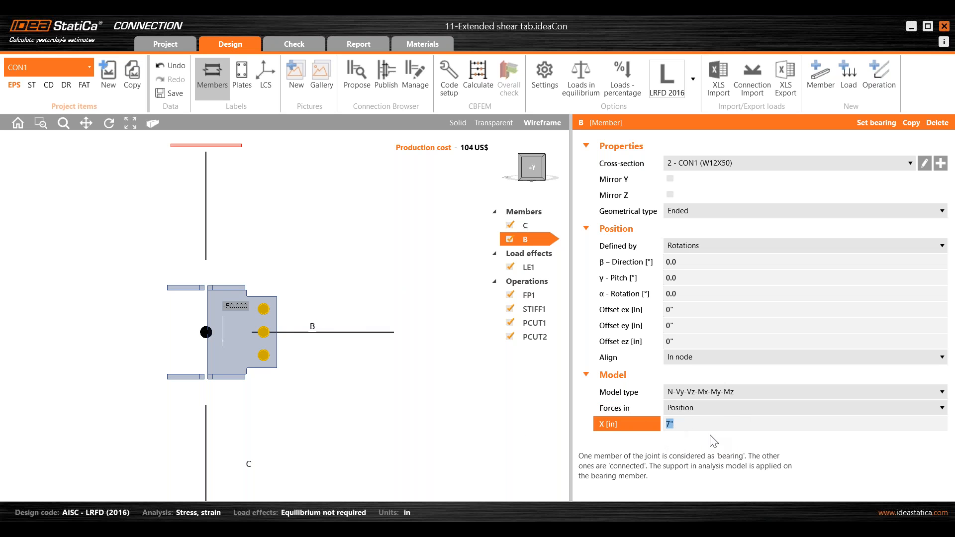
left_click(395, 456)
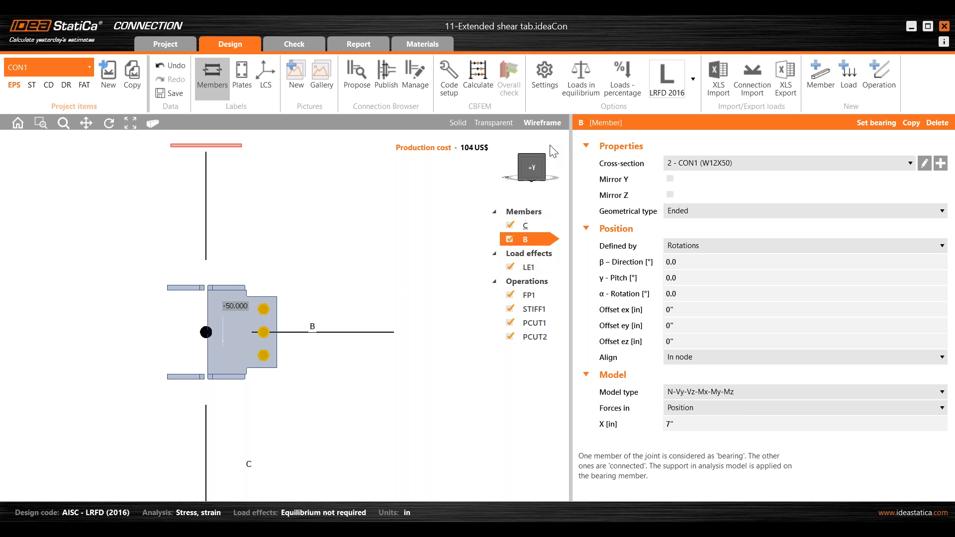
left_click(528, 268)
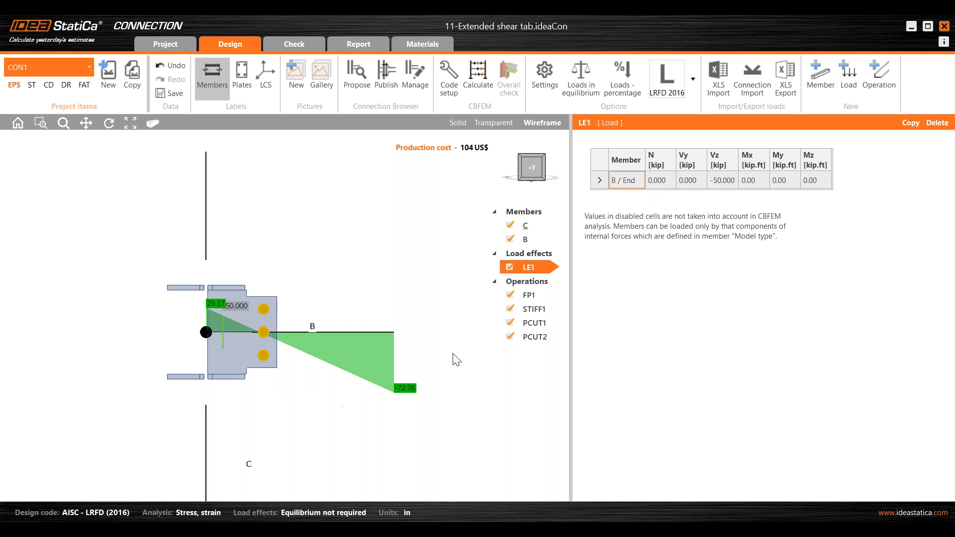
Step: Set the X position of beam B's forces to 5 in
left_click(532, 239)
left_click(664, 423)
left_click_drag(664, 423, 633, 418)
type("5")
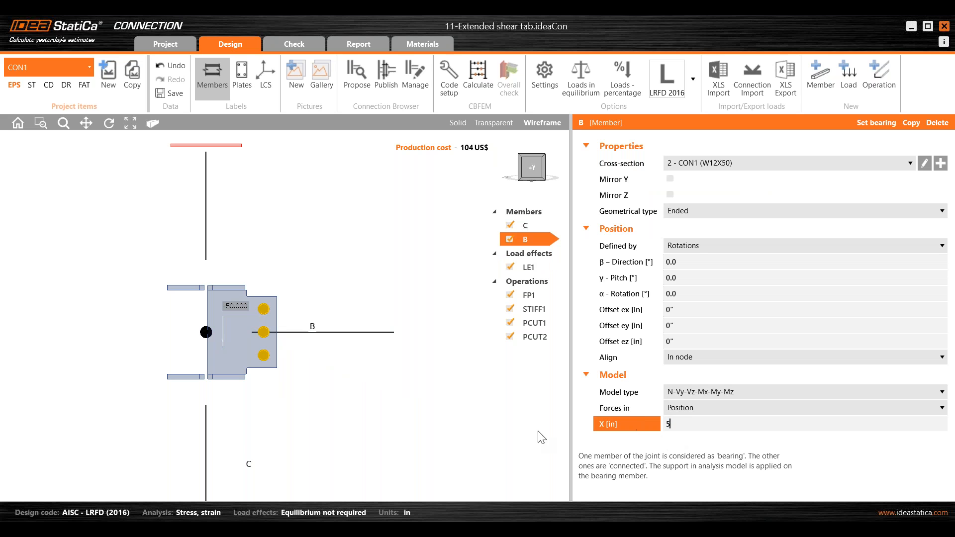
left_click(439, 453)
Step: Examine the diagram of load effect LE1 along beam B, close up around the fin plate and its bolts
left_click(528, 267)
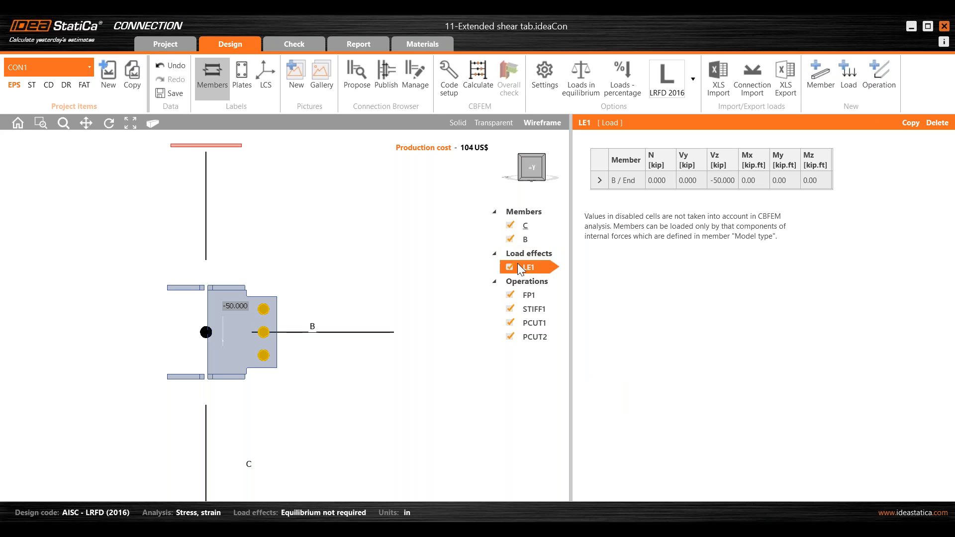
scroll(239, 332, "up", 4)
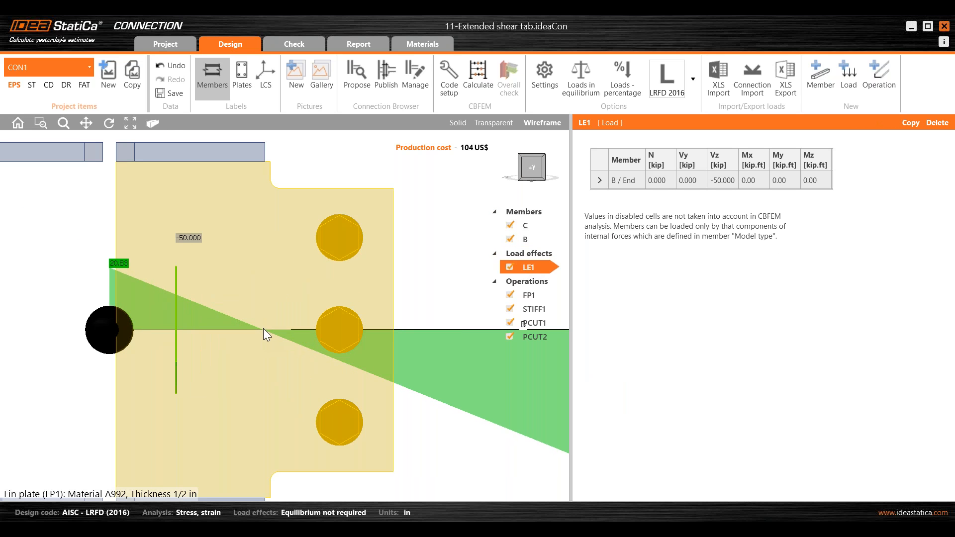
scroll(262, 333, "down", 1)
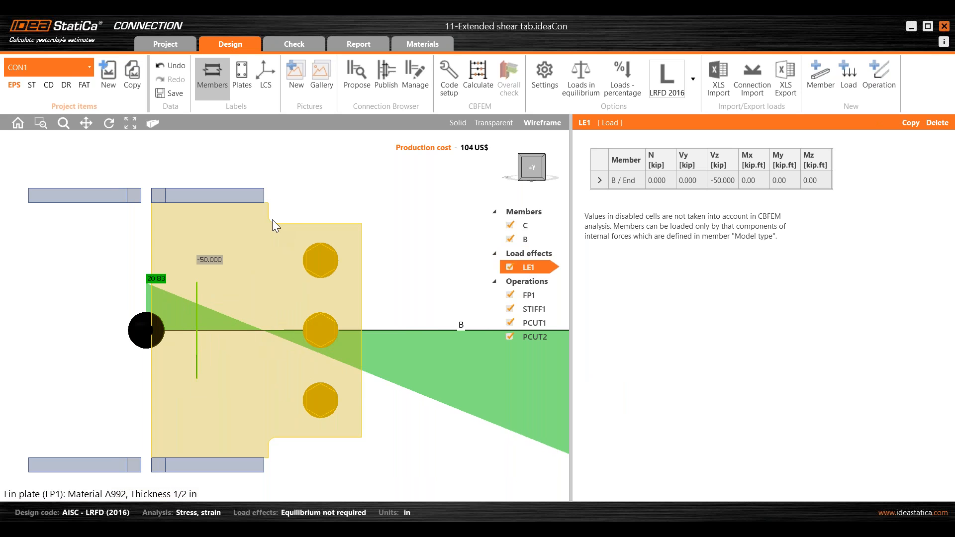
scroll(275, 381, "down", 5)
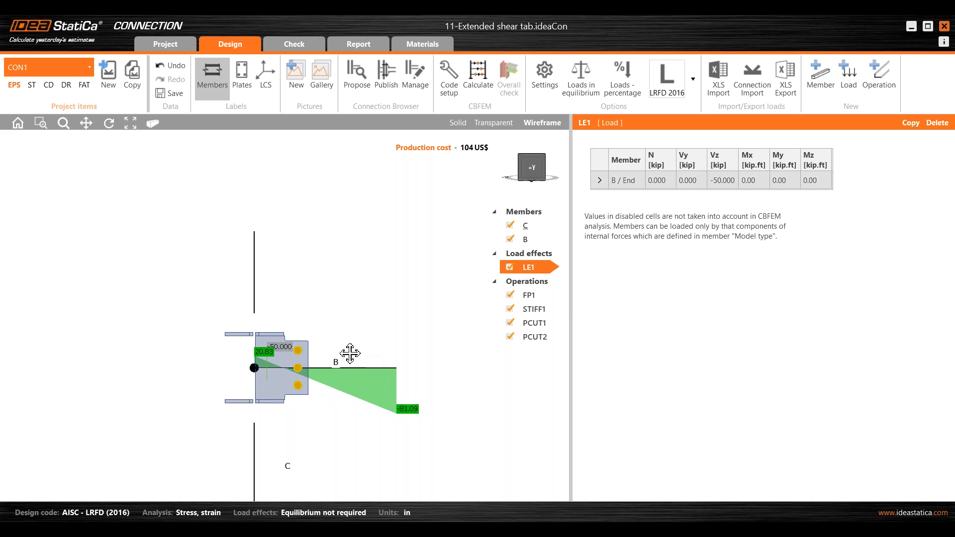
scroll(289, 363, "up", 2)
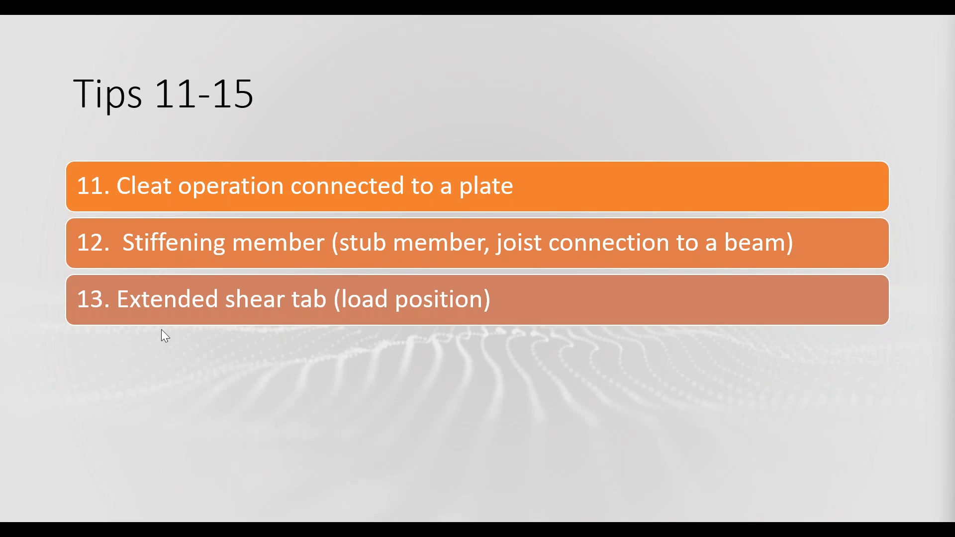
left_click(871, 355)
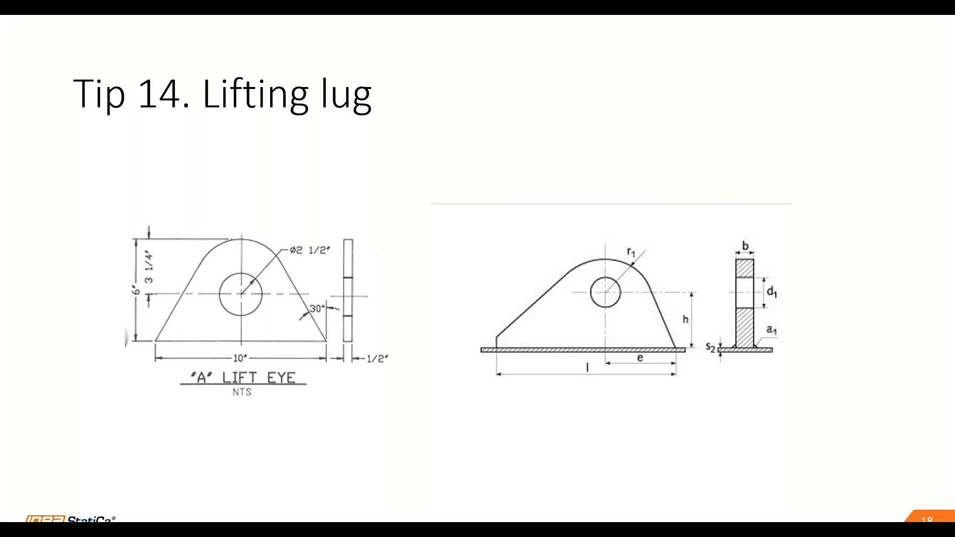
Step: Bring up the project 12 lifting lug.ideaCon in a maximized window and inspect the lug on the beam's top flange
left_click_drag(954, 72, 418, 65)
left_click(780, 66)
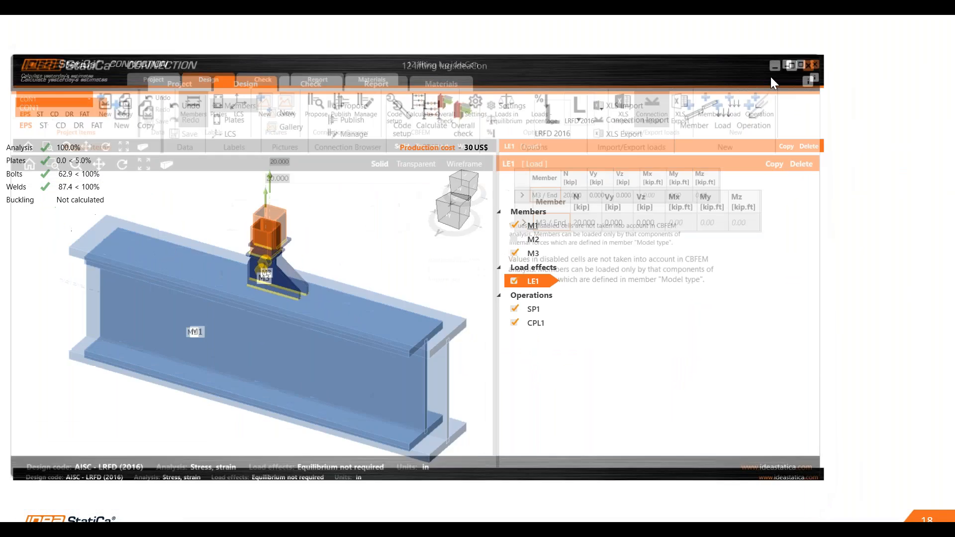
scroll(405, 279, "down", 2)
middle_click_drag(405, 279, 368, 284)
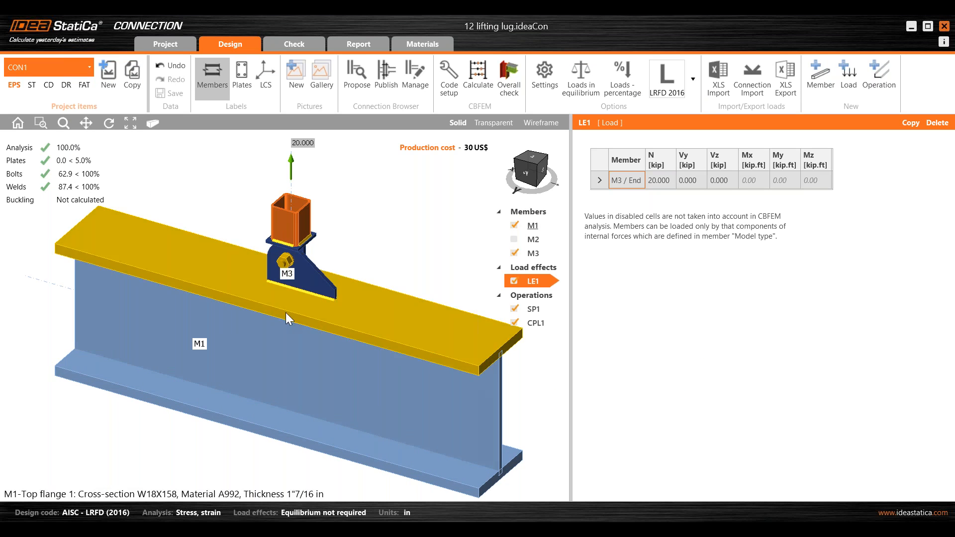
right_click_drag(261, 358, 282, 331)
middle_click_drag(307, 329, 255, 351)
Step: Review the properties and available member actions of bearing member M1, viewing the whole beam in the model
left_click(537, 229)
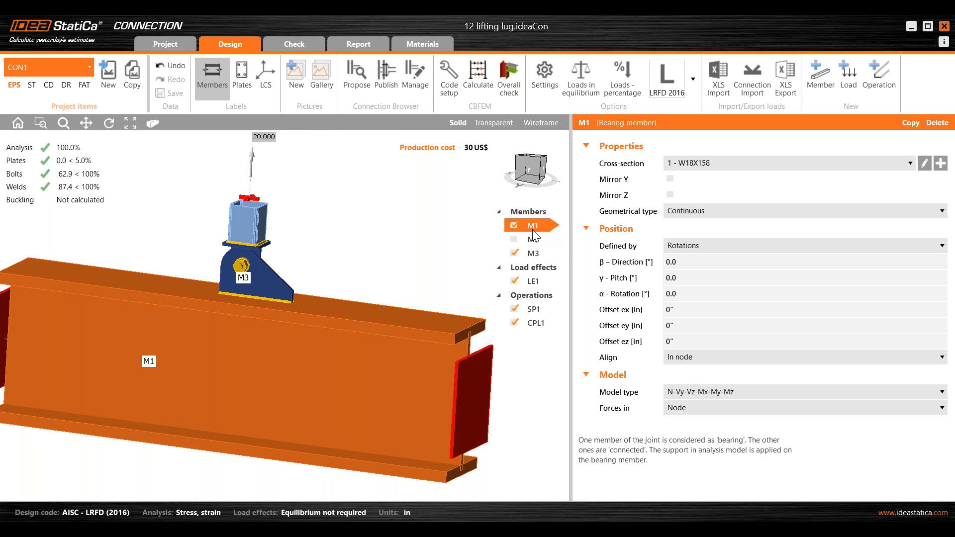
right_click(532, 225)
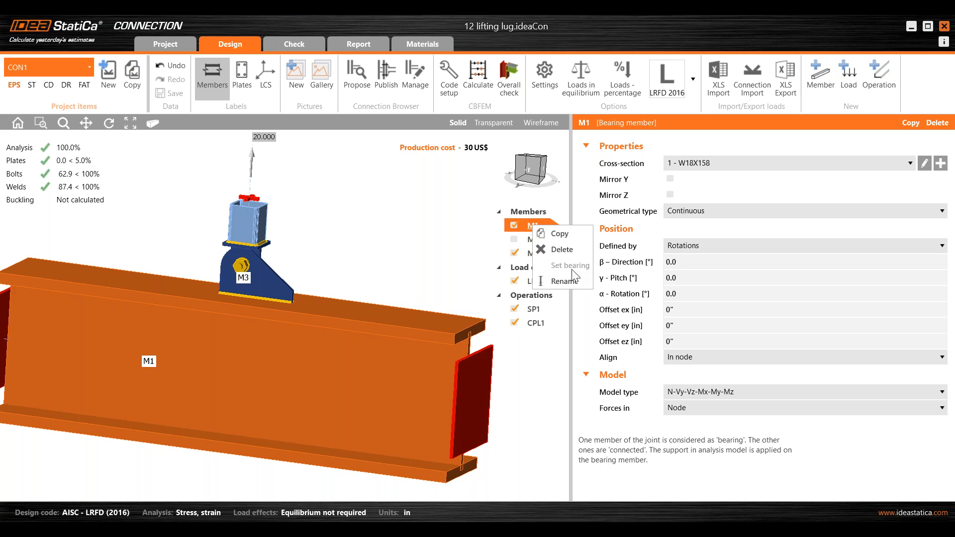
left_click(305, 236)
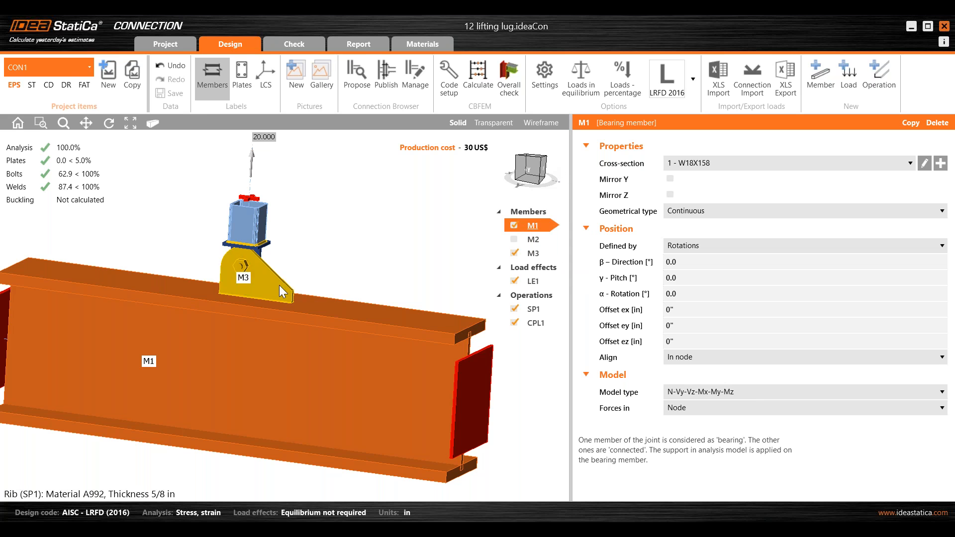
scroll(282, 286, "down", 3)
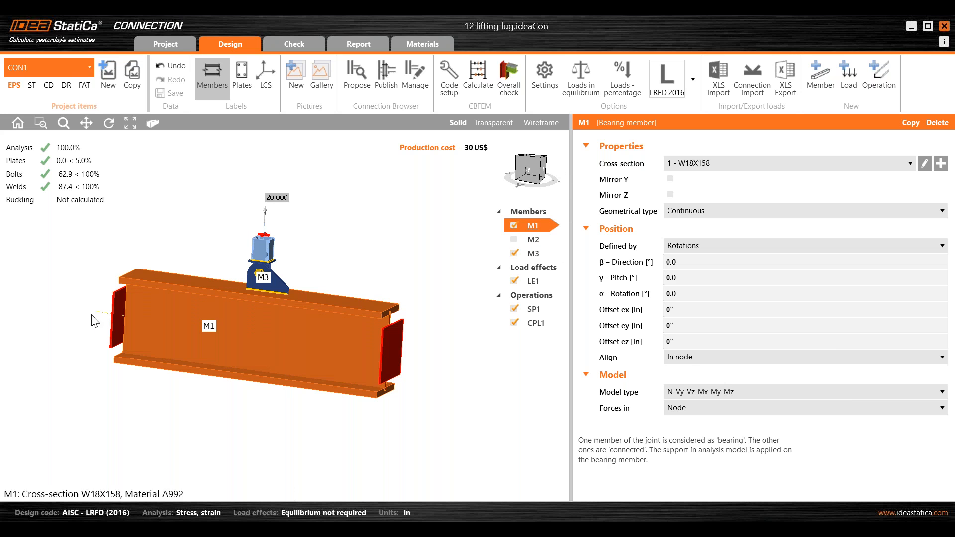
Step: Inspect stiffening plate SP1 and its properties in the straight-on side view of the lifting lug
left_click(531, 175)
left_click(540, 312)
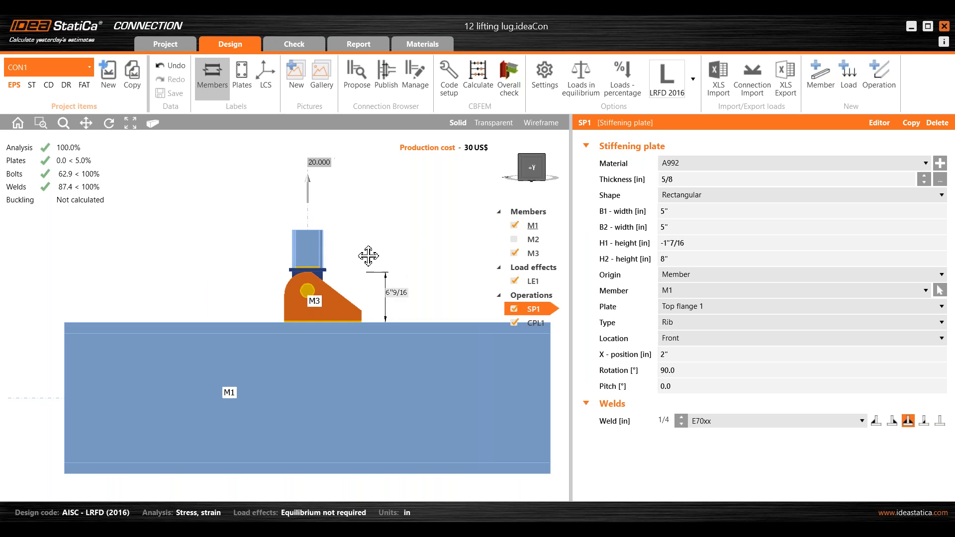
middle_click_drag(393, 267, 334, 242)
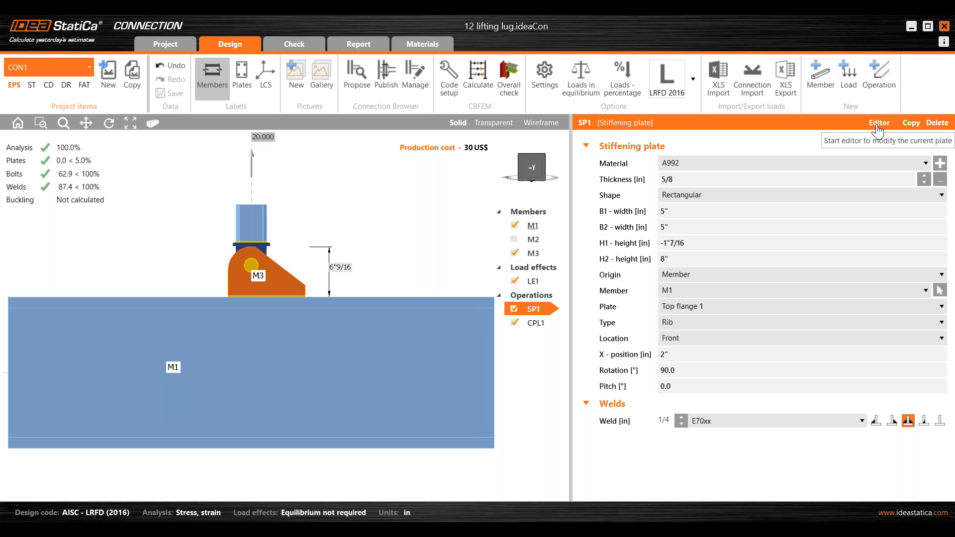
middle_click_drag(376, 207, 371, 255)
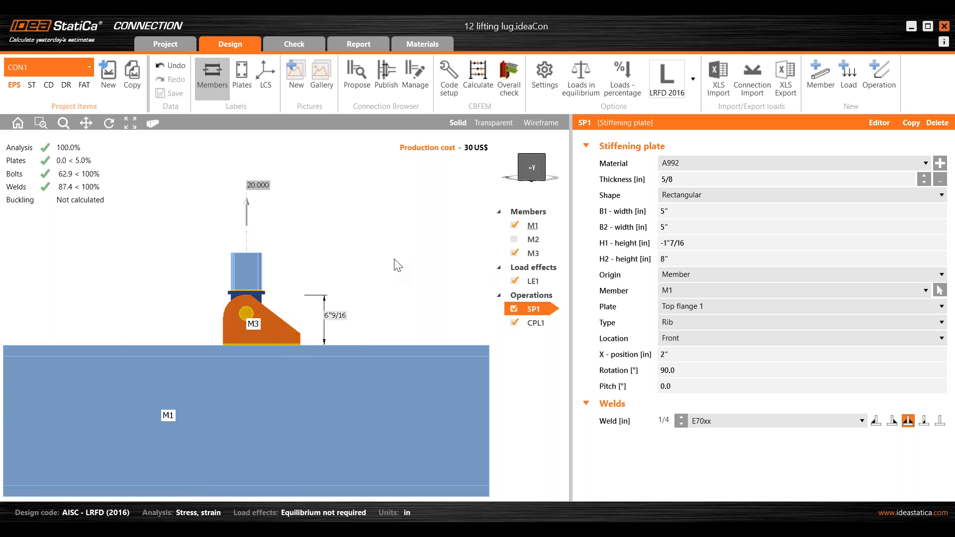
scroll(283, 298, "down", 2)
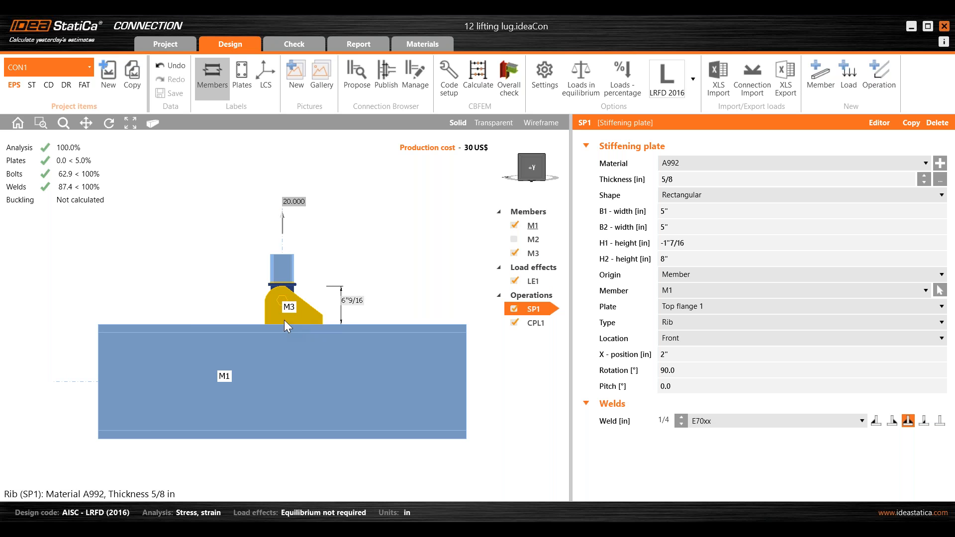
middle_click_drag(411, 300, 362, 324)
Step: Examine connecting plate CPL1 in transparent display, up close and in the straight-on side view
left_click(542, 323)
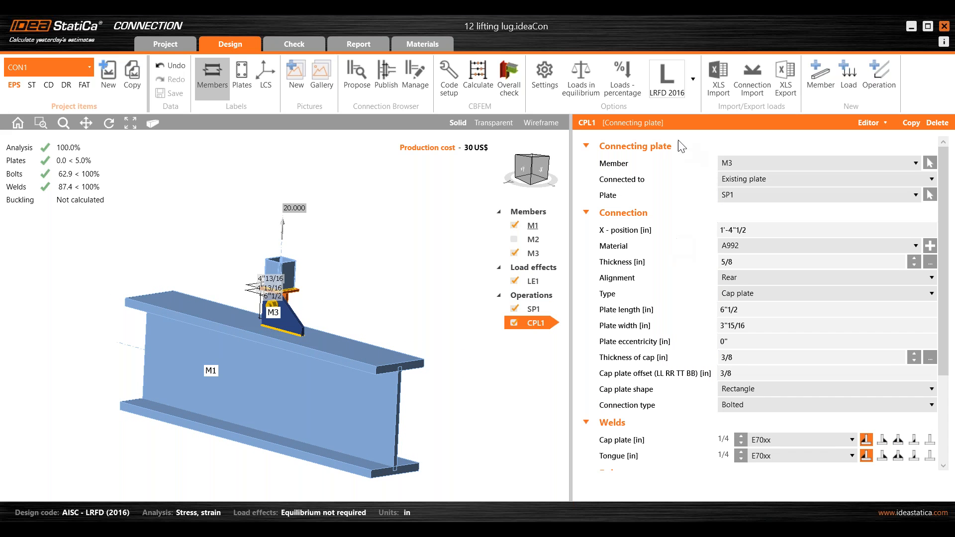
left_click(493, 123)
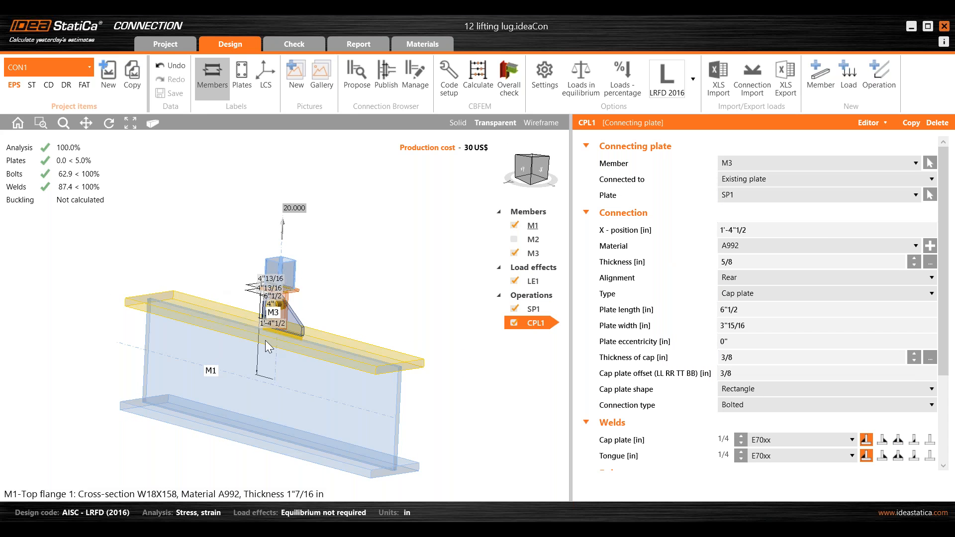
scroll(294, 326, "up", 5)
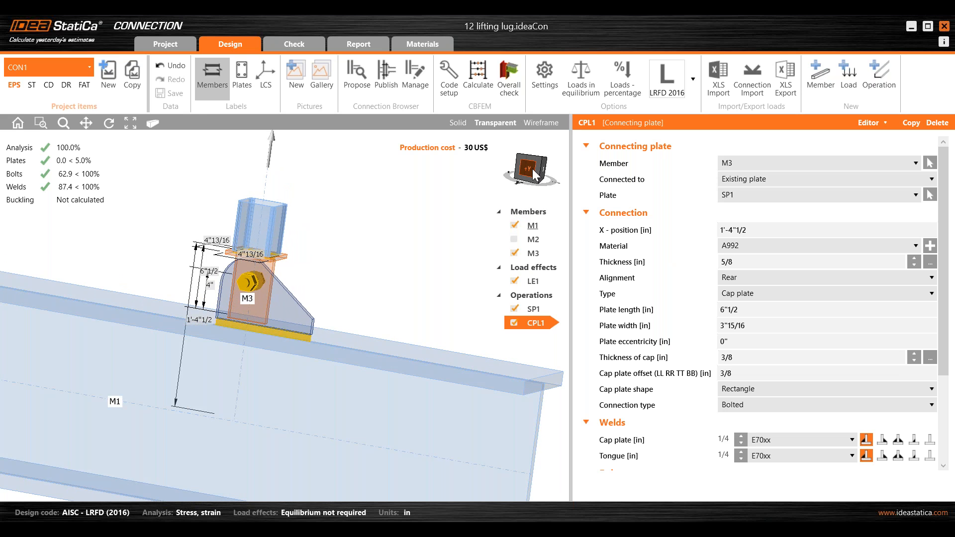
left_click(532, 169)
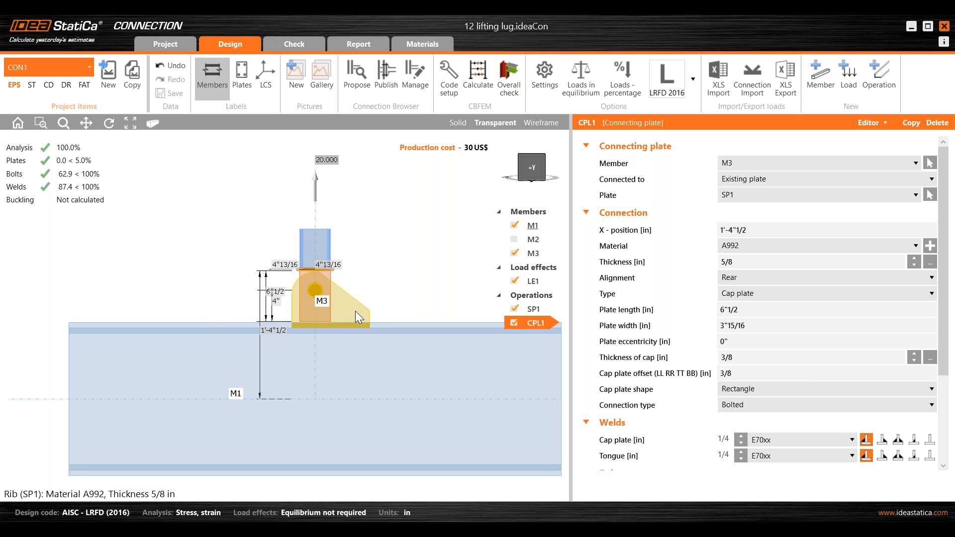
Step: Examine the rounding and bevel of stiffening plate SP1 in the plate editor without changing them
left_click(535, 308)
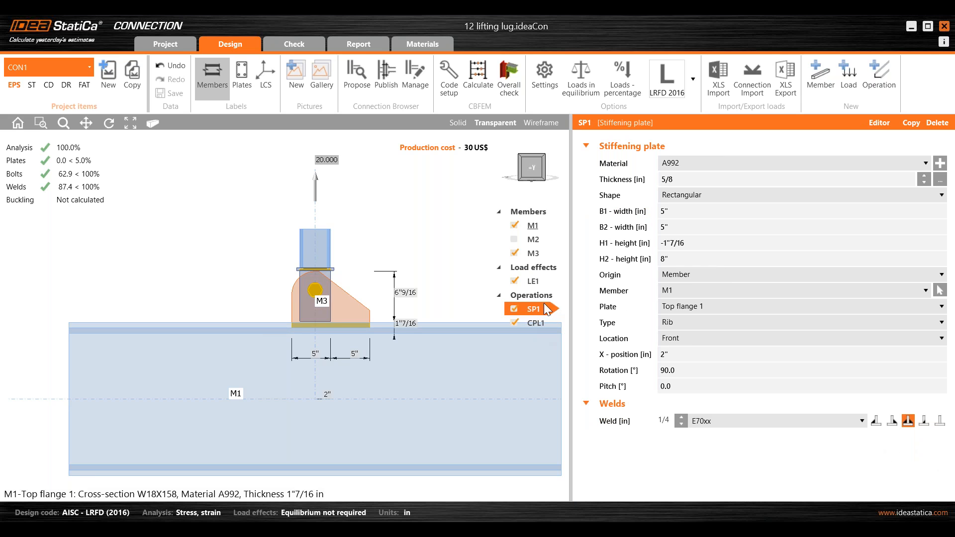
left_click(879, 123)
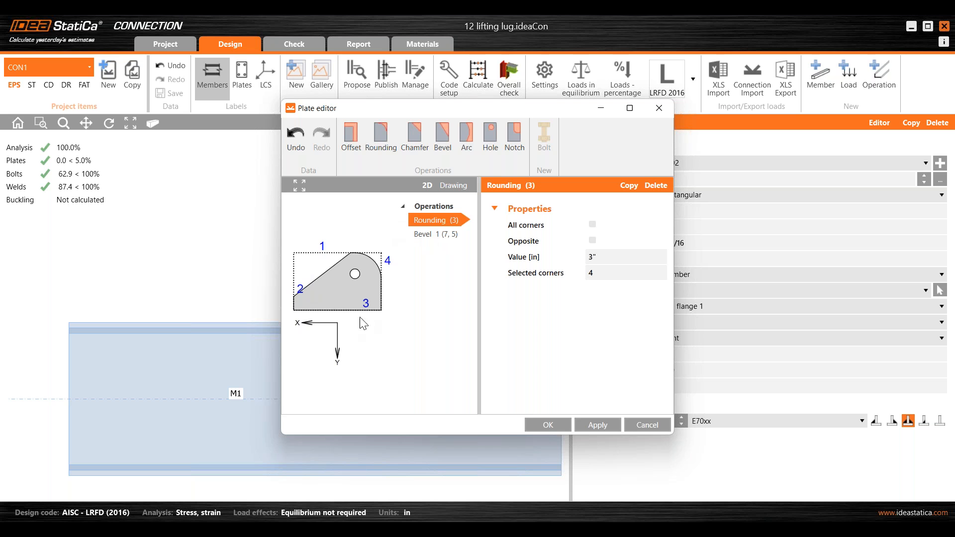
left_click(659, 108)
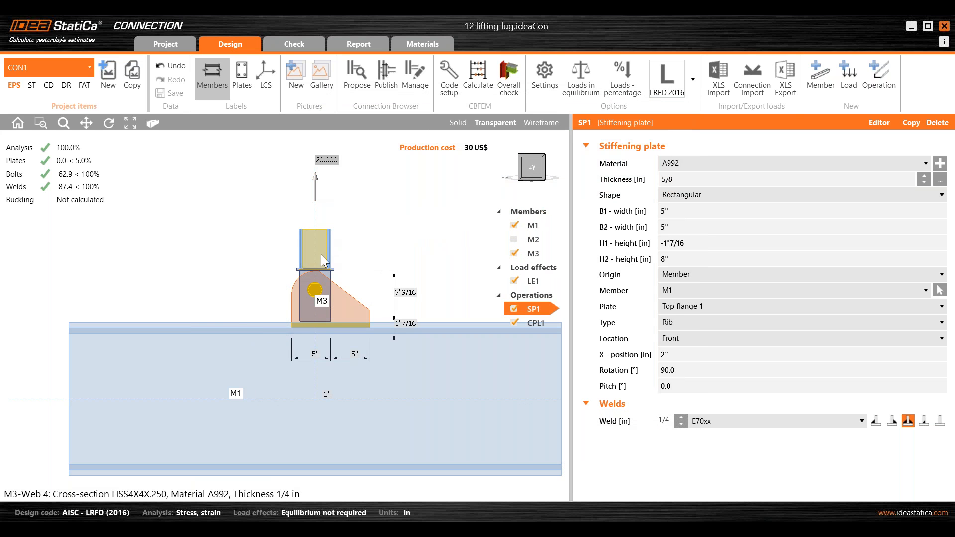
Step: Inspect the equivalent stress plot and member M3's plate check in the check results, and return to the design model
middle_click_drag(390, 244, 332, 252)
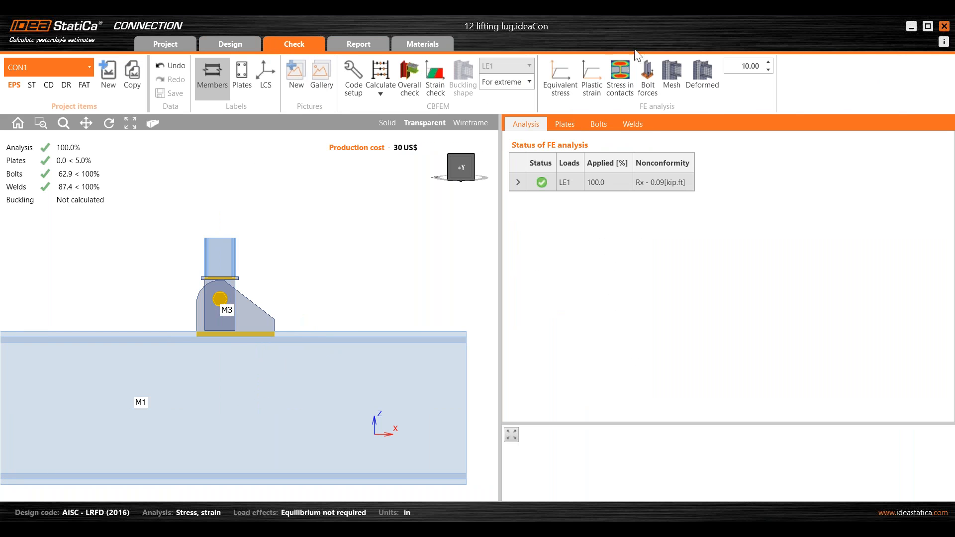
left_click(566, 91)
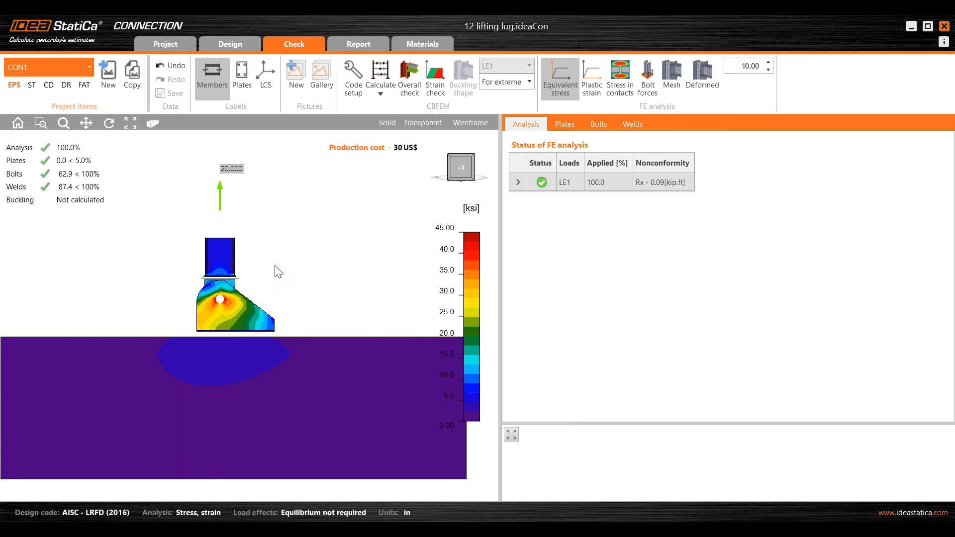
mouse_move(360, 317)
right_mouse_down()
mouse_move(235, 316)
mouse_move(346, 319)
right_mouse_up()
left_click(224, 255)
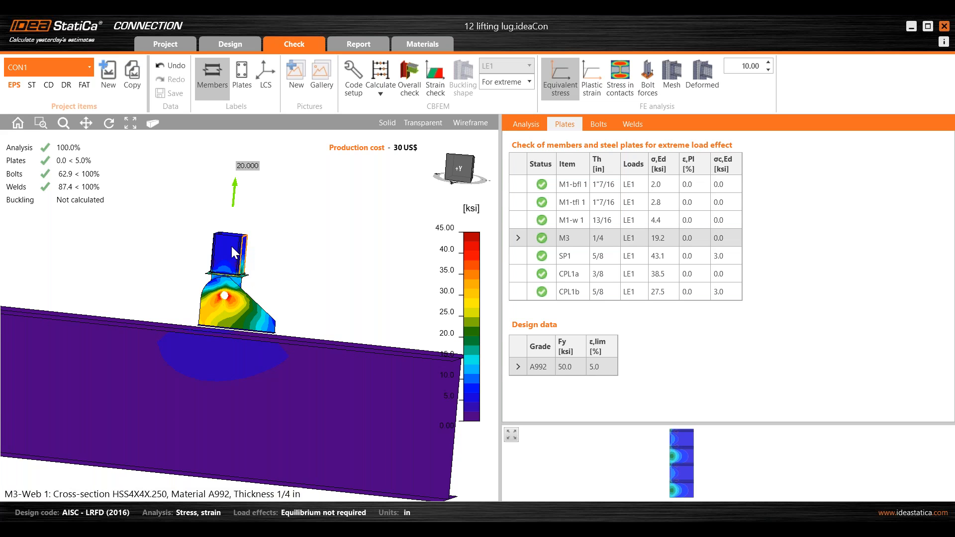
left_click(232, 46)
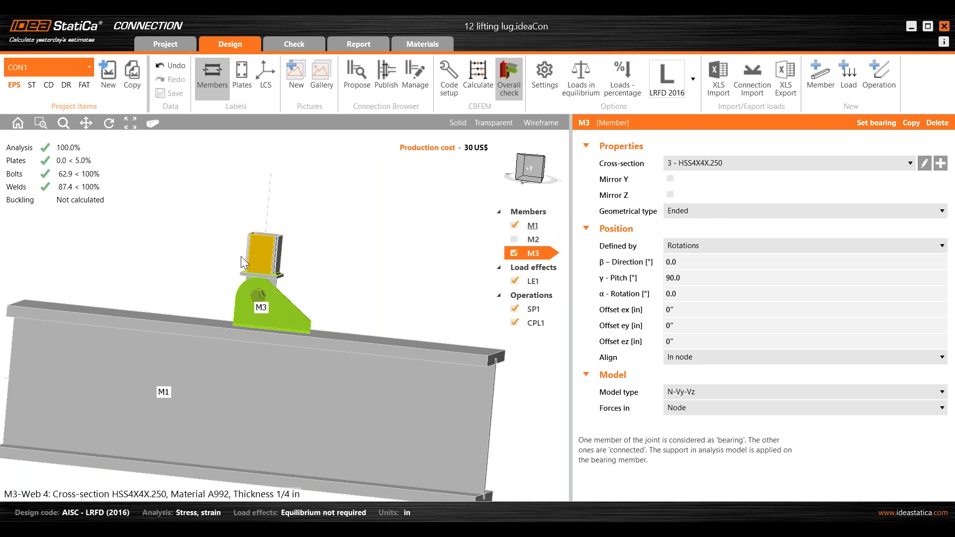
scroll(348, 307, "down", 1)
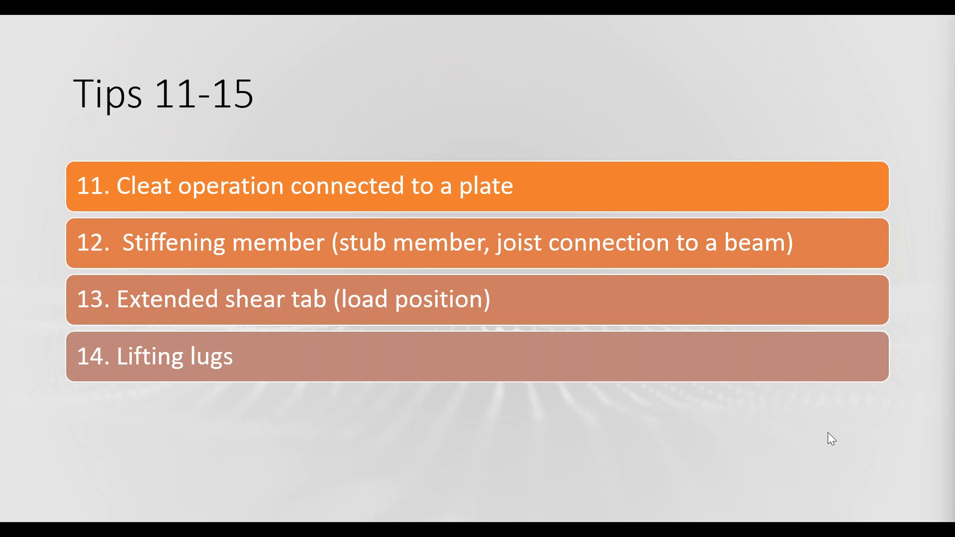
left_click(827, 432)
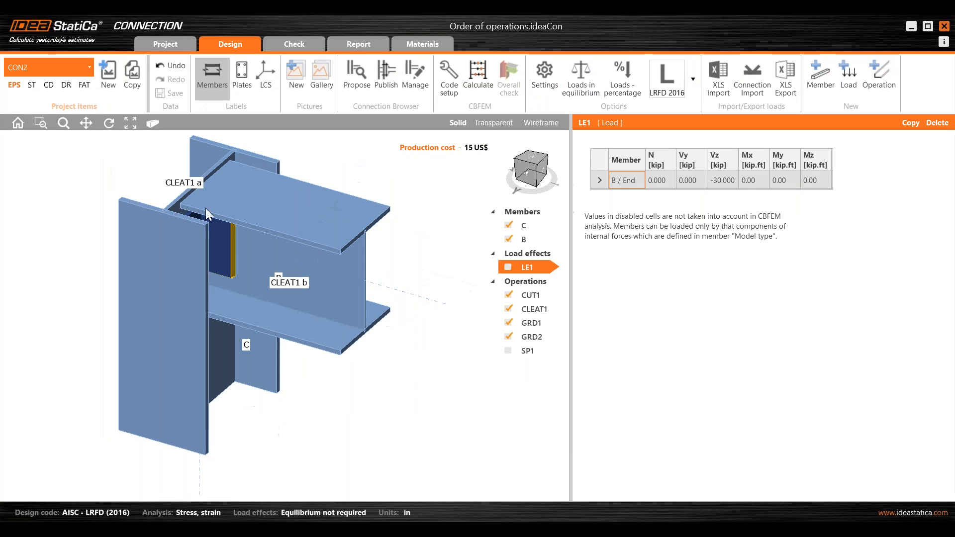
Step: Inspect the cleat bolts on column C's web from both sides and activate stiffening plate SP1
right_click_drag(206, 214, 261, 321)
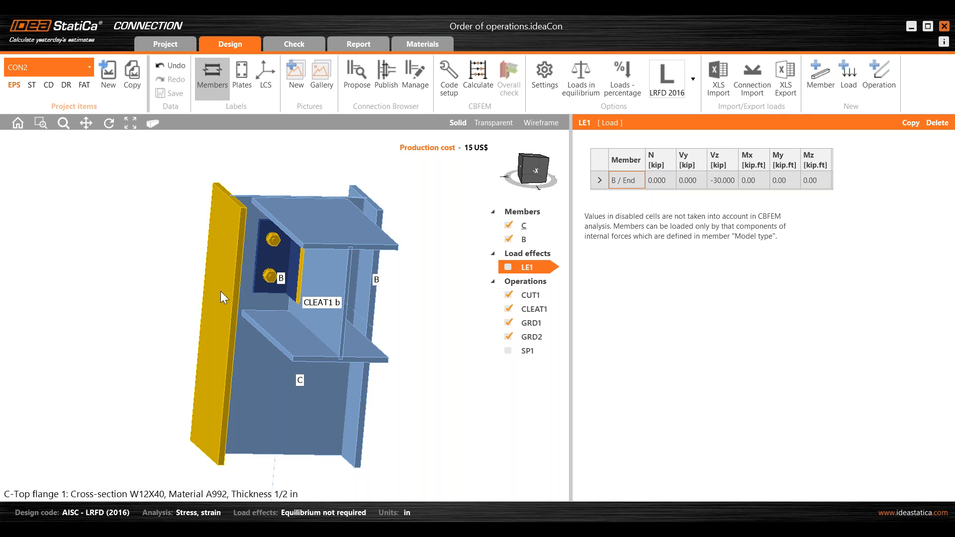
right_click_drag(223, 297, 259, 194)
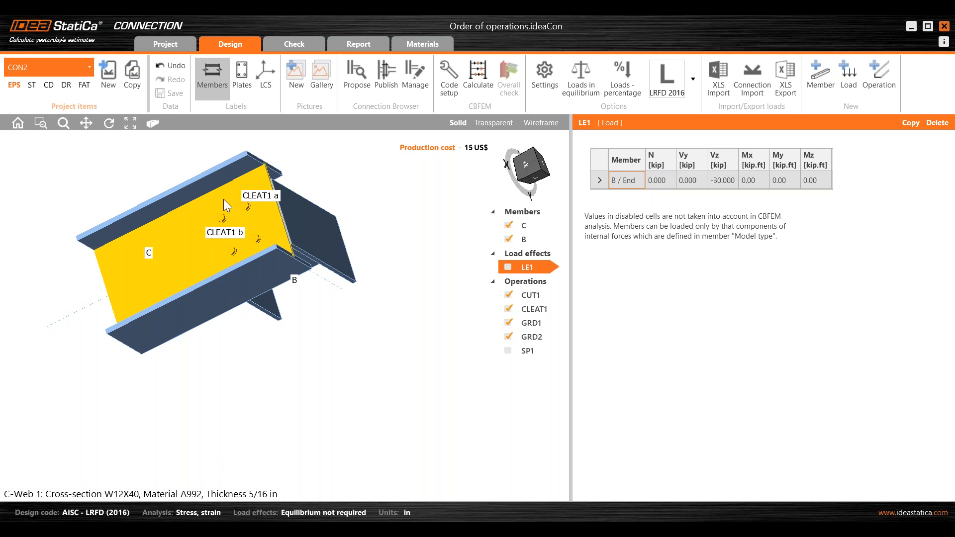
scroll(276, 234, "up", 3)
right_click_drag(382, 274, 365, 293)
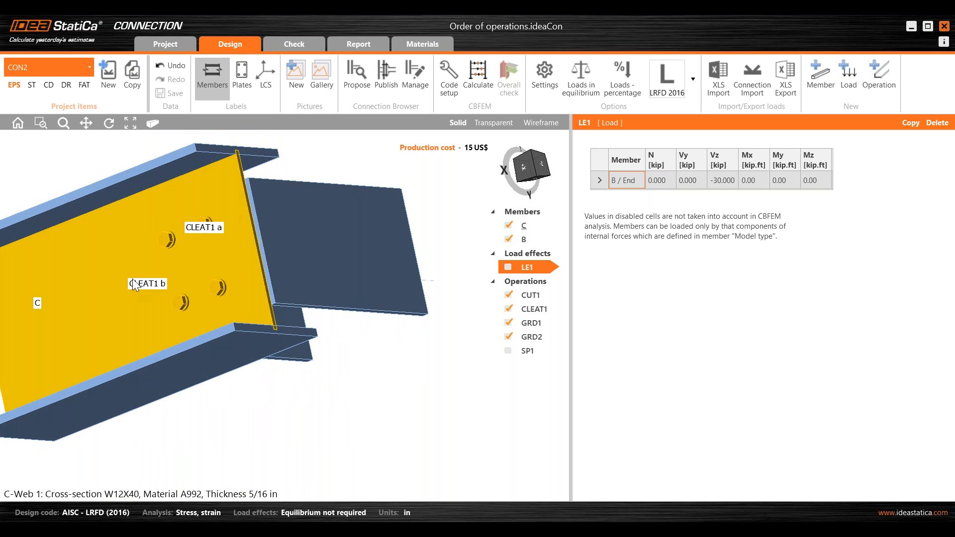
left_click(508, 351)
Step: Examine the SP1 doubler and cleat bolts on column C's web, up close and from both sides
right_click_drag(205, 271, 273, 323)
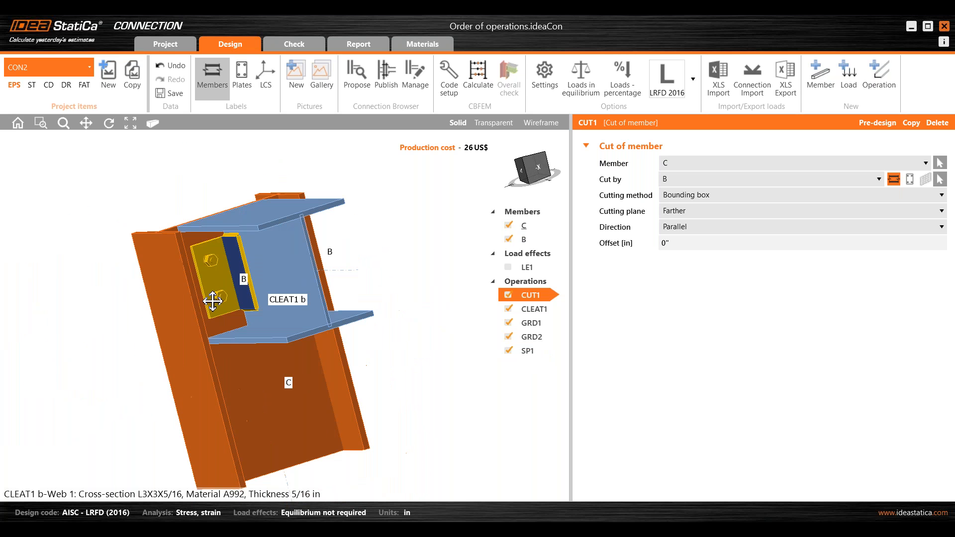
scroll(219, 261, "up", 5)
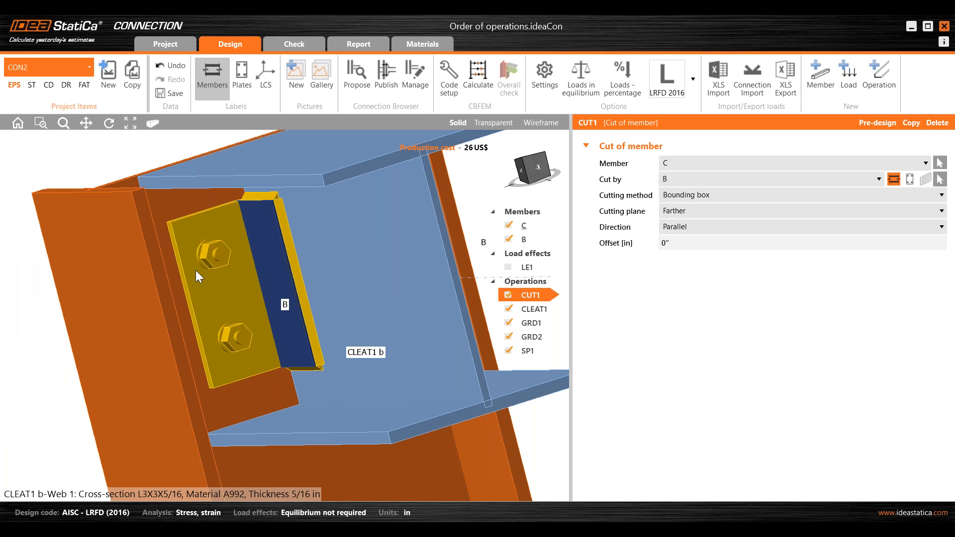
scroll(189, 273, "down", 4)
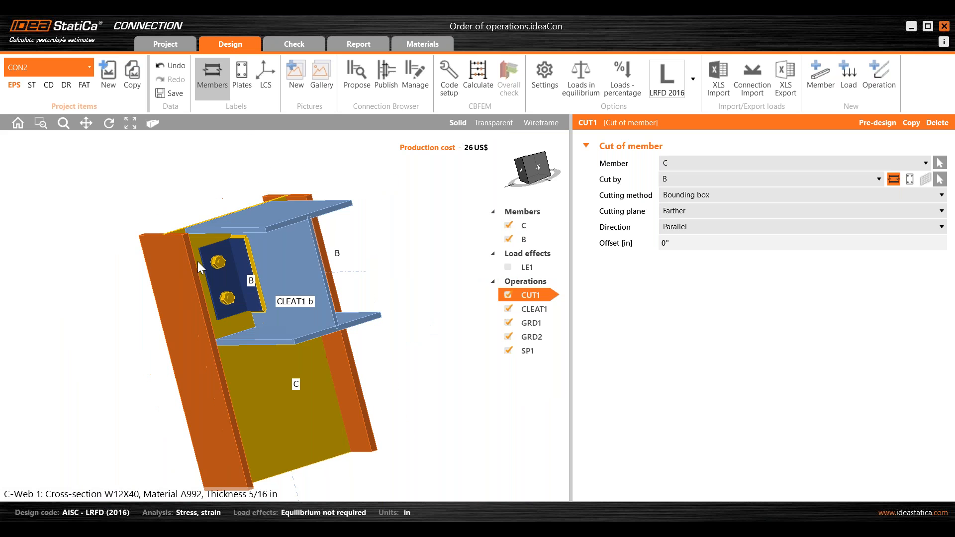
right_click_drag(203, 240, 288, 328)
scroll(277, 299, "up", 5)
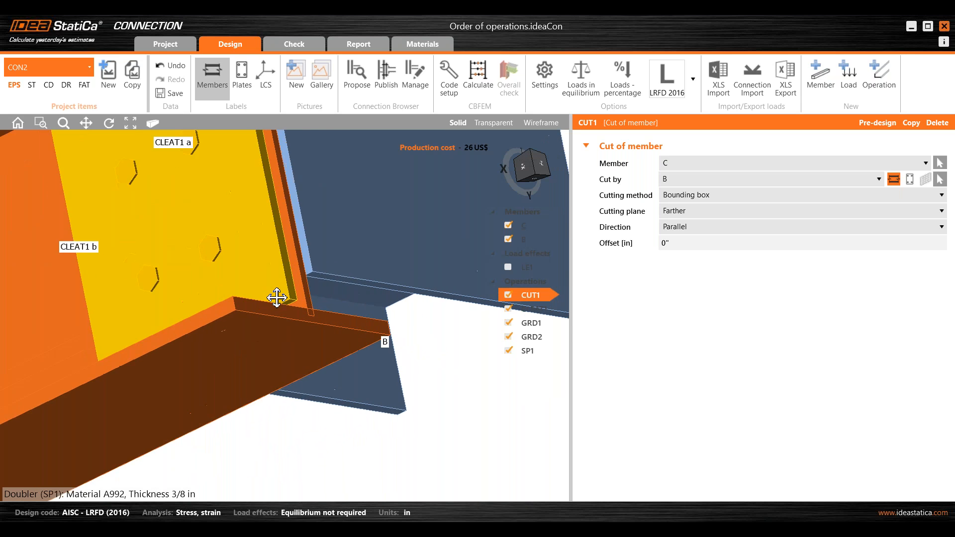
scroll(230, 294, "down", 4)
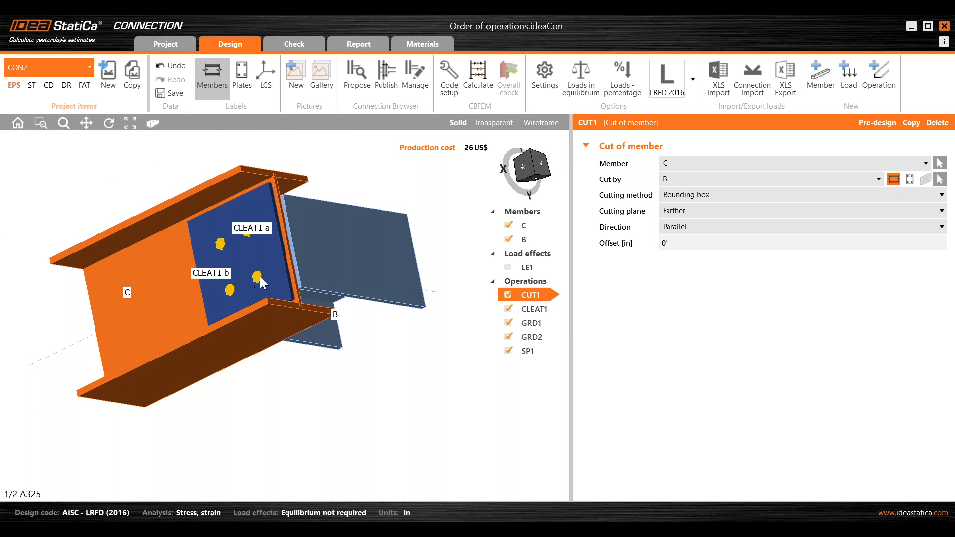
right_click_drag(386, 367, 279, 298)
right_click_drag(420, 445, 324, 451)
right_click_drag(187, 256, 224, 232)
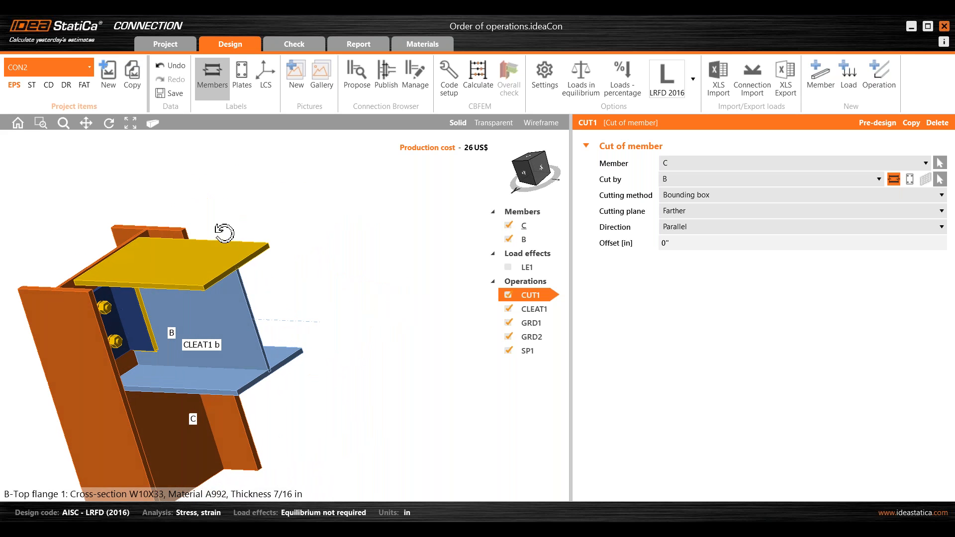
Step: Show the model in transparent display and open the properties of stiffening plate SP1
left_click(499, 123)
middle_click_drag(166, 288, 297, 241)
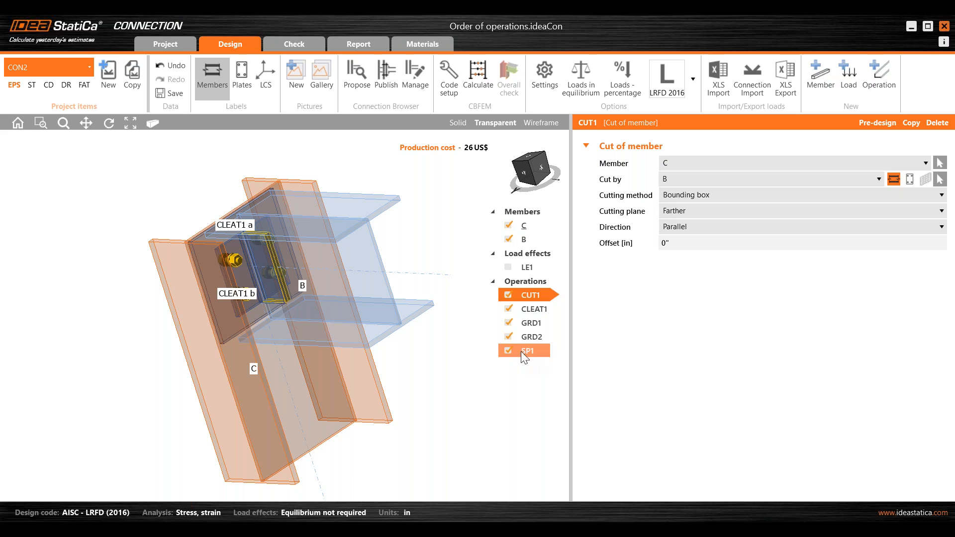
left_click(533, 352)
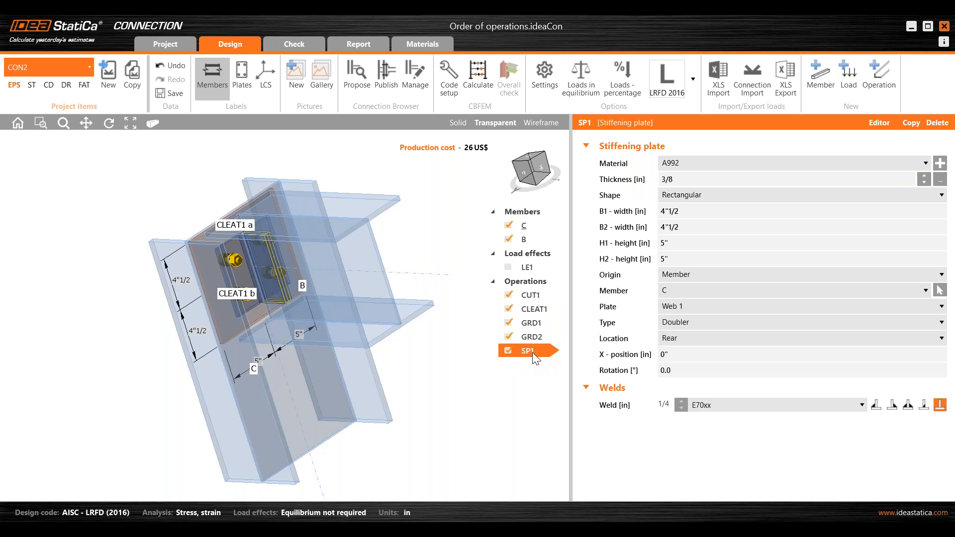
Step: Set the items count of bolt grid GRD1 to 3
left_click(534, 323)
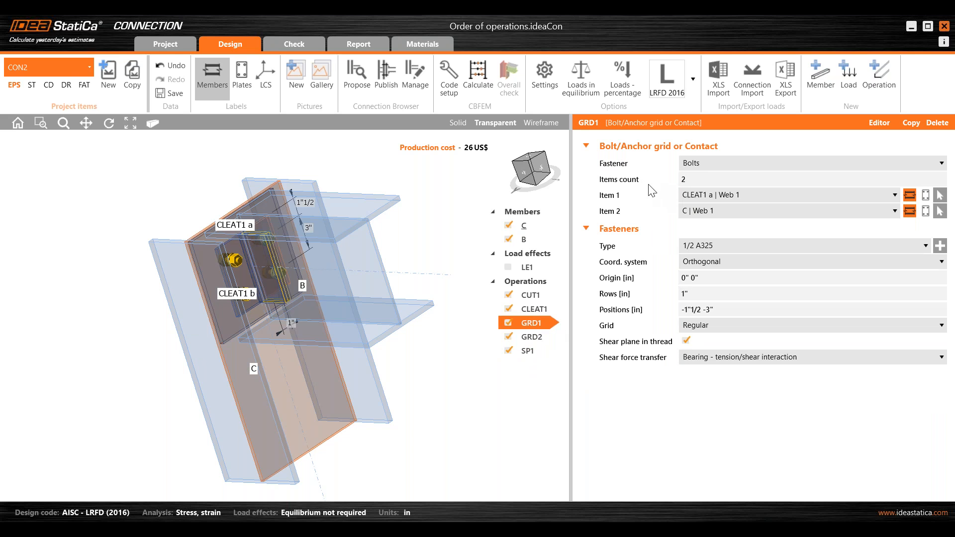
left_click(697, 180)
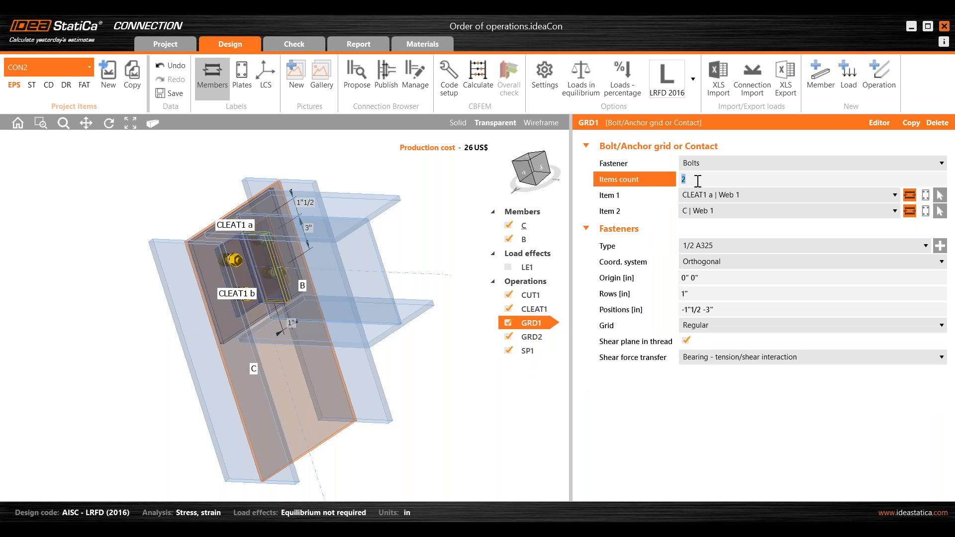
type("3")
key("Return")
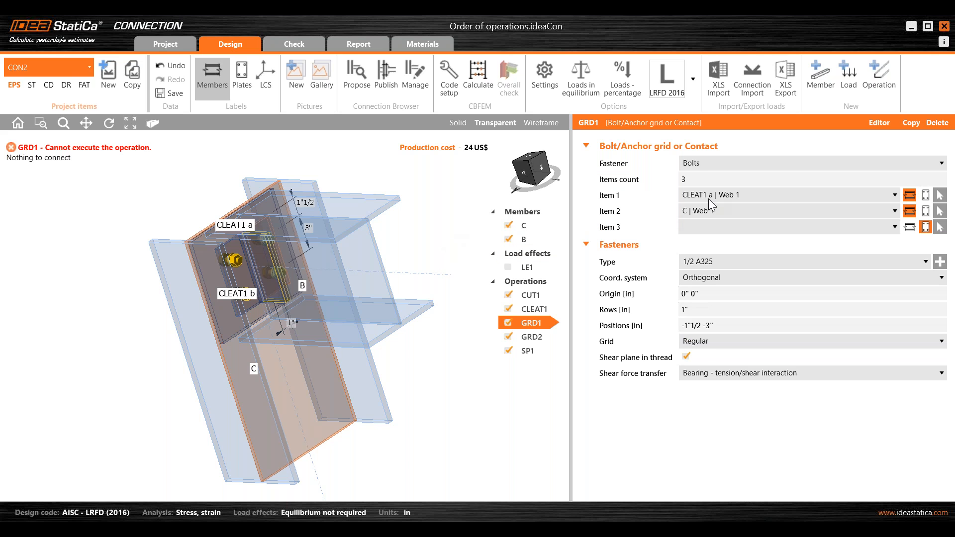
Step: Try to choose a plate as the third connected item of bolt grid GRD1
left_click(925, 229)
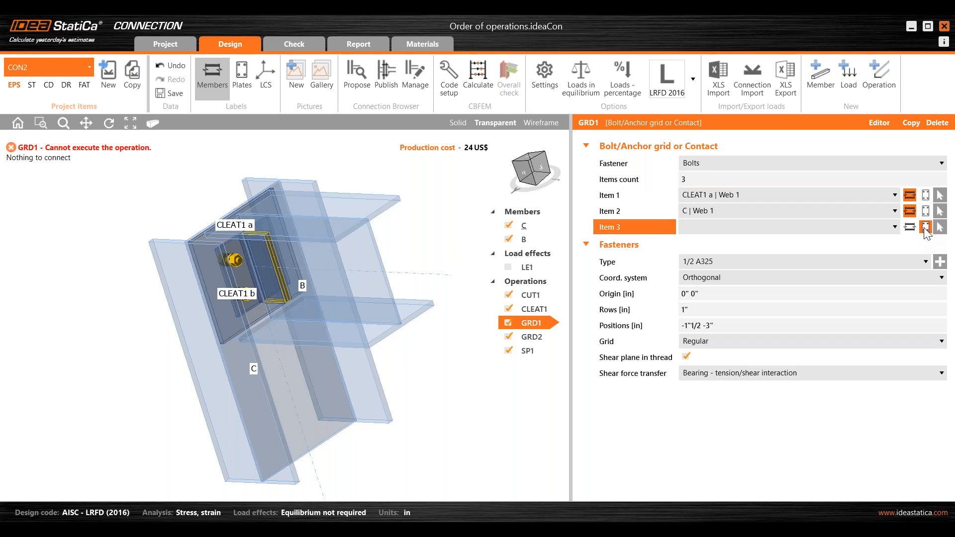
left_click(873, 228)
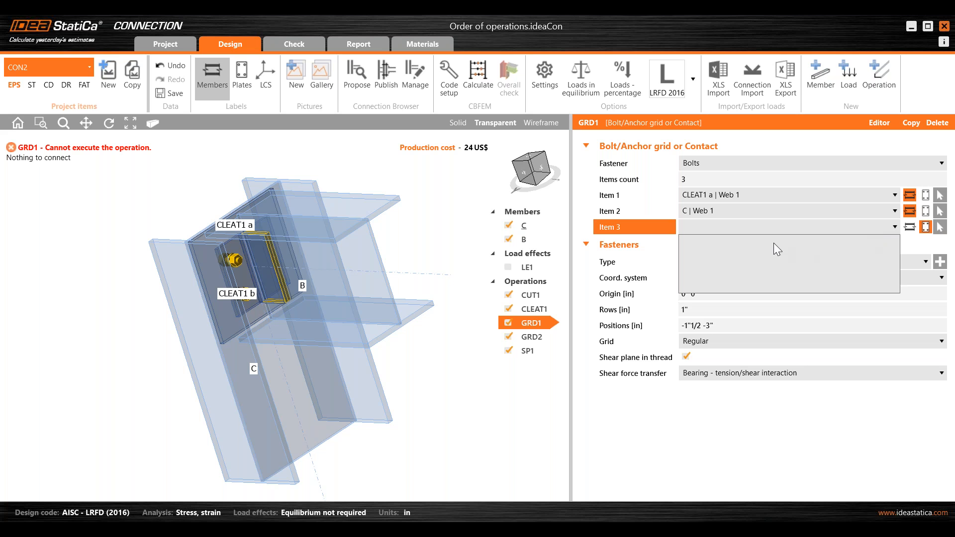
left_click(480, 396)
right_click_drag(162, 294, 314, 307)
middle_click_drag(191, 316, 392, 344)
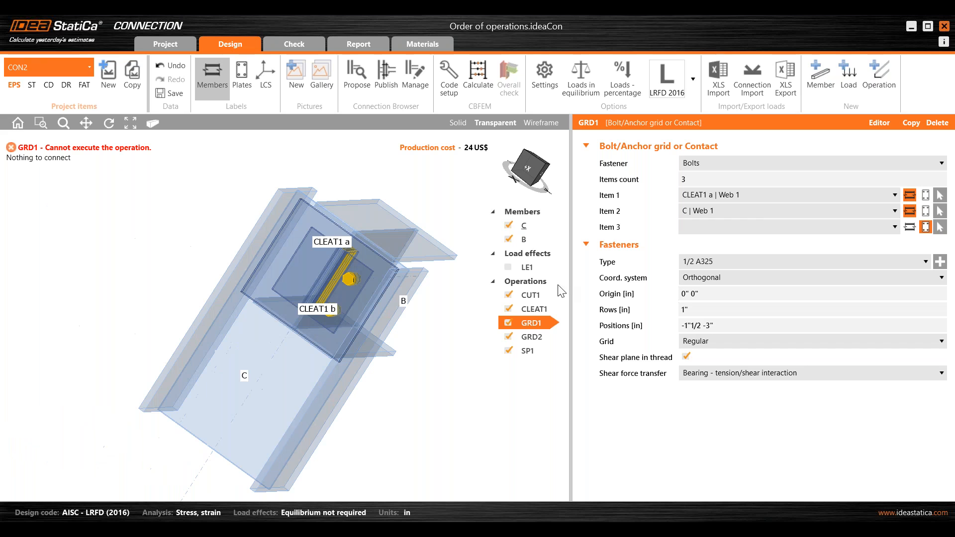
left_click(699, 228)
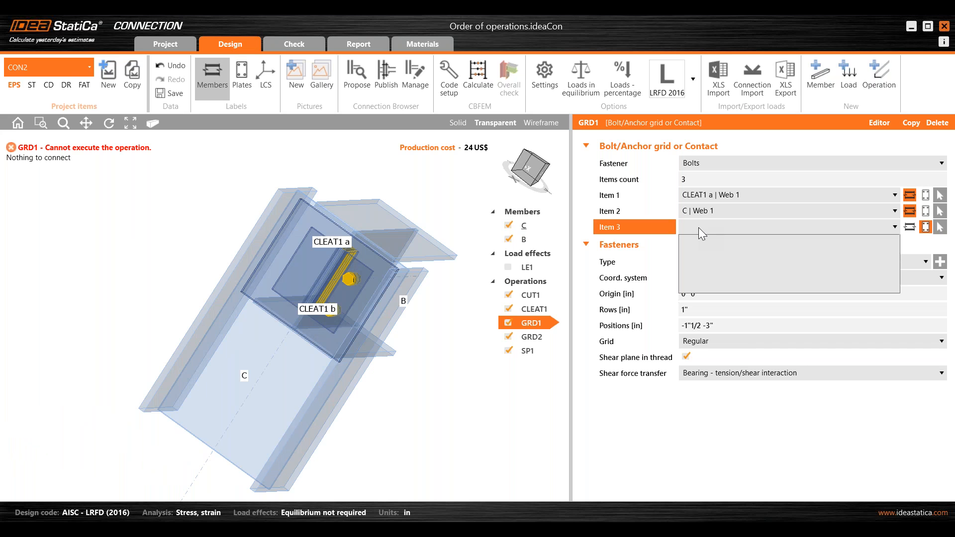
left_click(426, 347)
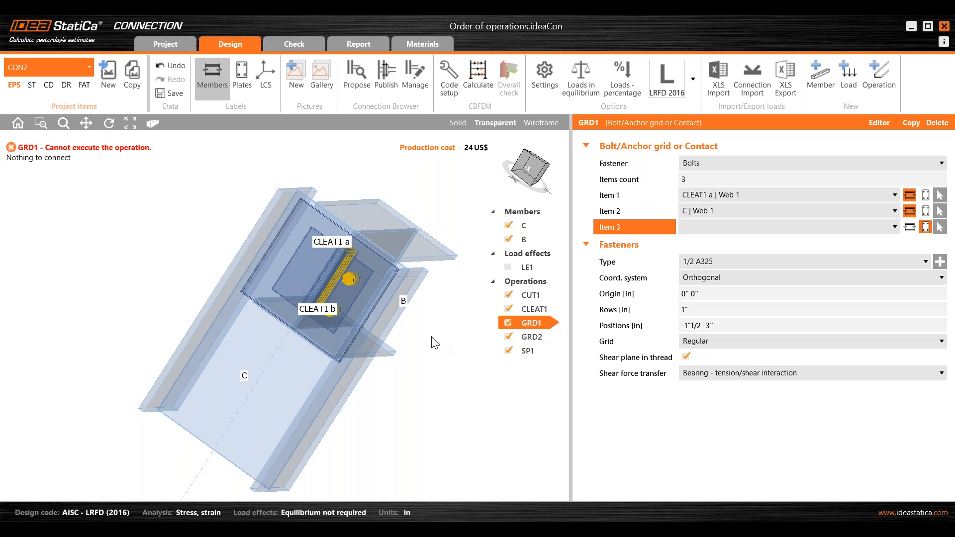
Step: Copy bolt grid GRD1 and set Item 3 of the copy to plate SP1
scroll(419, 368, "down", 2)
middle_click_drag(430, 377, 350, 336)
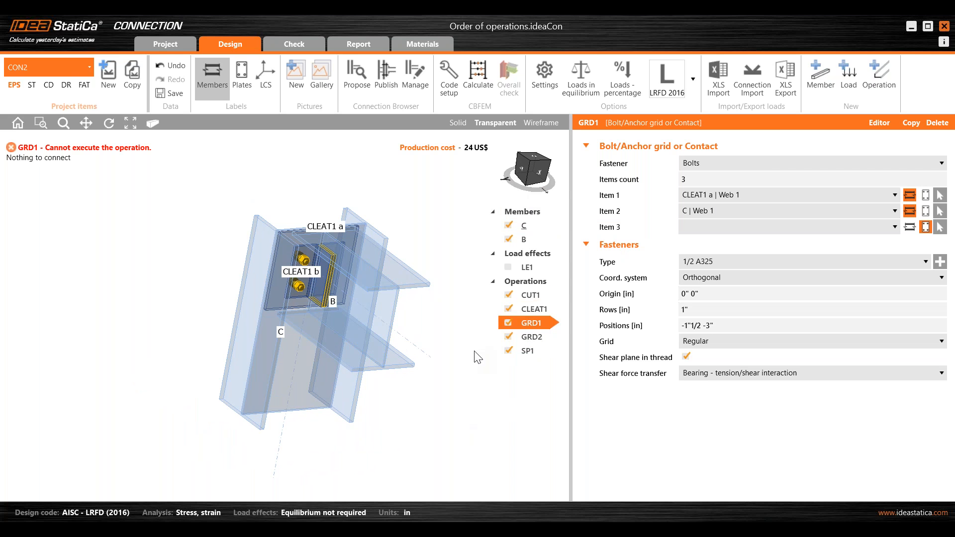
middle_click_drag(473, 352, 440, 354)
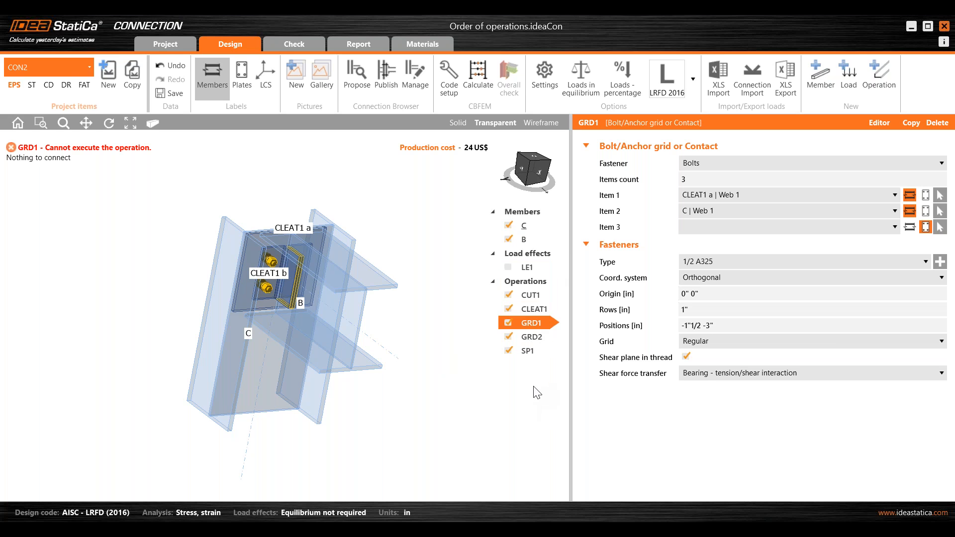
right_click(533, 322)
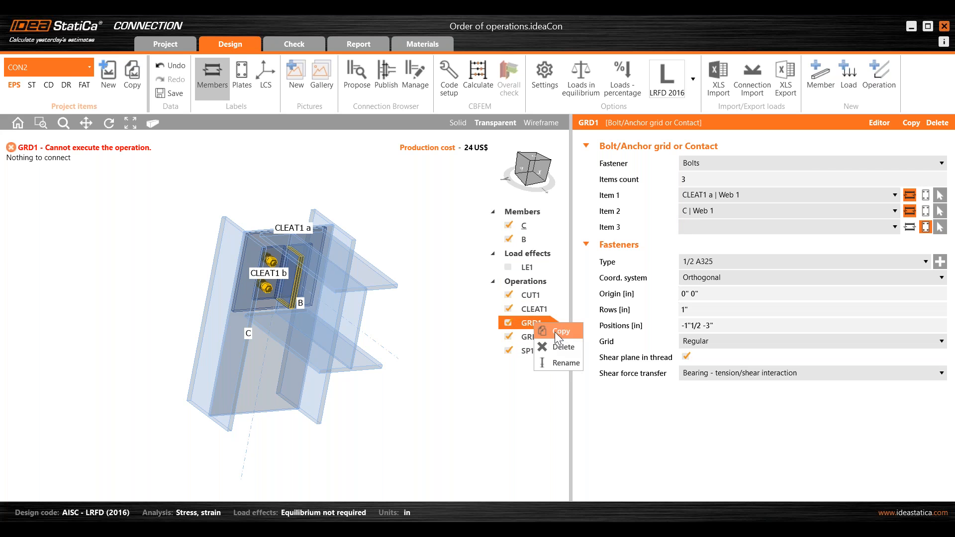
left_click(559, 331)
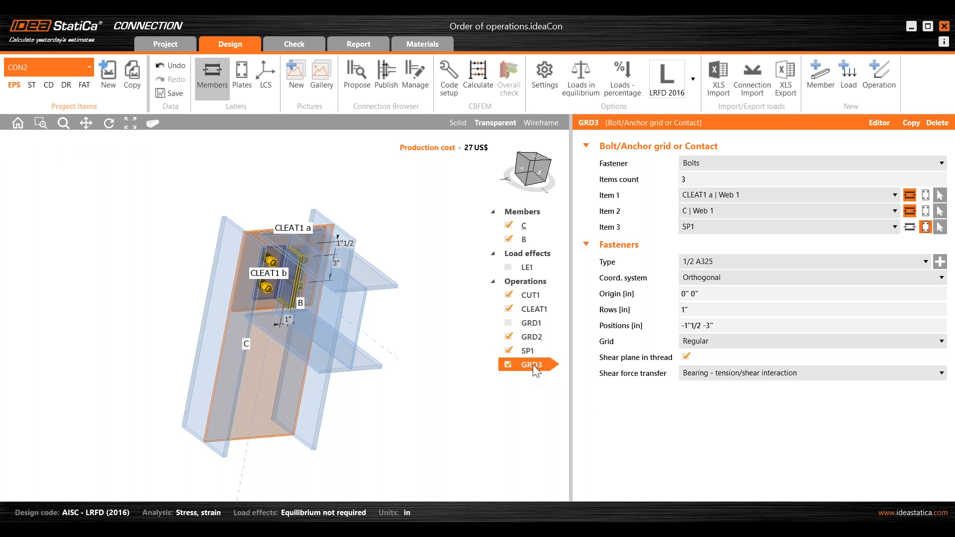
left_click(686, 226)
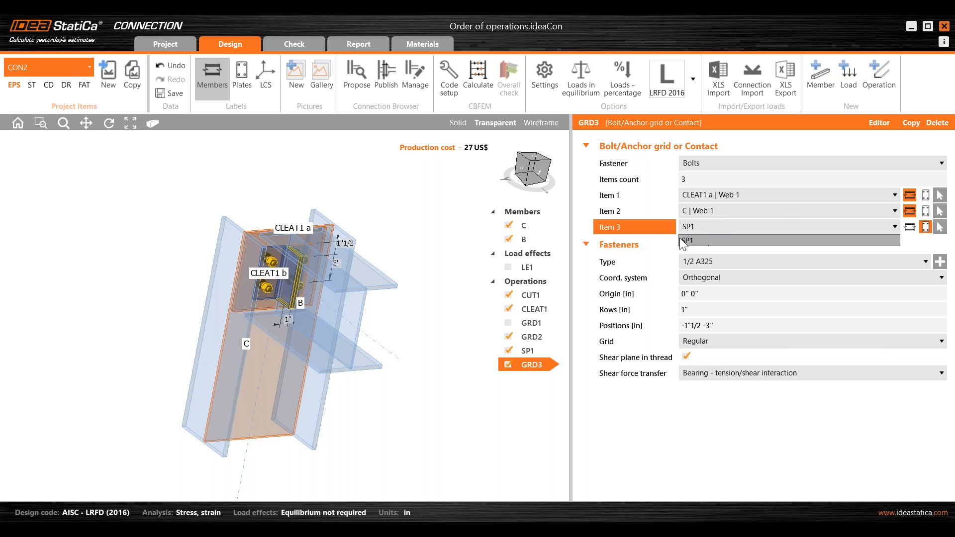
left_click(692, 240)
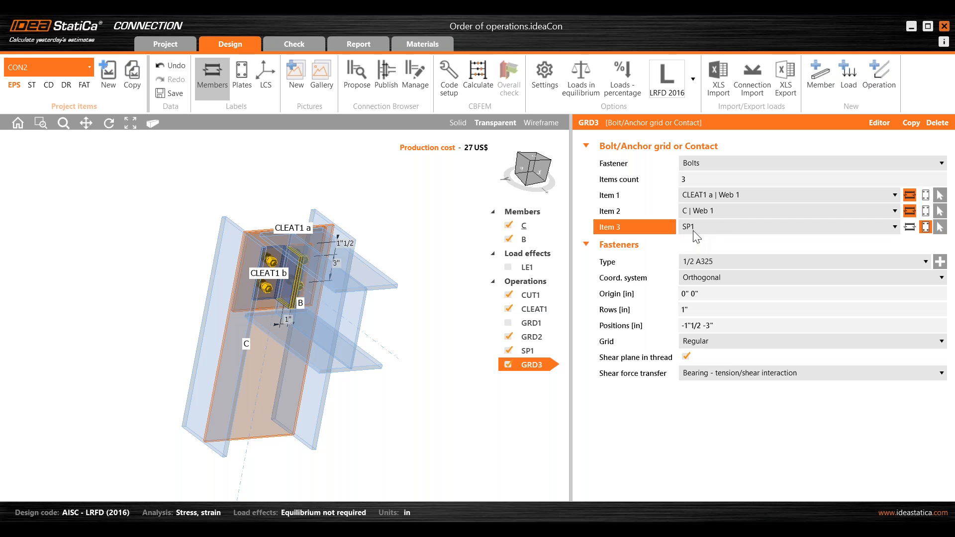
Step: Delete the original bolt grid GRD1 and copy bolt grid GRD2
right_click(533, 323)
left_click(551, 347)
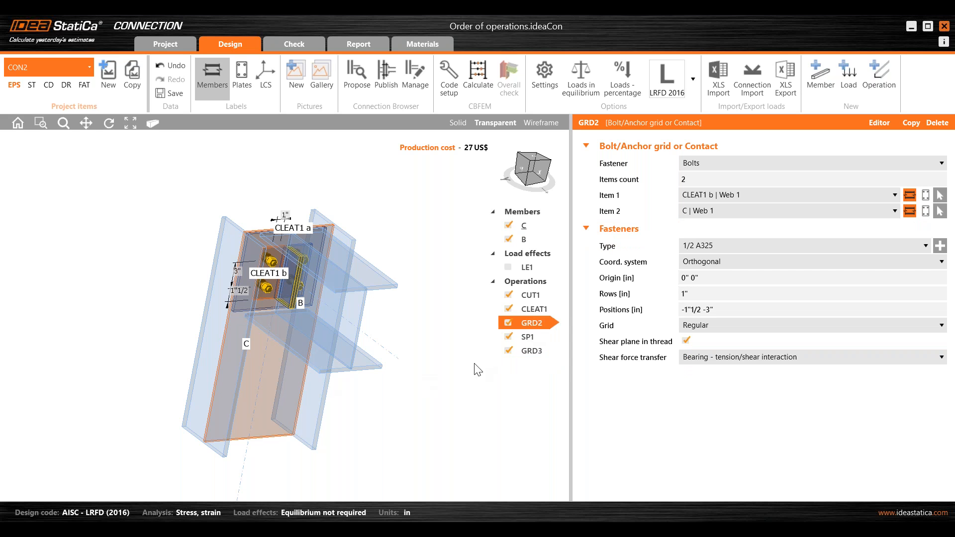
right_click(534, 325)
left_click(539, 334)
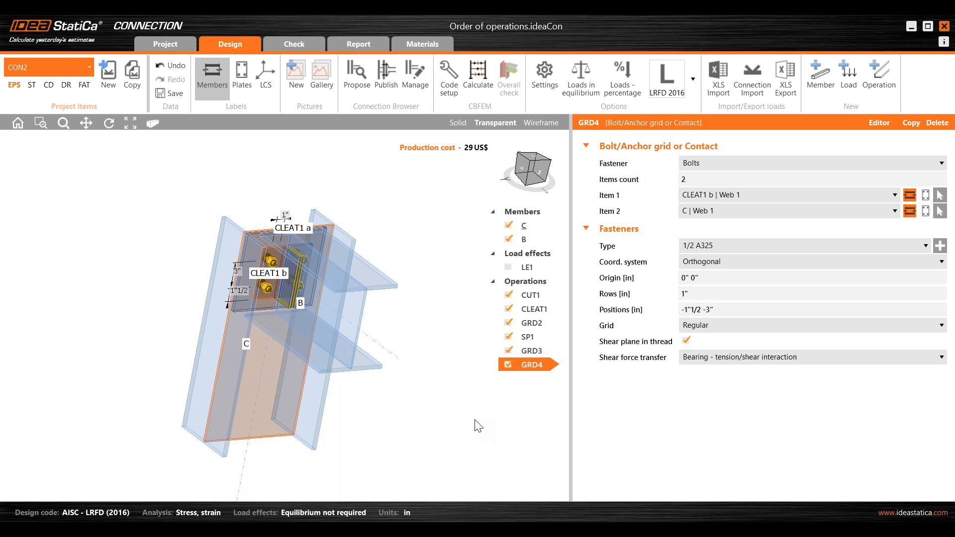
Step: Switch to the Bonus Connection browser project and maximize its window
left_click(528, 504)
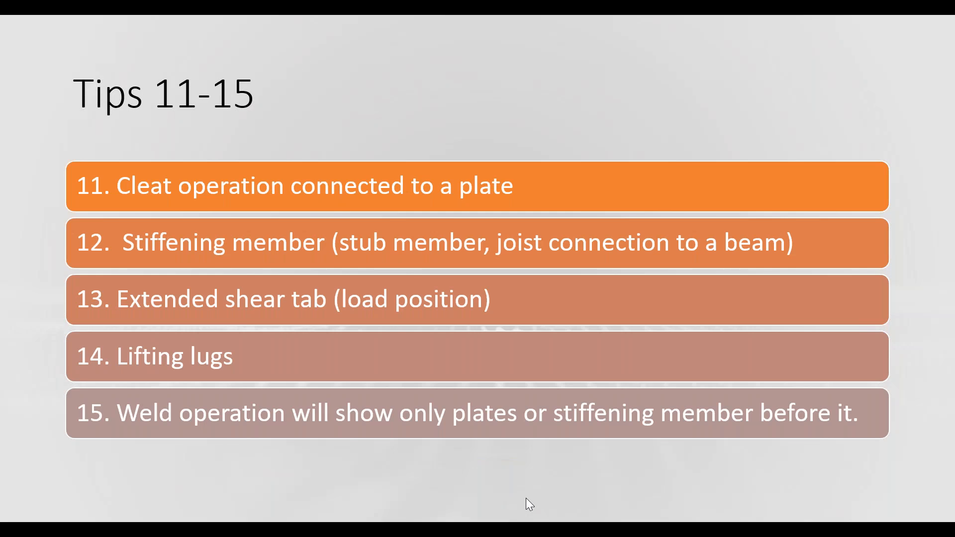
left_click(908, 444)
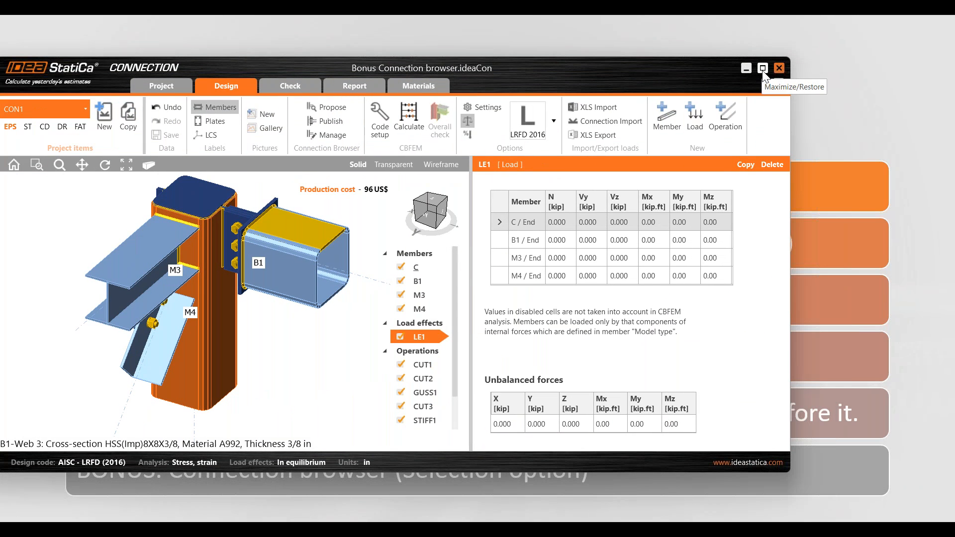
left_click(762, 70)
Step: Examine how members B1, M3 and M4 connect to column C from several angles
middle_click_drag(363, 335, 369, 357)
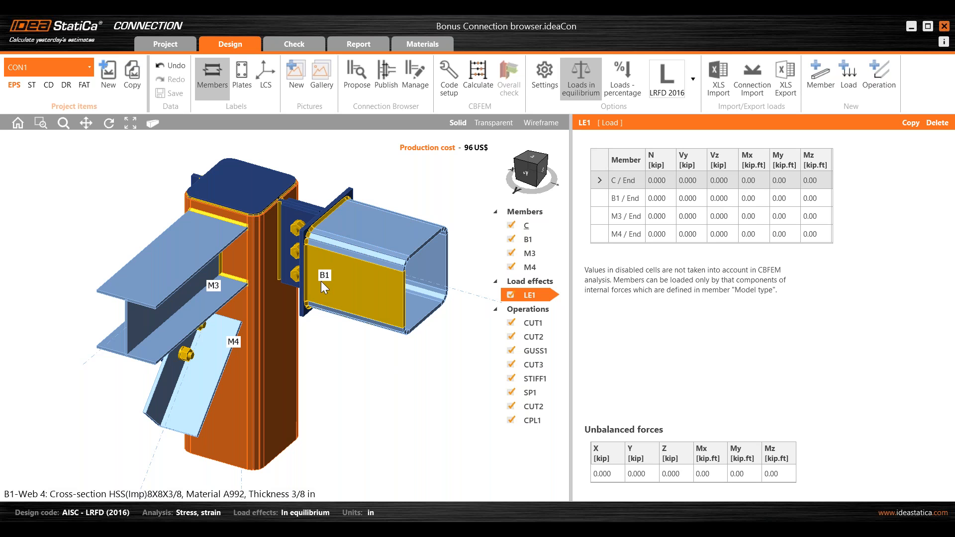
right_click_drag(261, 323, 336, 343)
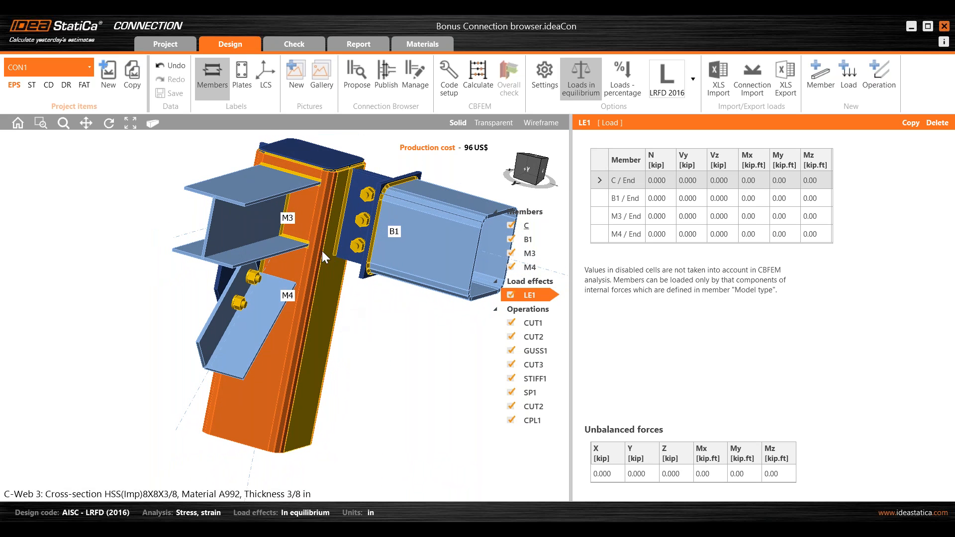
middle_click_drag(390, 335, 357, 367)
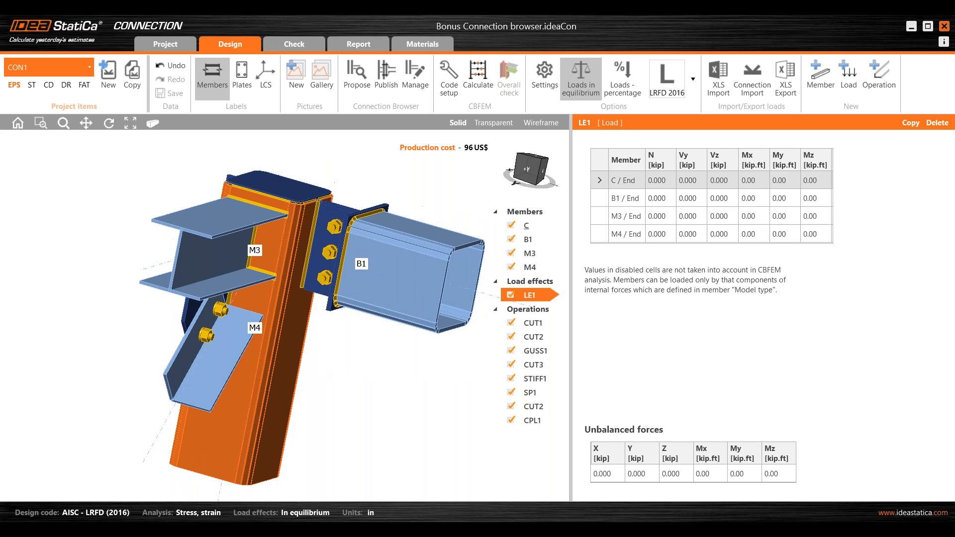
right_click_drag(390, 353, 354, 270)
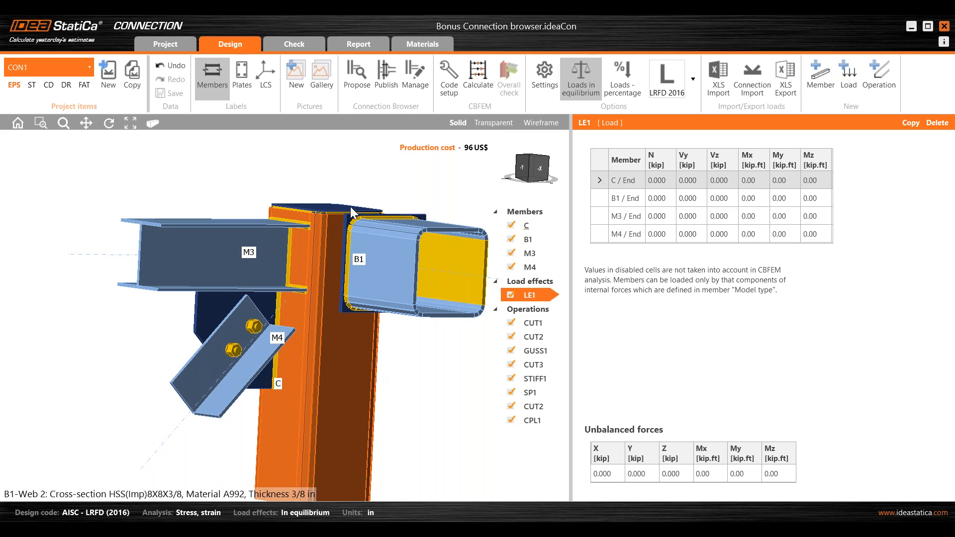
Step: Review the private and company connection design set options for publishing CON1, and leave without publishing it
left_click(391, 85)
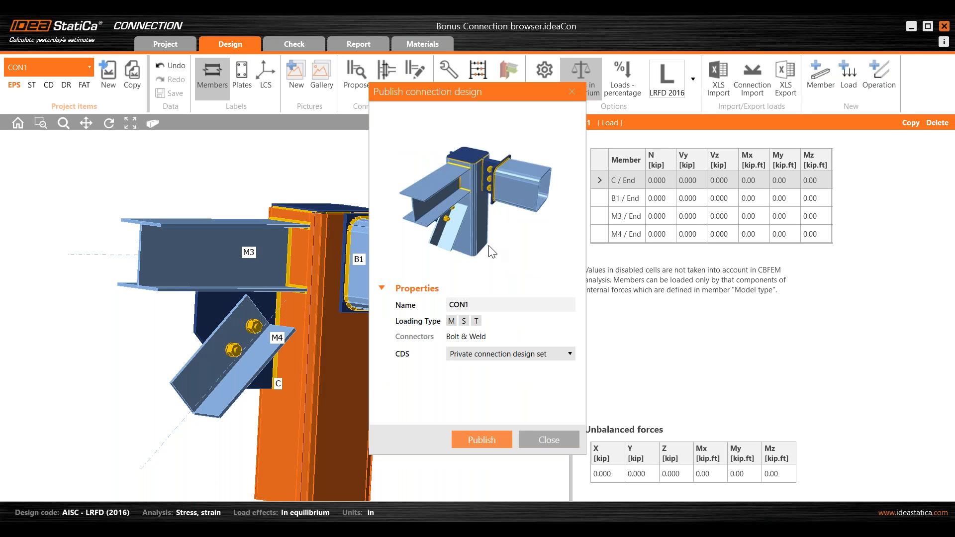
left_click(469, 354)
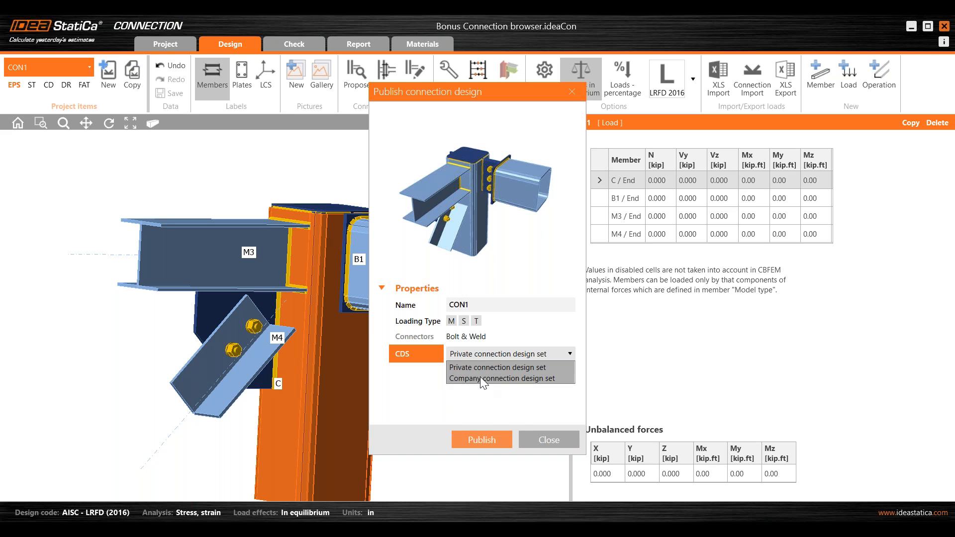
left_click(423, 395)
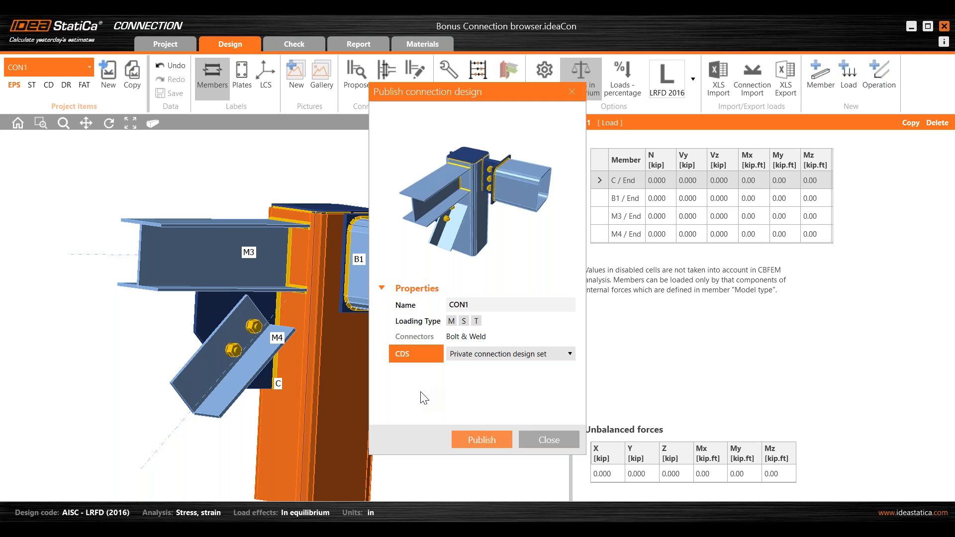
left_click(571, 91)
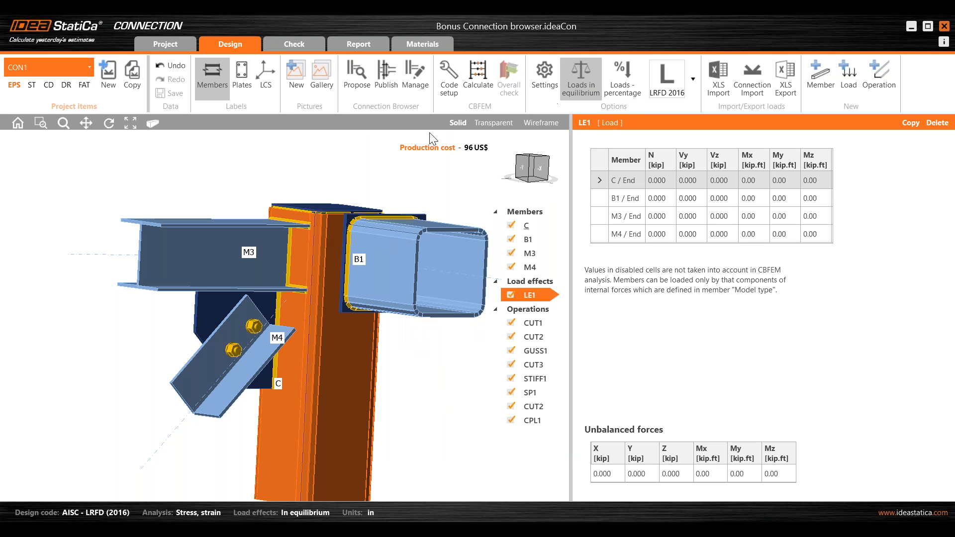
Step: Browse the saved private and company designs in the connection design manager and close it
left_click(416, 79)
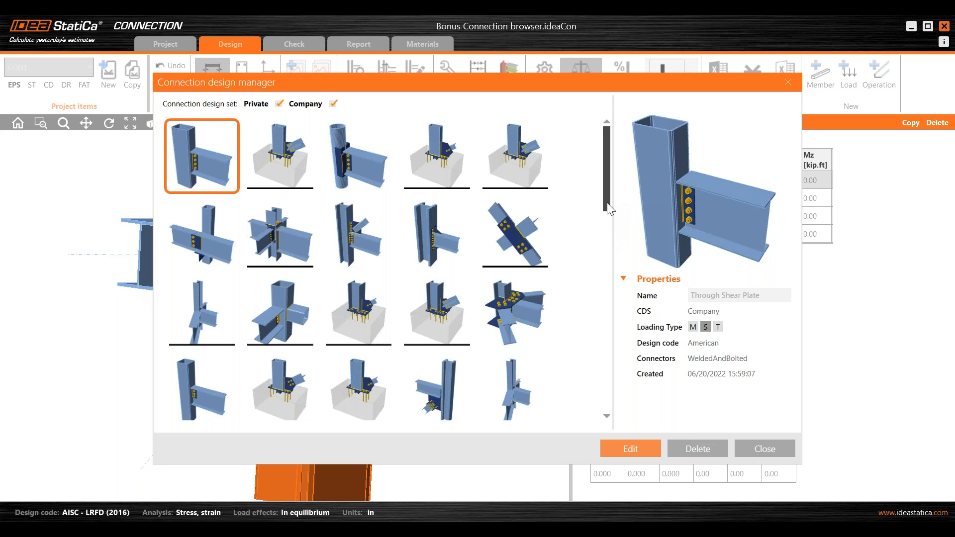
left_click_drag(608, 209, 608, 252)
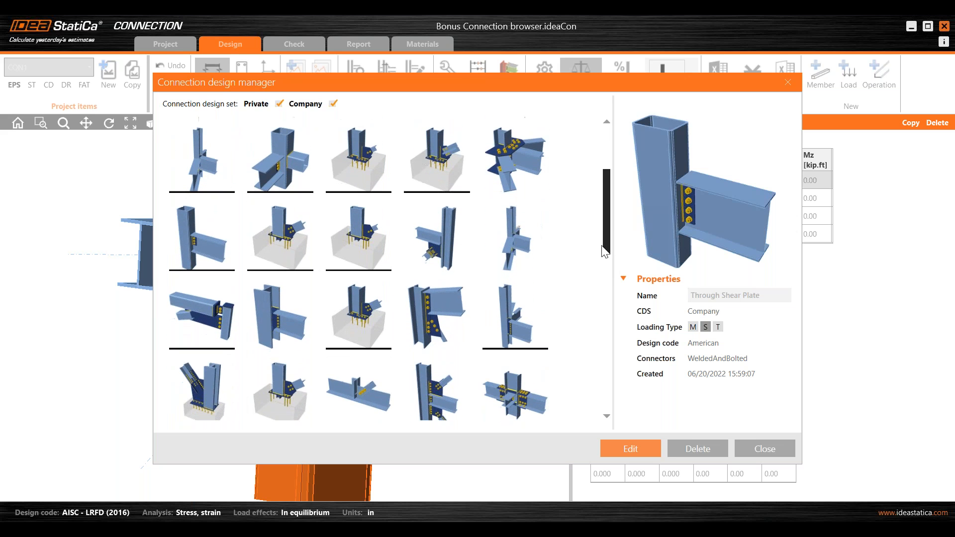
left_click(788, 82)
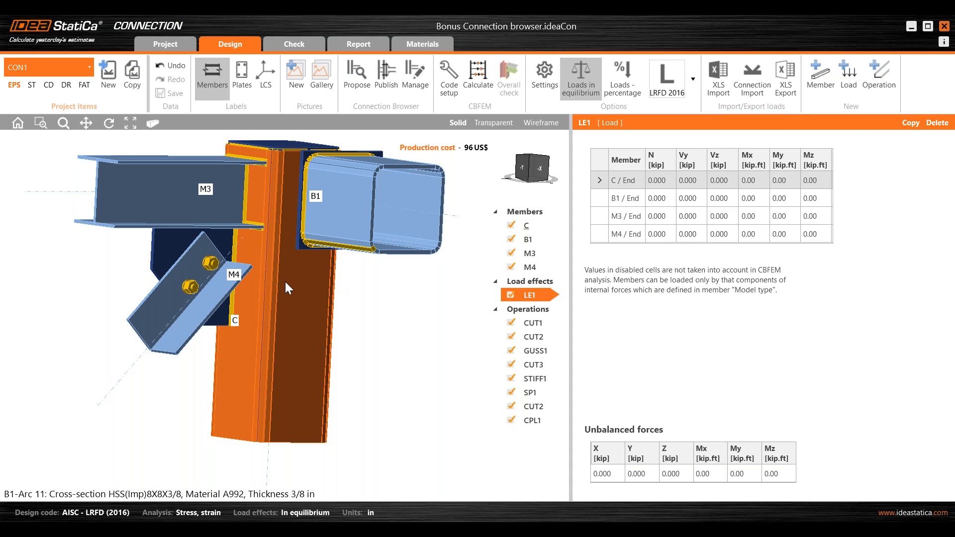
middle_click_drag(141, 239, 180, 277)
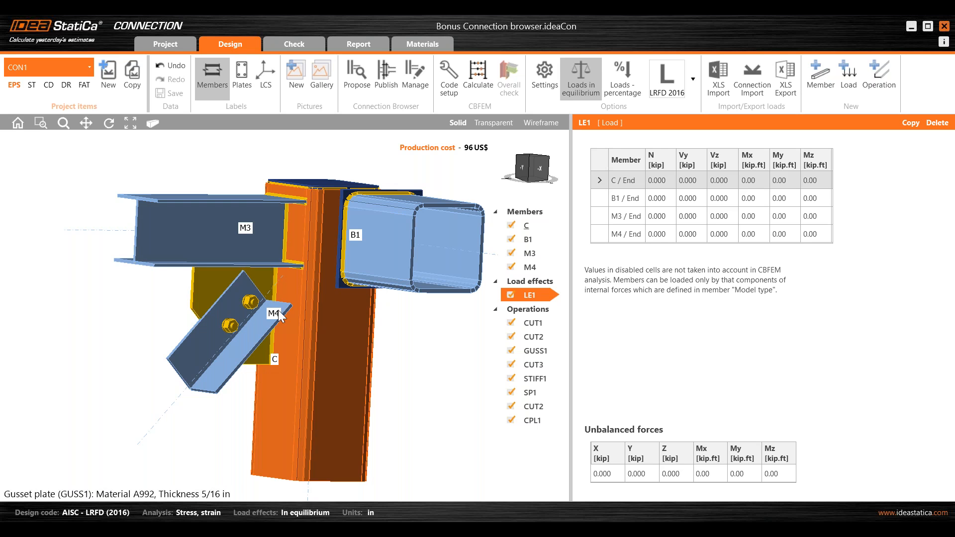
middle_click_drag(430, 363, 412, 352)
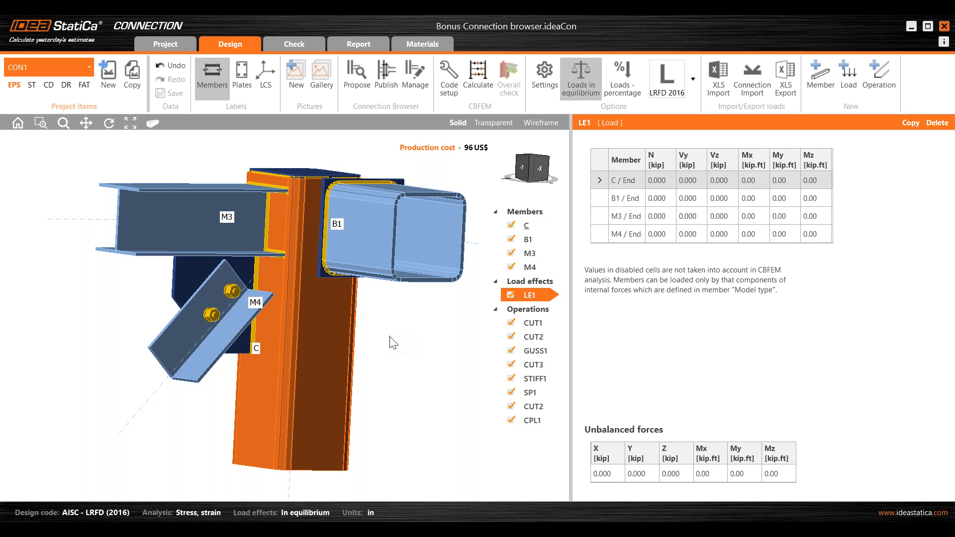
left_click(417, 82)
scroll(503, 220, "down", 5)
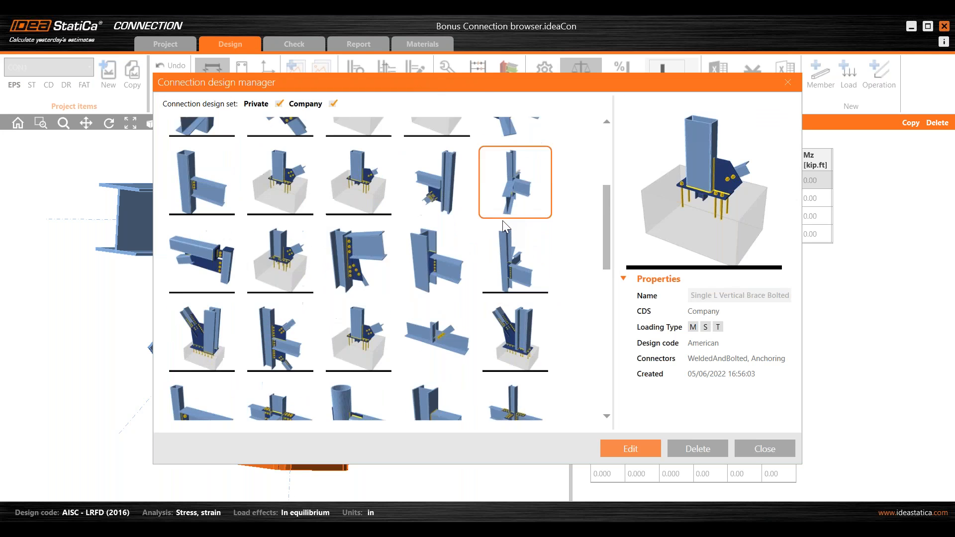
left_click_drag(657, 85, 653, 132)
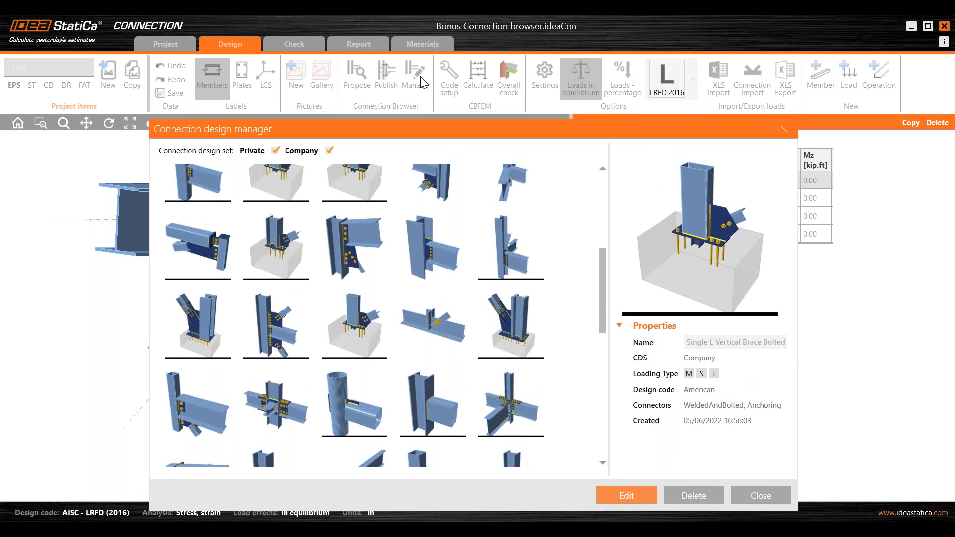
left_click(783, 129)
Step: Switch to project item CON2 and examine its column, beams and diagonal members
left_click(31, 66)
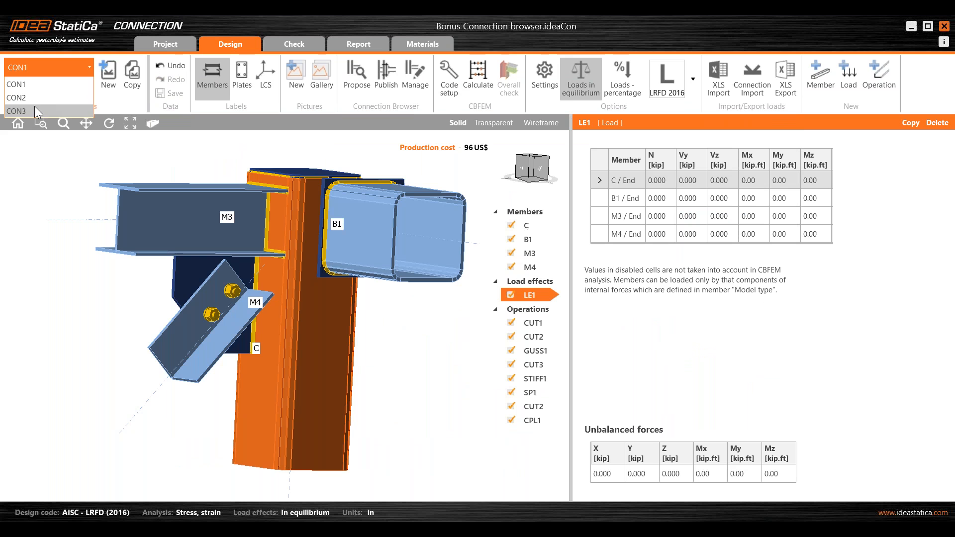
left_click(35, 101)
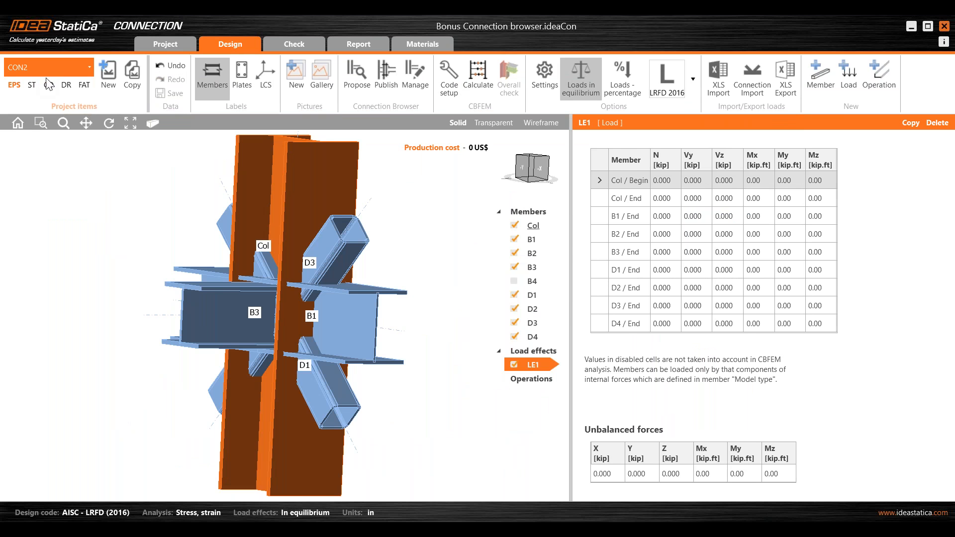
right_click_drag(300, 356, 378, 398)
middle_click_drag(378, 398, 367, 400)
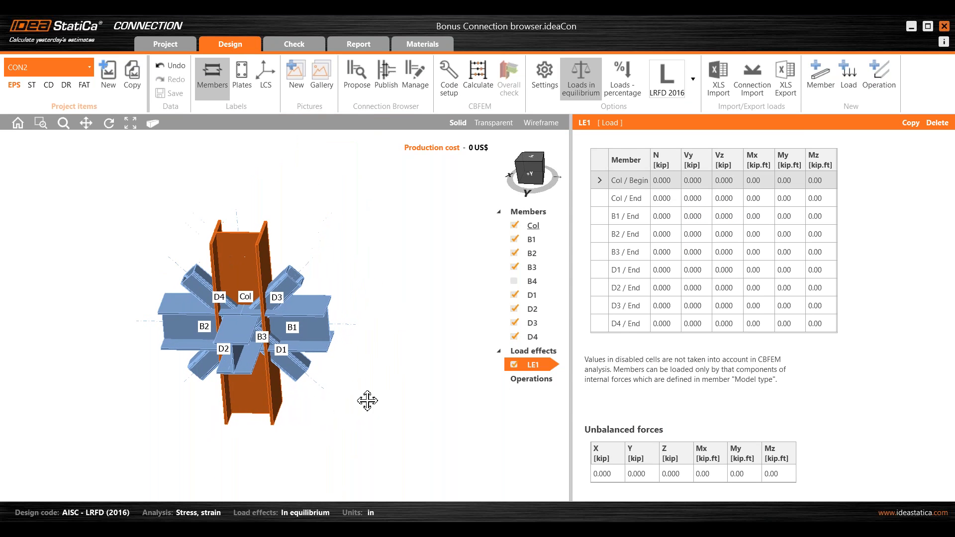
left_click(533, 170)
right_click_drag(450, 319, 426, 318)
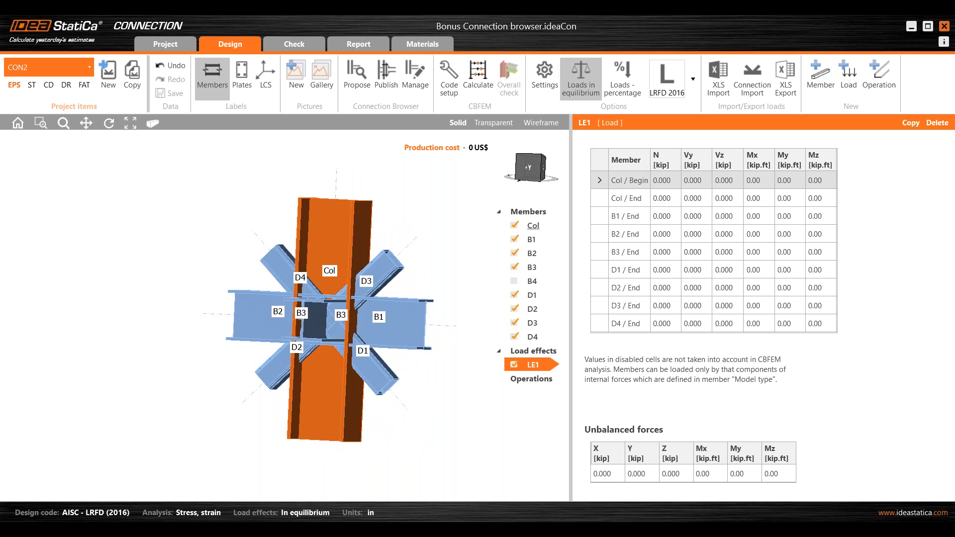
middle_click_drag(425, 302, 365, 284)
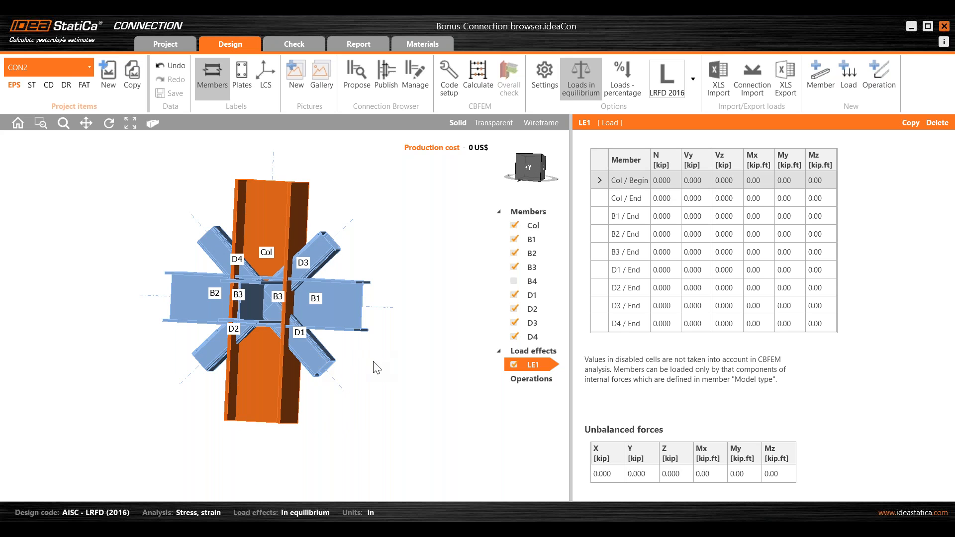
middle_click_drag(374, 359, 366, 368)
middle_click_drag(331, 272, 233, 257)
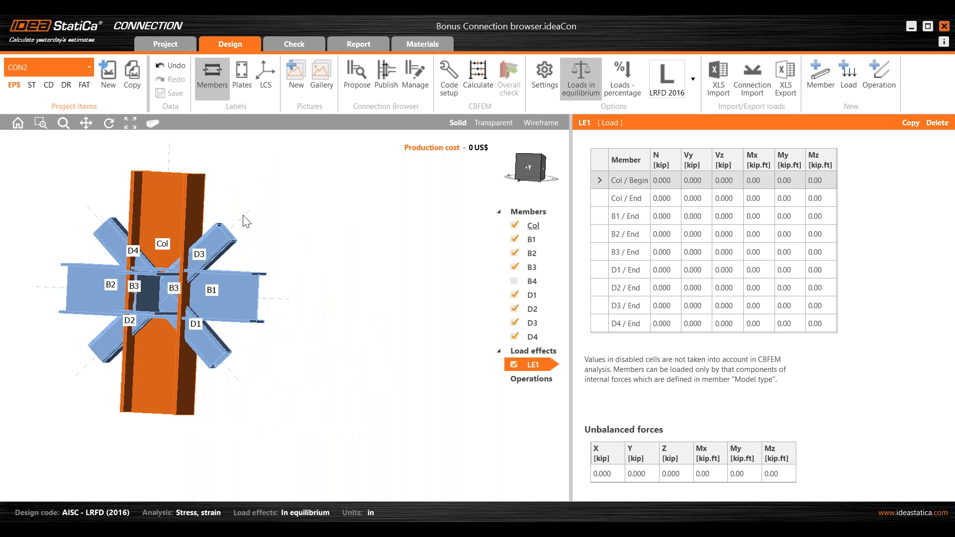
Step: Propose connection designs for a selected subset of members: Col, D3, B1 and D1
left_click(352, 83)
left_click_drag(352, 89, 450, 80)
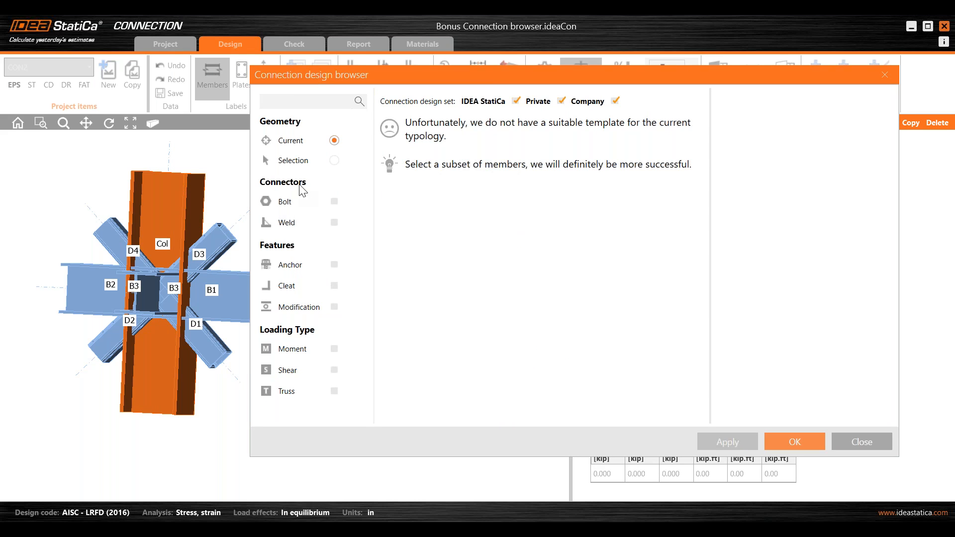
mouse_move(436, 74)
left_mouse_down()
mouse_move(460, 64)
mouse_move(437, 54)
left_mouse_up()
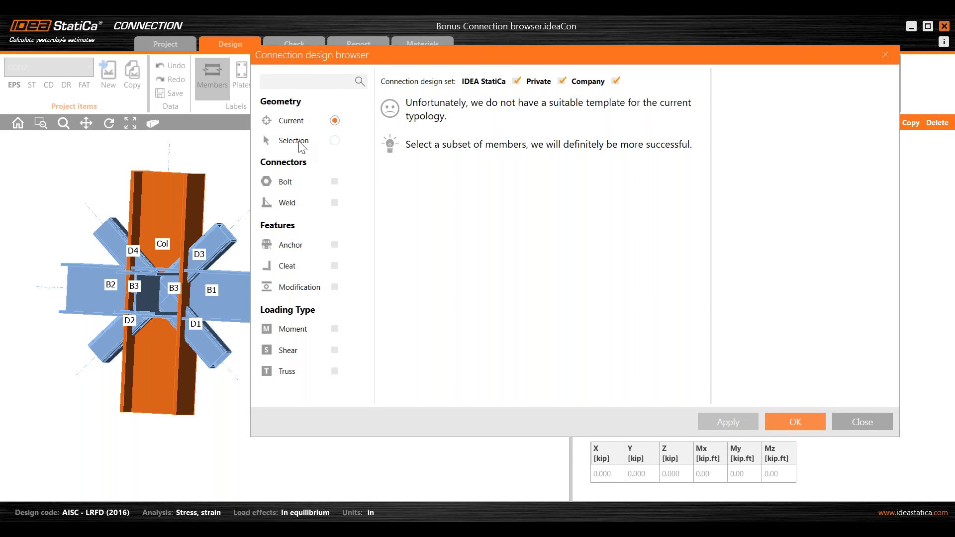
left_click(334, 141)
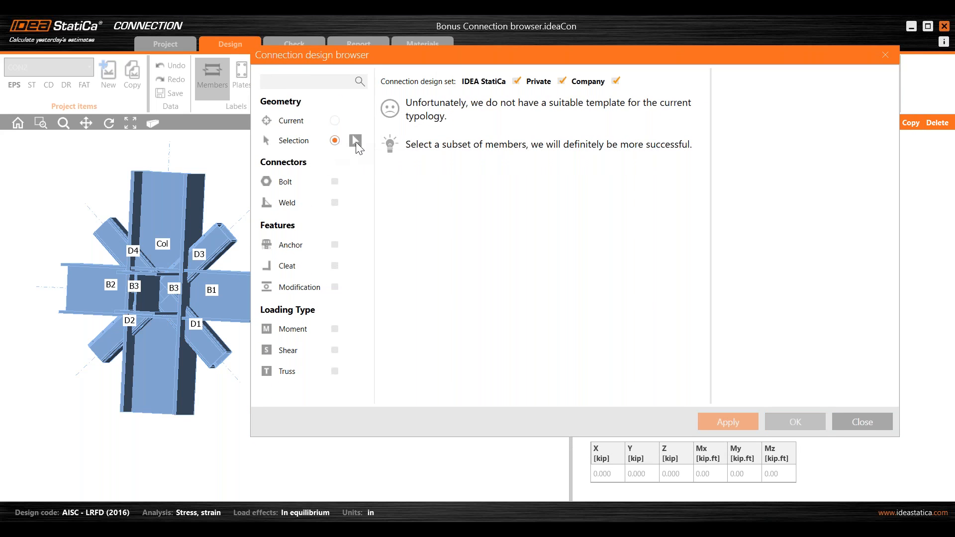
left_click(355, 140)
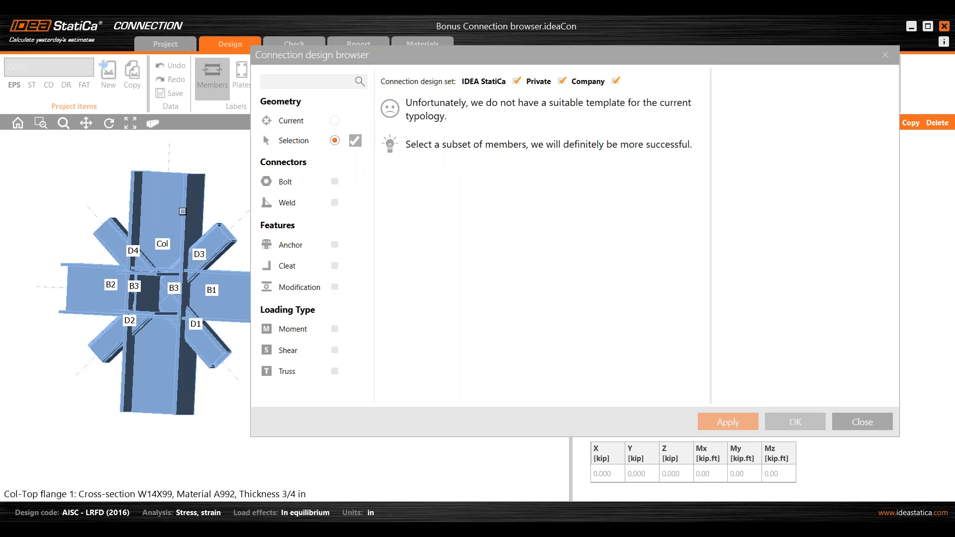
left_click(182, 212)
left_click(212, 237)
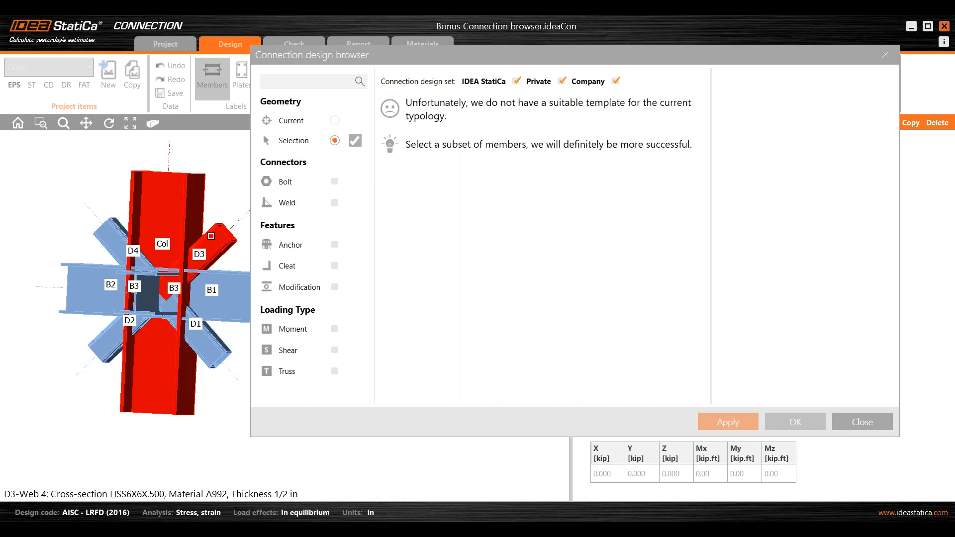
left_click(229, 300)
left_click(215, 360)
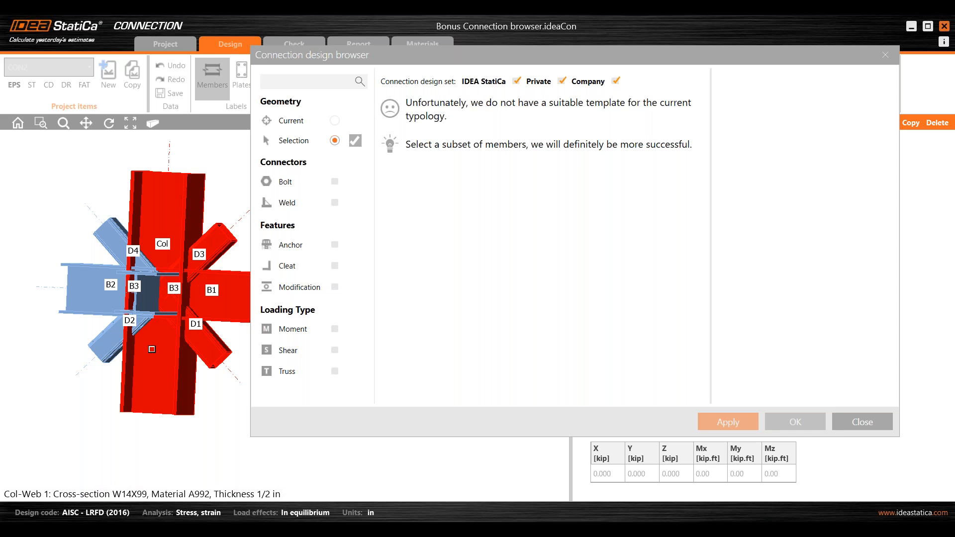
left_click(357, 138)
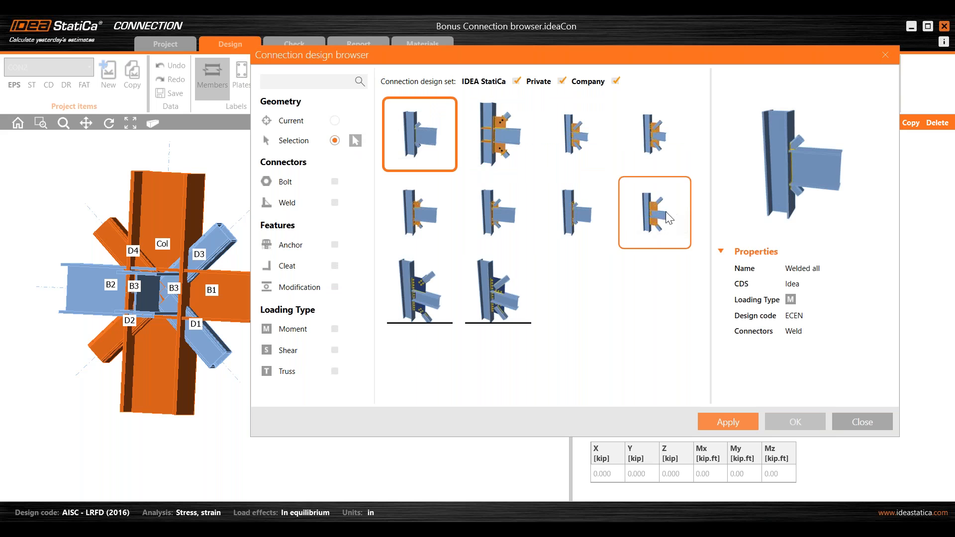
Step: Apply the template "Shear tab connection gusset to beam and column - HSS Knifeplate bolted" with 5/8 A325 bolts
left_click(632, 219)
left_click(729, 421)
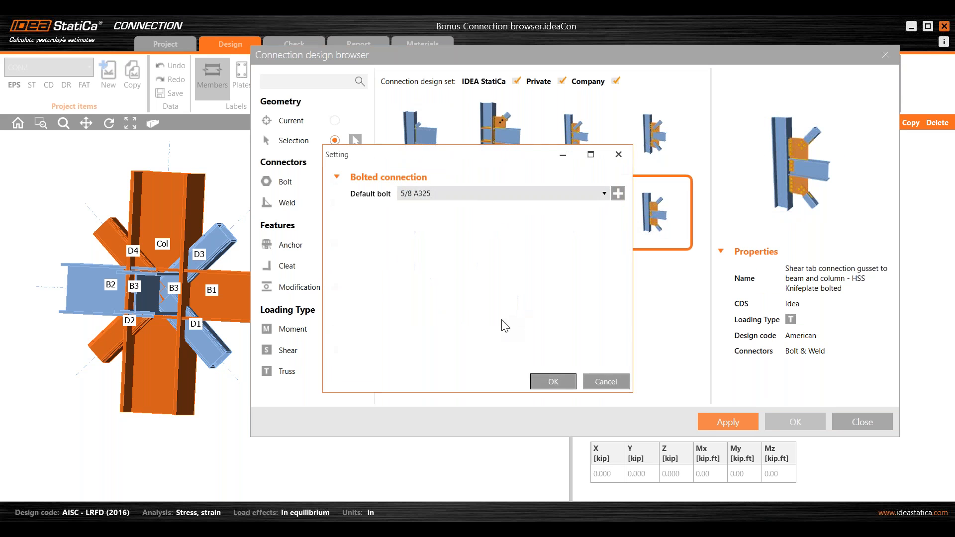
left_click(539, 380)
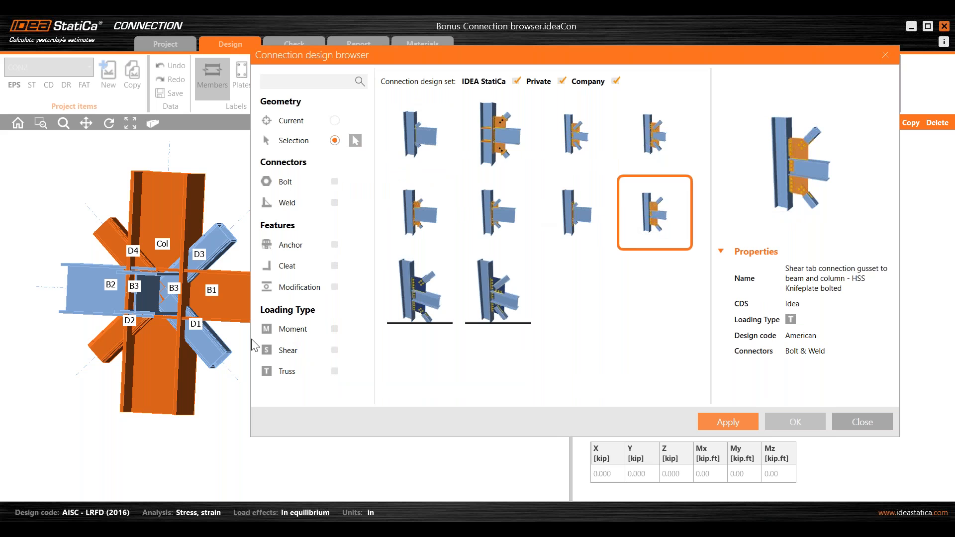
left_click(888, 56)
Step: Correct plate cut PCUT4 so SP3 is cut by Col | Top flange 1 with surface set to +
mouse_move(236, 305)
right_mouse_down()
mouse_move(290, 298)
mouse_move(231, 313)
right_mouse_up()
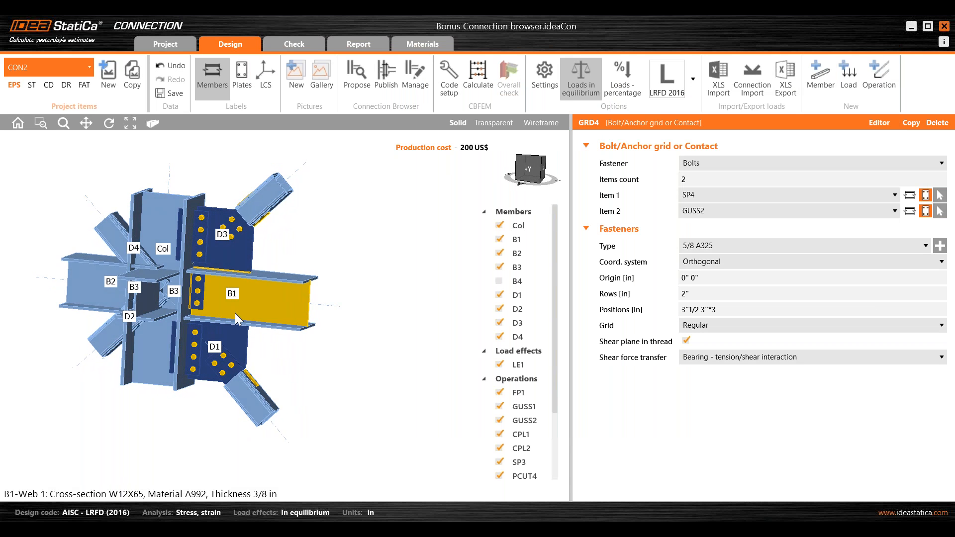
middle_click_drag(171, 320, 234, 290)
scroll(497, 454, "down", 3)
scroll(499, 454, "down", 3)
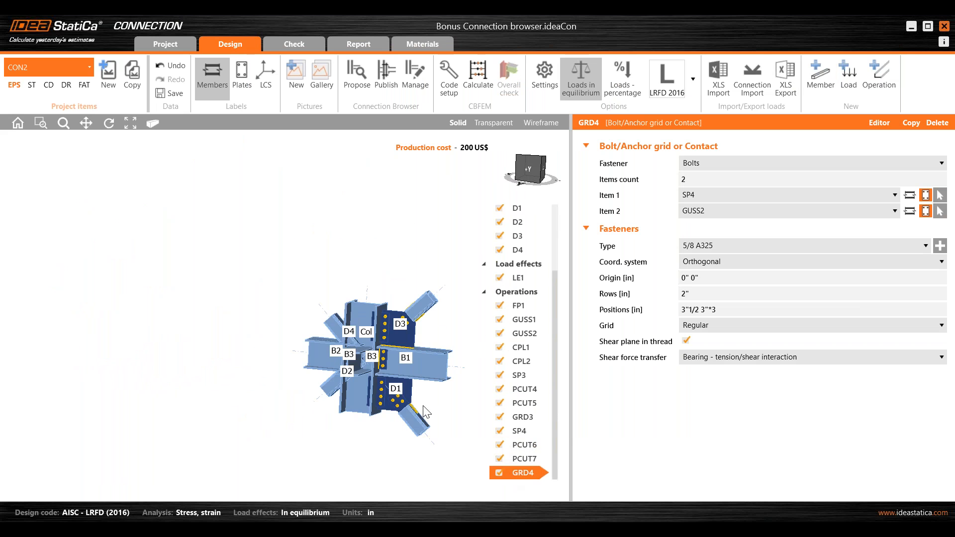
scroll(428, 397, "down", 1)
scroll(427, 402, "up", 4)
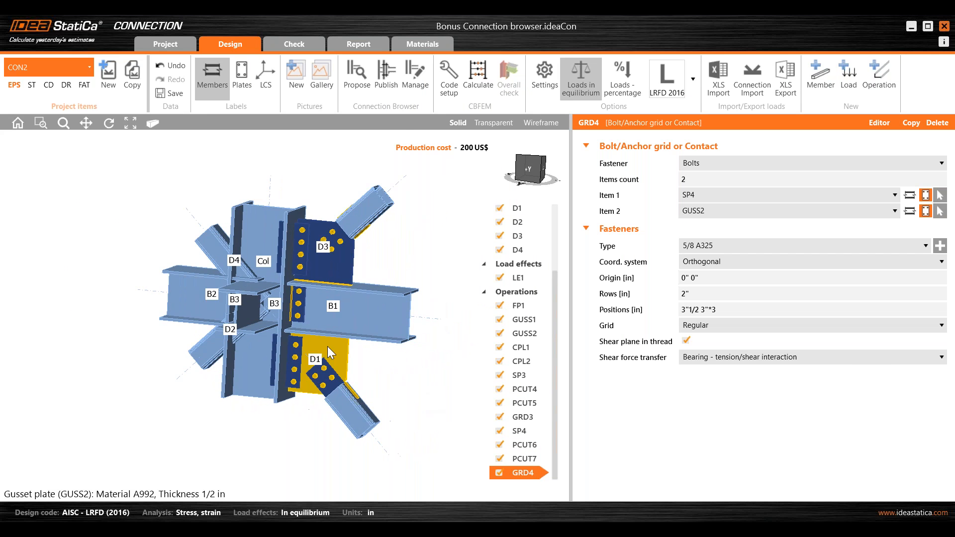
scroll(324, 358, "up", 5)
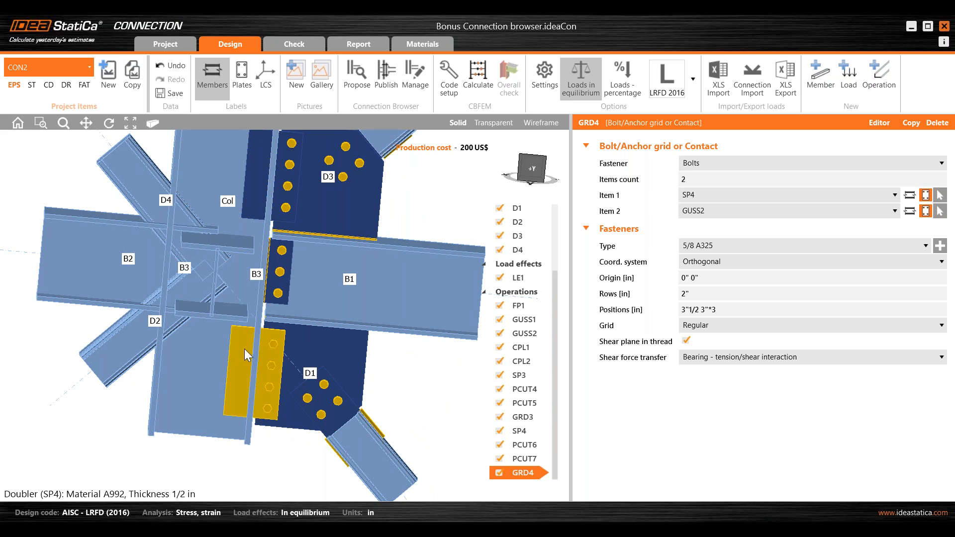
left_click(534, 392)
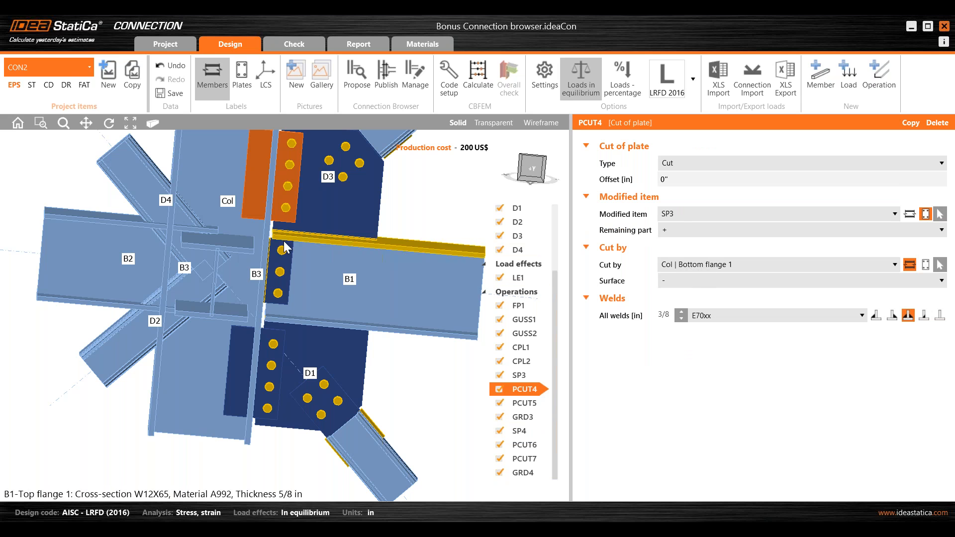
left_click(686, 264)
left_click(689, 293)
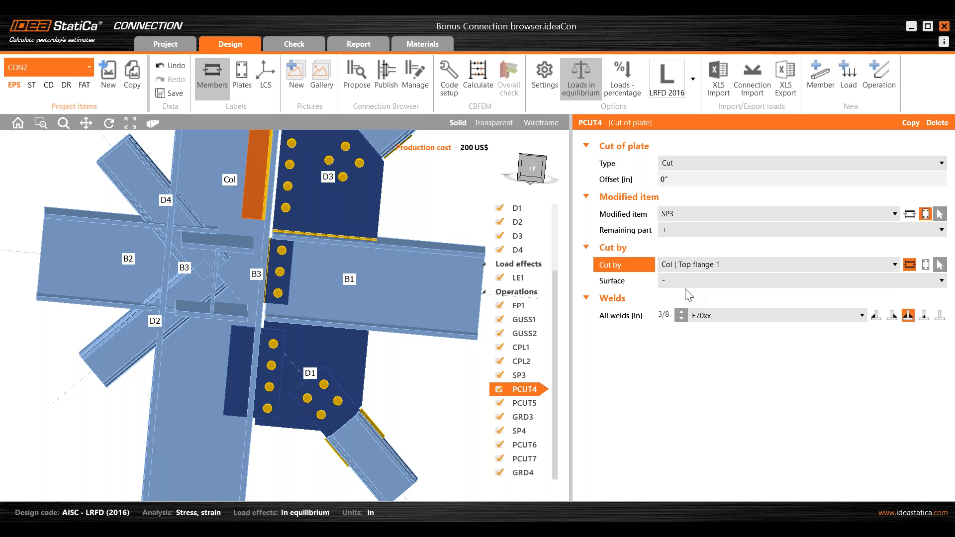
left_click(675, 281)
left_click(675, 292)
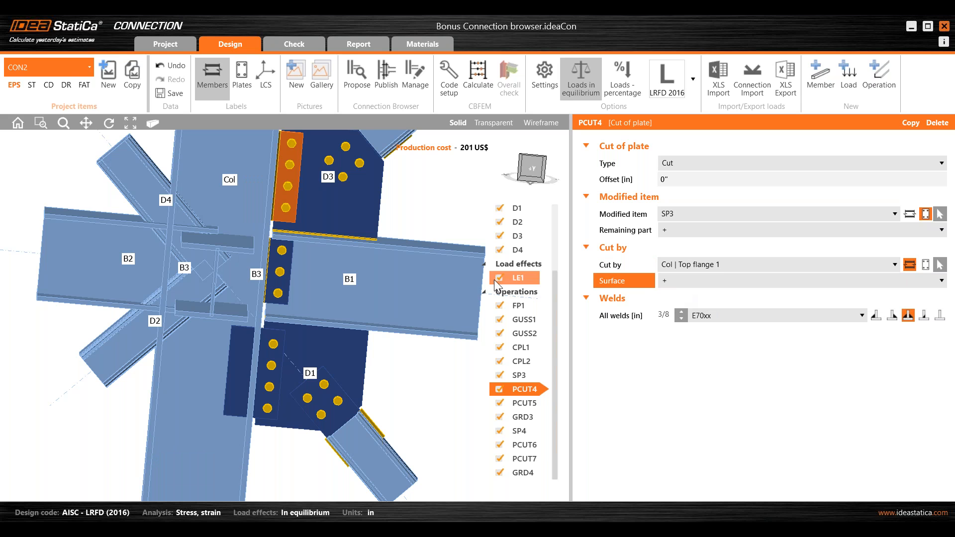
Step: Correct plate cut PCUT6 so SP4 is cut by Col | Top flange 1 with surface set to +
left_click(530, 446)
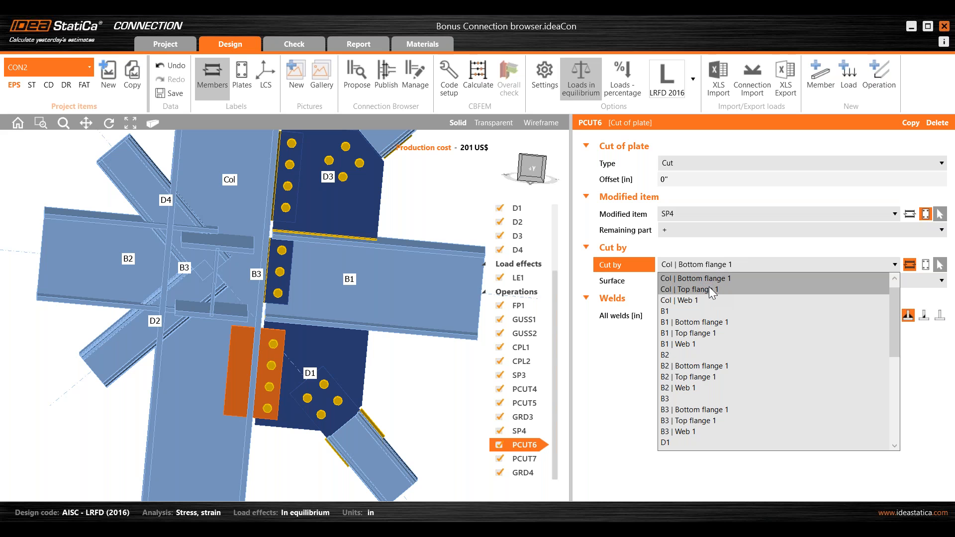
left_click(709, 289)
left_click(682, 287)
left_click(678, 294)
Step: Propose connection designs for the selected subset of members Col, D4, B2 and D2
right_click_drag(222, 334, 285, 322)
left_click(350, 85)
left_click_drag(460, 75, 466, 72)
left_click(394, 156)
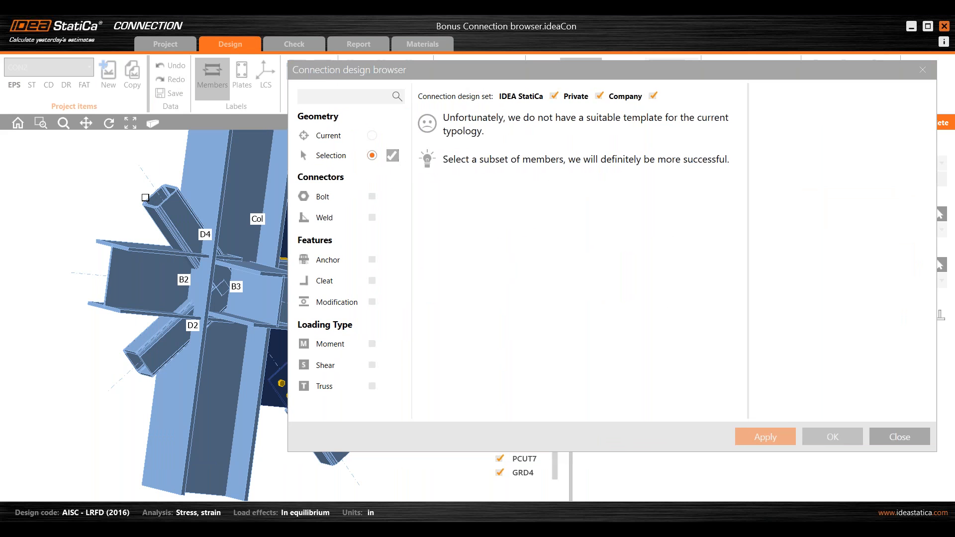
left_click(175, 219)
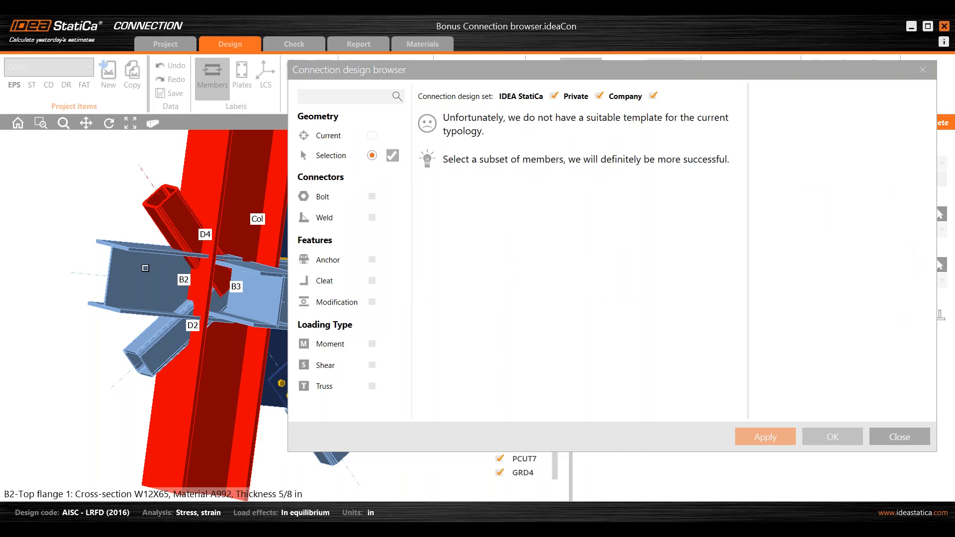
left_click(144, 278)
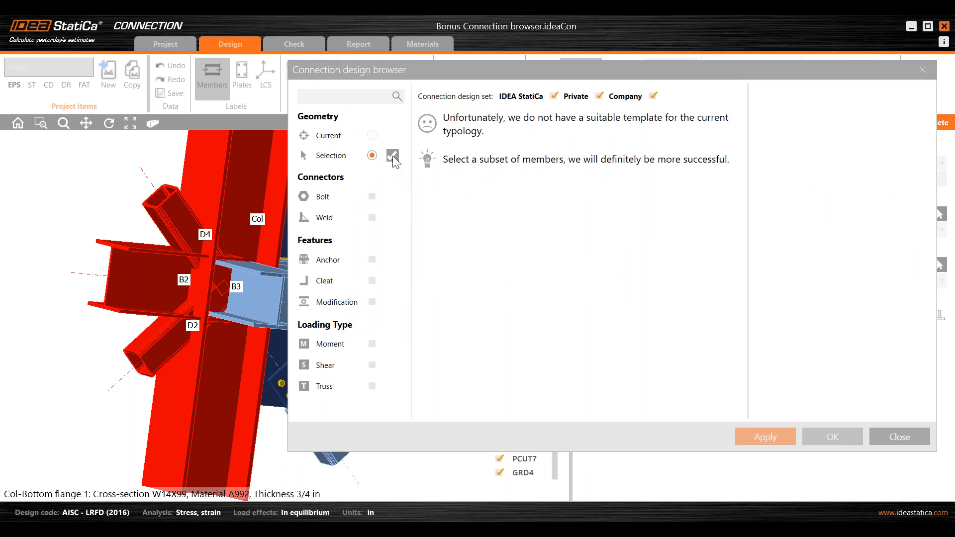
left_click(393, 156)
Step: Apply the template "Shear tab connection gusset to beam and column - HSS Knifeplate bolted" to the selected members and close the browser
left_click(694, 230)
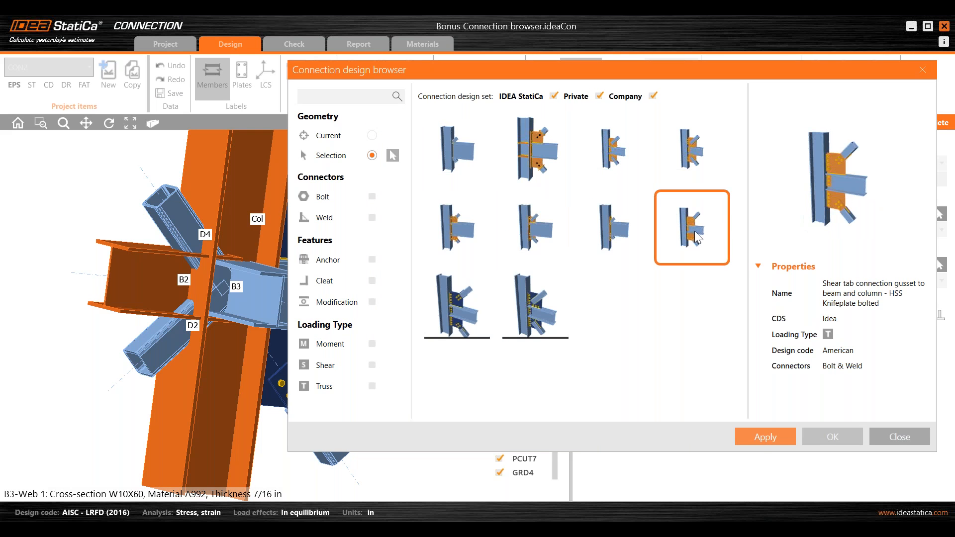
left_click(756, 435)
left_click(551, 381)
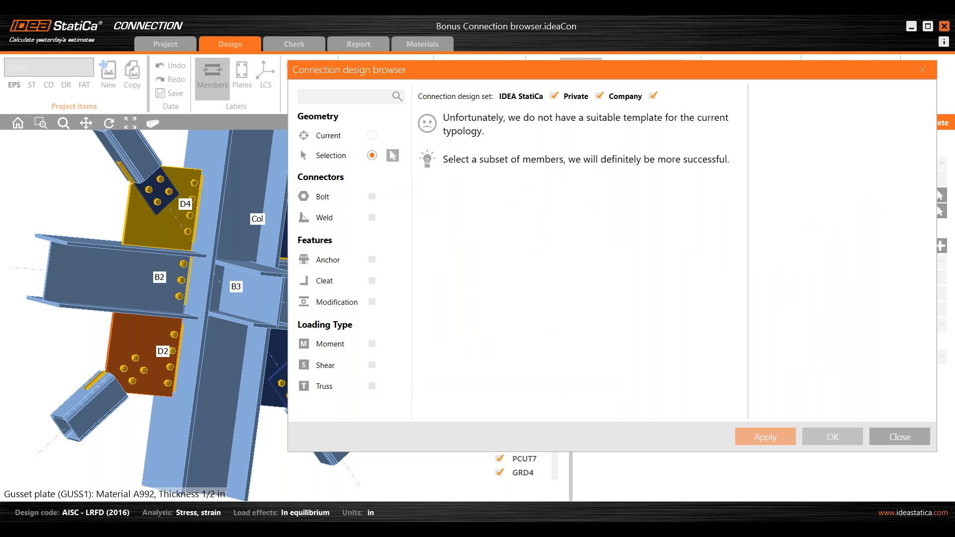
left_click(923, 71)
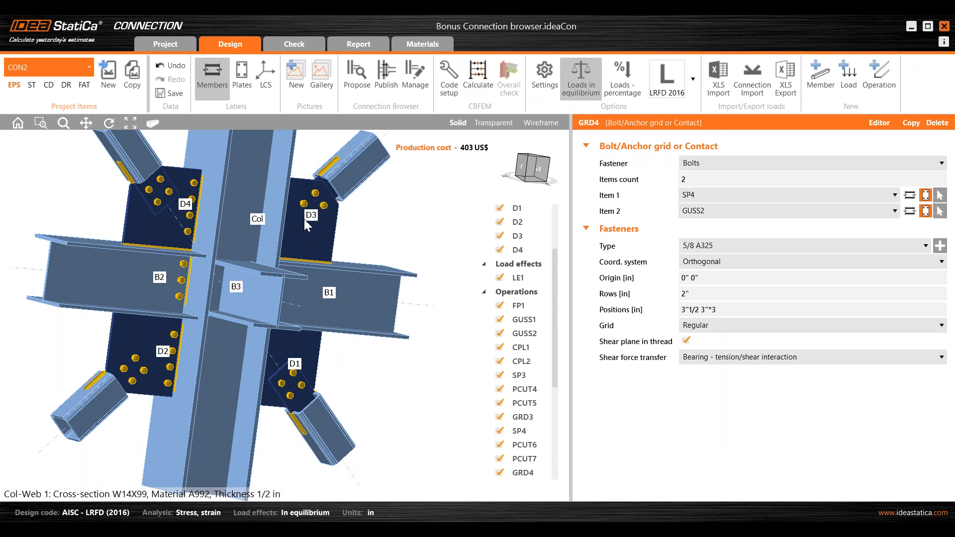
Step: Propose connection designs for the selected subset of members Col and B3
scroll(400, 216, "down", 4)
middle_click_drag(404, 212, 363, 284)
left_click(362, 82)
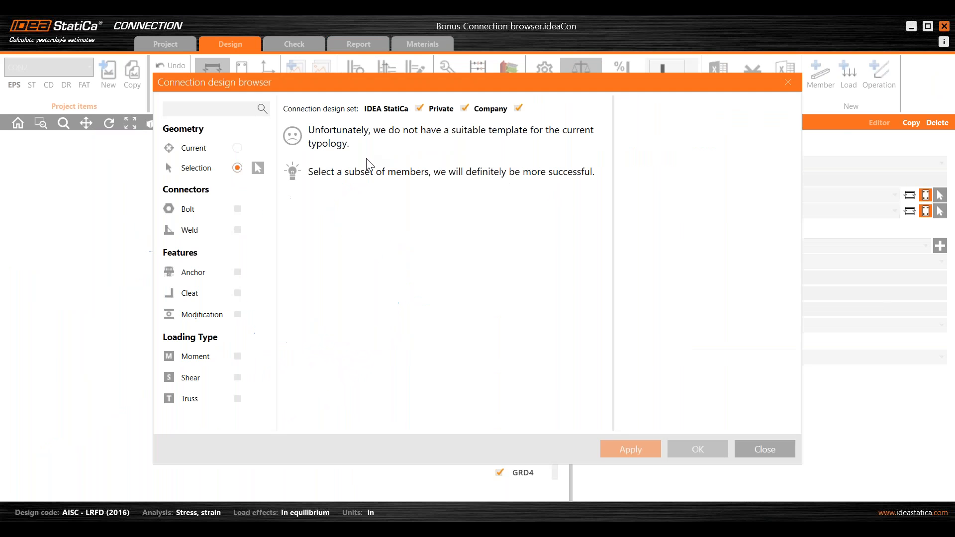
left_click_drag(382, 86, 630, 75)
left_click(506, 157)
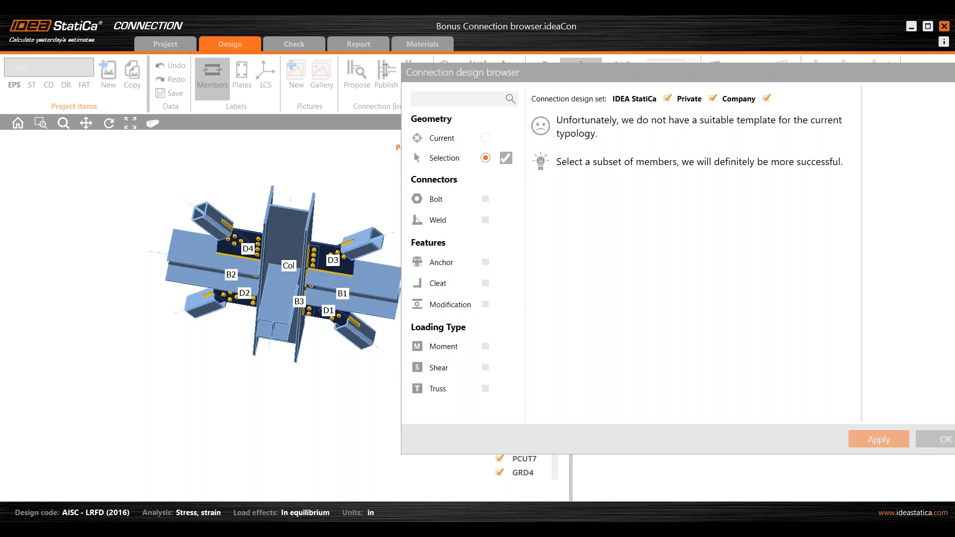
left_click(288, 230)
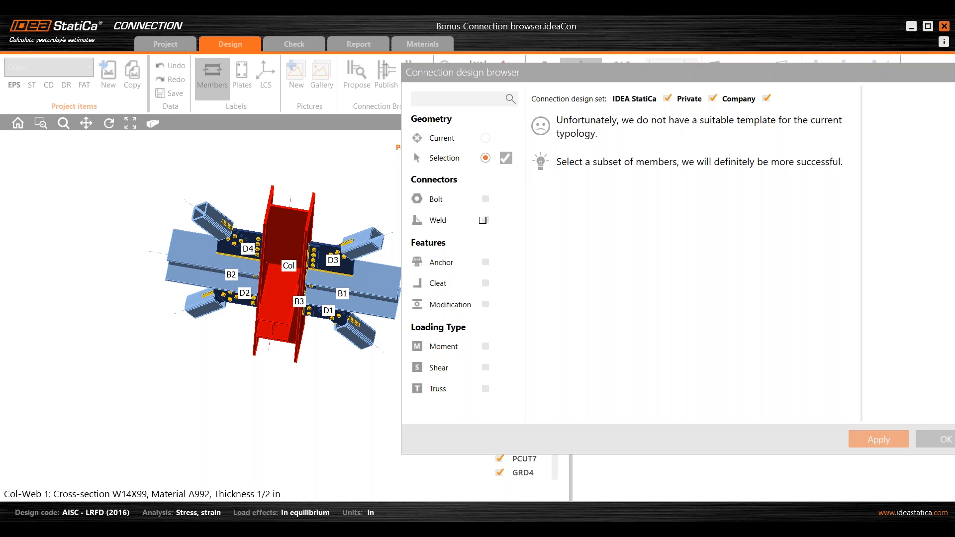
left_click(508, 159)
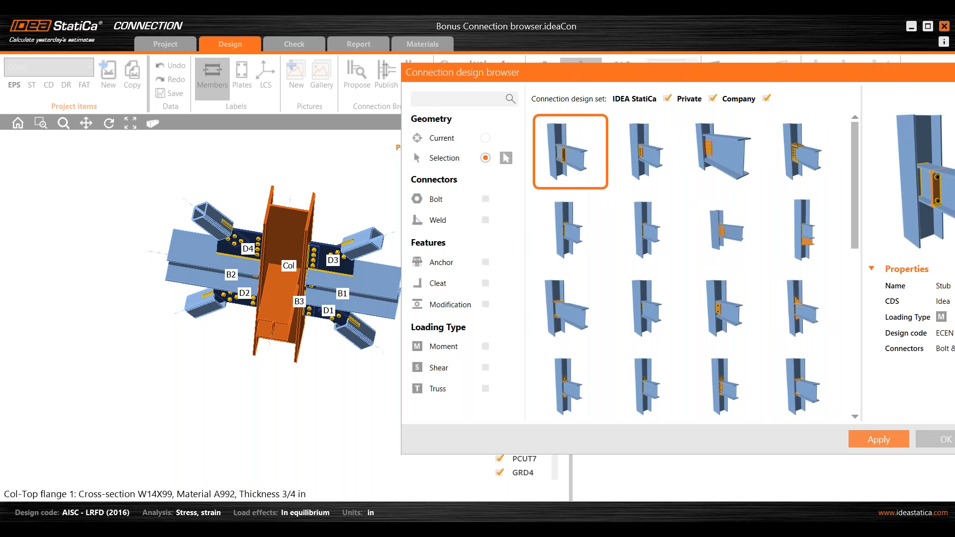
Step: Apply the "Finn plate" template with 5/8 A325 bolts to Col and B3 and close the browser
scroll(710, 312, "down", 1)
left_click(711, 309)
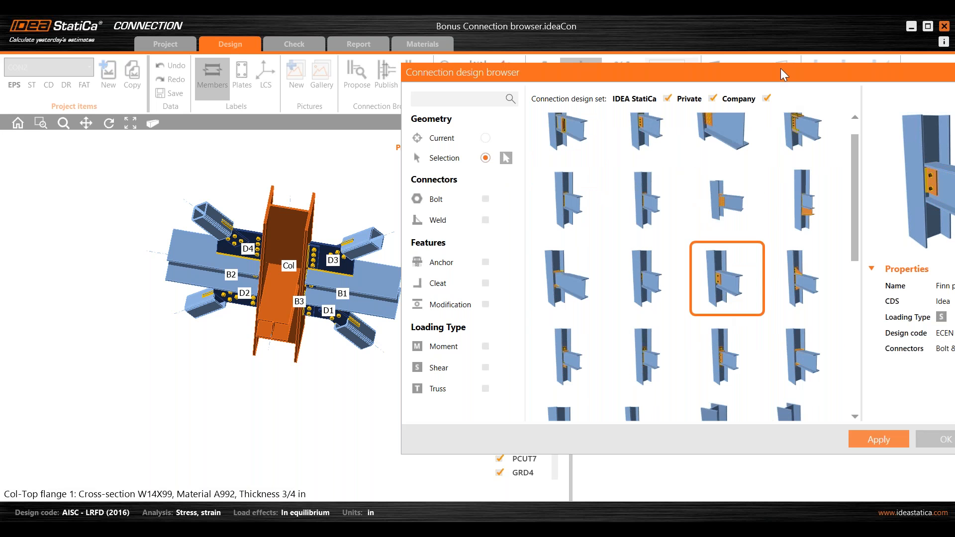
left_click_drag(781, 68, 577, 44)
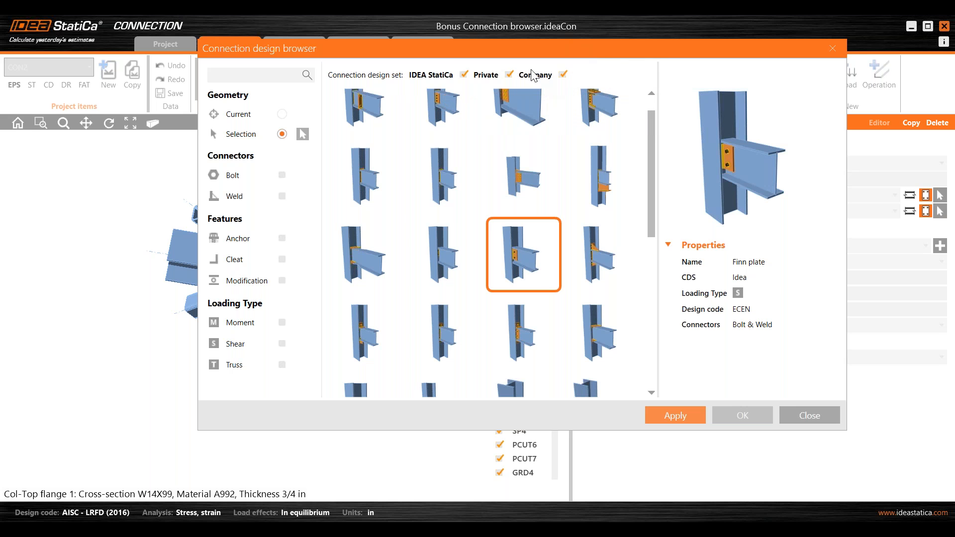
left_click(685, 417)
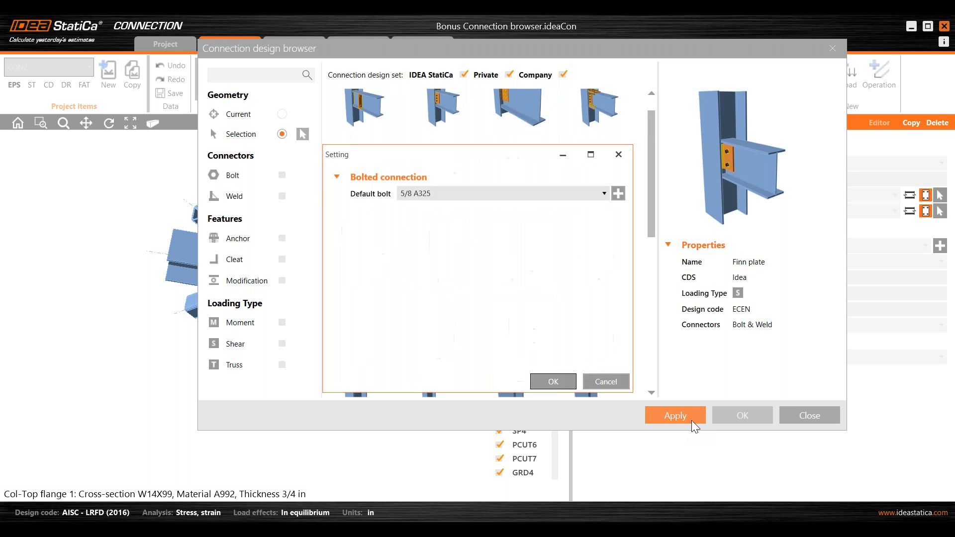
left_click(550, 378)
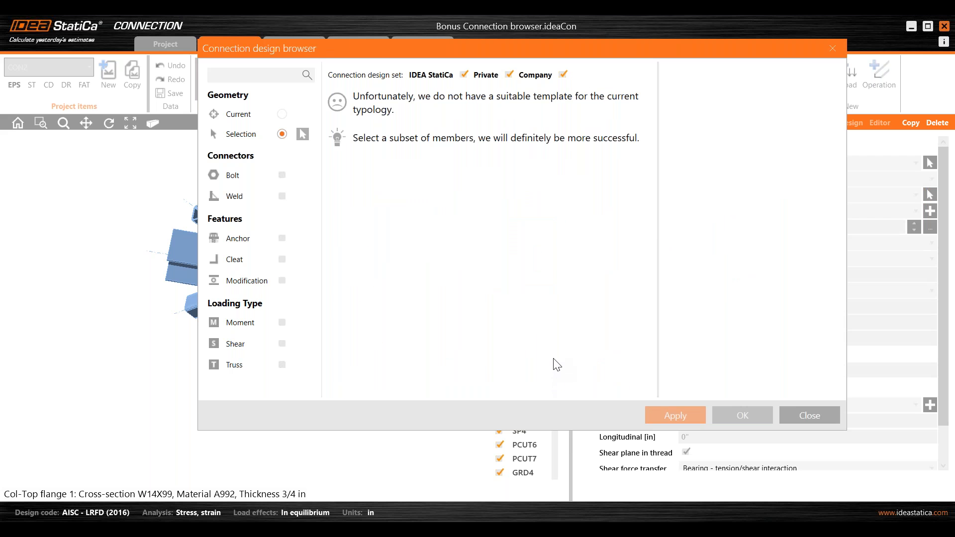
left_click(833, 48)
Step: Examine the connections around the column from several angles, including B3's fin plate, and return to the presentation slides
middle_click_drag(285, 424, 242, 383)
middle_click_drag(230, 315, 264, 332)
scroll(264, 332, "up", 3)
scroll(263, 333, "down", 2)
middle_click_drag(406, 417, 343, 432)
middle_click_drag(193, 362, 240, 357)
mouse_move(504, 528)
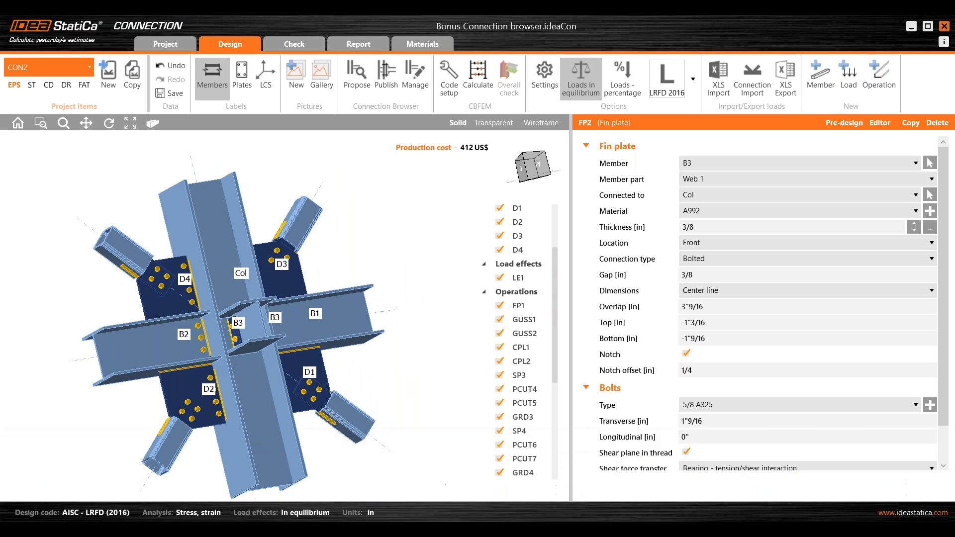
left_click(512, 489)
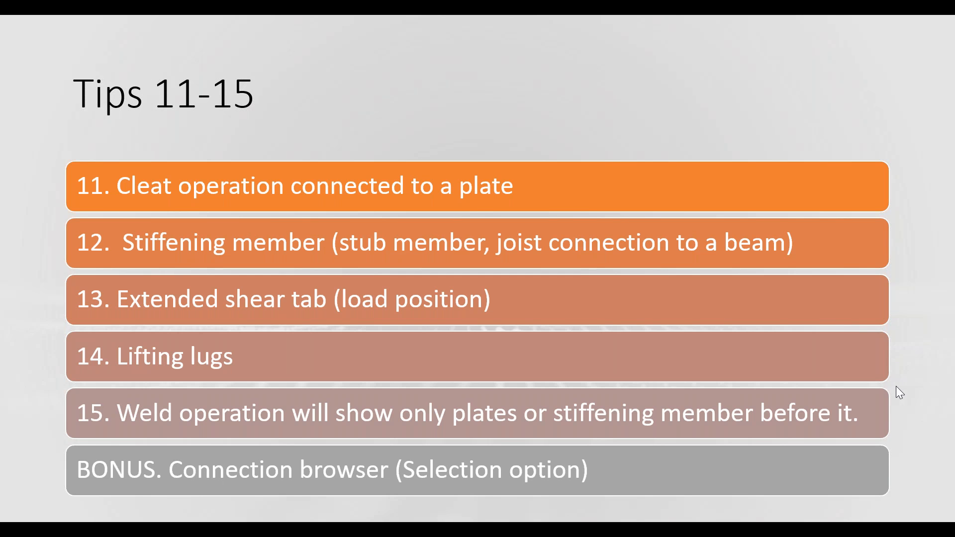
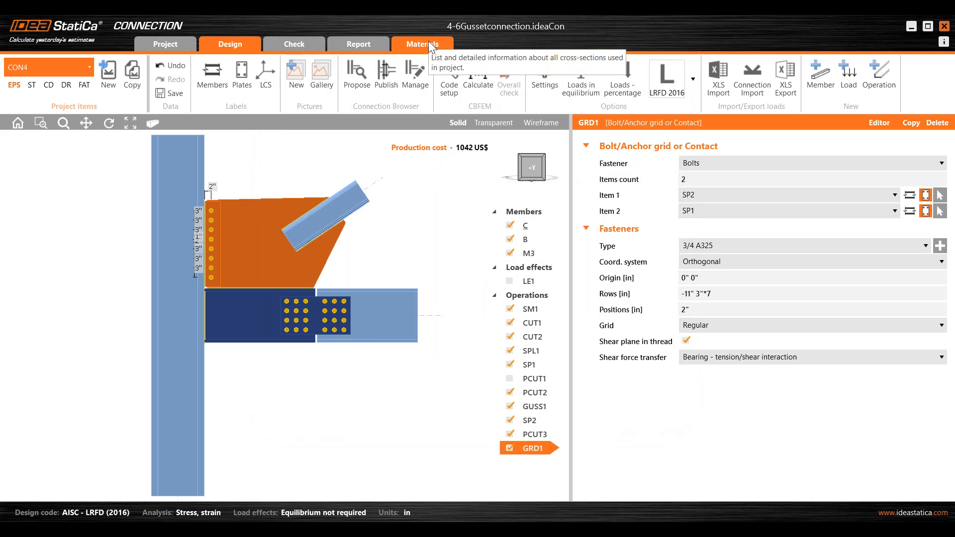
Step: Review the 3/4 A325 bolt assembly properties in the project materials and return to the connection design
left_click(462, 47)
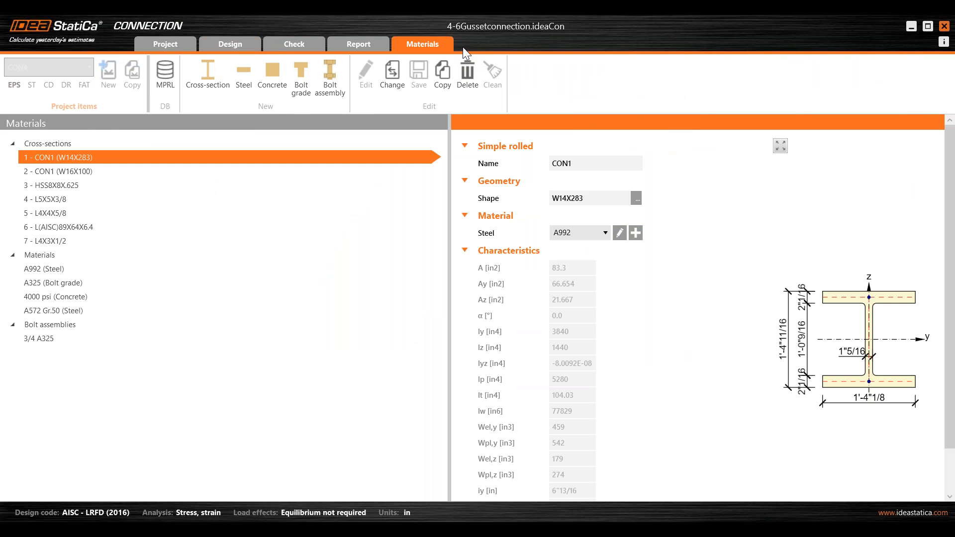
left_click(52, 338)
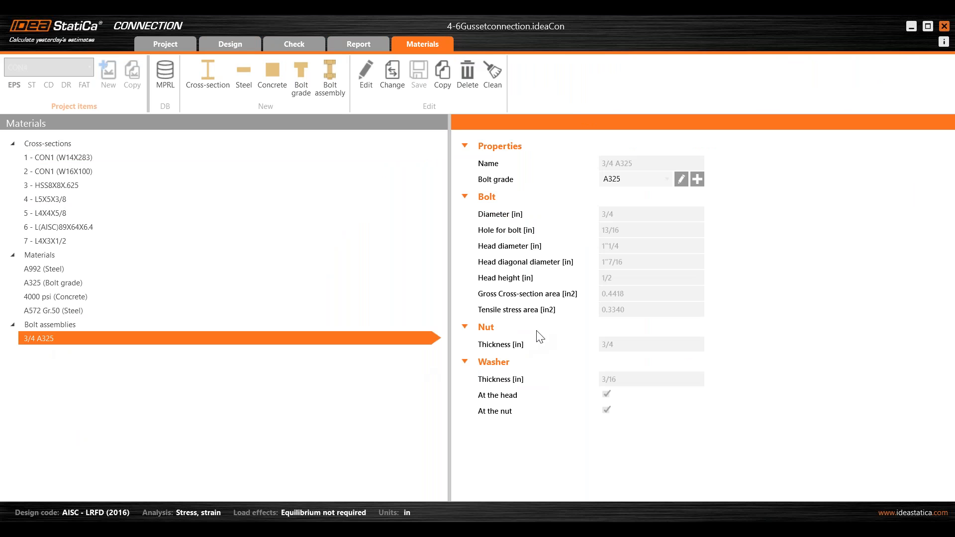
left_click(230, 44)
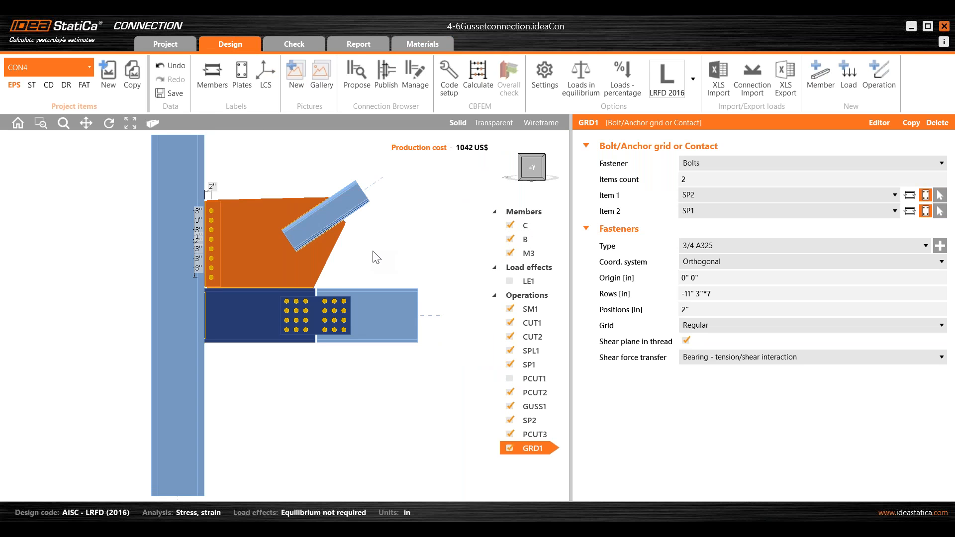
middle_click_drag(373, 253, 366, 264)
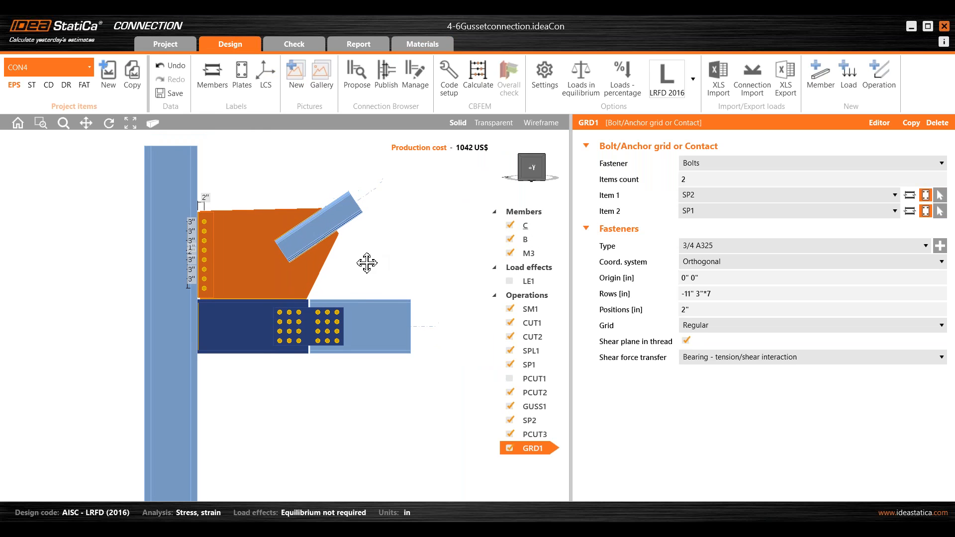
Step: Check GRD1's shear force transfer options and the friction coefficient in slip-resistance in the code and calculation settings
left_click(776, 358)
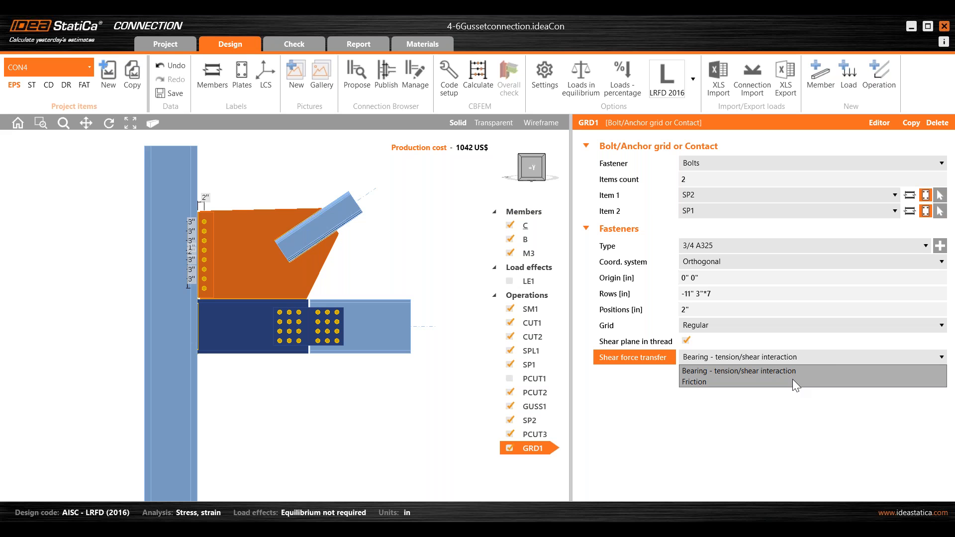
left_click(804, 359)
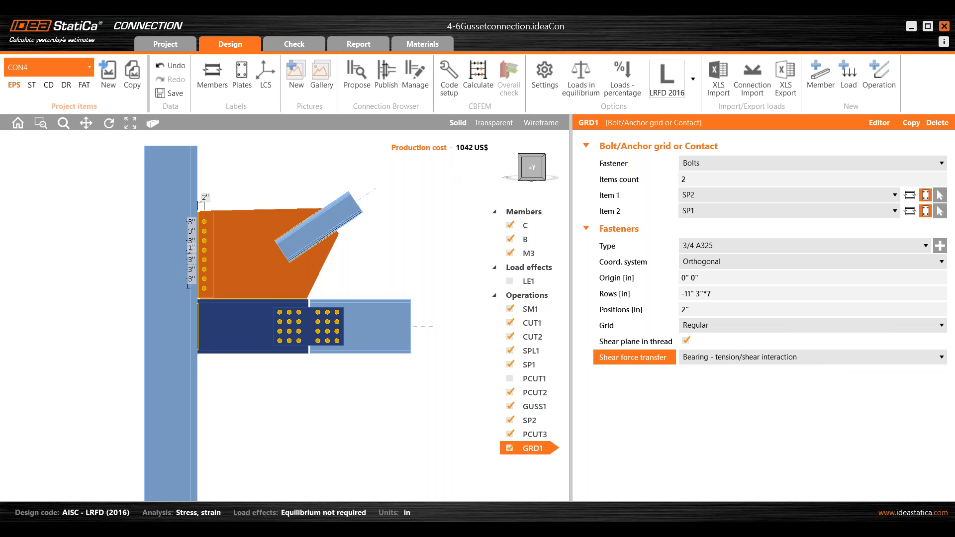
left_click(449, 90)
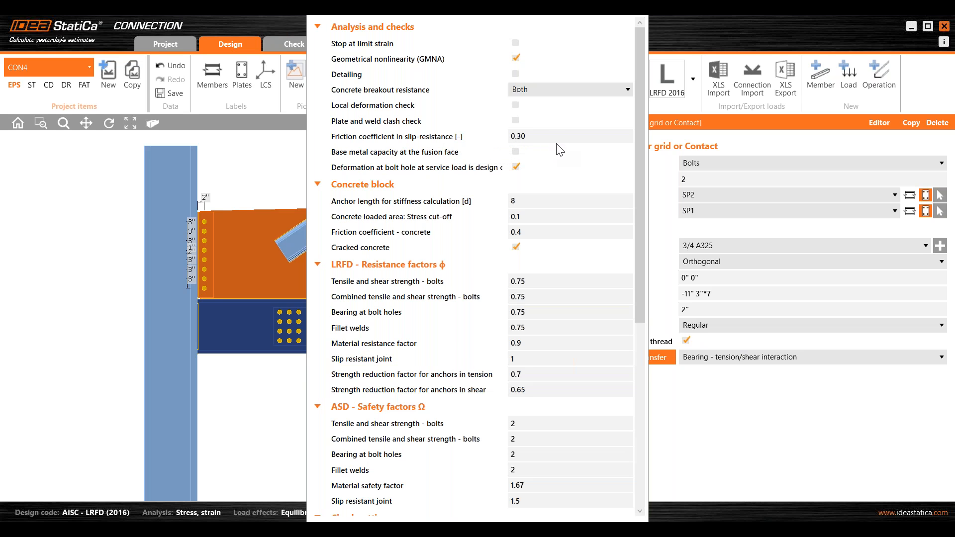
left_click(534, 140)
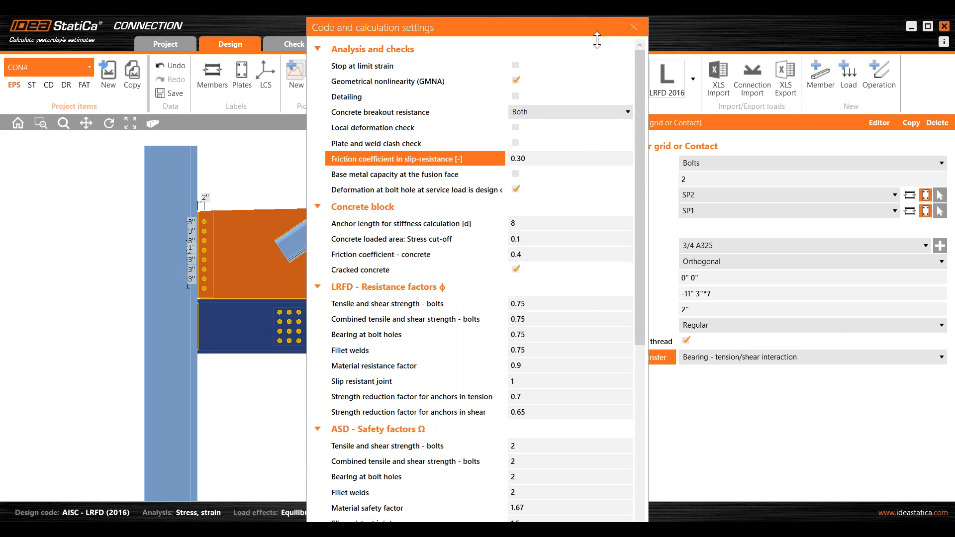
left_click_drag(601, 22, 601, 94)
left_click(634, 97)
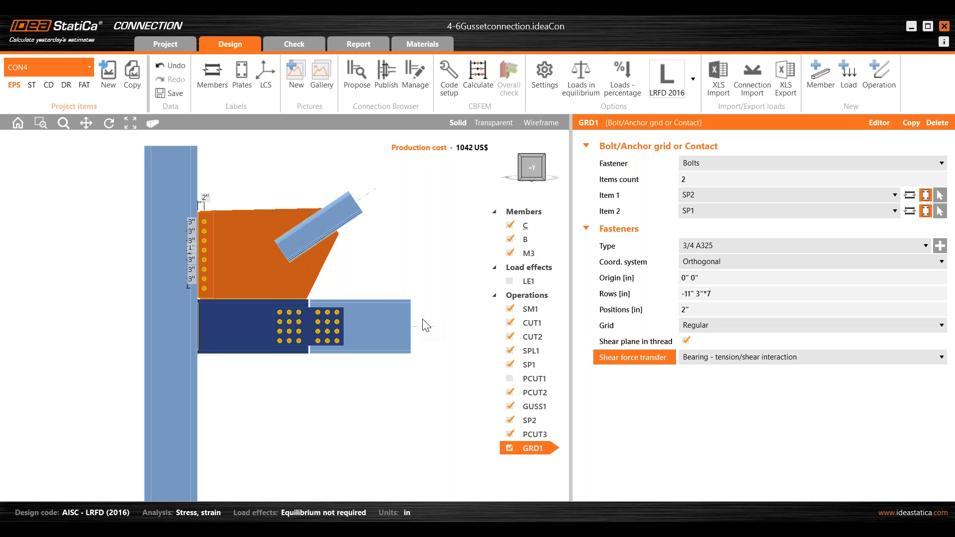
Step: Review member B and bolt grid GRD1, and enable load effect LE1 in CON4
left_click(530, 243)
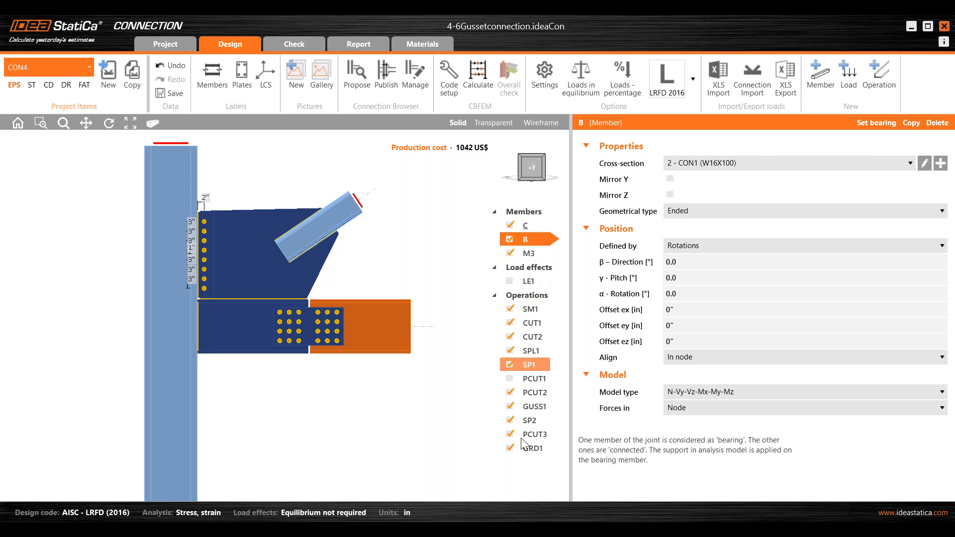
left_click(534, 449)
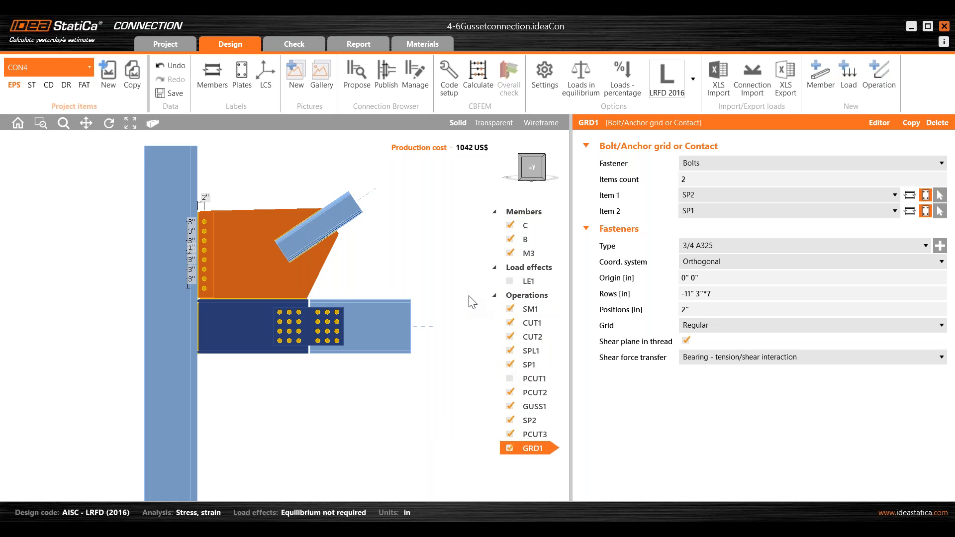
left_click(509, 281)
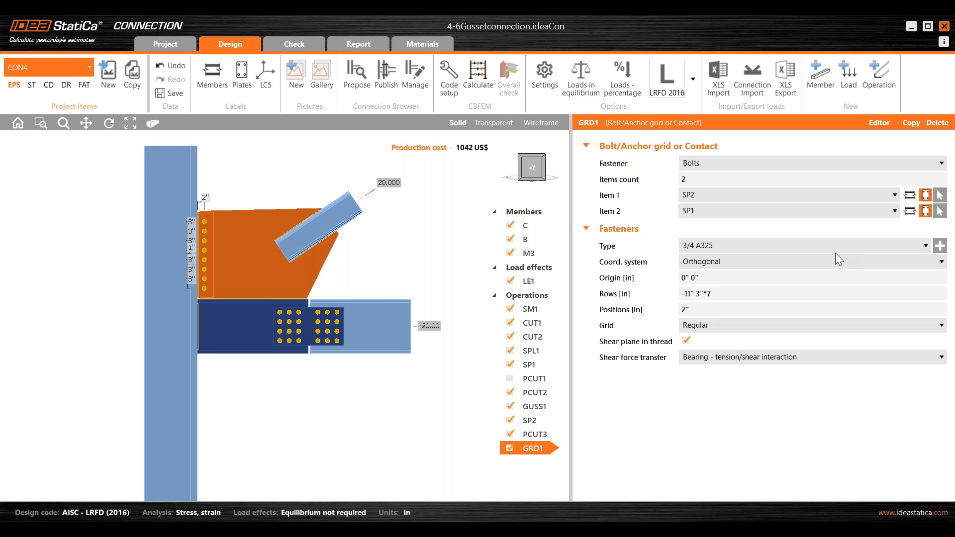
Step: Switch to project item CON1 and set the thickness of stiffening plate SP1 to 1 in
left_click(34, 64)
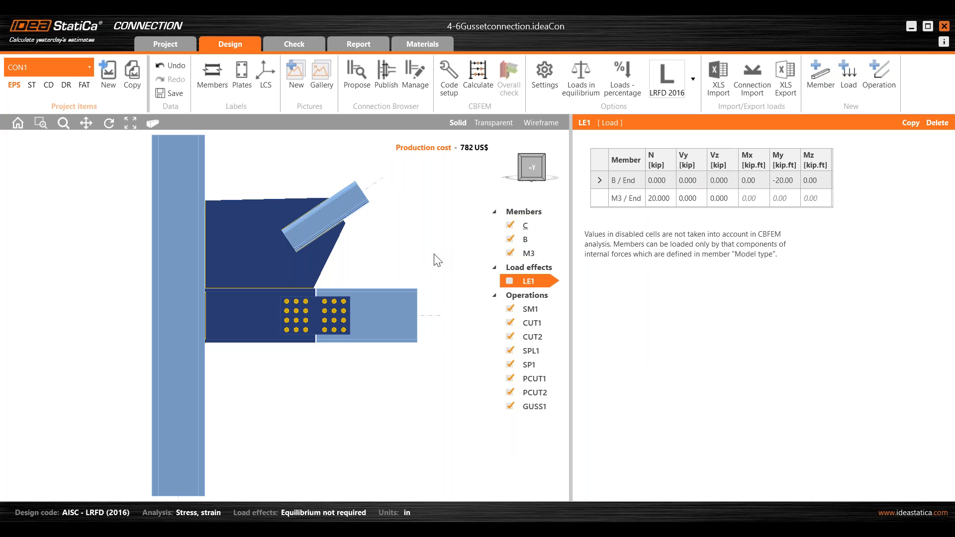
right_click_drag(448, 260, 414, 263)
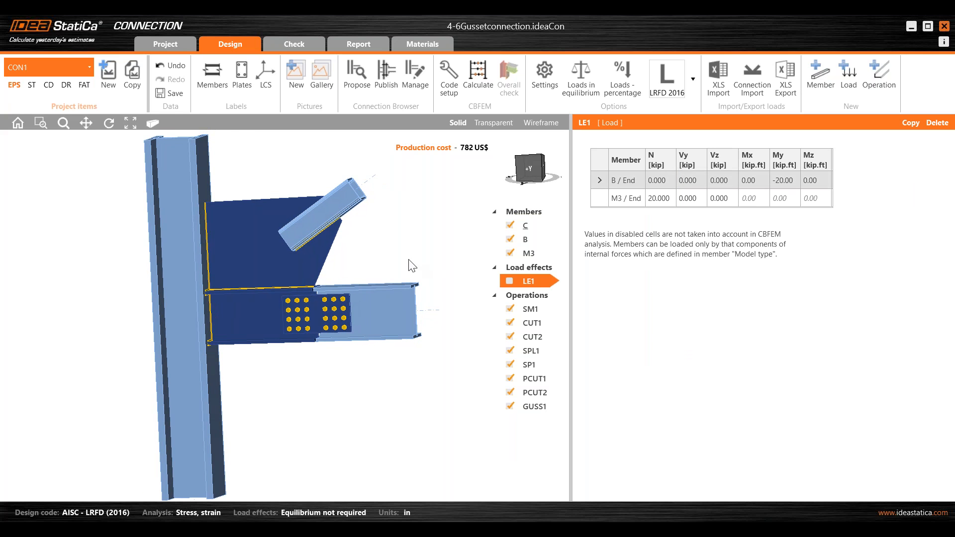
left_click(257, 258)
left_click(746, 179)
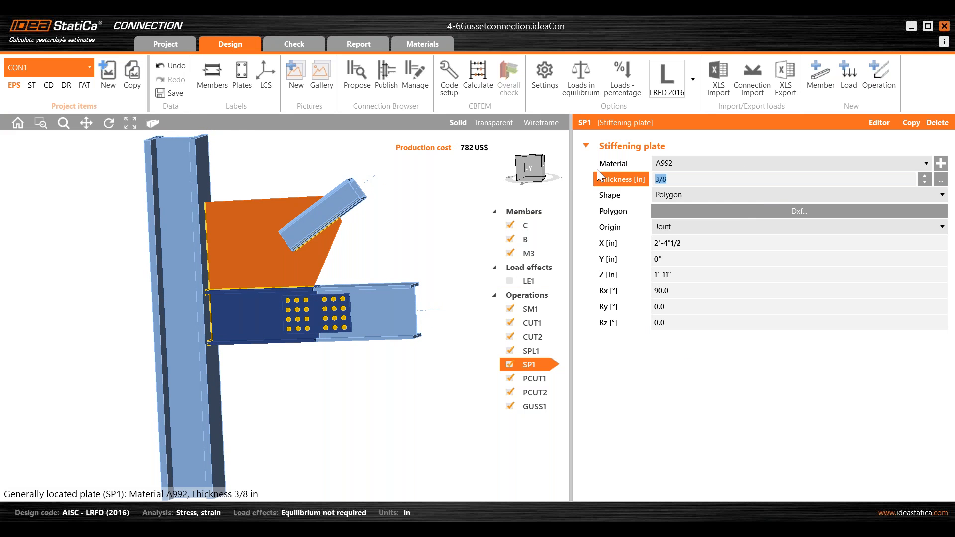
type("1")
key("Return")
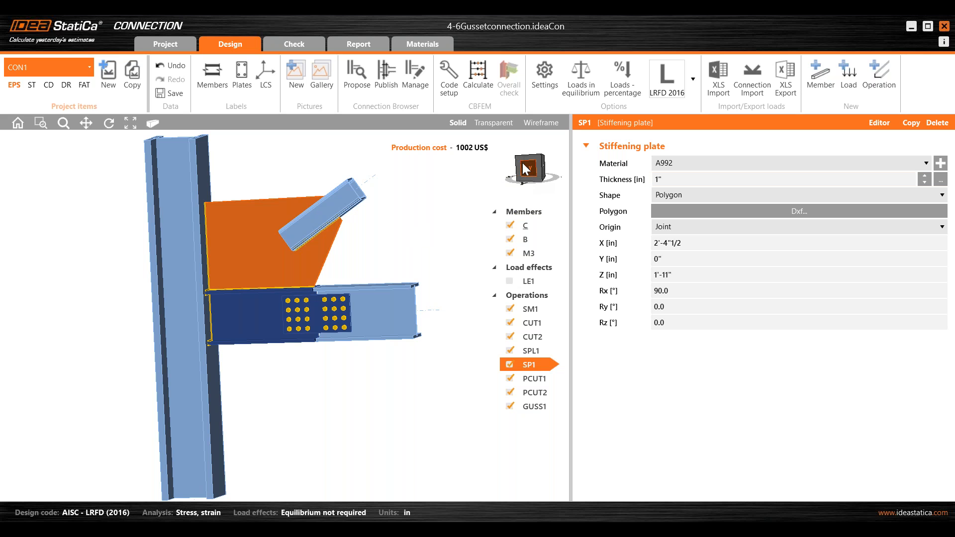
Step: Show CON1 transparently from the front and open a DXF file for stiffening plate SP1's polygon geometry
left_click(493, 122)
left_click(520, 168)
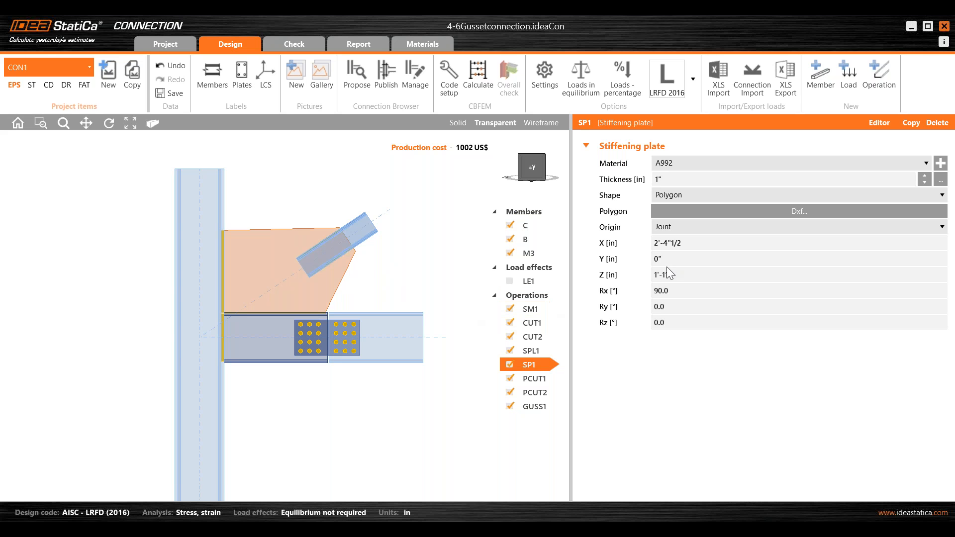
left_click(751, 213)
left_click(178, 177)
left_click(364, 296)
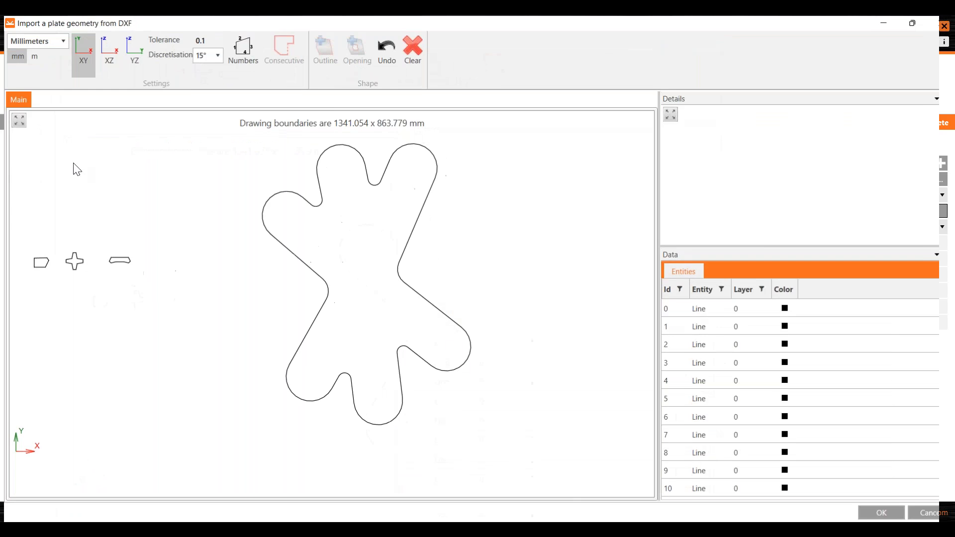
Step: Examine the cross-shaped plate outline in the DXF drawing, and leave the plate geometry import without accepting it
left_click(639, 43)
scroll(102, 265, "up", 3)
scroll(81, 257, "up", 3)
middle_click_drag(80, 256, 270, 277)
scroll(271, 275, "up", 3)
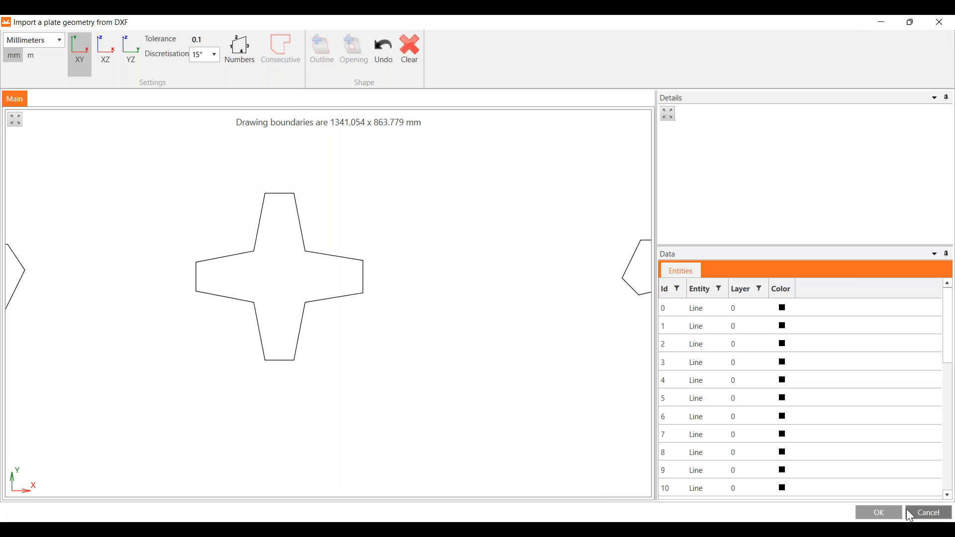
left_click(928, 512)
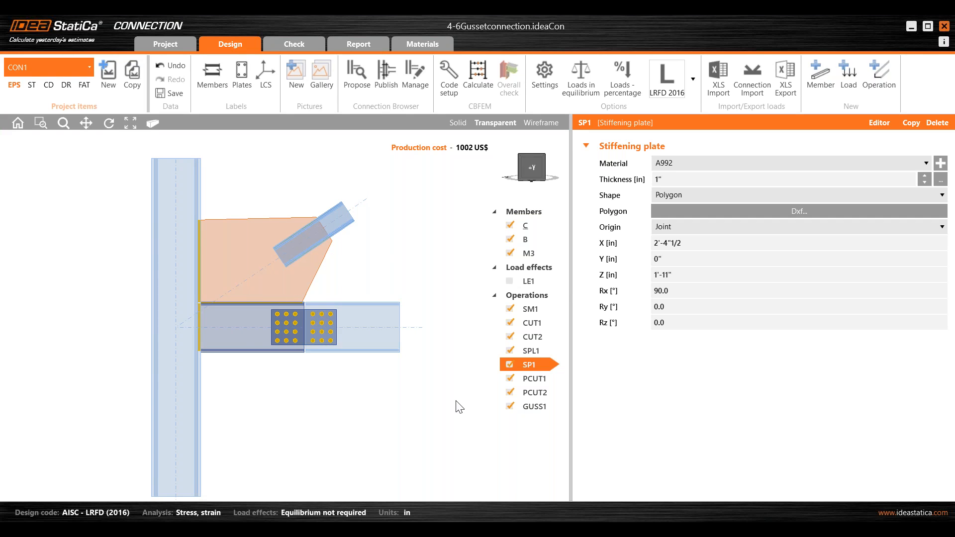
Step: Review the 3/4 A325 bolt assembly in the project materials and switch to the PowerPoint slide show
left_click(443, 48)
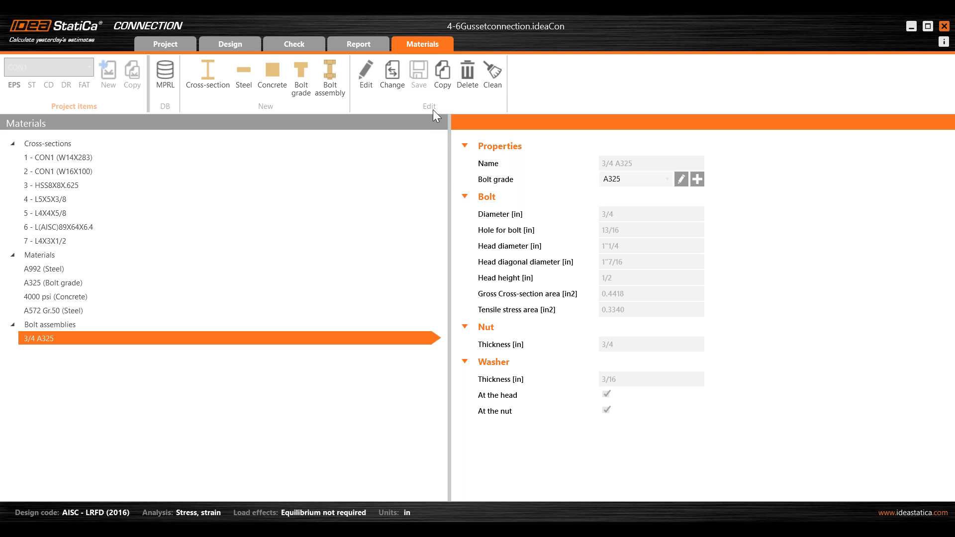
mouse_move(505, 531)
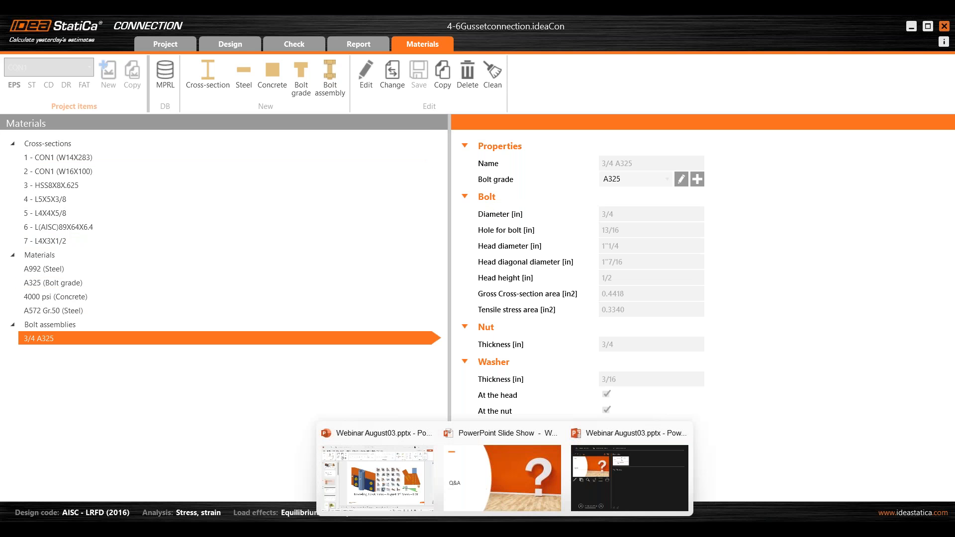
left_click(512, 482)
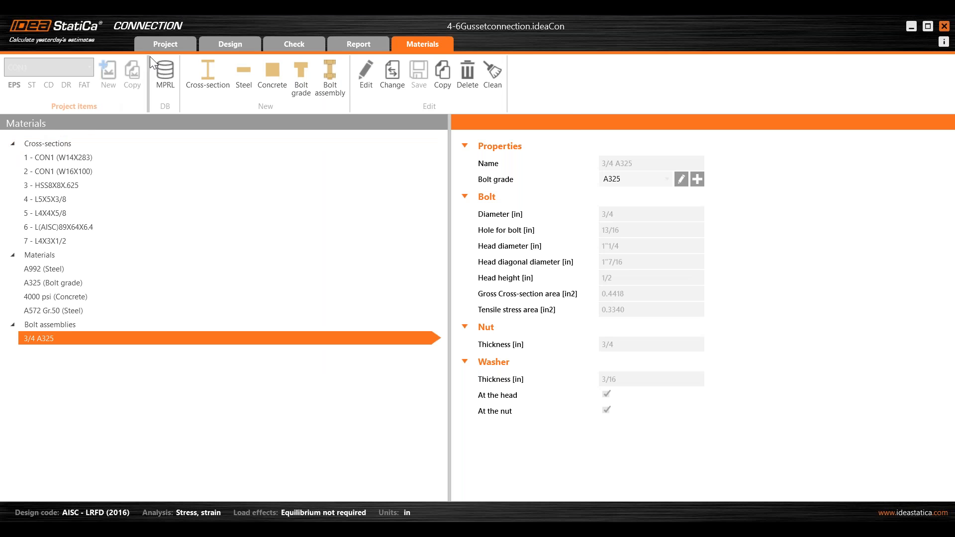
Step: Return to the connection design and go through project items CON3 and CON4 to CON5
left_click(220, 49)
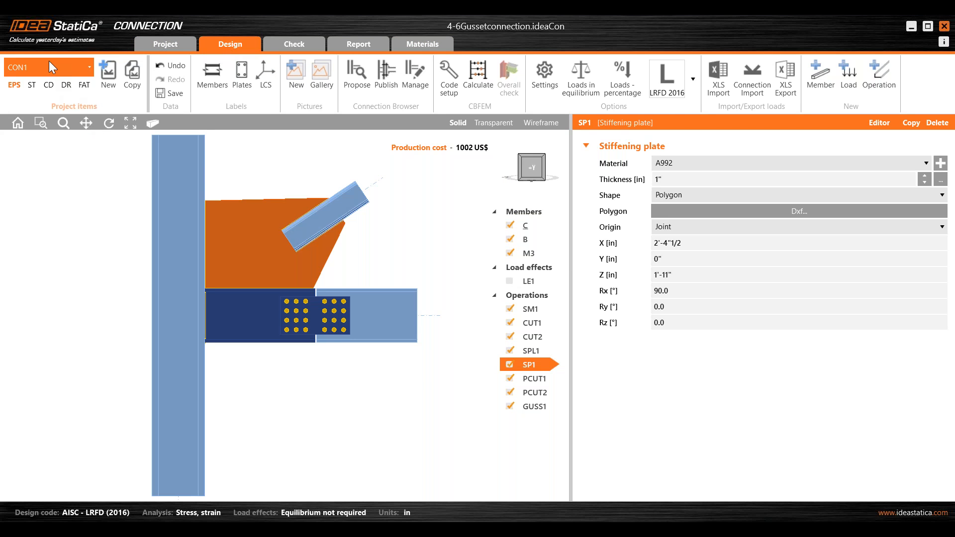
left_click(50, 68)
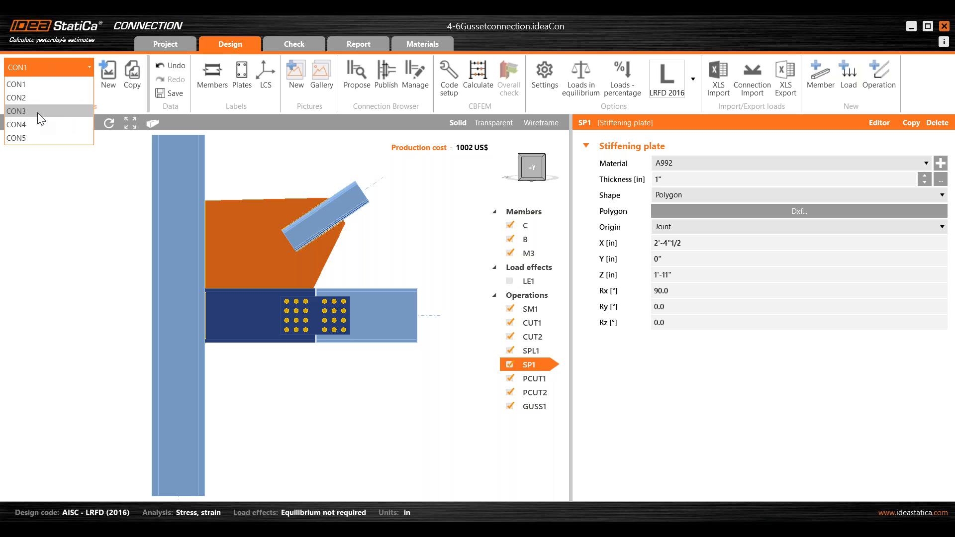
left_click(57, 67)
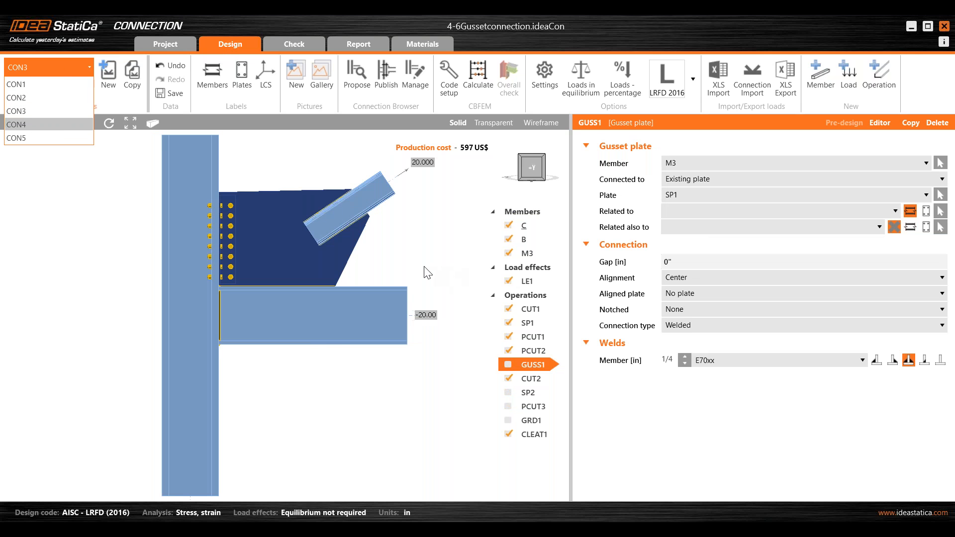
left_click(34, 125)
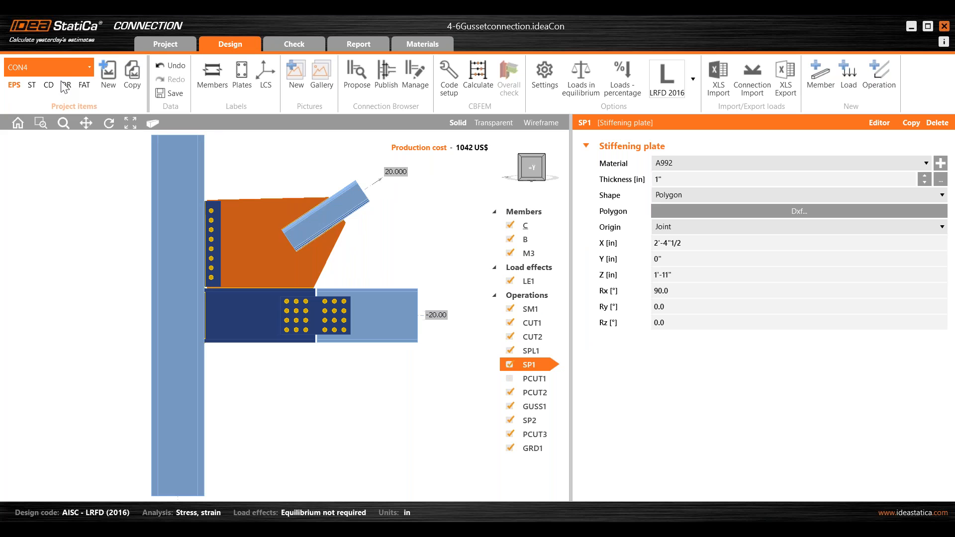
left_click(63, 67)
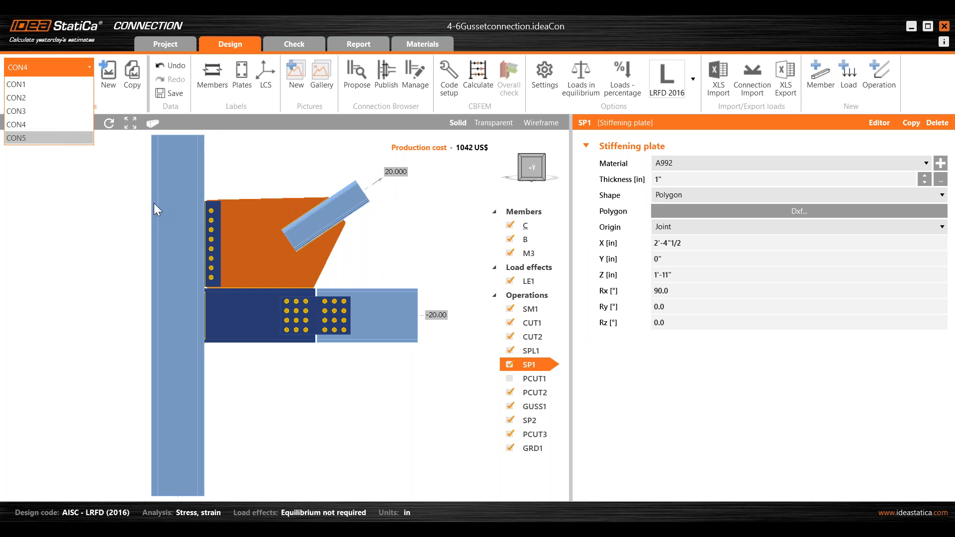
Step: Show CON5 transparently and inspect the cleat CLEAT1 and its bolts between gusset plate SP1 and column C
scroll(206, 226, "up", 5)
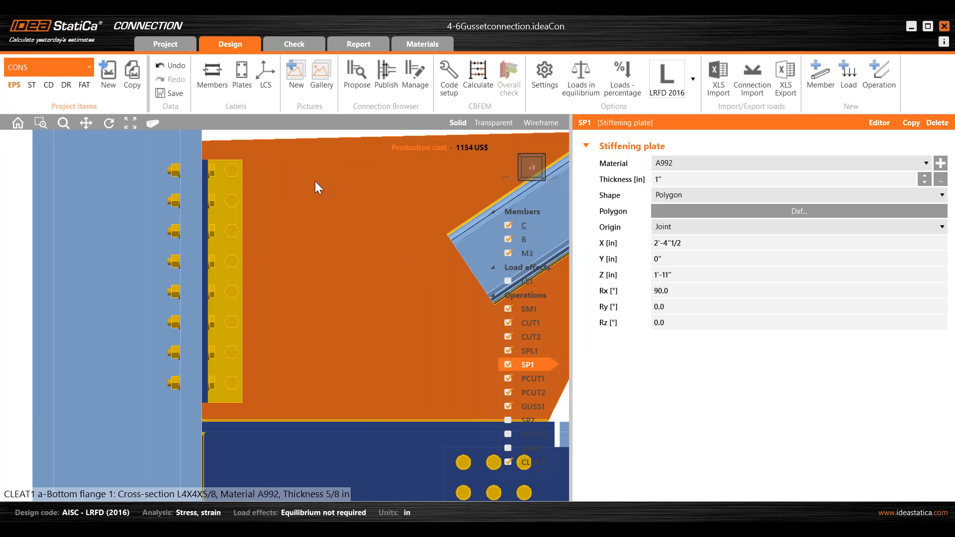
left_click(494, 123)
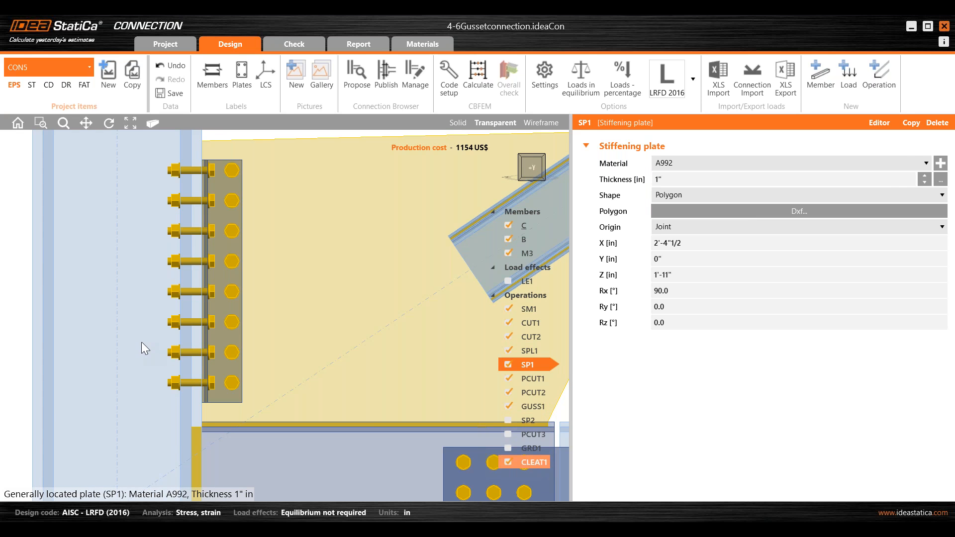
middle_click_drag(364, 368, 285, 380)
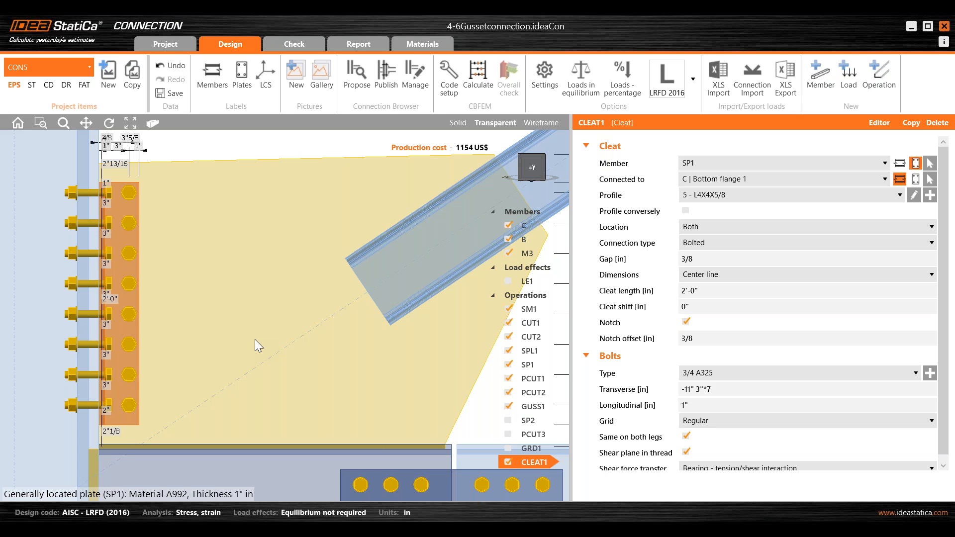
scroll(250, 238, "down", 3)
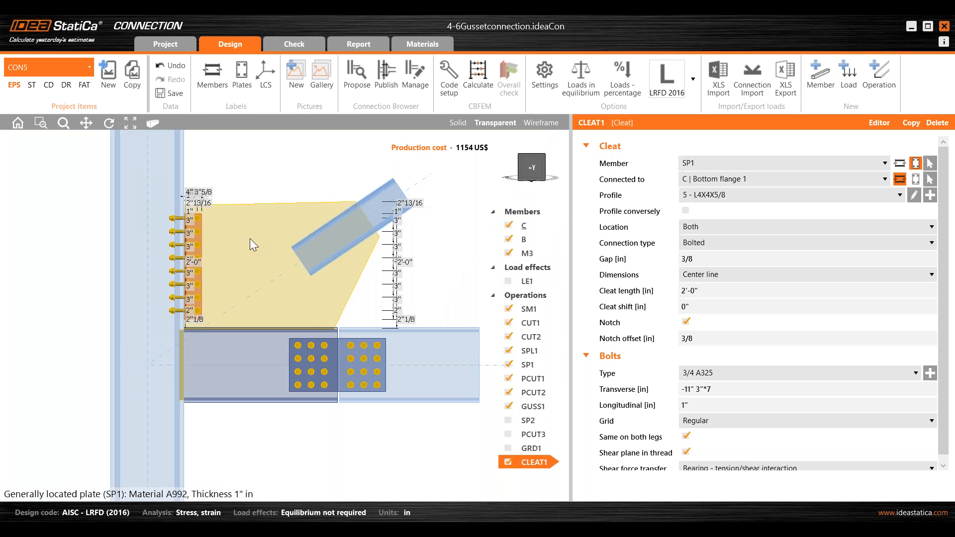
Step: Open load effect LE1 in CON5 and enable it
left_click(408, 347)
left_click(523, 281)
left_click(508, 282)
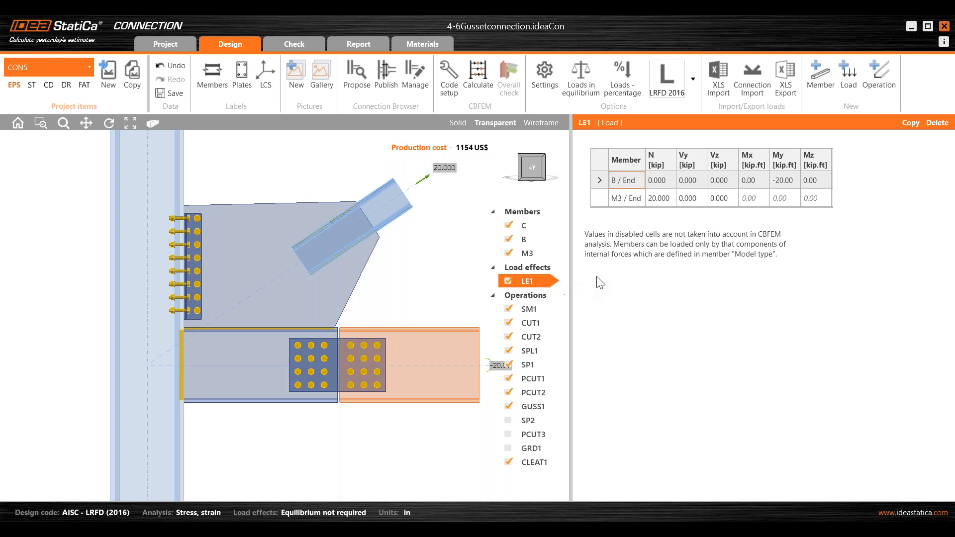
Step: Compare LE1's member loads expressed as percentages and as absolute forces, ending with absolute forces
left_click(623, 82)
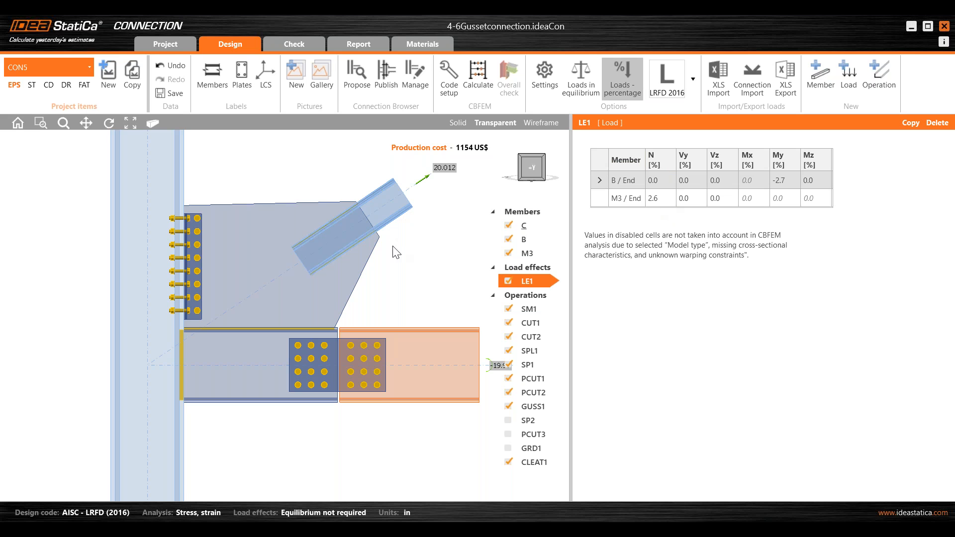
middle_click_drag(385, 362, 316, 377)
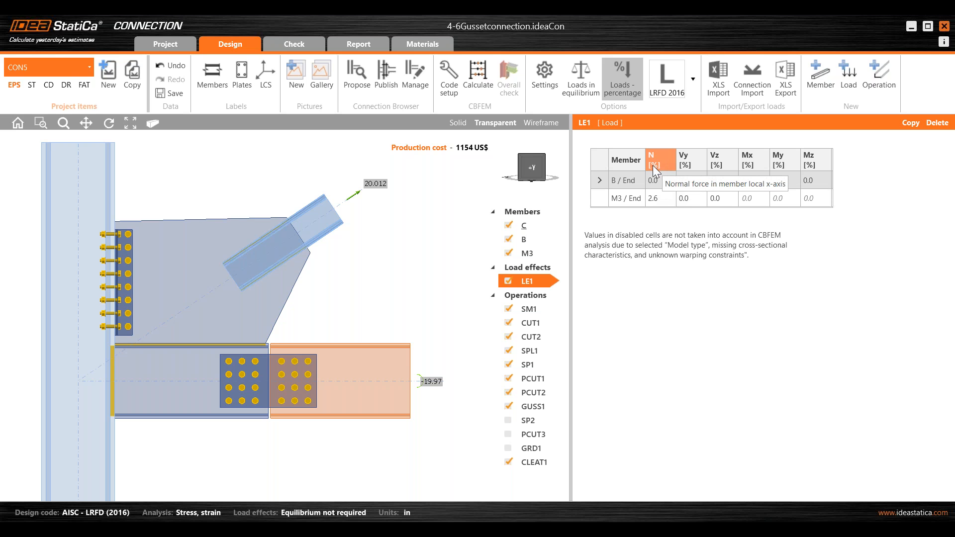
left_click(617, 86)
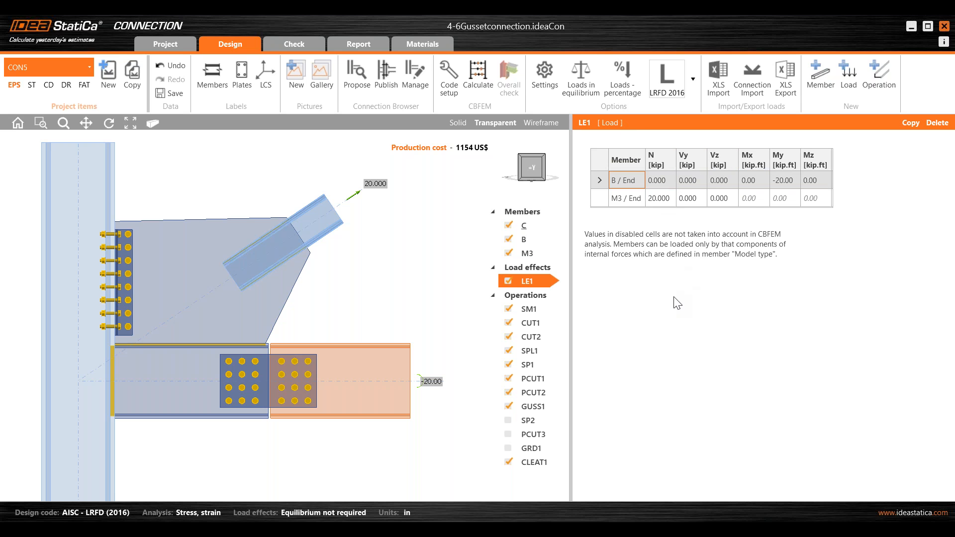
mouse_move(346, 302)
middle_mouse_down()
mouse_move(335, 313)
mouse_move(353, 304)
middle_mouse_up()
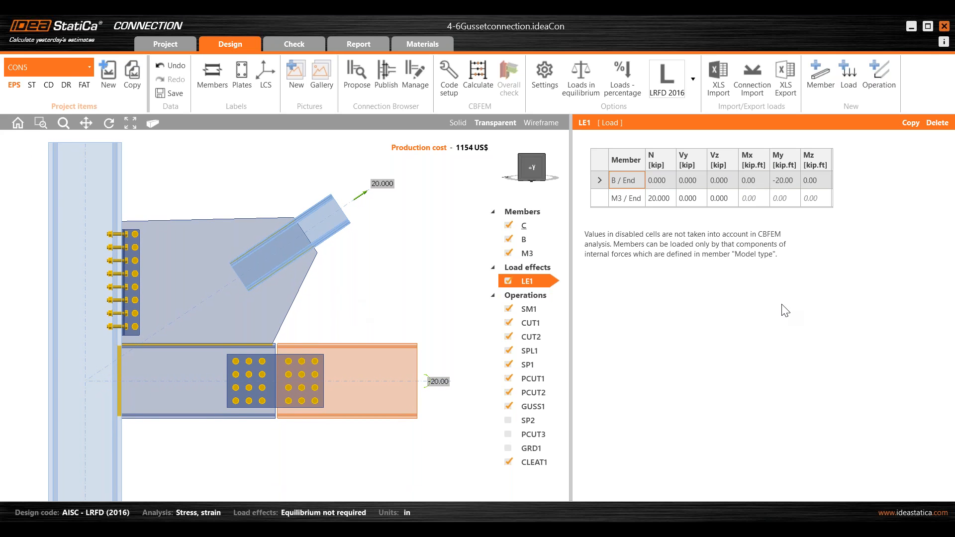
left_click(610, 89)
left_click(703, 195)
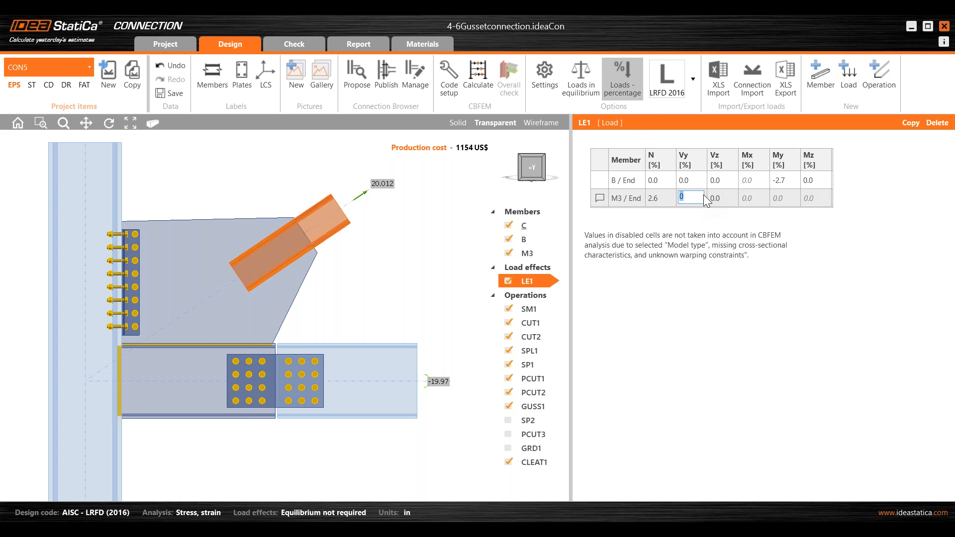
left_click(621, 77)
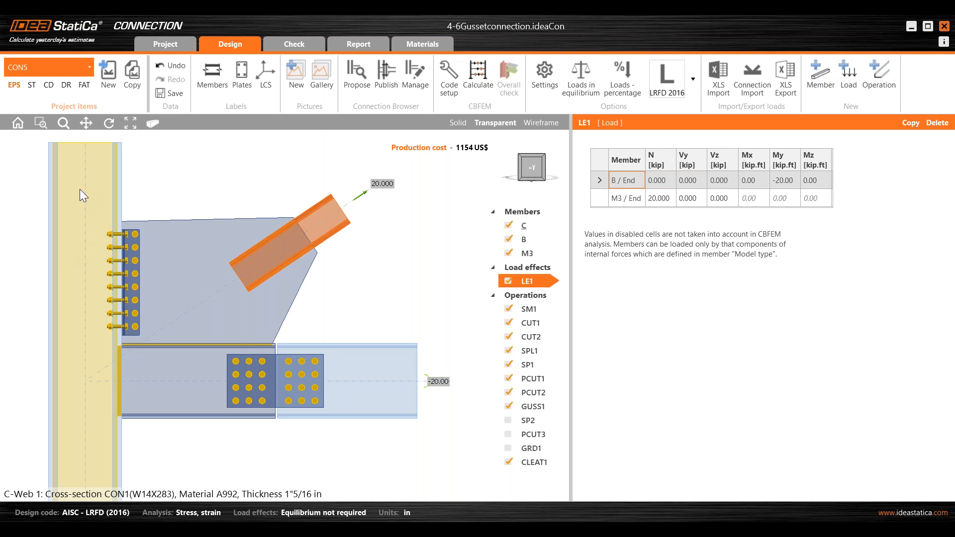
Step: Start a new rolled T (I-cut) cross-section for bearing member C
left_click(83, 195)
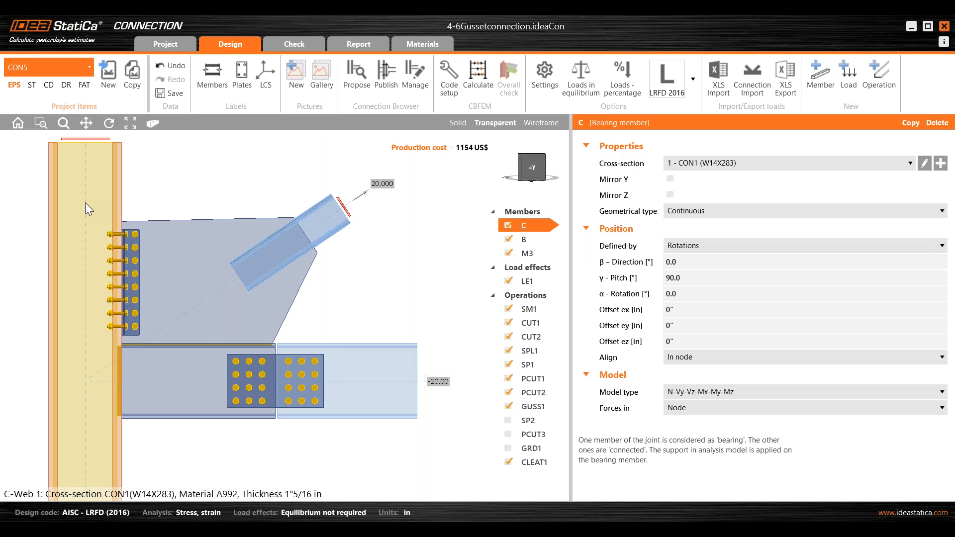
left_click(940, 164)
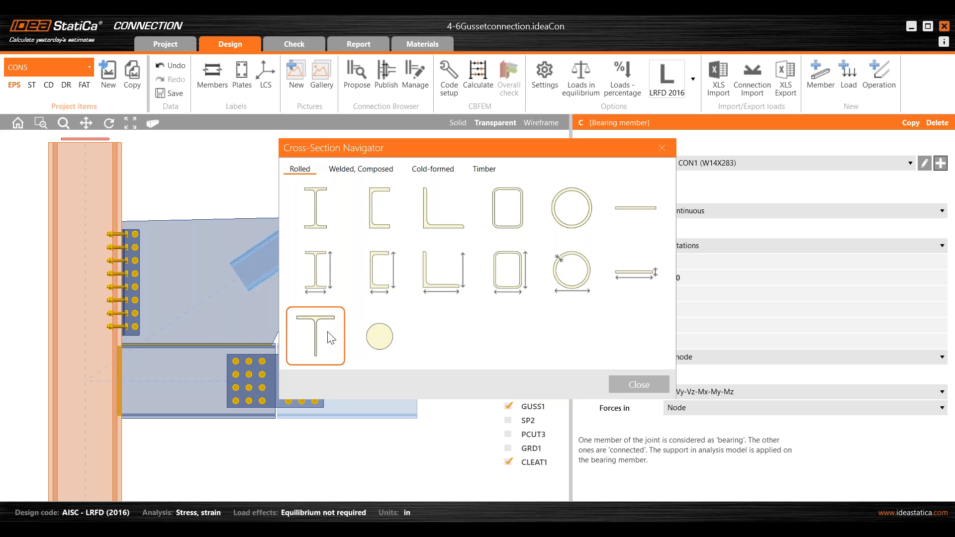
left_click(329, 337)
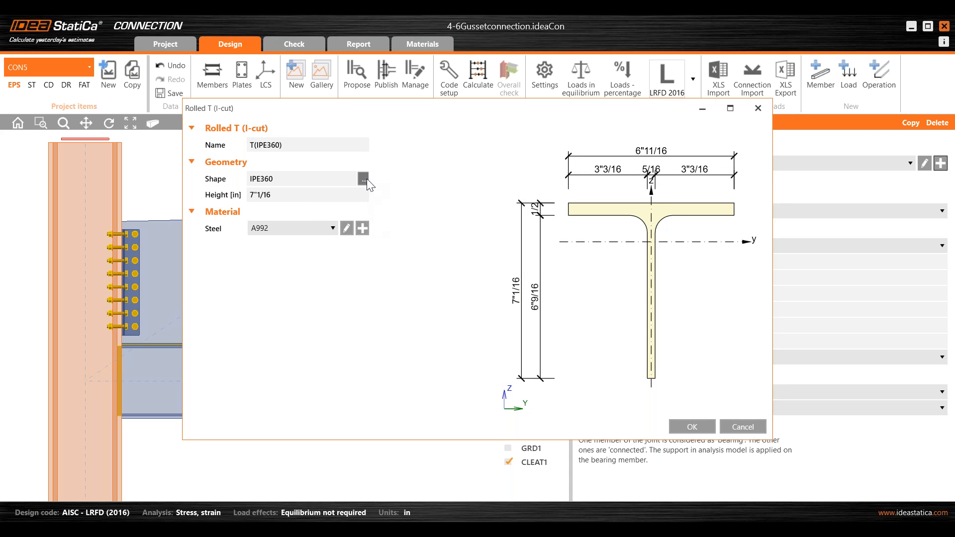
left_click(285, 195)
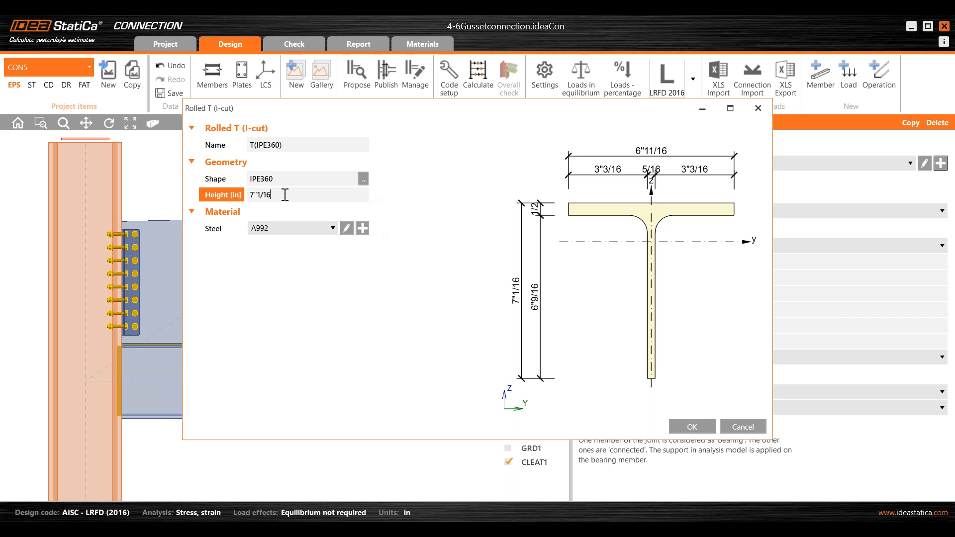
Step: Set the T section's source shape to W10X39 from the favorite W (AISC 15.0) family
left_click(363, 180)
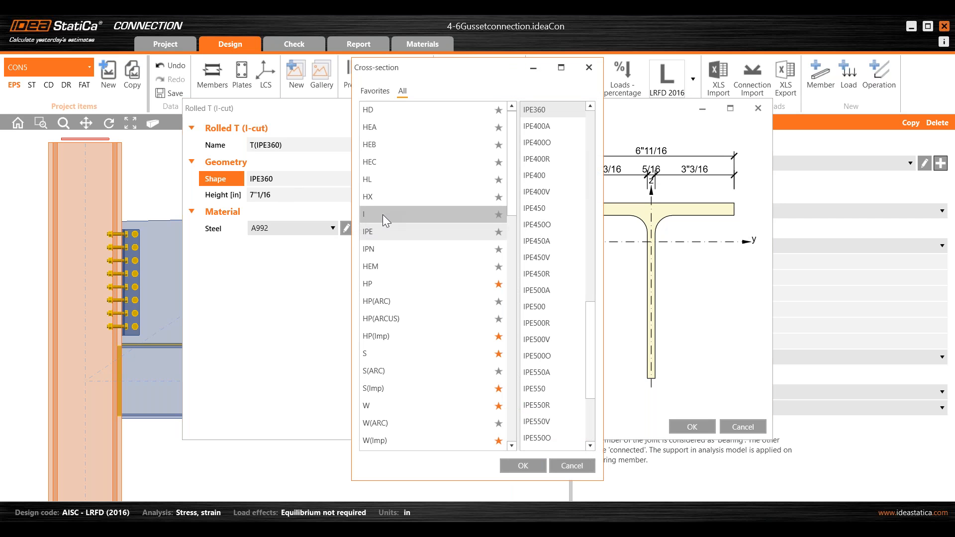
scroll(474, 297, "down", 1)
scroll(473, 297, "down", 3)
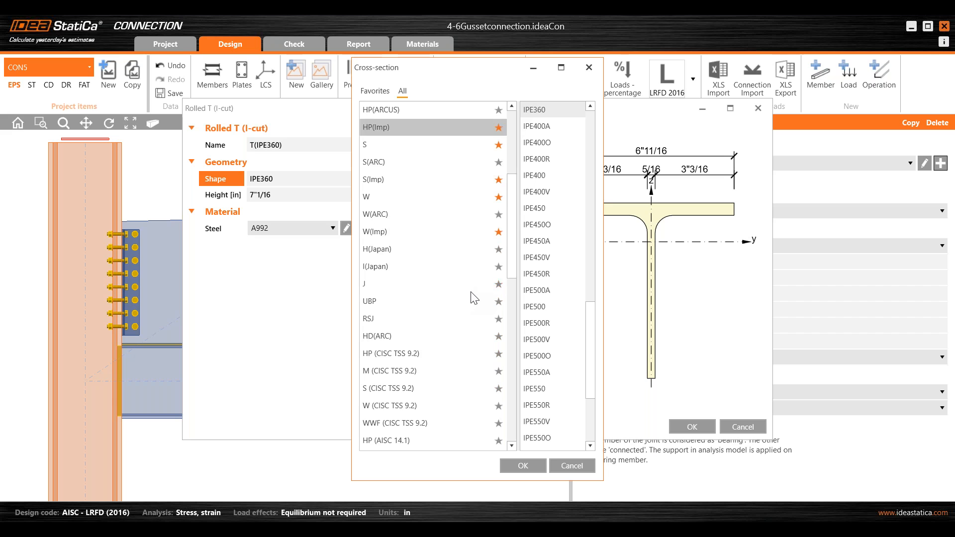
left_click(381, 92)
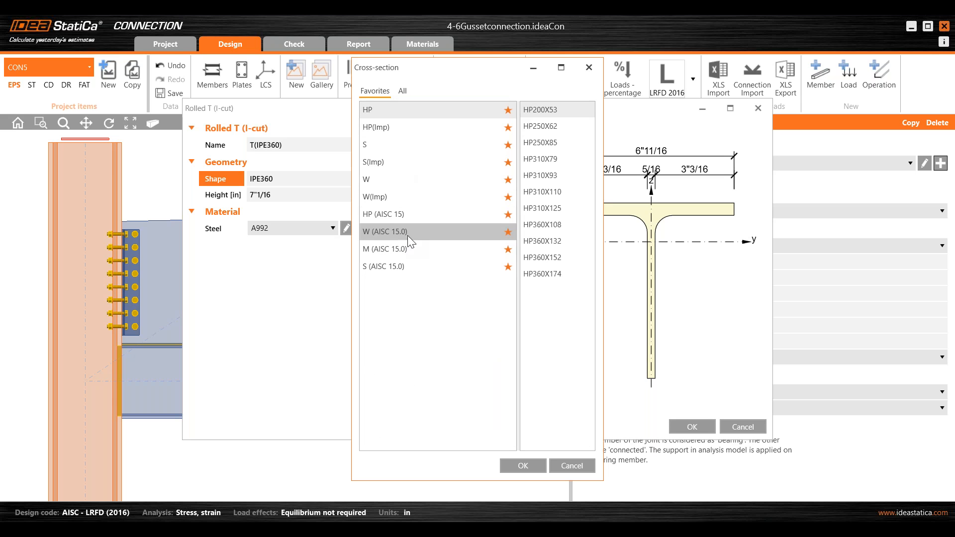
left_click(393, 231)
left_click_drag(594, 171, 586, 401)
left_click(542, 340)
left_click(523, 466)
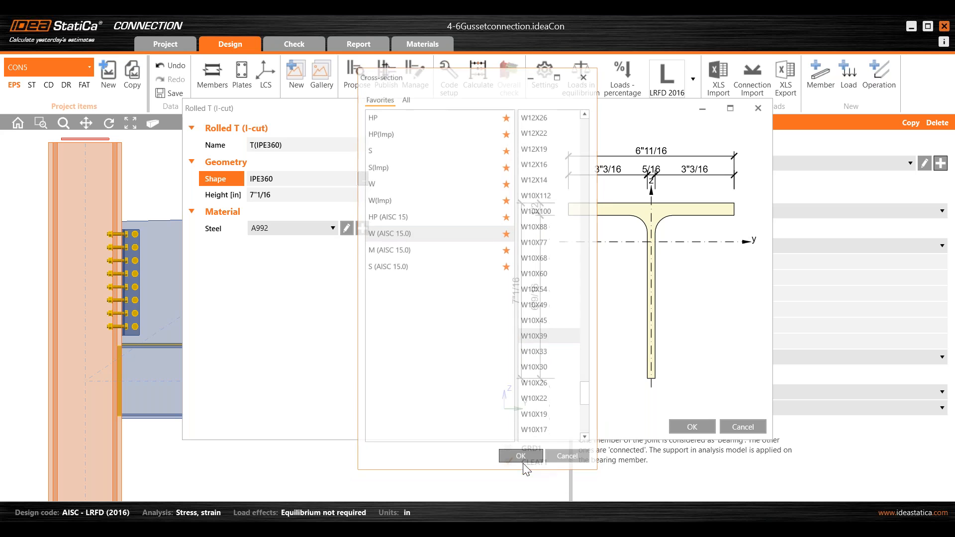
Step: Check the T section's editable height and discard the new cross-section
left_click(281, 194)
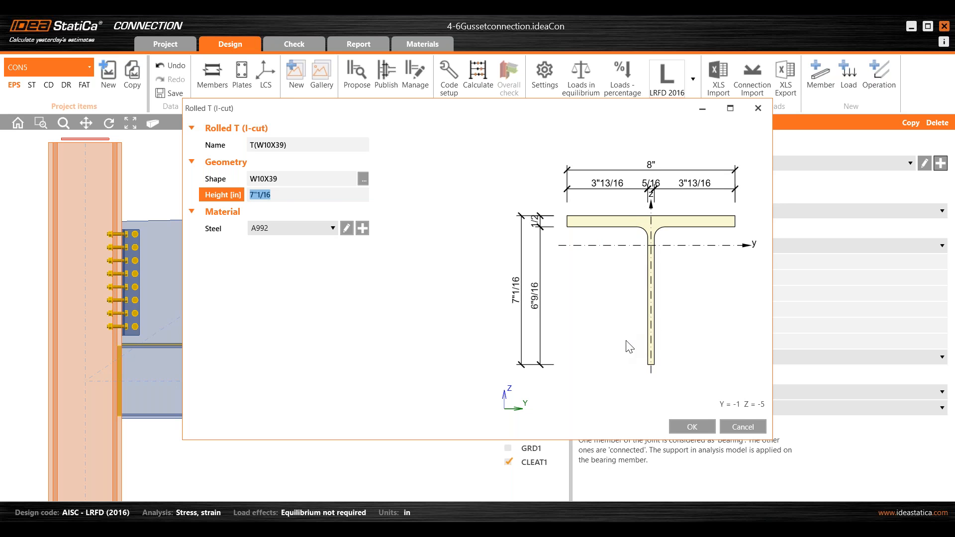
left_click_drag(457, 102, 428, 144)
left_click(256, 226)
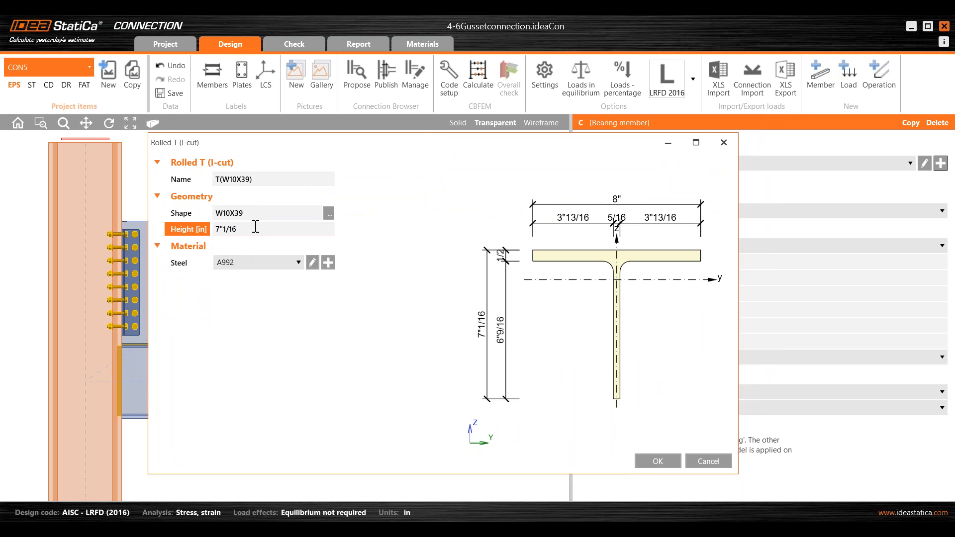
left_click(706, 463)
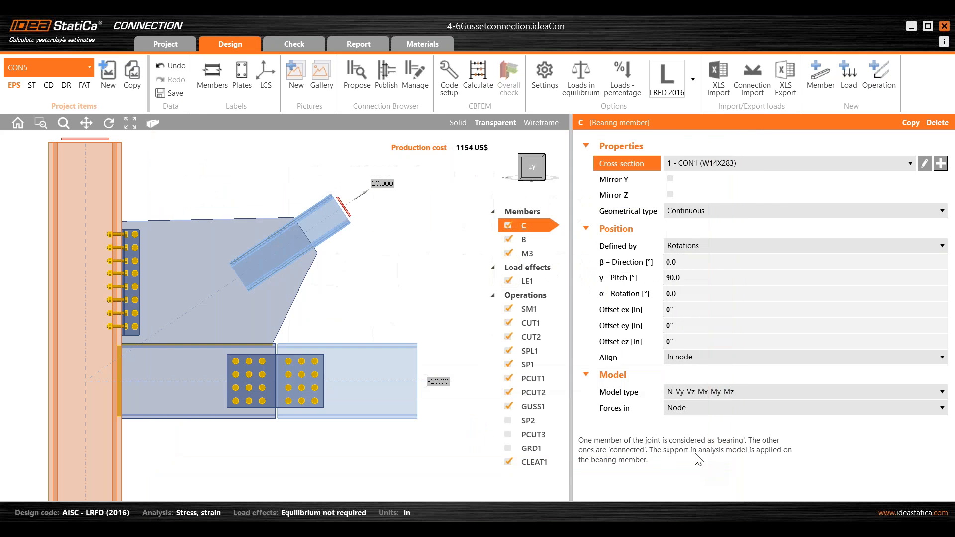
middle_click_drag(409, 288, 389, 264)
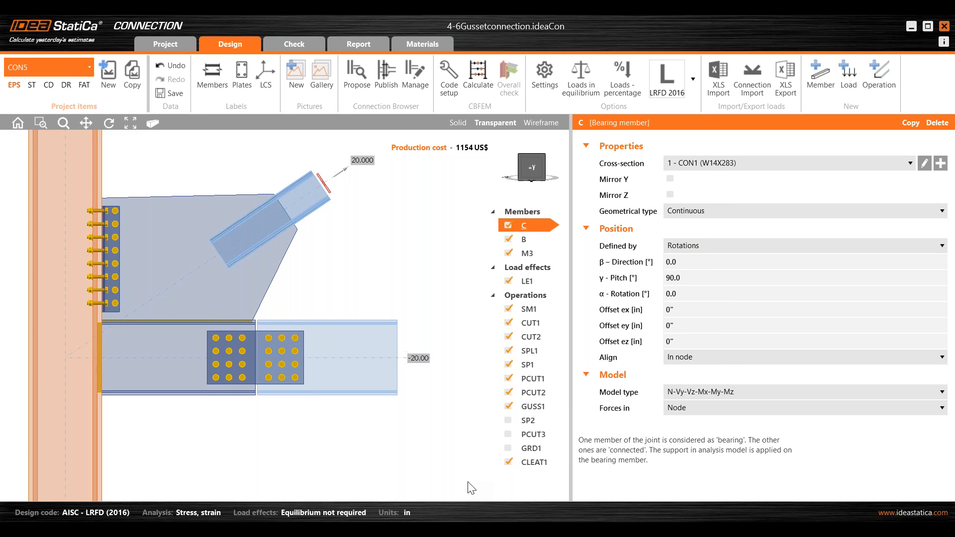
Step: Examine the CLEAT1 settings, including its profile, dimensions, bolts and shear force transfer
left_click(115, 276)
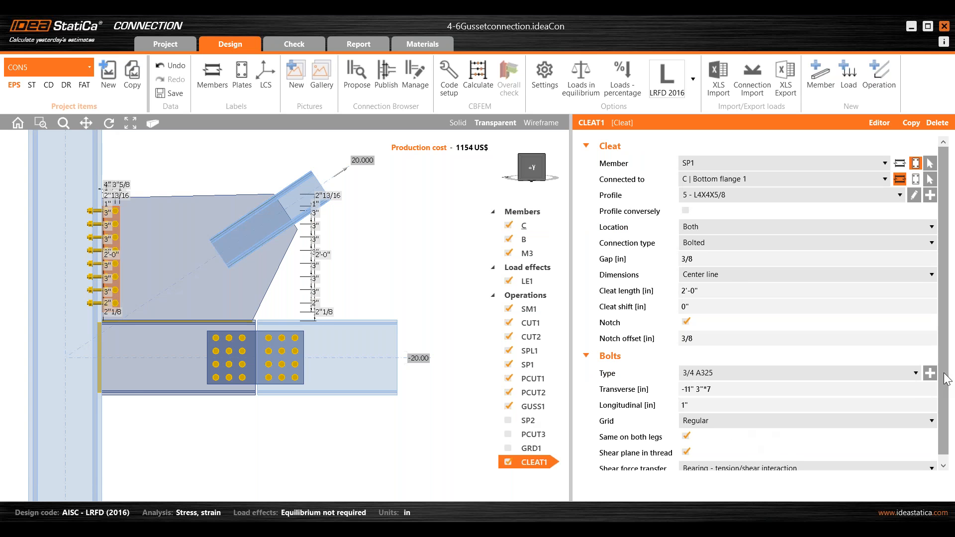
scroll(948, 424, "down", 1)
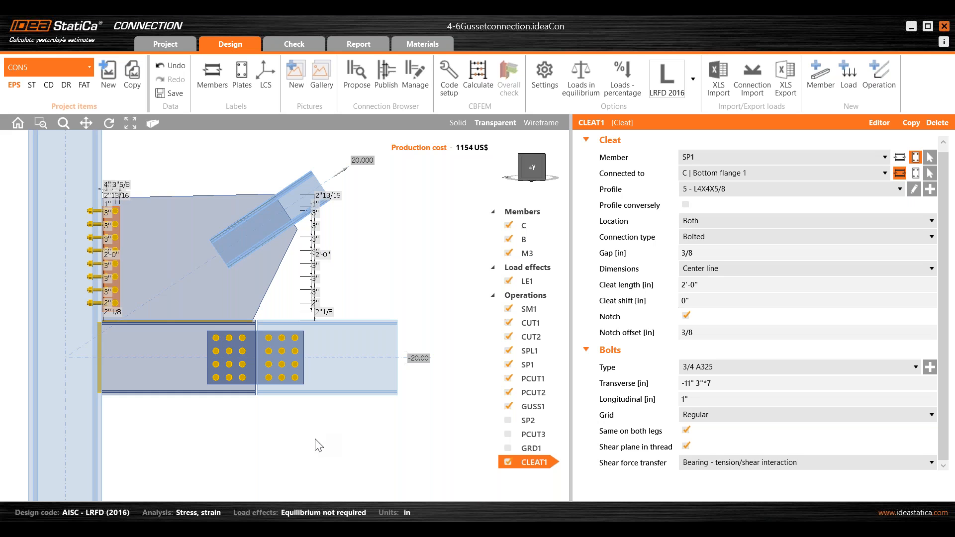
Step: Switch to project item CON1 and display the 2D section drawing of gusset plate SP1
left_click(56, 67)
left_click(49, 84)
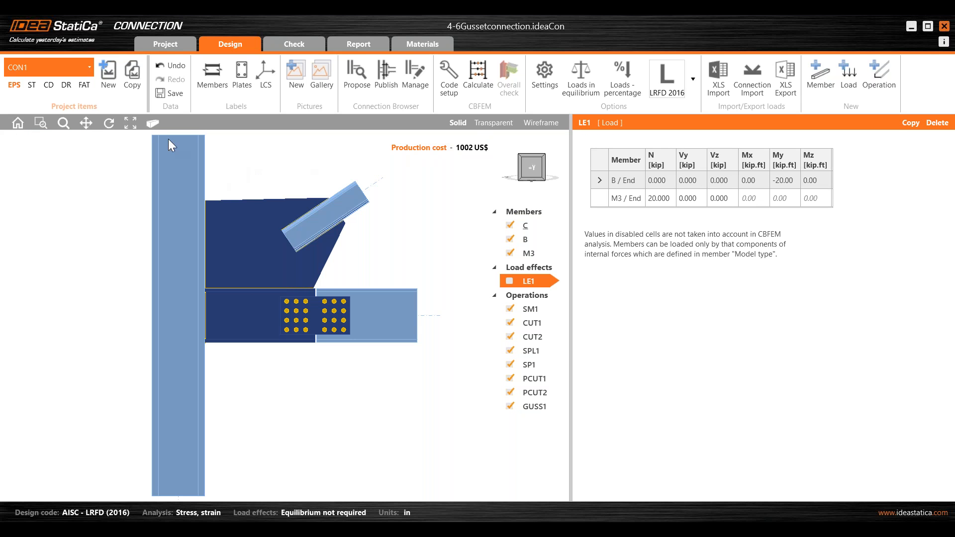
right_click(243, 225)
left_click(270, 274)
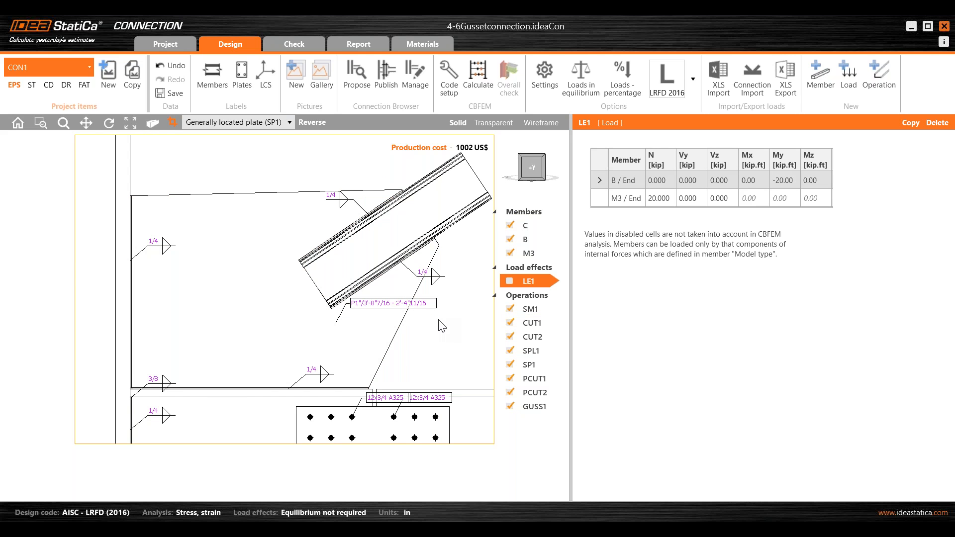
Step: Enlarge the SP1 drawing's crop frame to include the full beam depth, the beam end and both column flanges
scroll(438, 326, "down", 4)
middle_click_drag(438, 326, 292, 294)
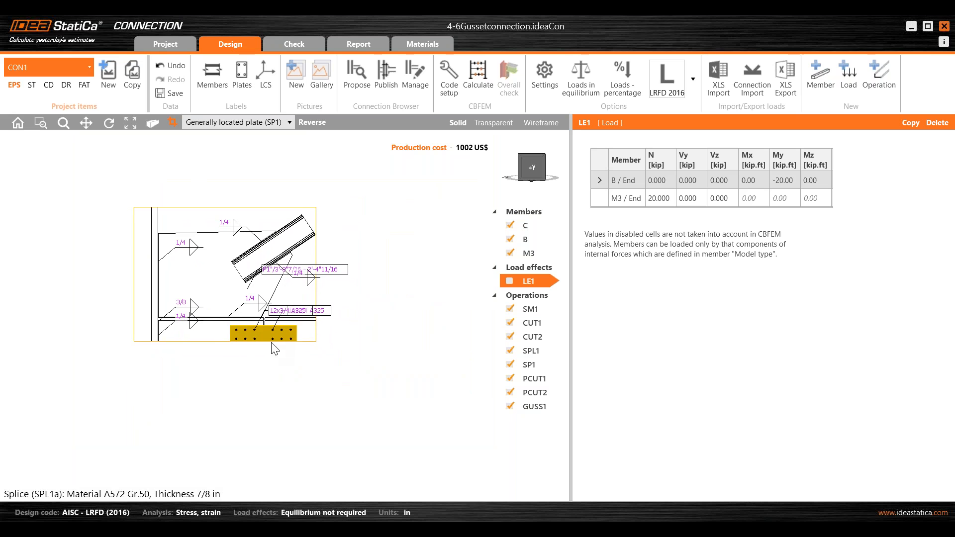
left_click_drag(224, 350, 225, 438)
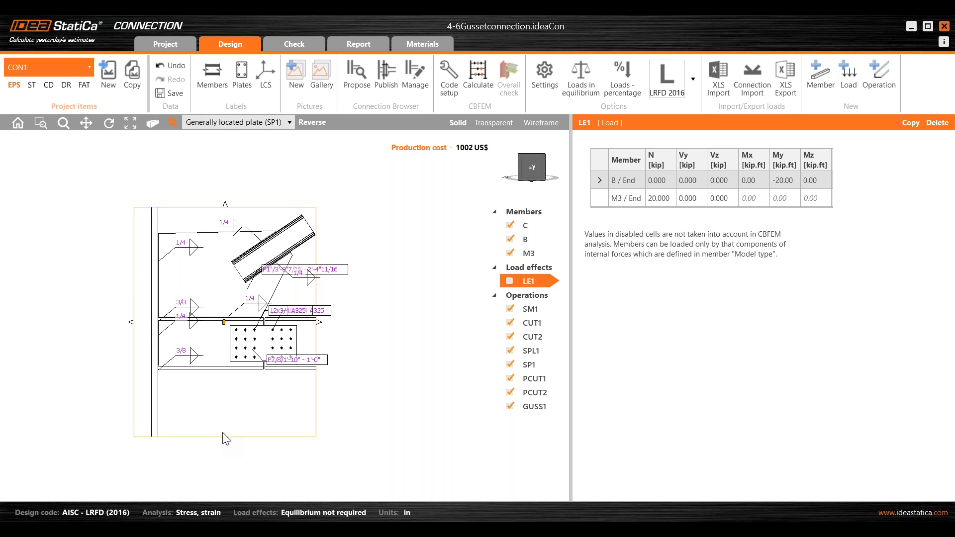
left_click_drag(322, 322, 442, 324)
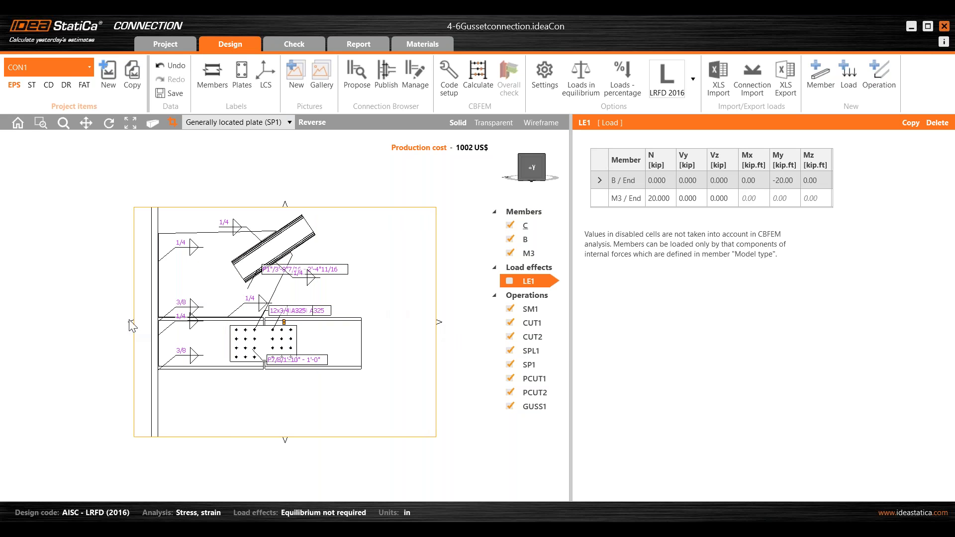
left_click_drag(106, 329, 89, 328)
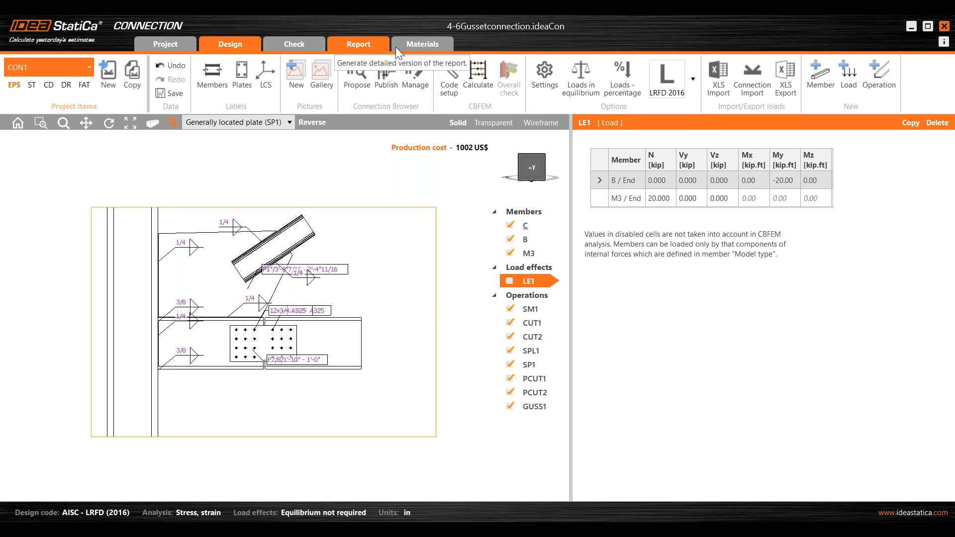
Step: Generate the bill of material report for CON1 and review its connection drawing and manufacturing operations
left_click(365, 41)
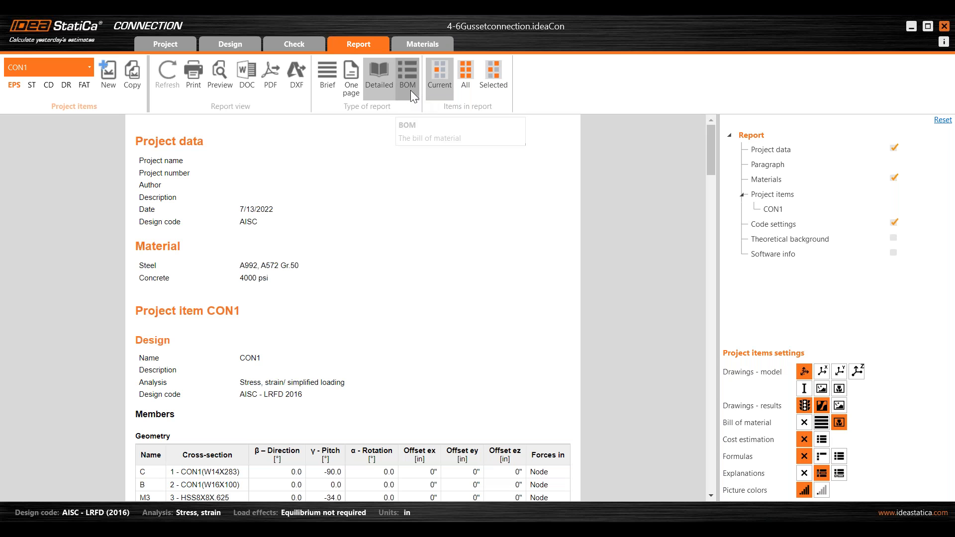
left_click(410, 90)
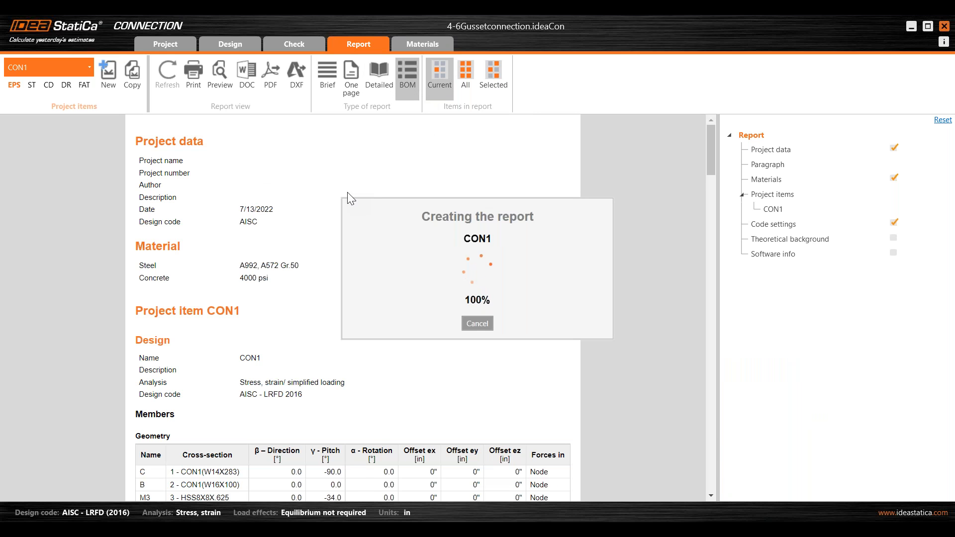
scroll(358, 234, "down", 3)
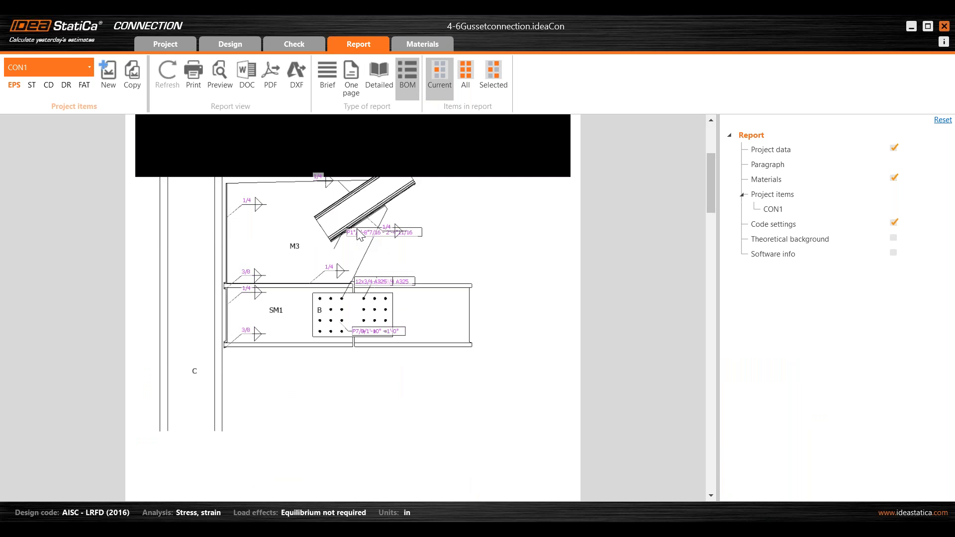
scroll(360, 234, "down", 10)
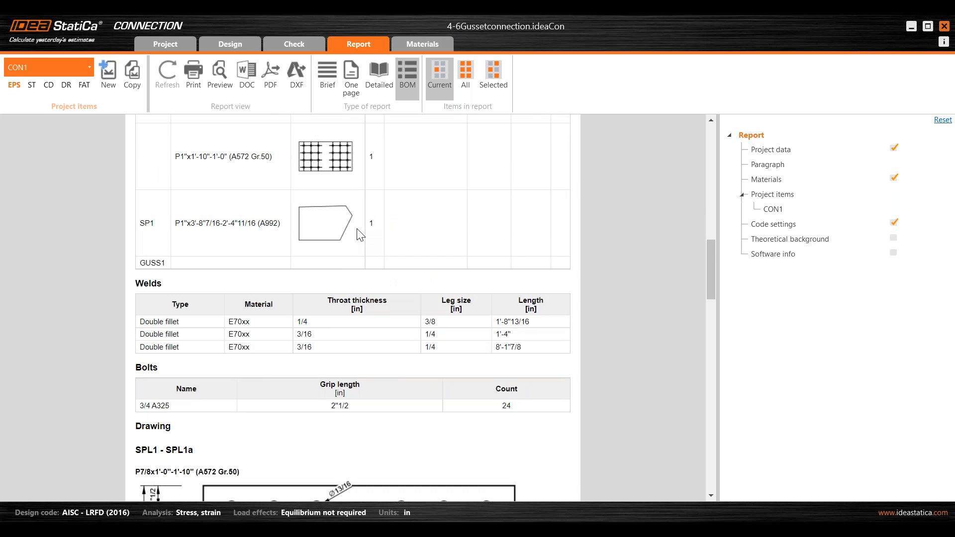
Step: Examine the report's dimensioned fabrication drawings of splice plates SPL1a and SPL1b and gusset plate SP1
scroll(361, 233, "down", 3)
scroll(360, 235, "down", 4)
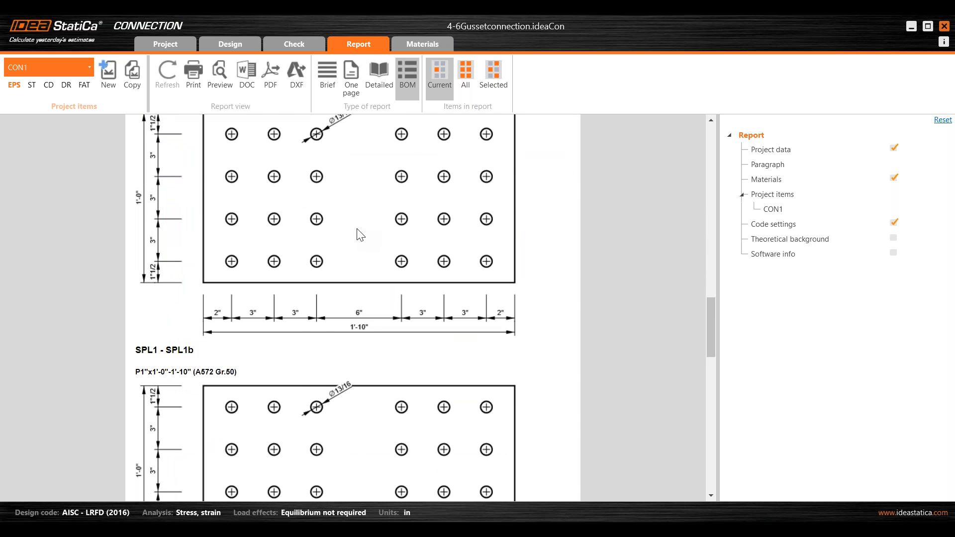
scroll(360, 235, "up", 2)
scroll(360, 235, "up", 1)
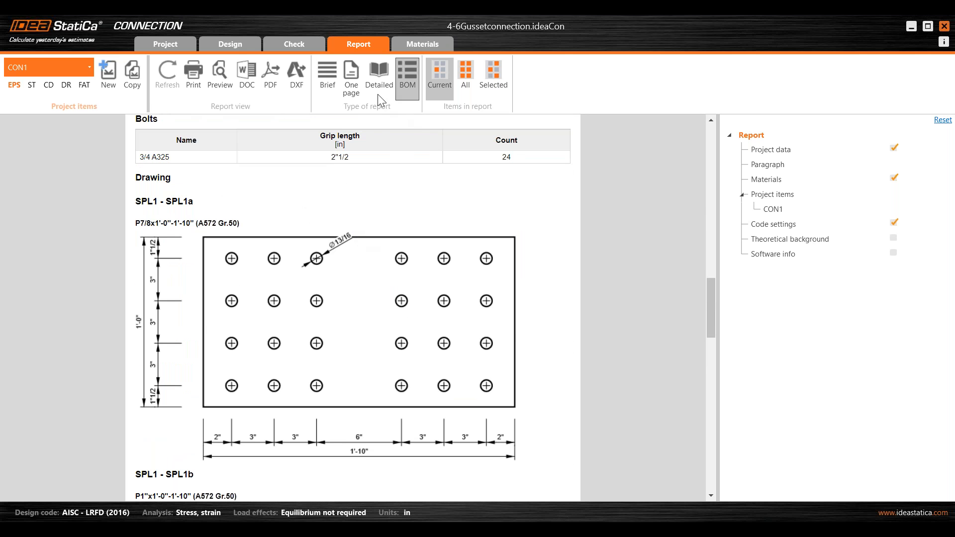
scroll(219, 263, "down", 9)
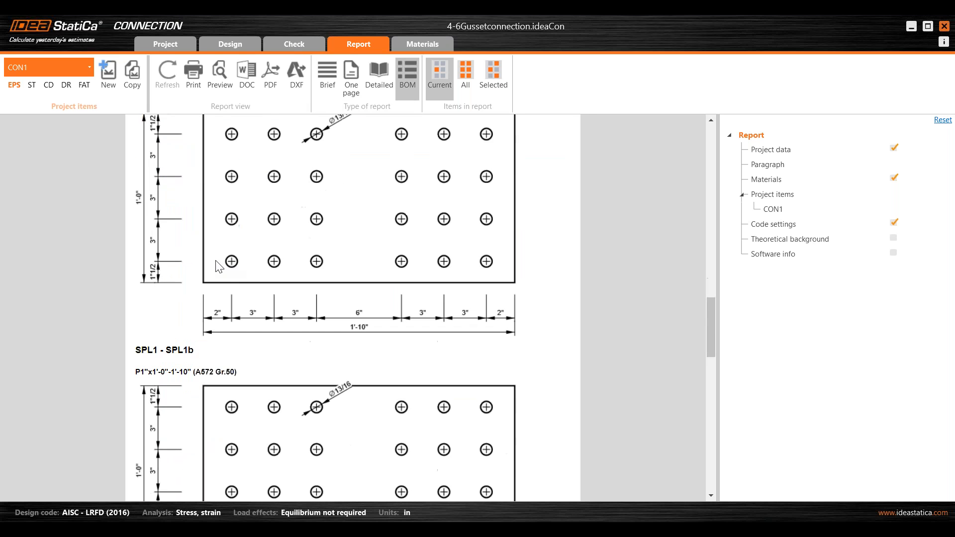
scroll(218, 267, "down", 1)
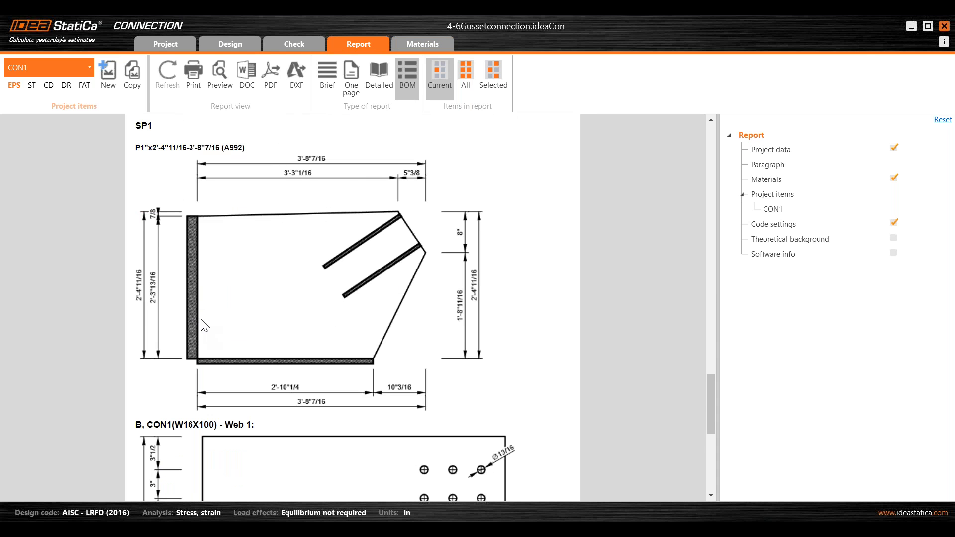
scroll(204, 326, "down", 6)
Step: Compare the report's annotated connection drawing with the splice plate drawings and the manufacturing operations table
scroll(204, 321, "up", 20)
scroll(201, 315, "up", 4)
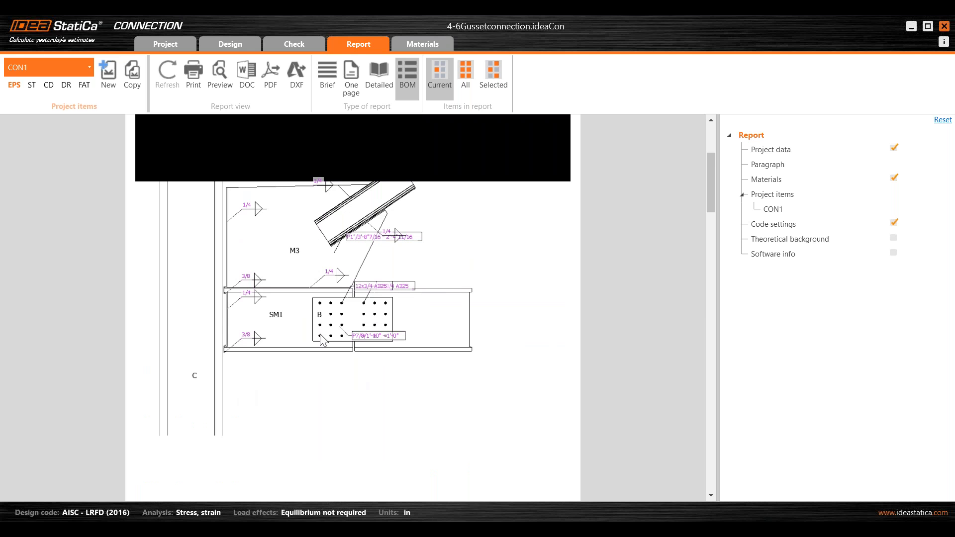
scroll(320, 340, "down", 15)
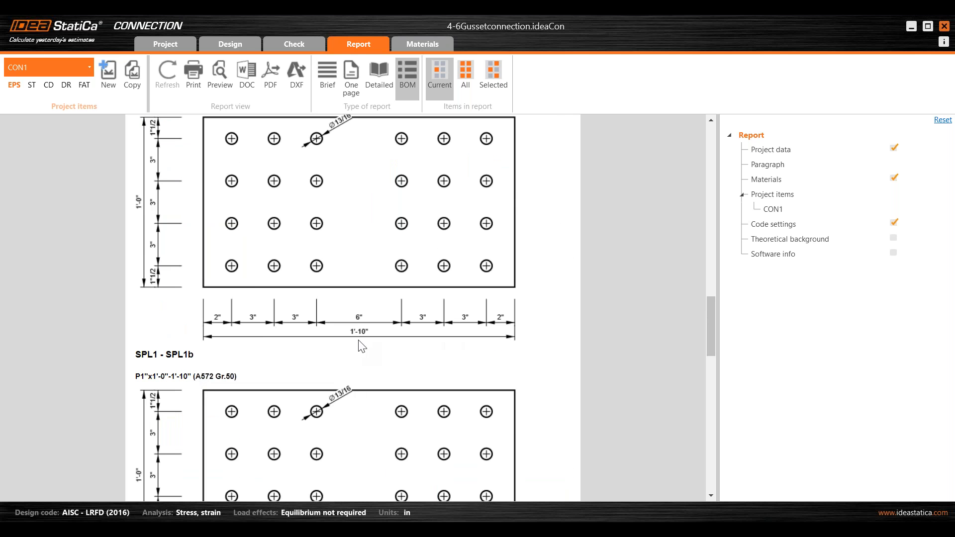
scroll(360, 348, "down", 2)
scroll(318, 368, "up", 5)
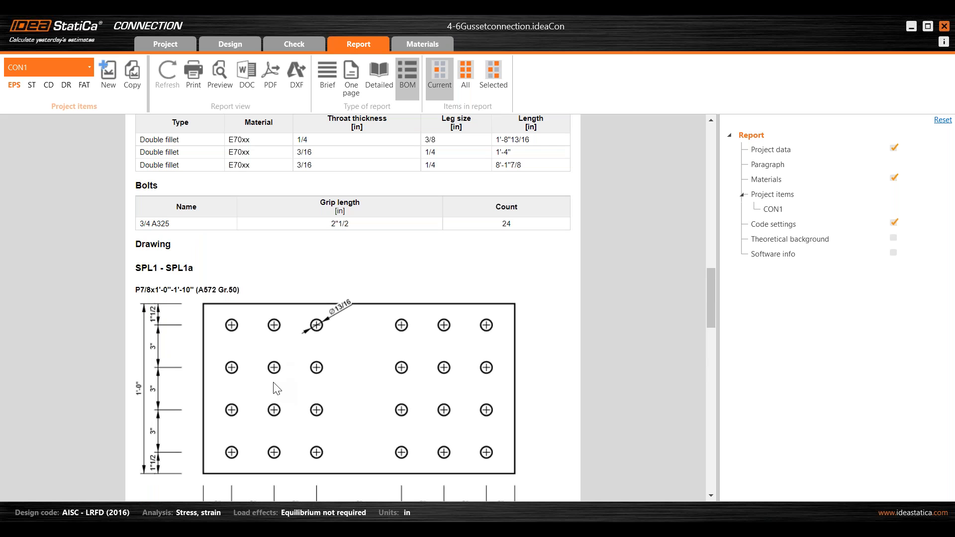
scroll(273, 382, "down", 1)
scroll(273, 382, "up", 10)
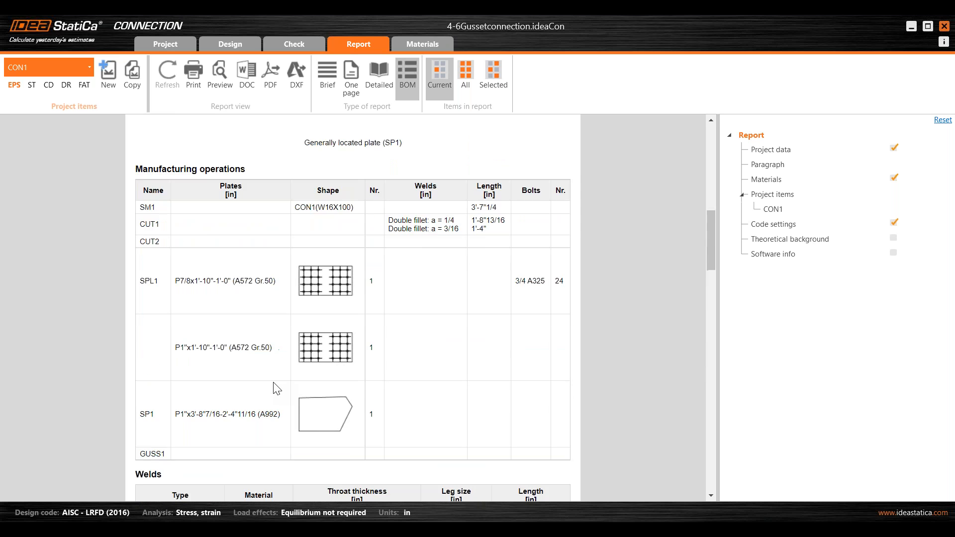
scroll(277, 388, "up", 5)
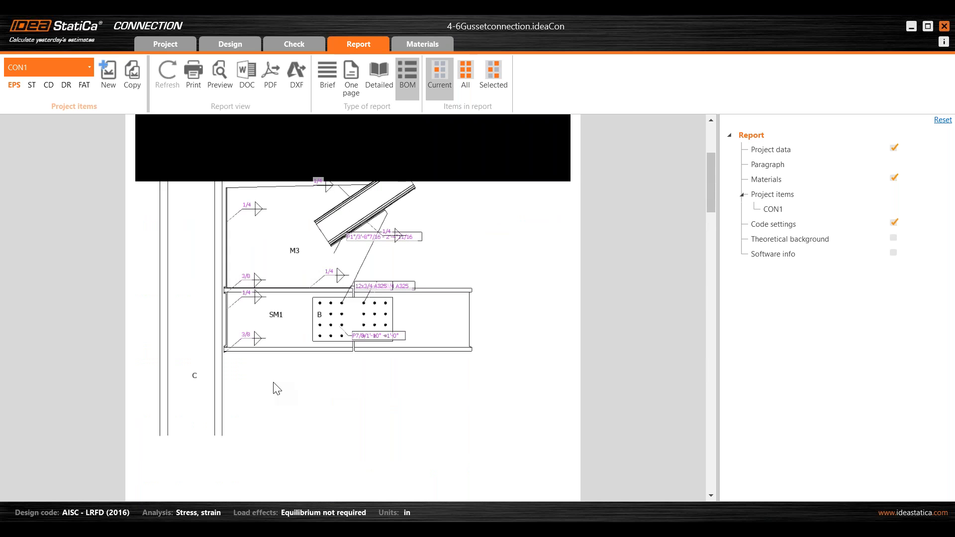
Step: Return to the CON1 design model and turn off the SP1 section drawing
left_click(227, 45)
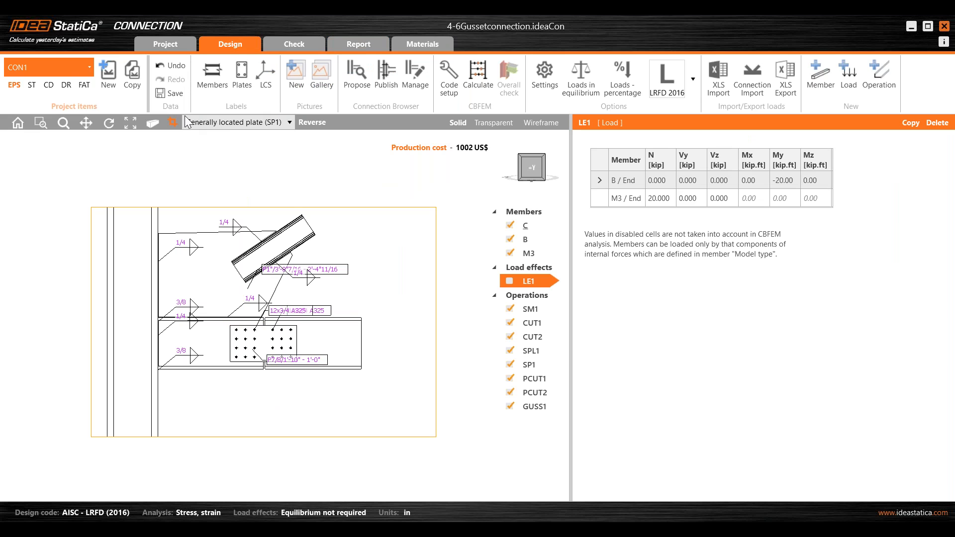
left_click(172, 122)
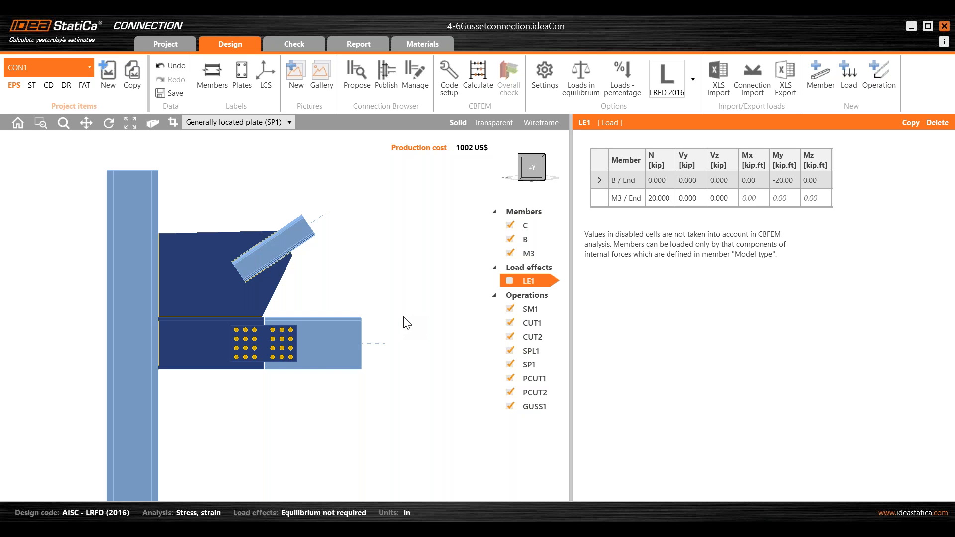
Step: Add a circular opening operation in column C's web and check its editable diameter, X-position and eccentricity
left_click(877, 79)
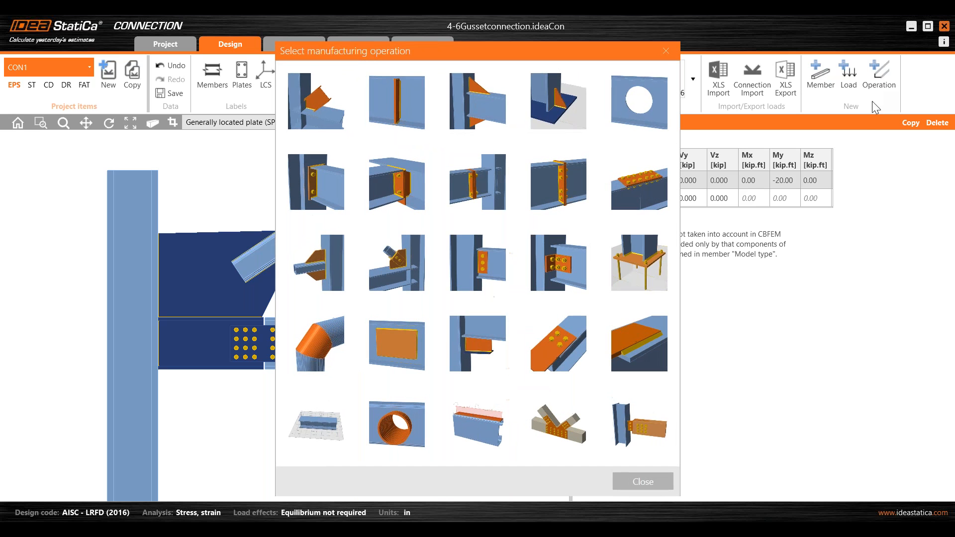
left_click(652, 133)
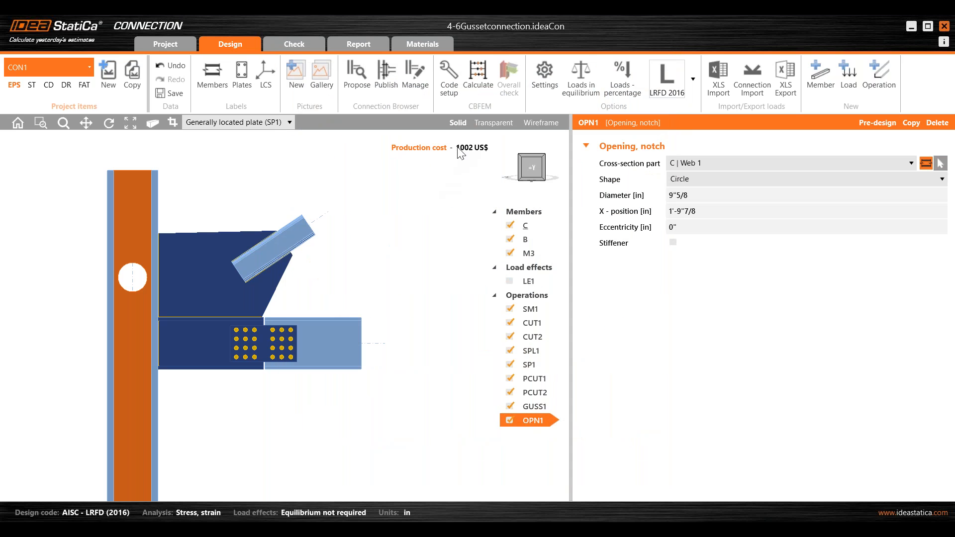
left_click(752, 164)
left_click(751, 162)
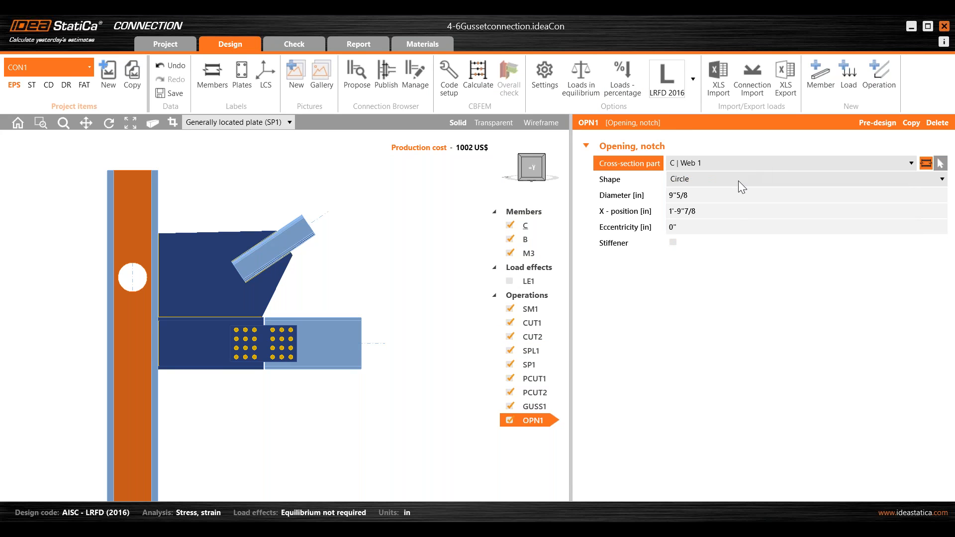
left_click(735, 197)
left_click(735, 211)
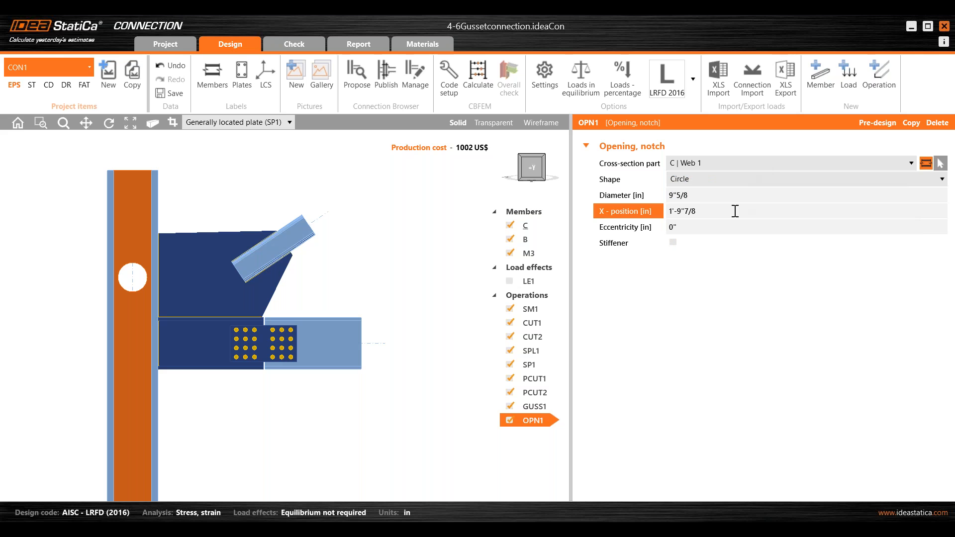
left_click(731, 228)
left_click(737, 286)
Step: Check the opening's available cross-section parts and shapes, then delete the OPN1 operation
left_click(729, 165)
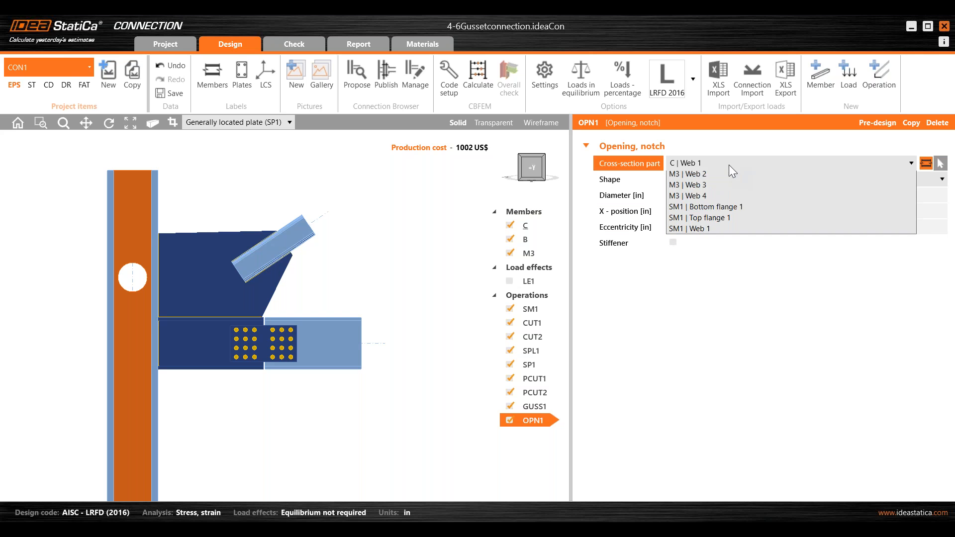
left_click(729, 165)
left_click(727, 180)
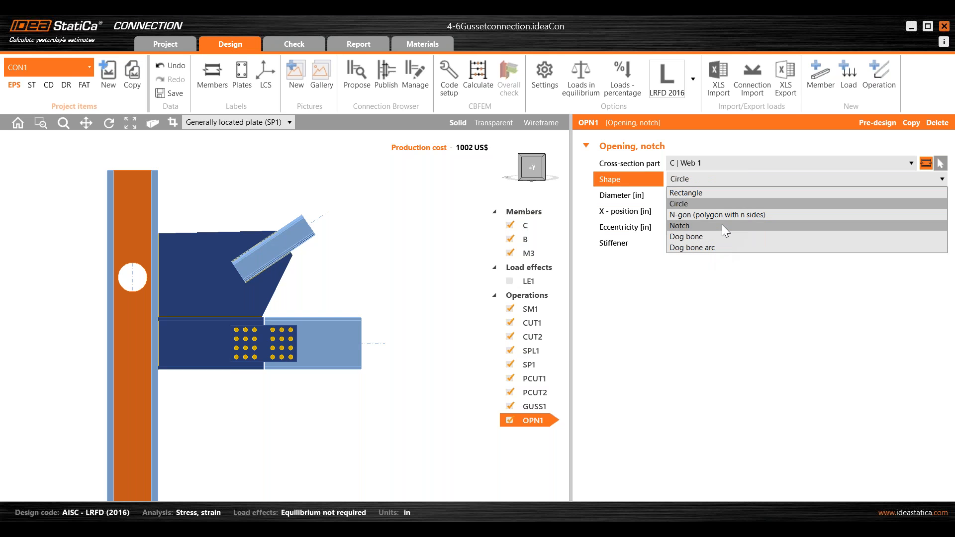
left_click(686, 340)
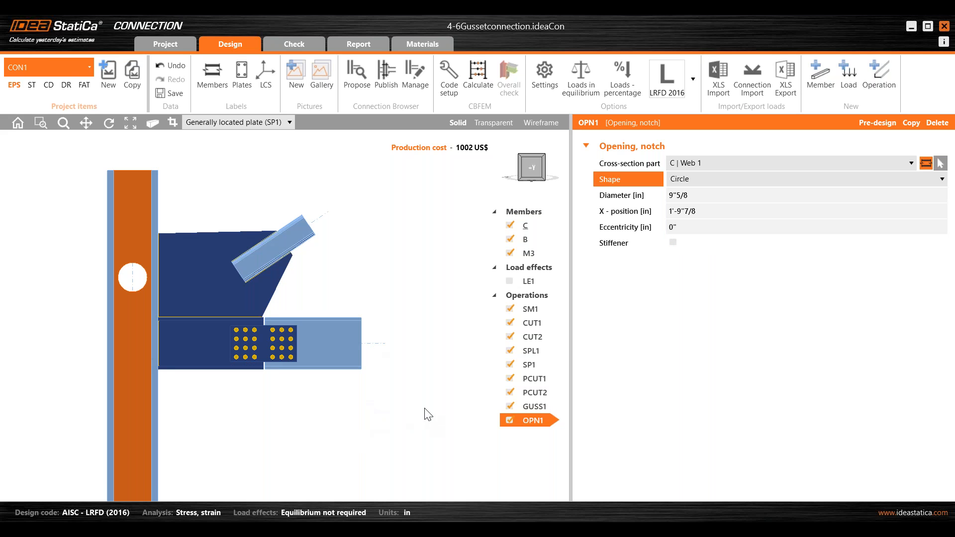
right_click(541, 426)
left_click(553, 443)
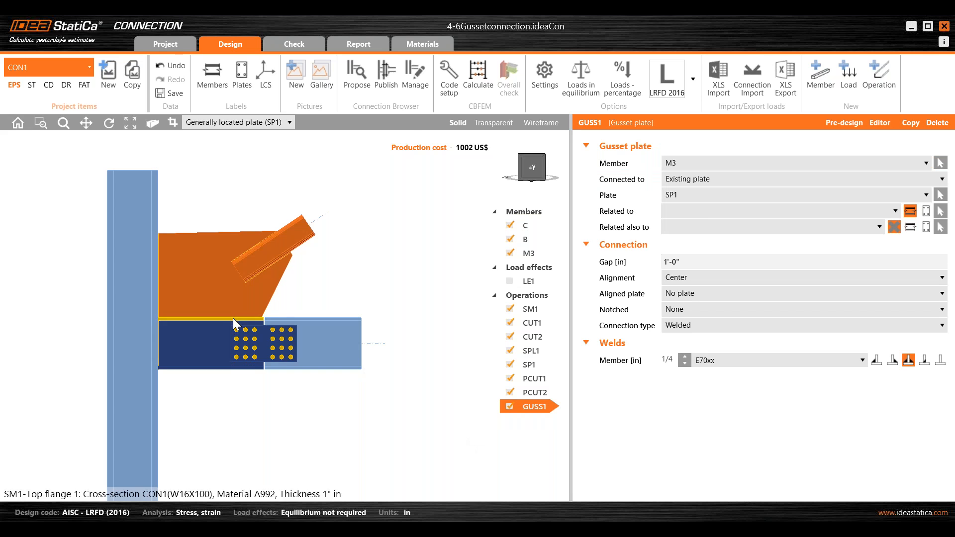
Step: Inspect the weld between gusset plate SP1 and stub SM1's top flange in plate cut PCUT2
scroll(233, 318, "up", 3)
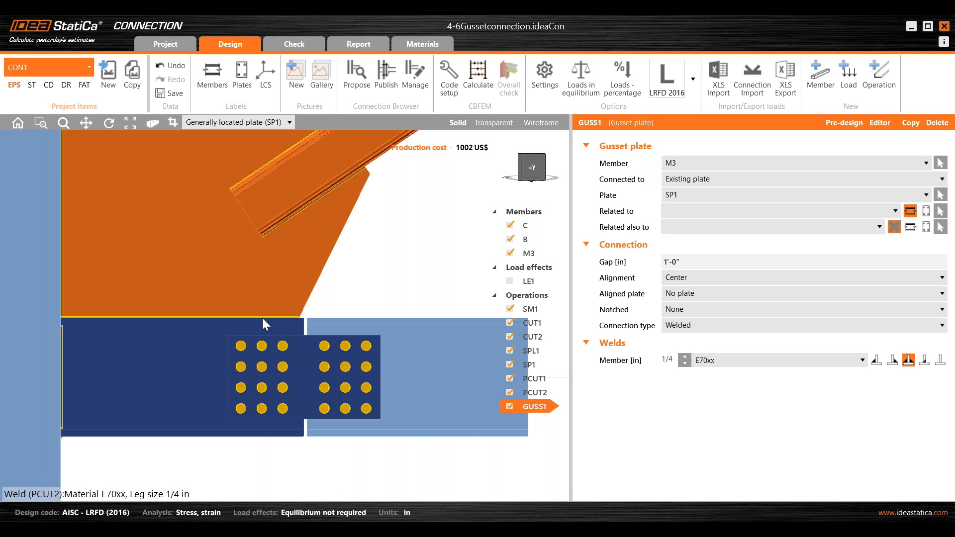
left_click(262, 319)
scroll(365, 330, "down", 3)
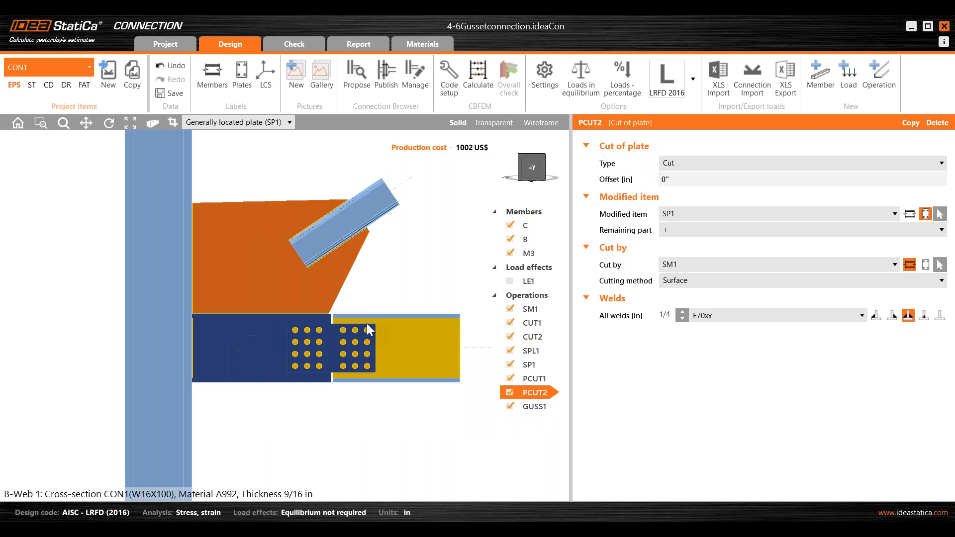
middle_click_drag(365, 332, 325, 349)
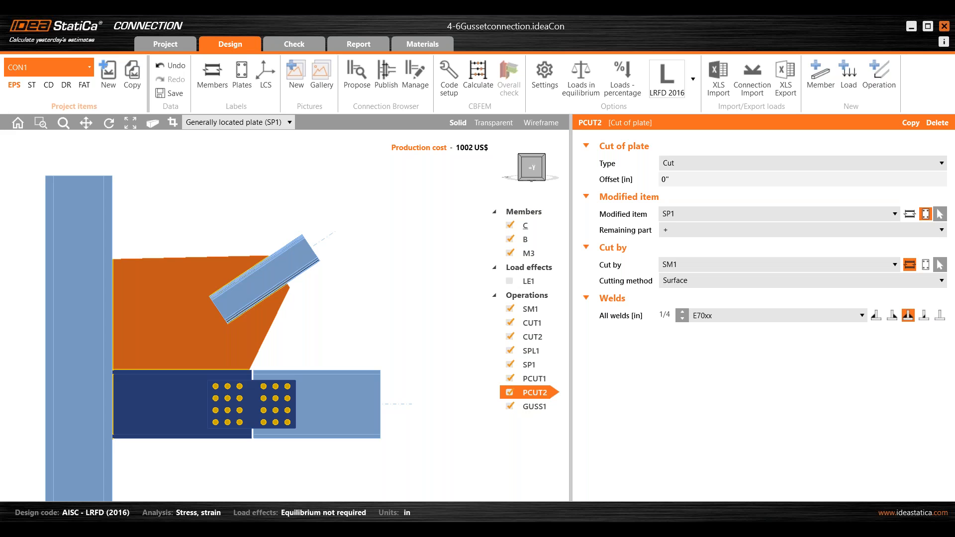
Step: Review the edge and hole operations in gusset plate SP1's plate editor and close it without changes
left_click(186, 347)
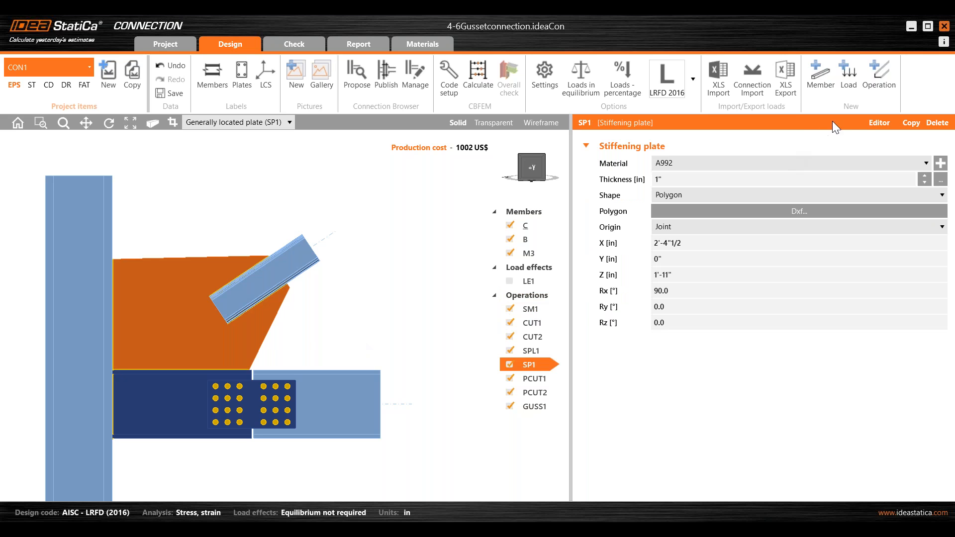
left_click(880, 122)
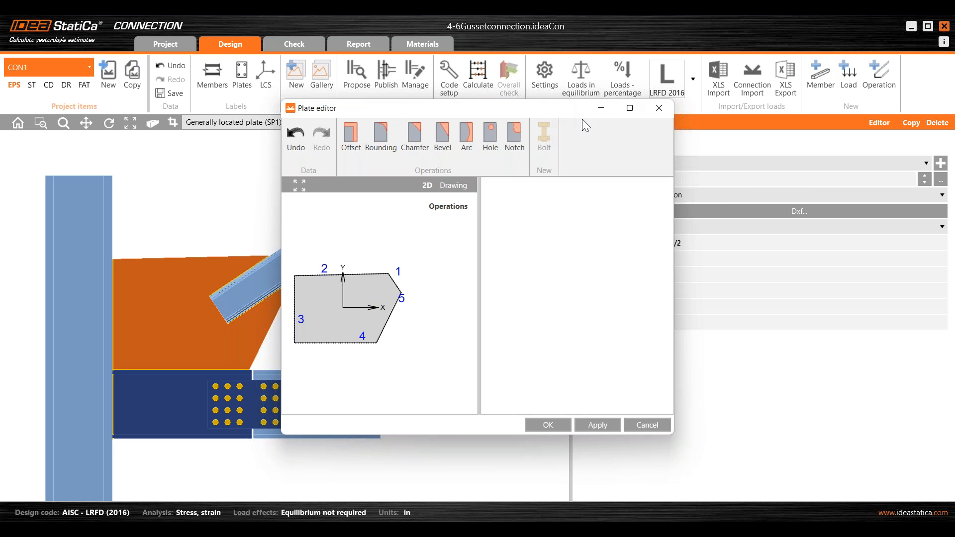
left_click(659, 108)
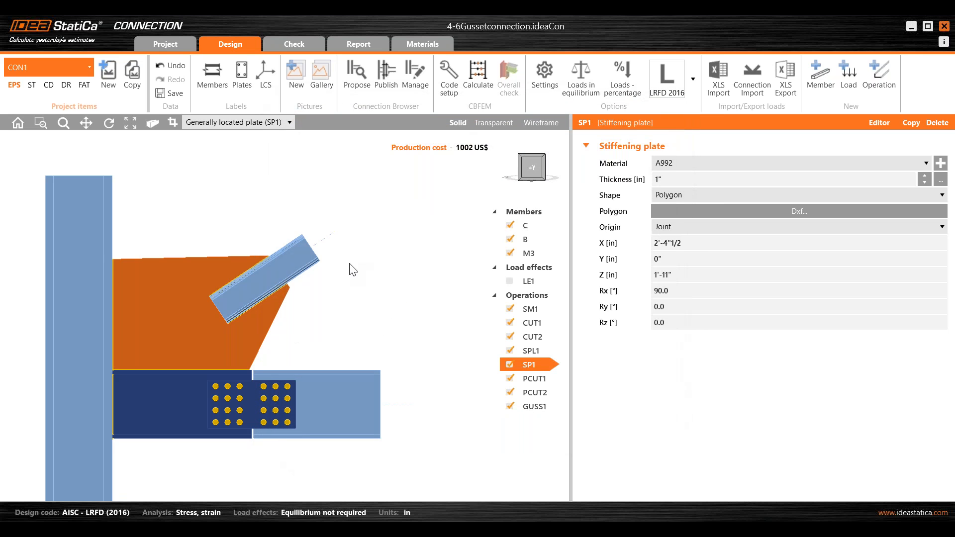
middle_click_drag(348, 268, 380, 253)
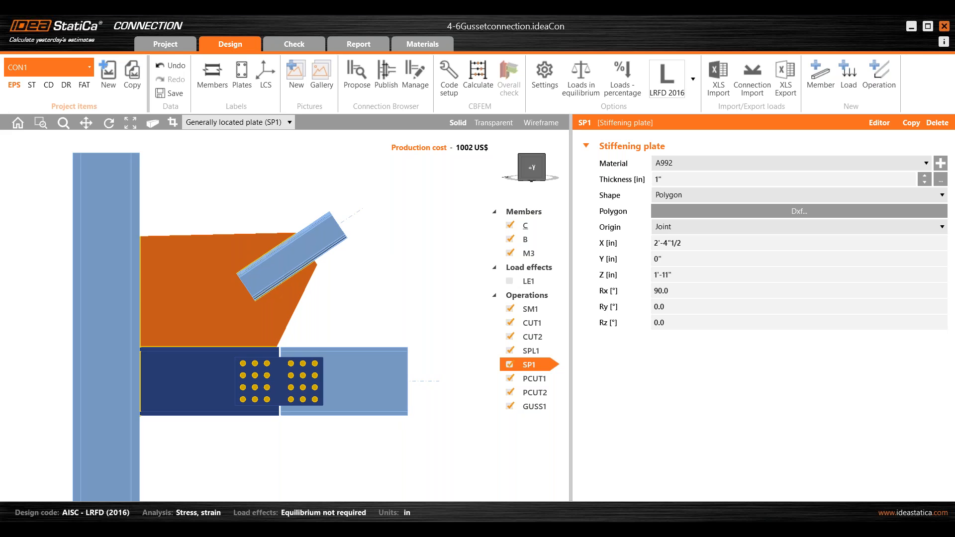